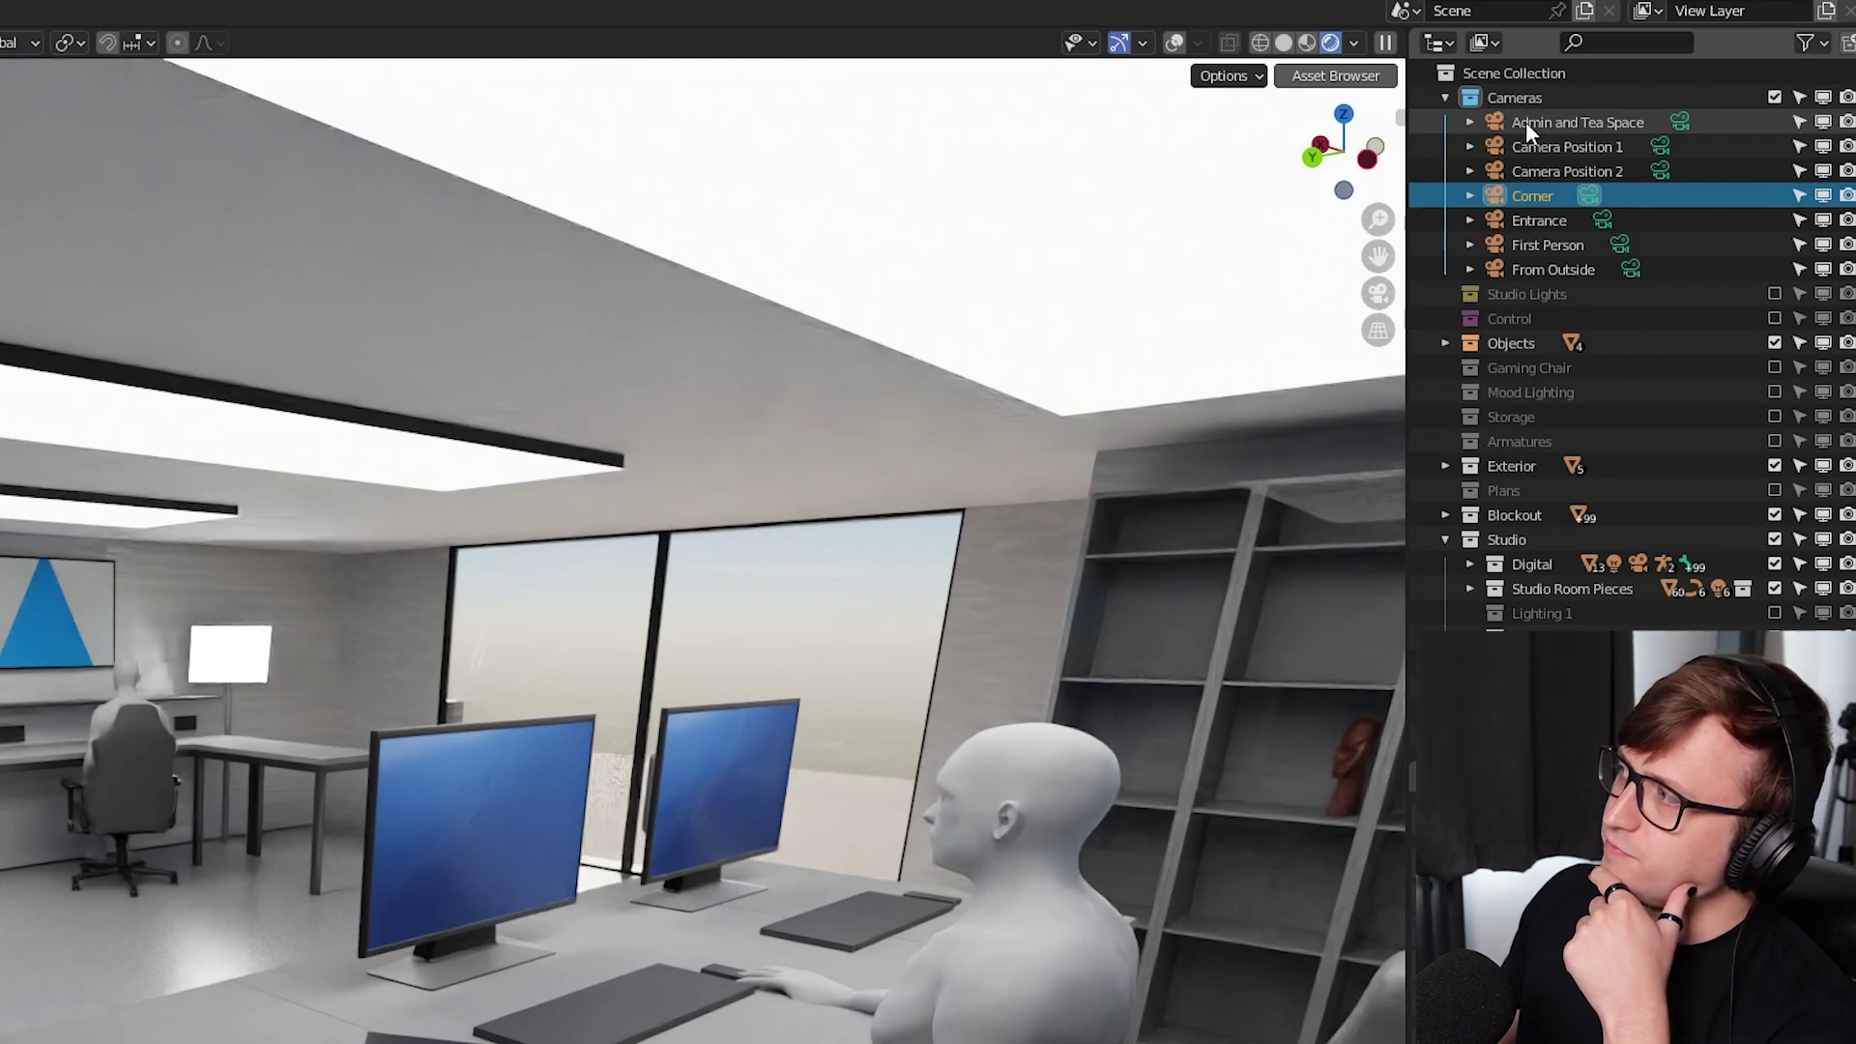
Go through the Cameras collection and view the studio through Camera Position 1 and Camera Position 2
left_click(1533, 146)
left_click(1534, 171)
left_click(1535, 196)
left_click(1529, 222)
left_click(1530, 246)
left_click(1551, 147)
key("ctrl+KP_0")
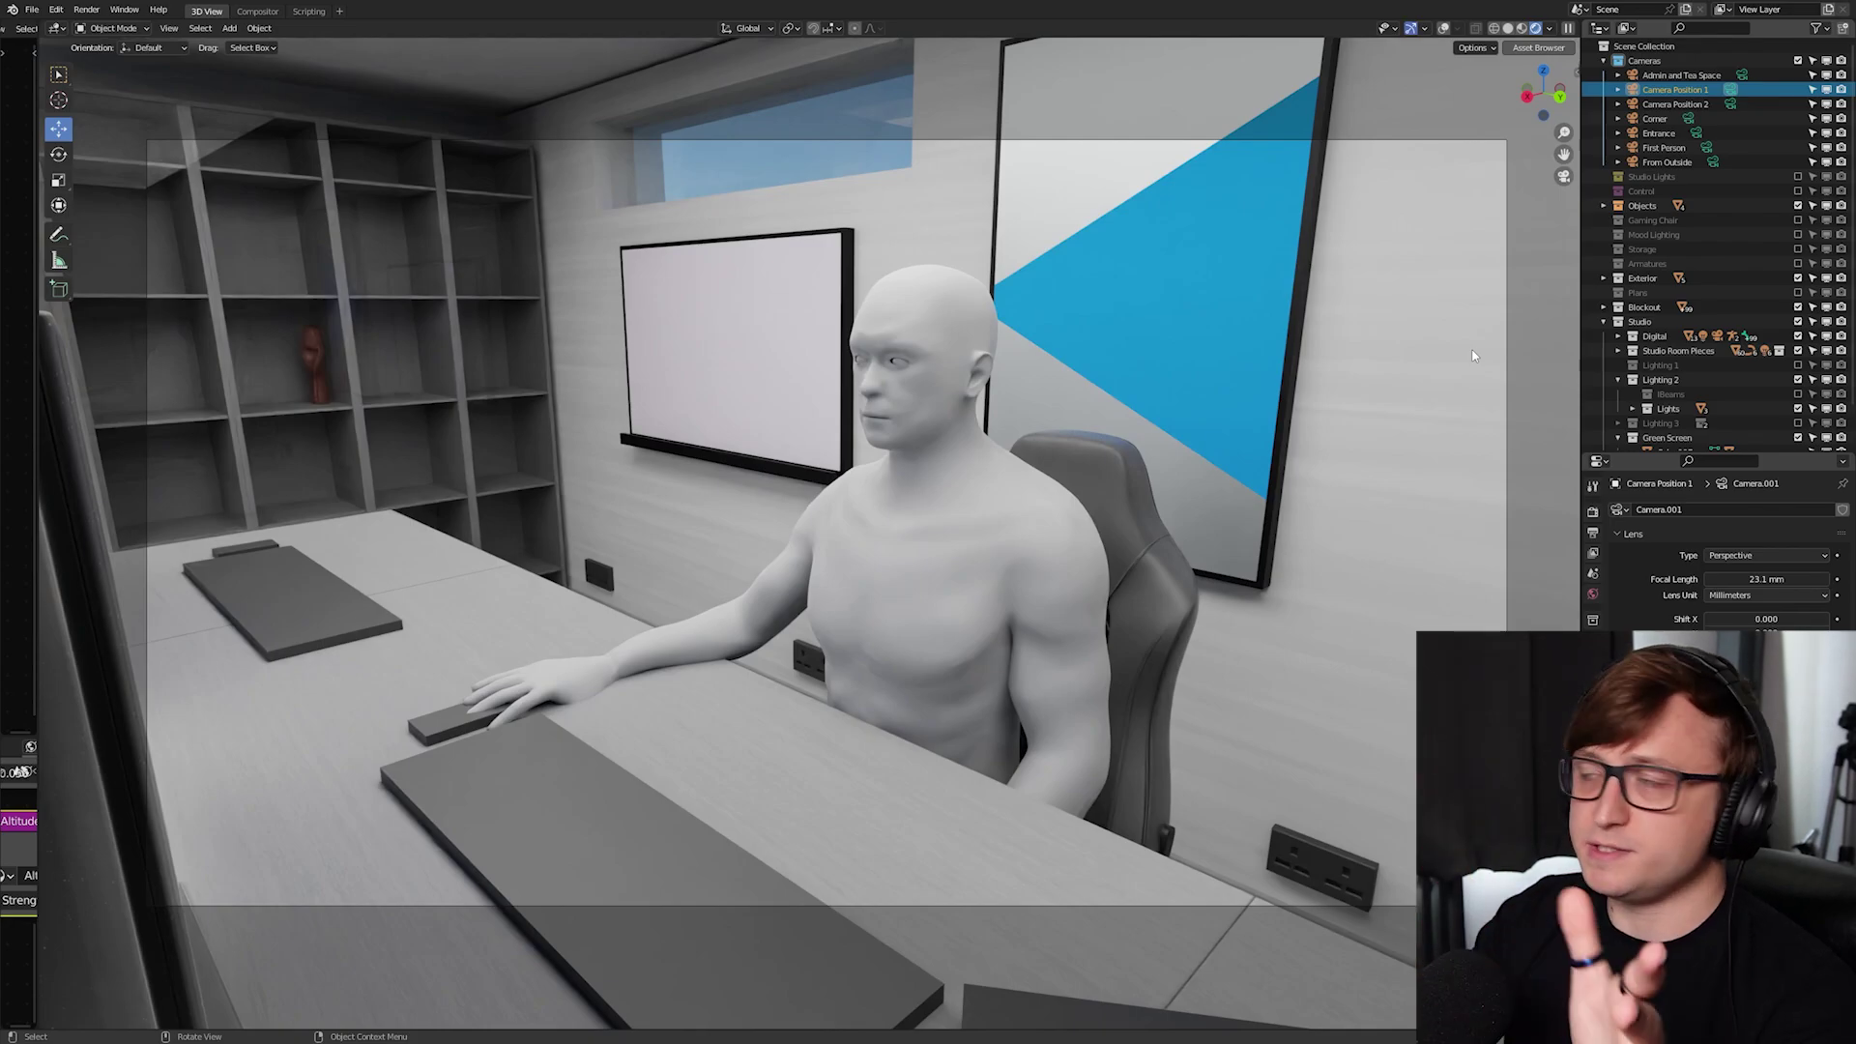
key("ctrl+KP_0")
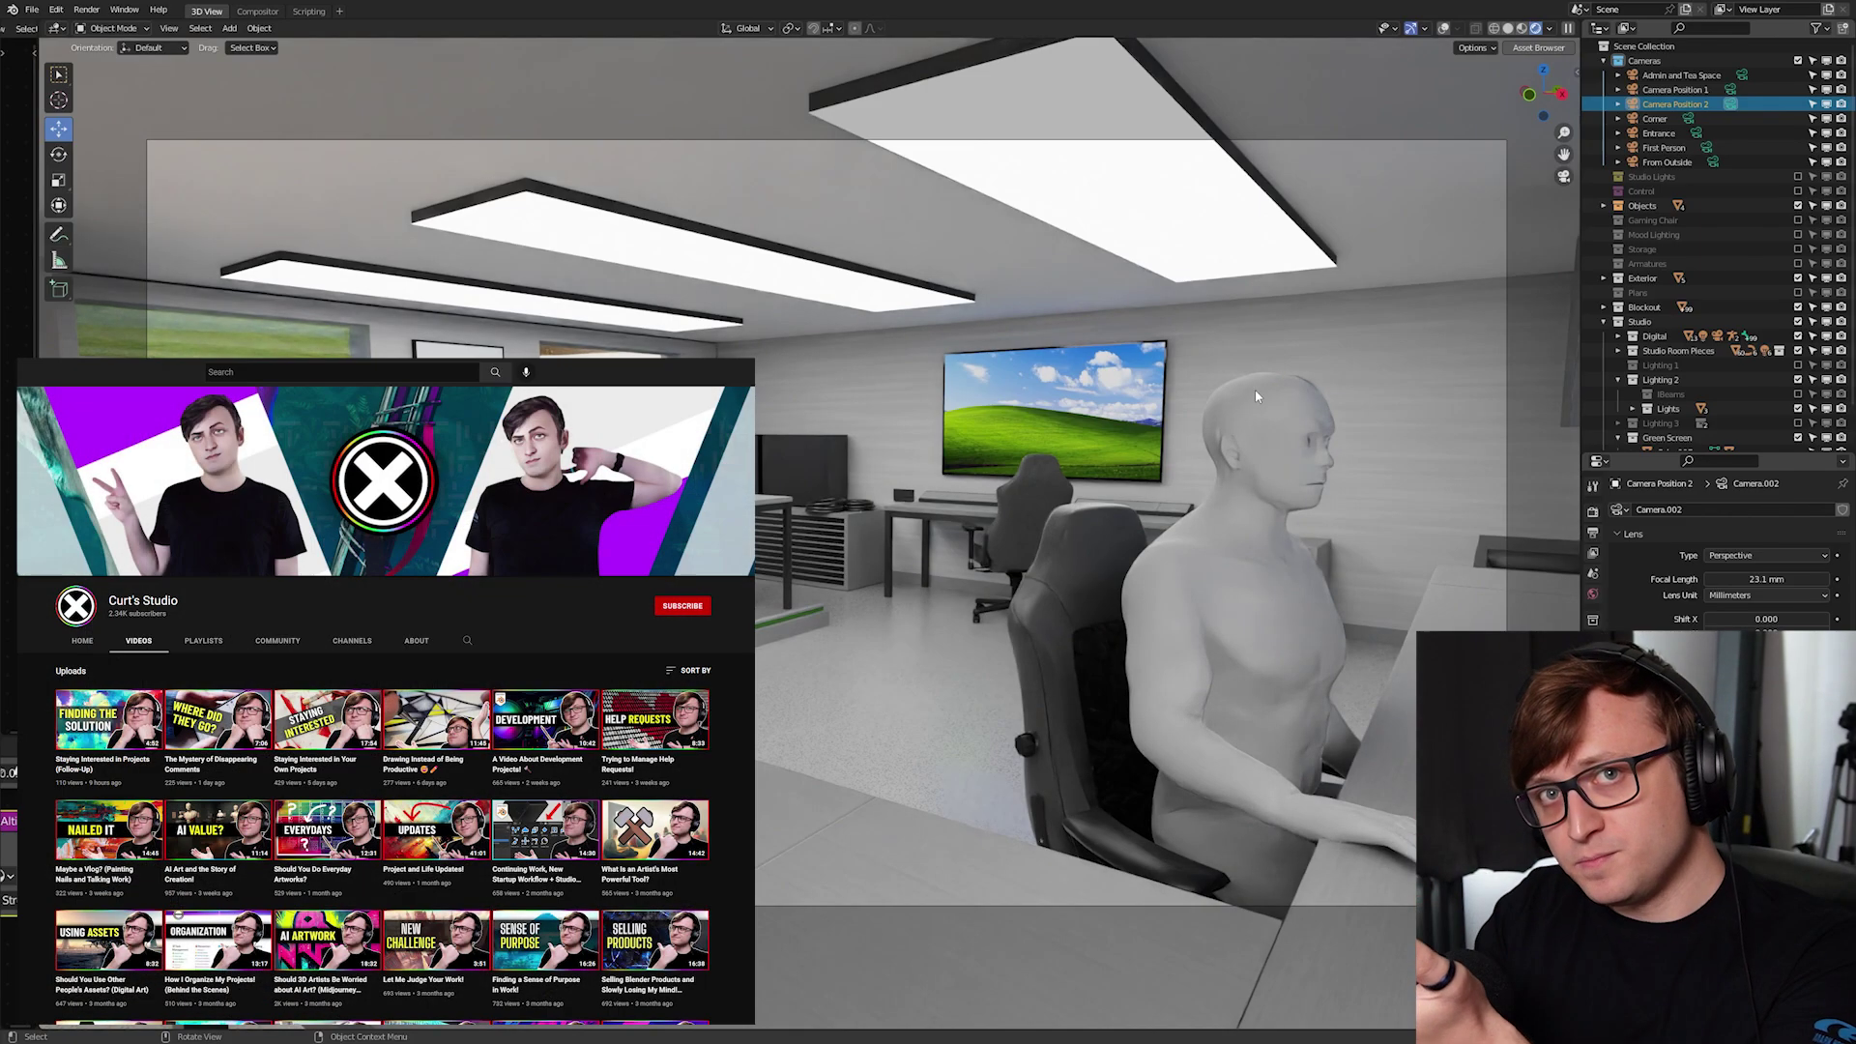
Move the seated mannequin, its rig and gaming chair about -0.39 m along Y and -0.49 m along X, and rotate them about Z
key("alt+shift+z")
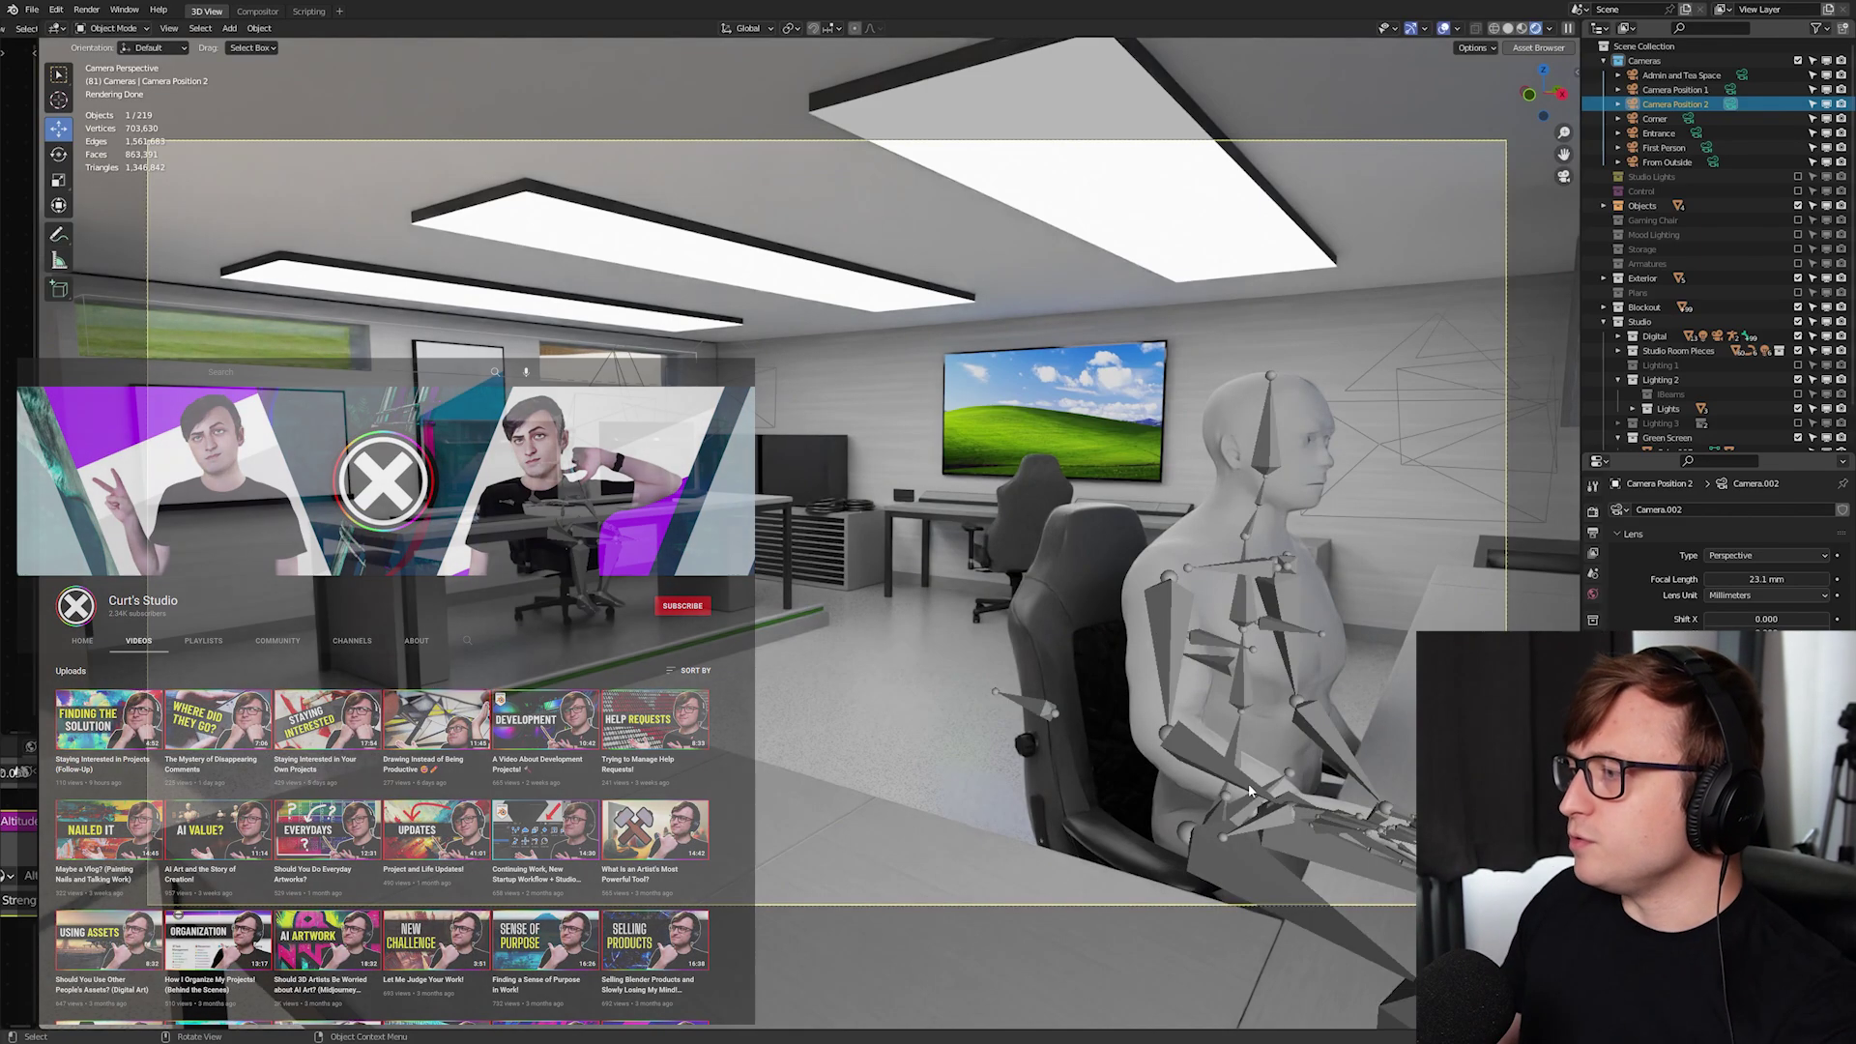
left_click(1246, 781)
left_click(1172, 781, "shift")
left_click(1170, 779, "shift")
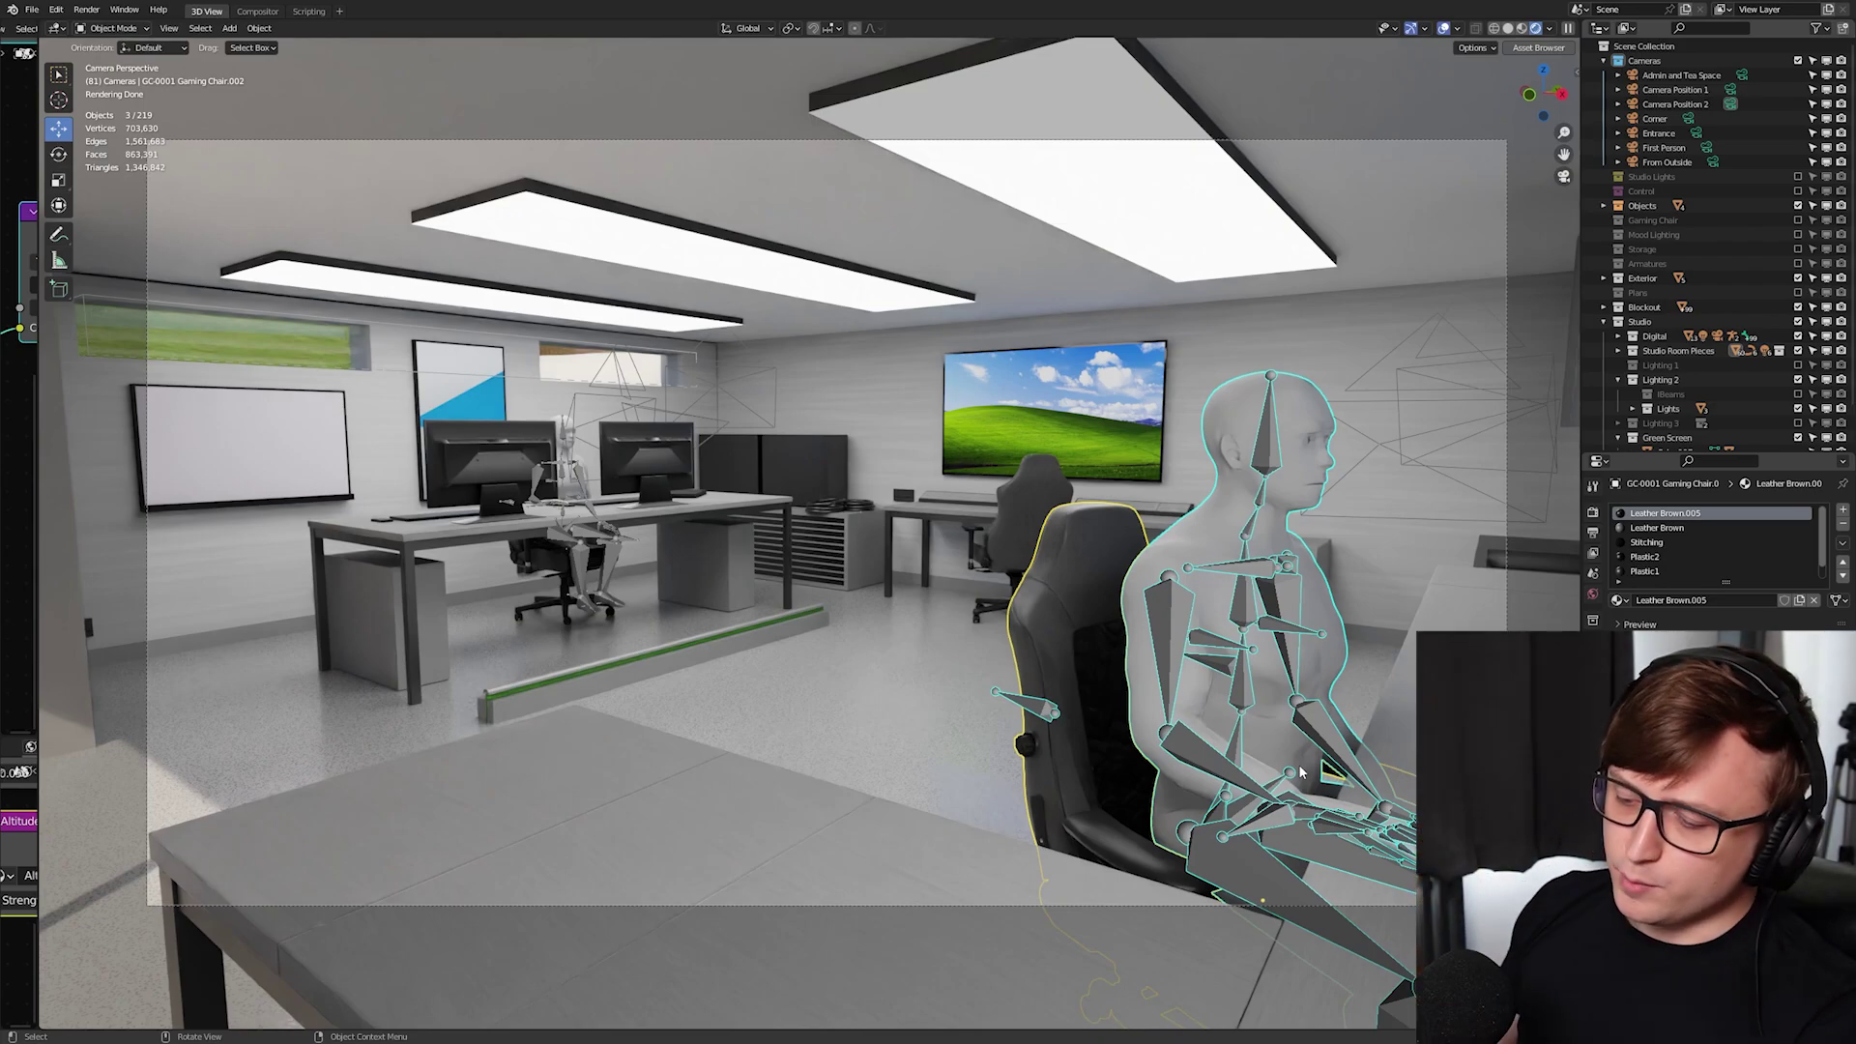
key("g")
key("y")
left_click(1334, 735)
key("g")
key("x")
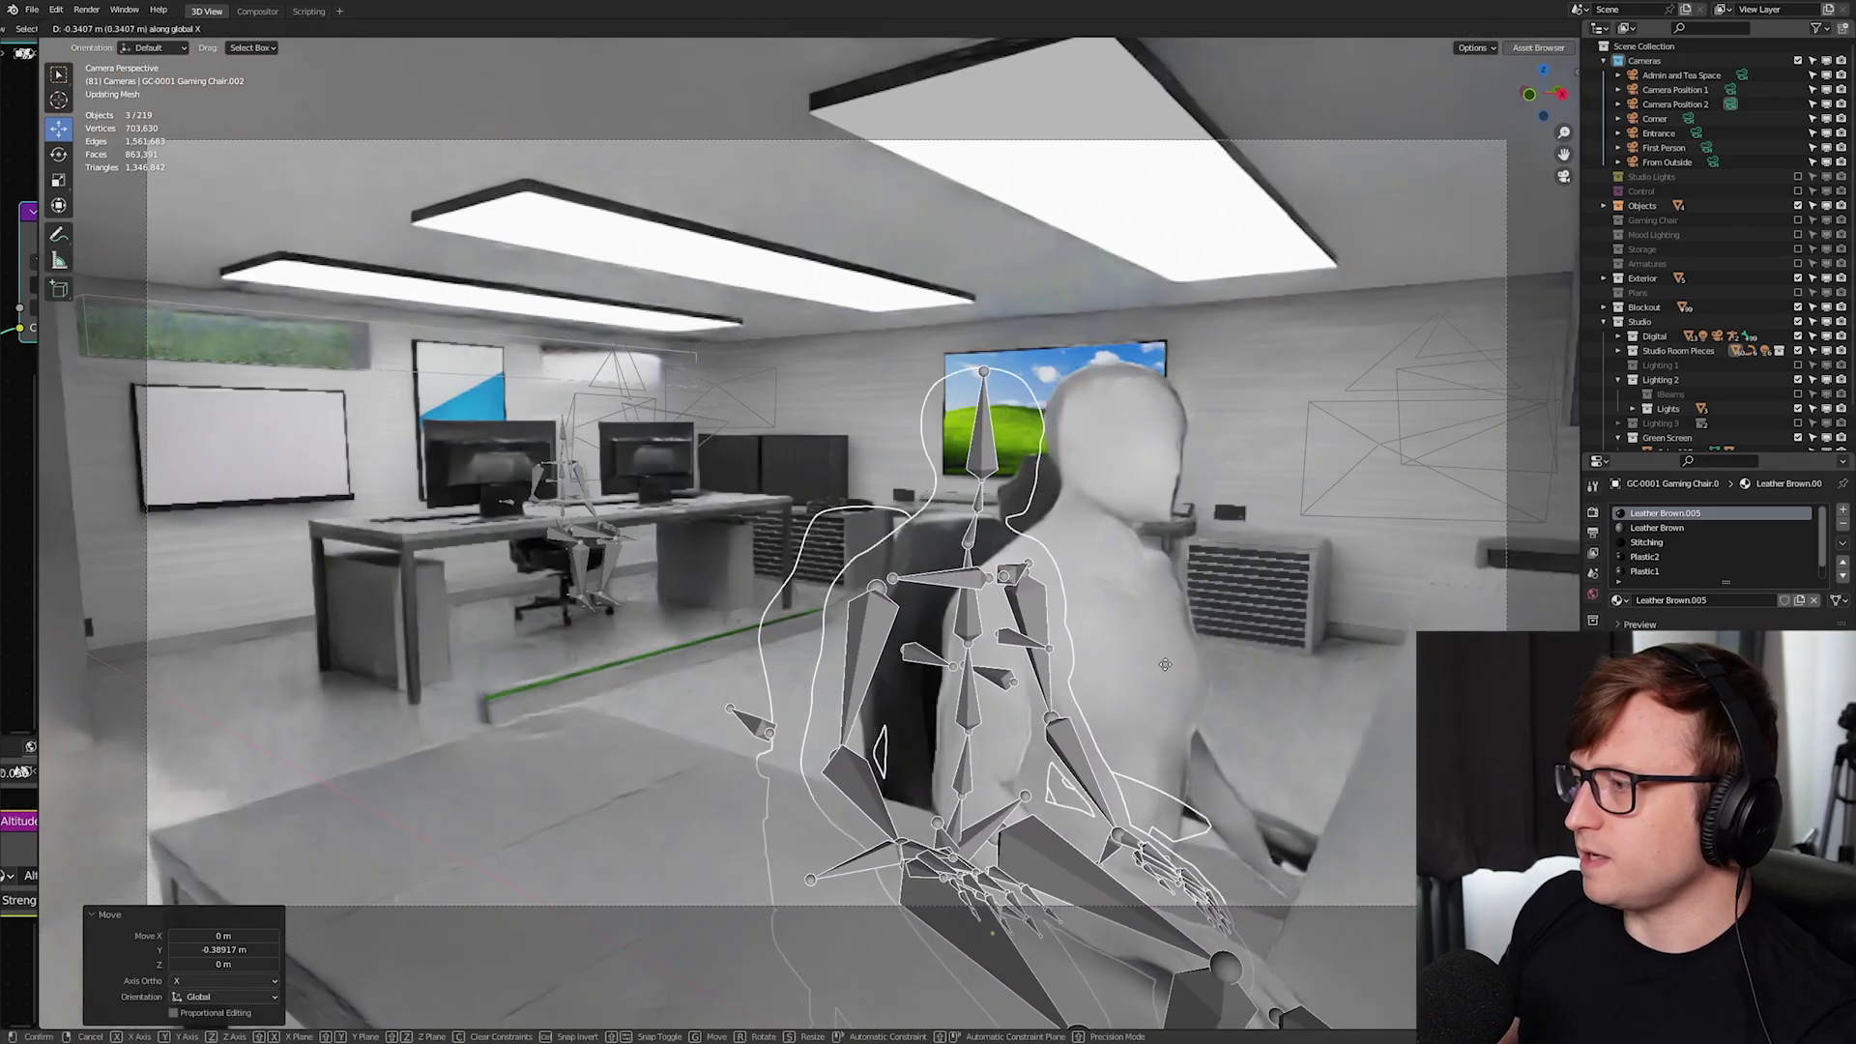
key("Return")
key("r")
key("z")
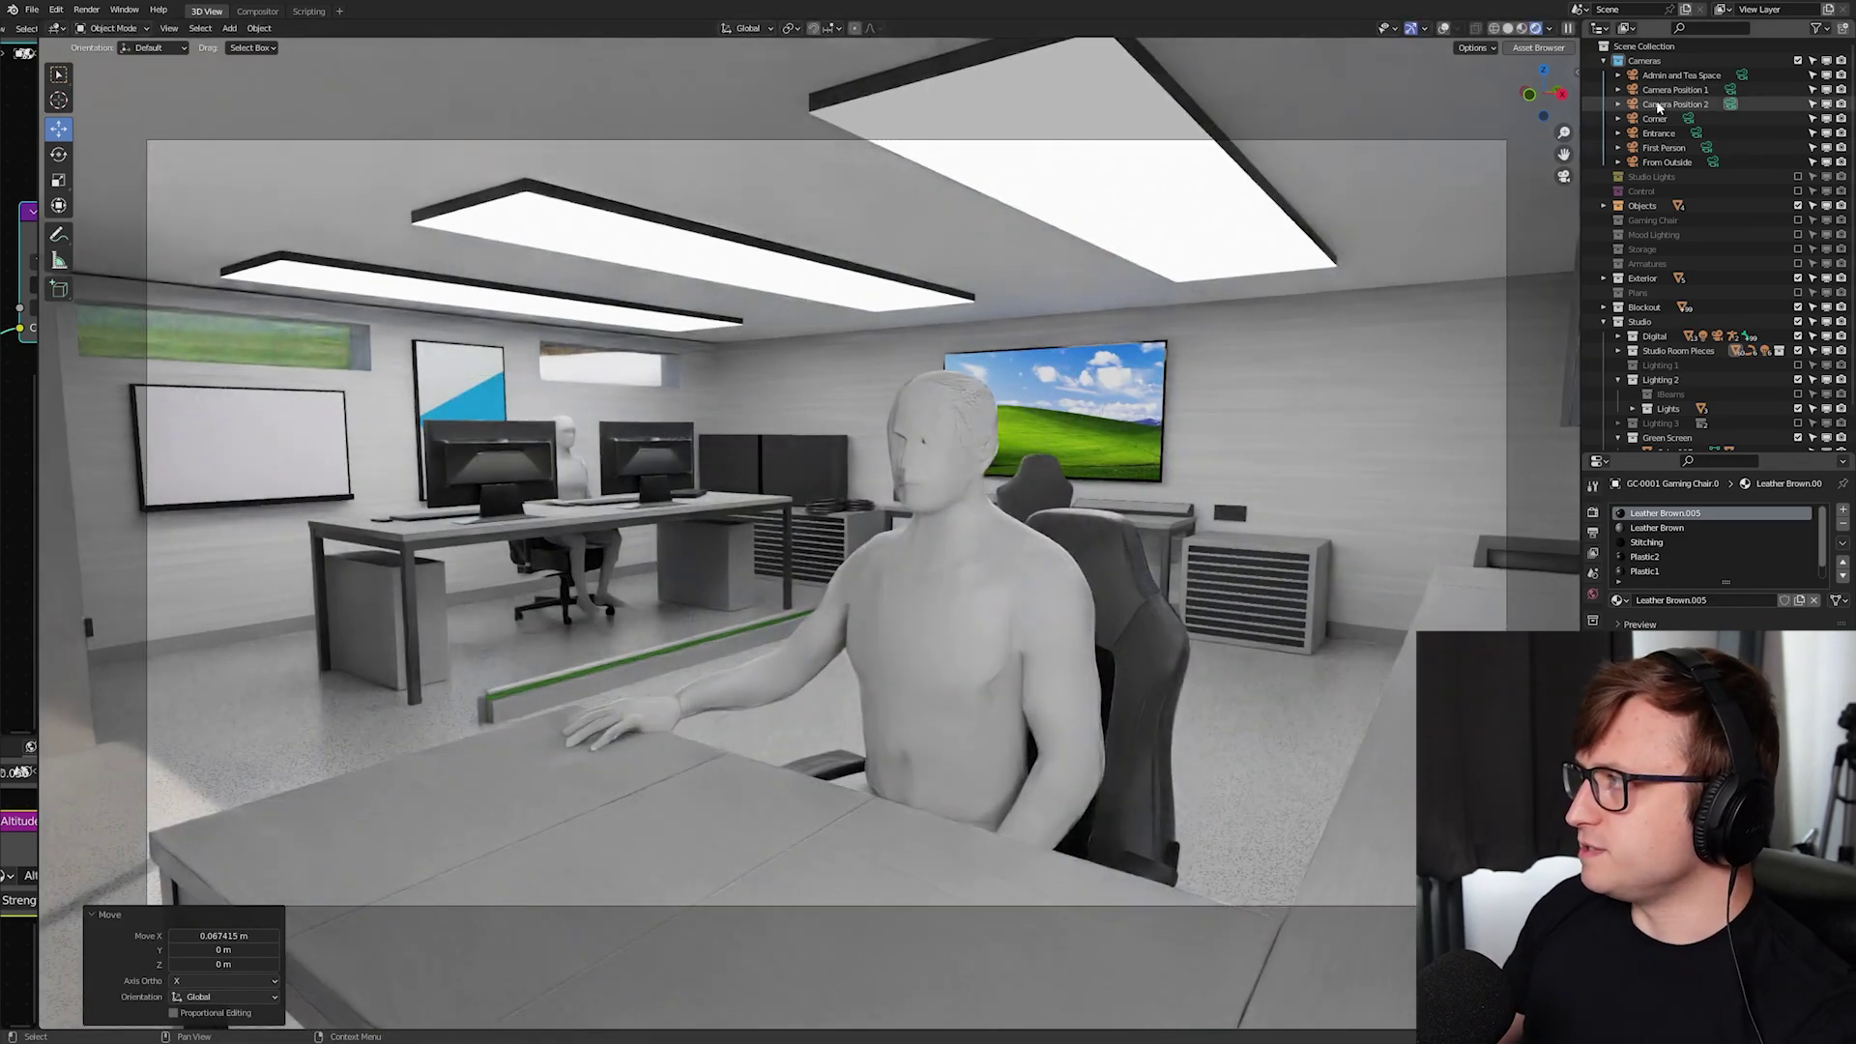
Make Camera Position 2 the active camera and examine the repositioned mannequin at the desk through it
left_click(1659, 106)
key("ctrl+KP_0")
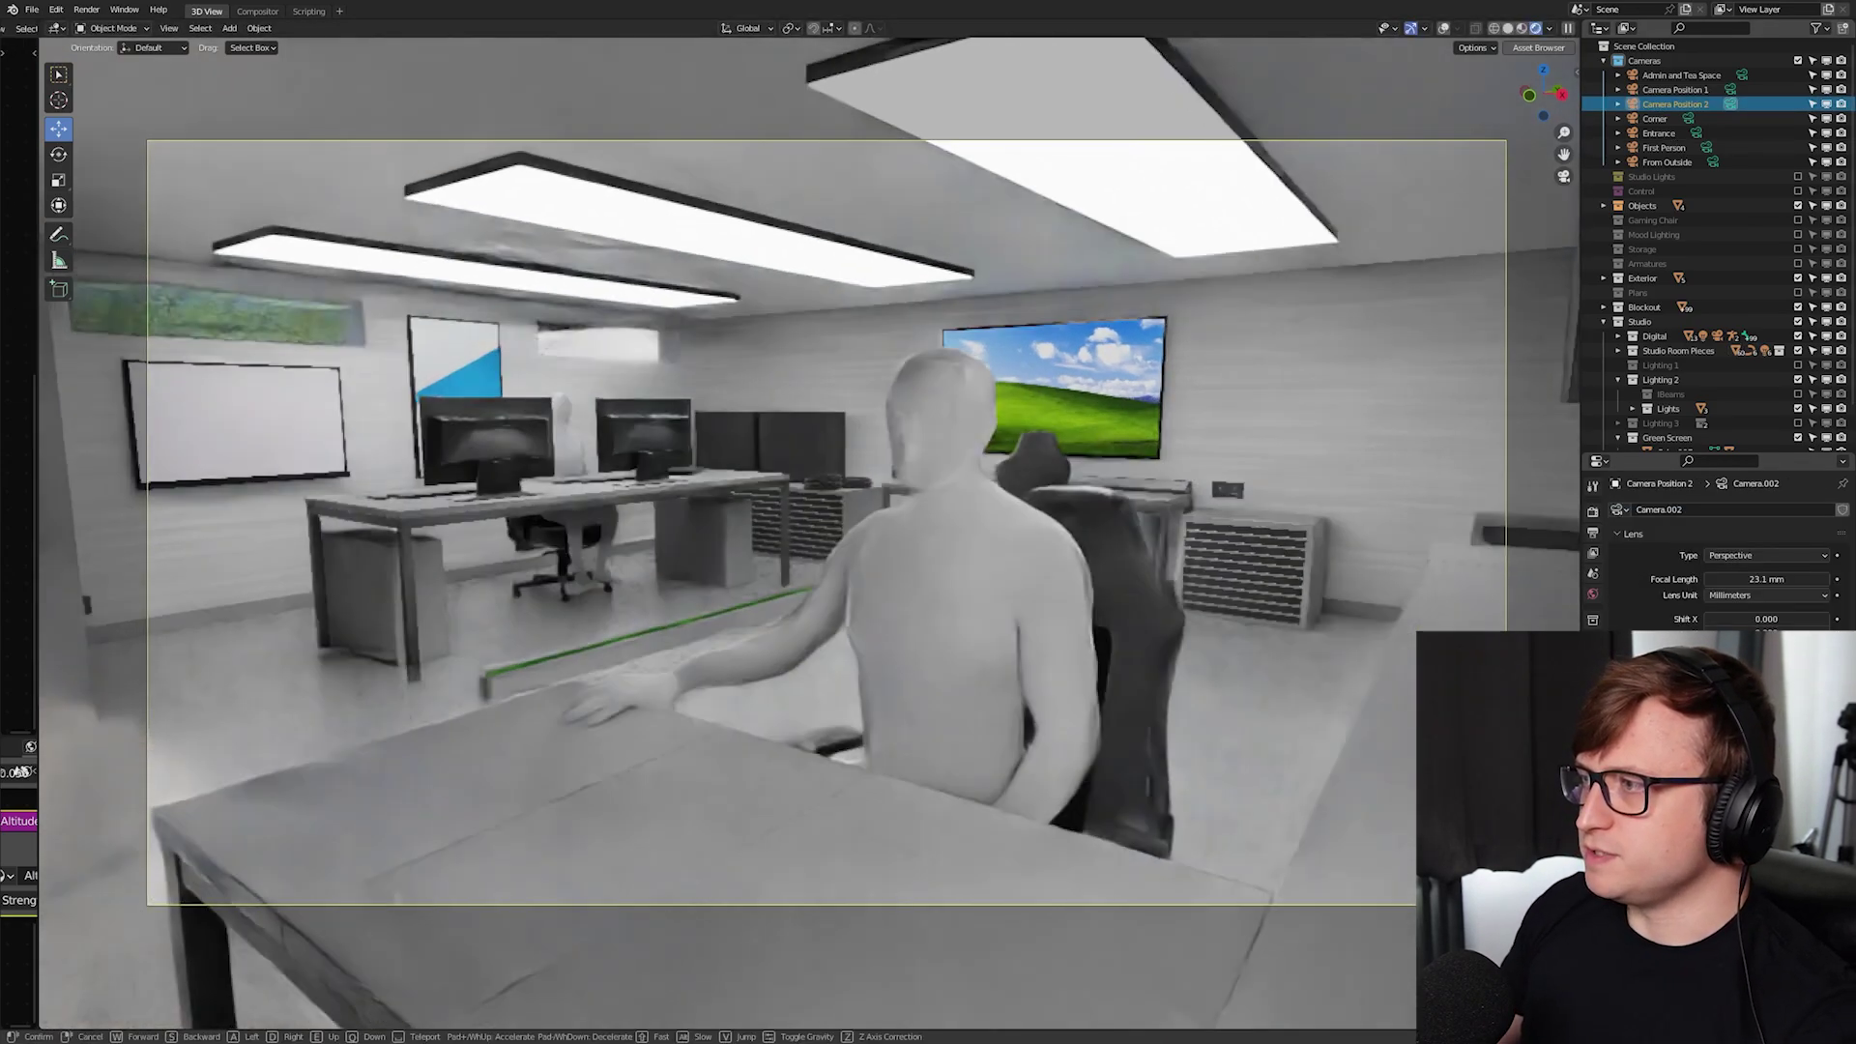
key("shift+grave")
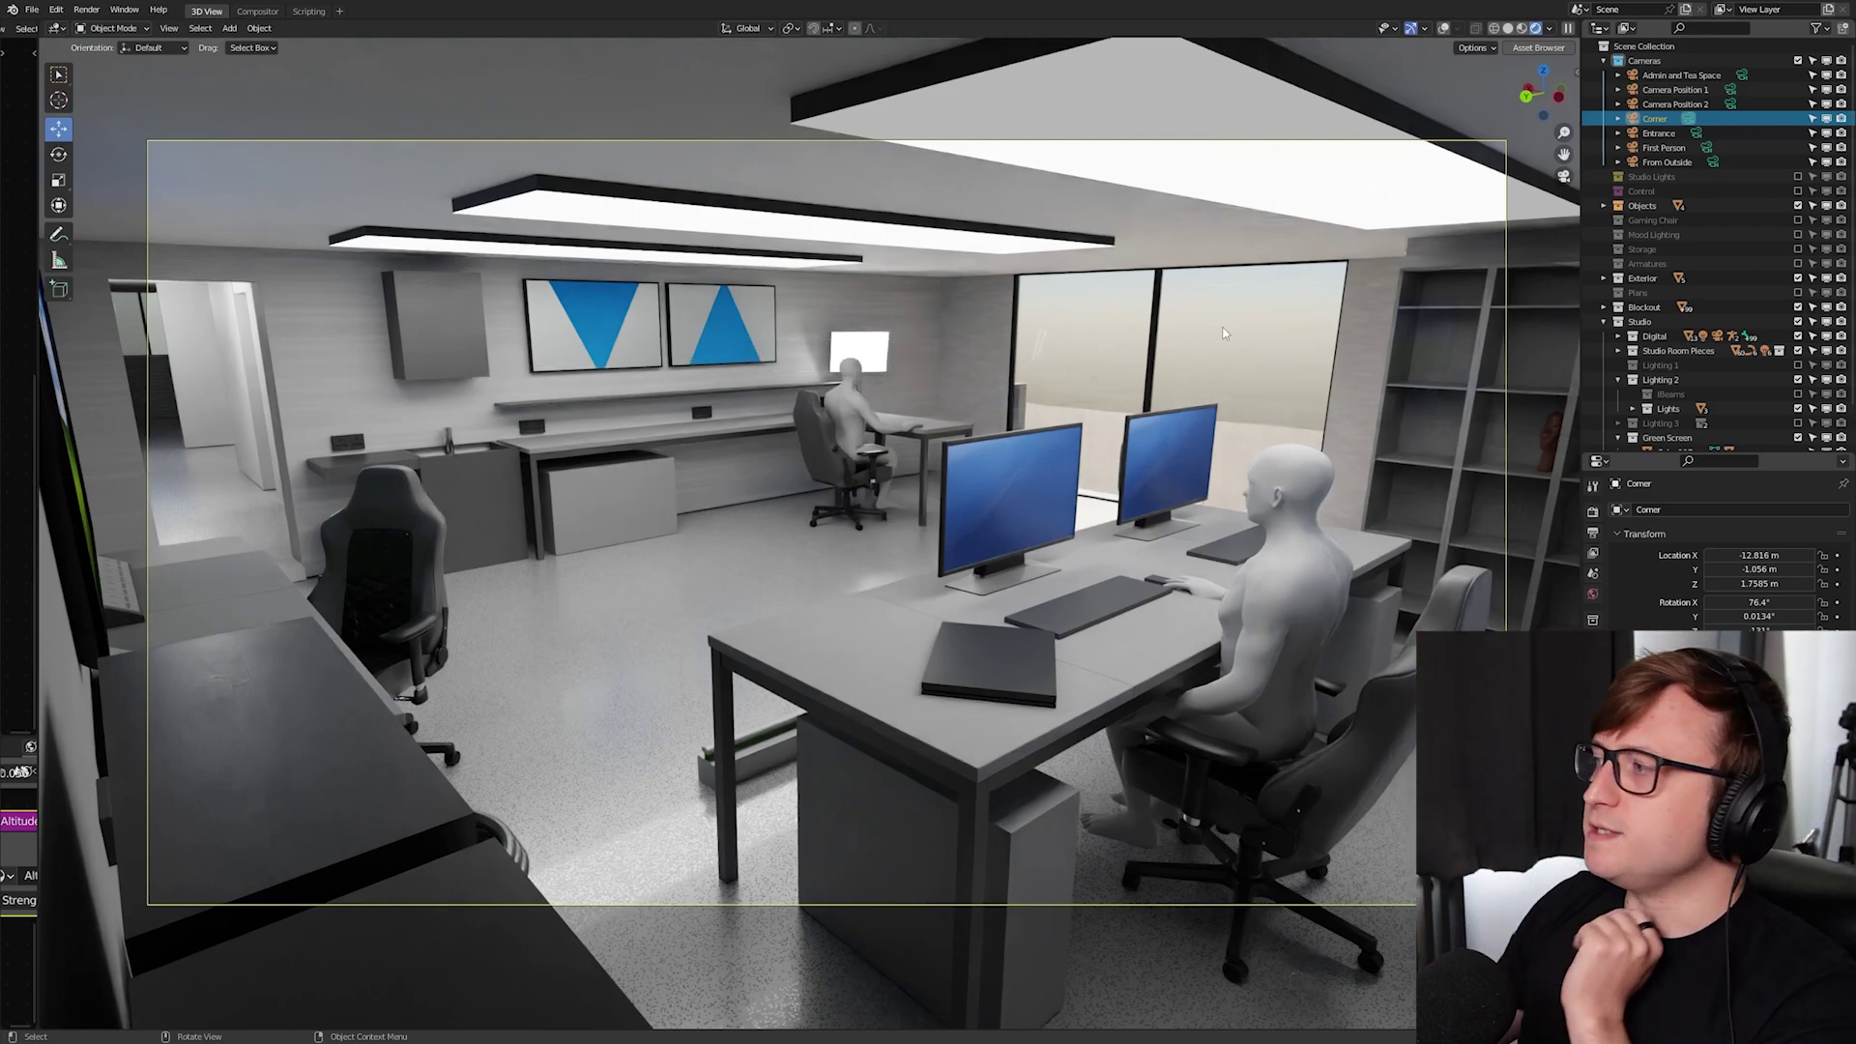
View the studio through the Entrance camera and inspect the doorway and sink corner
left_click(1659, 133)
key("ctrl+KP_0")
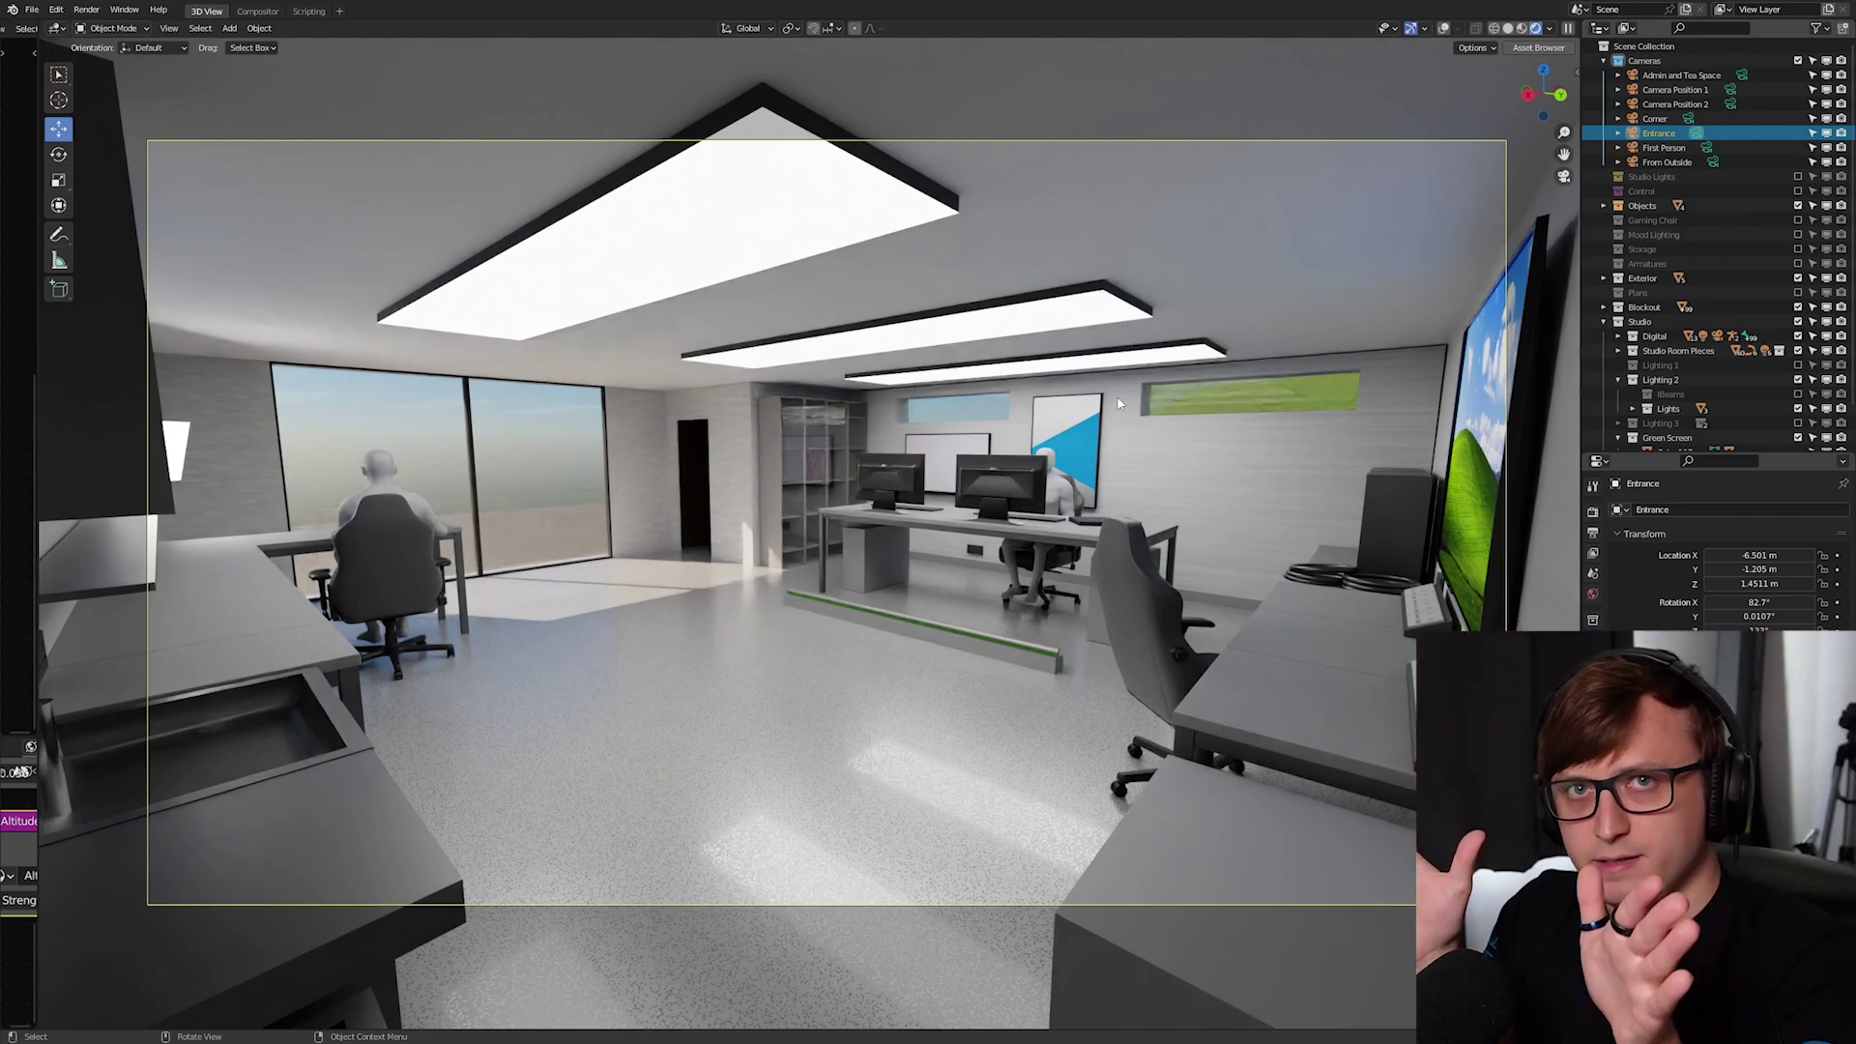
middle_click_drag(1119, 402, 885, 642)
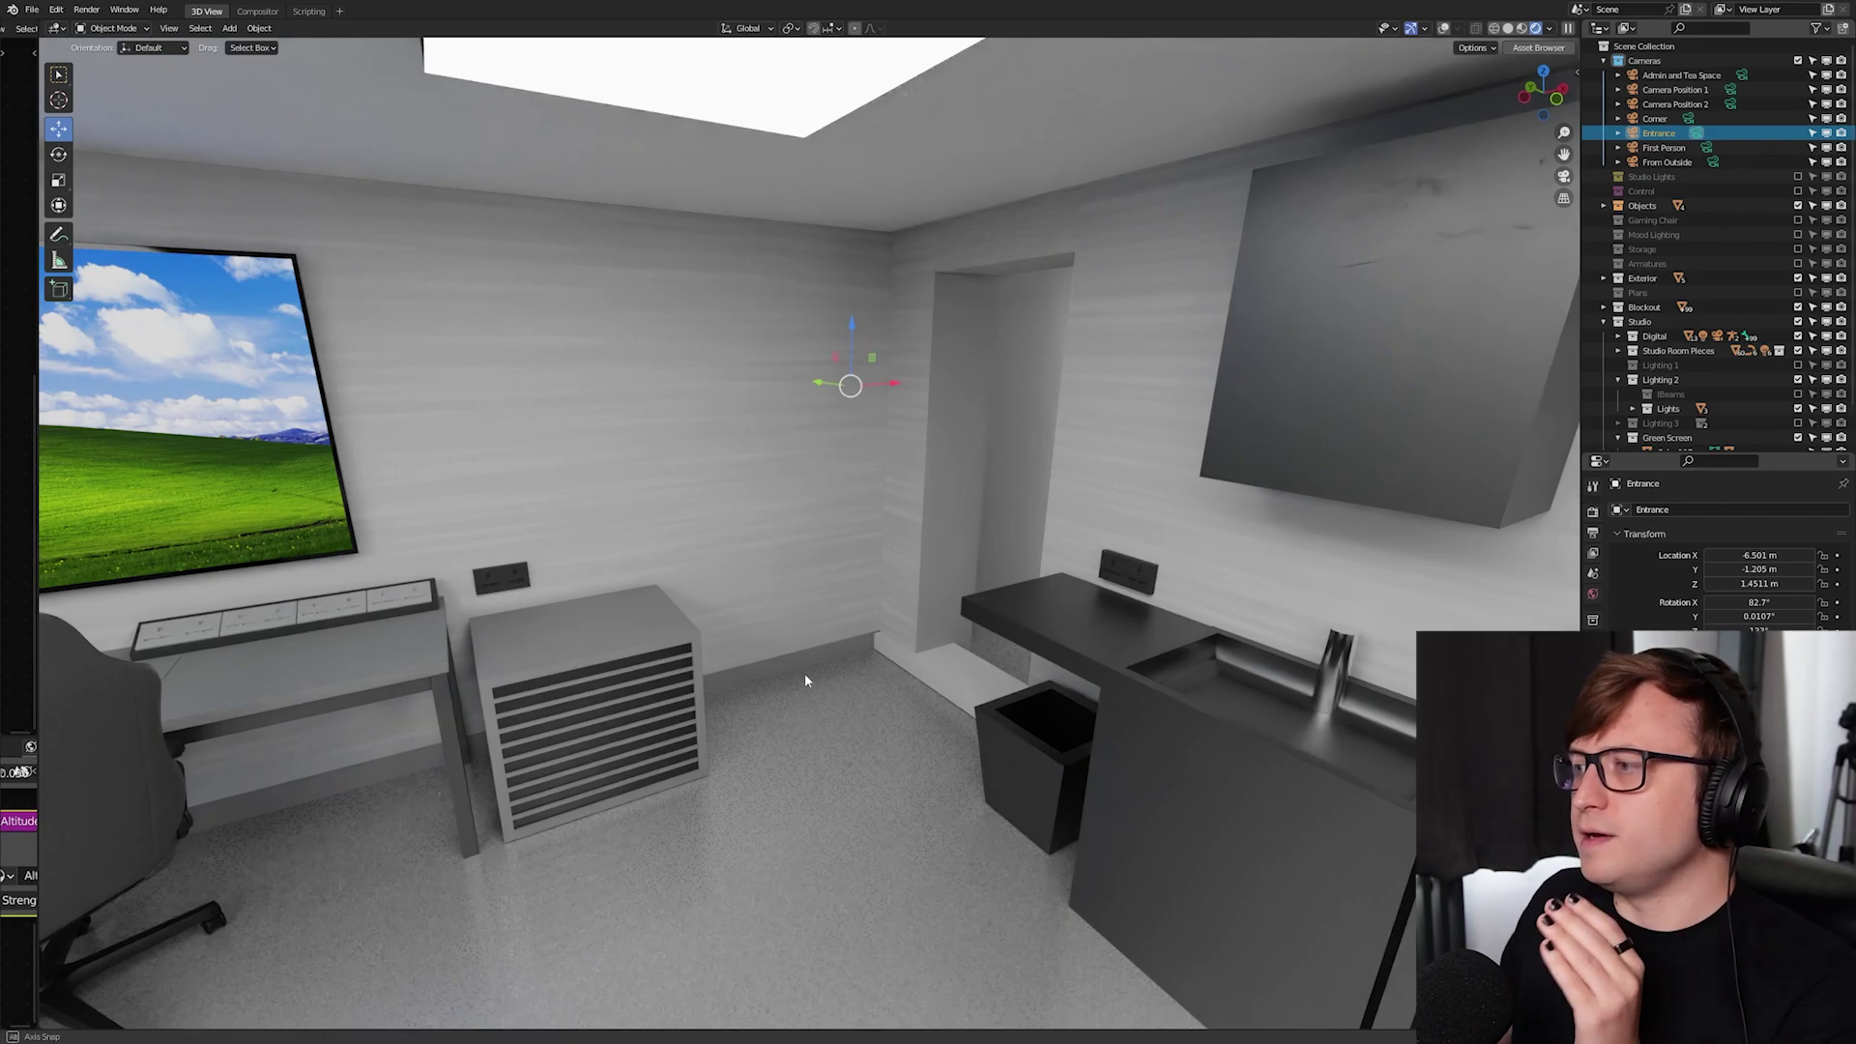
middle_click_drag(809, 678, 817, 554)
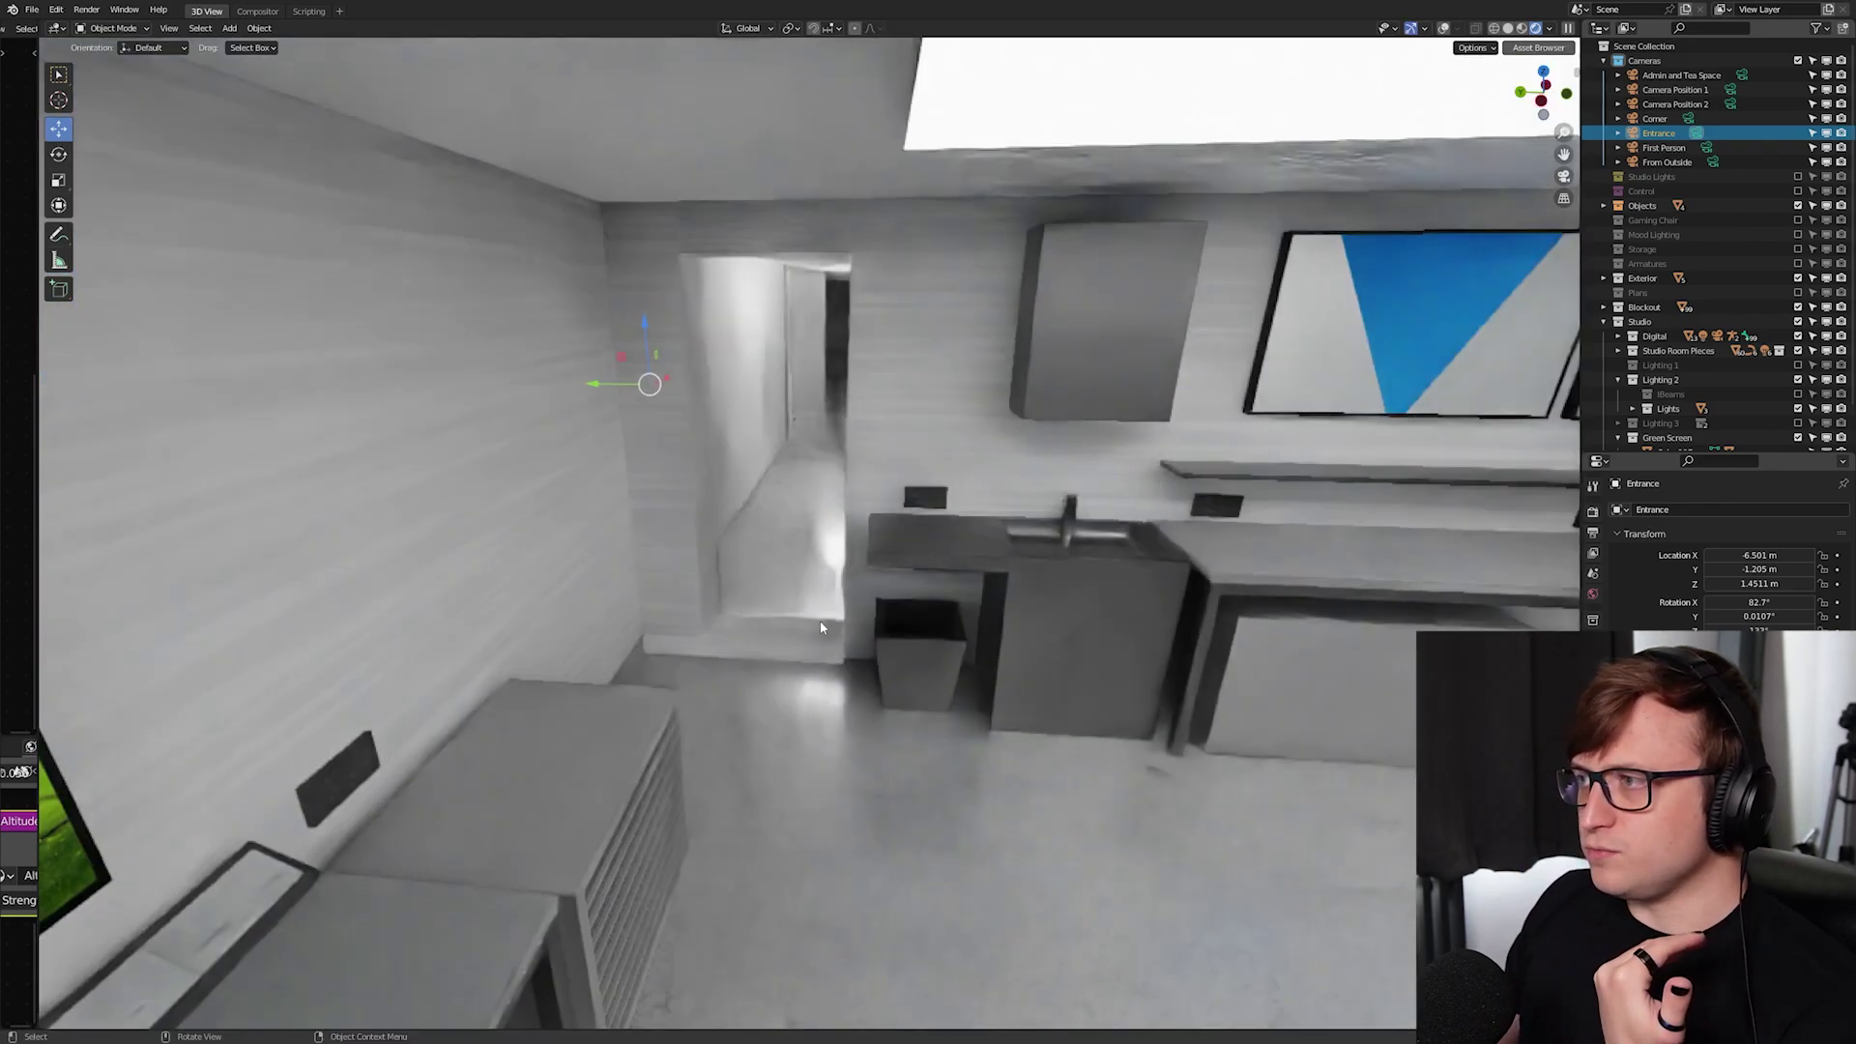
Try shifting the wall cabinet above the sink about 0.62 m along Y, check it from the entrance, and undo the move
left_click(1045, 377)
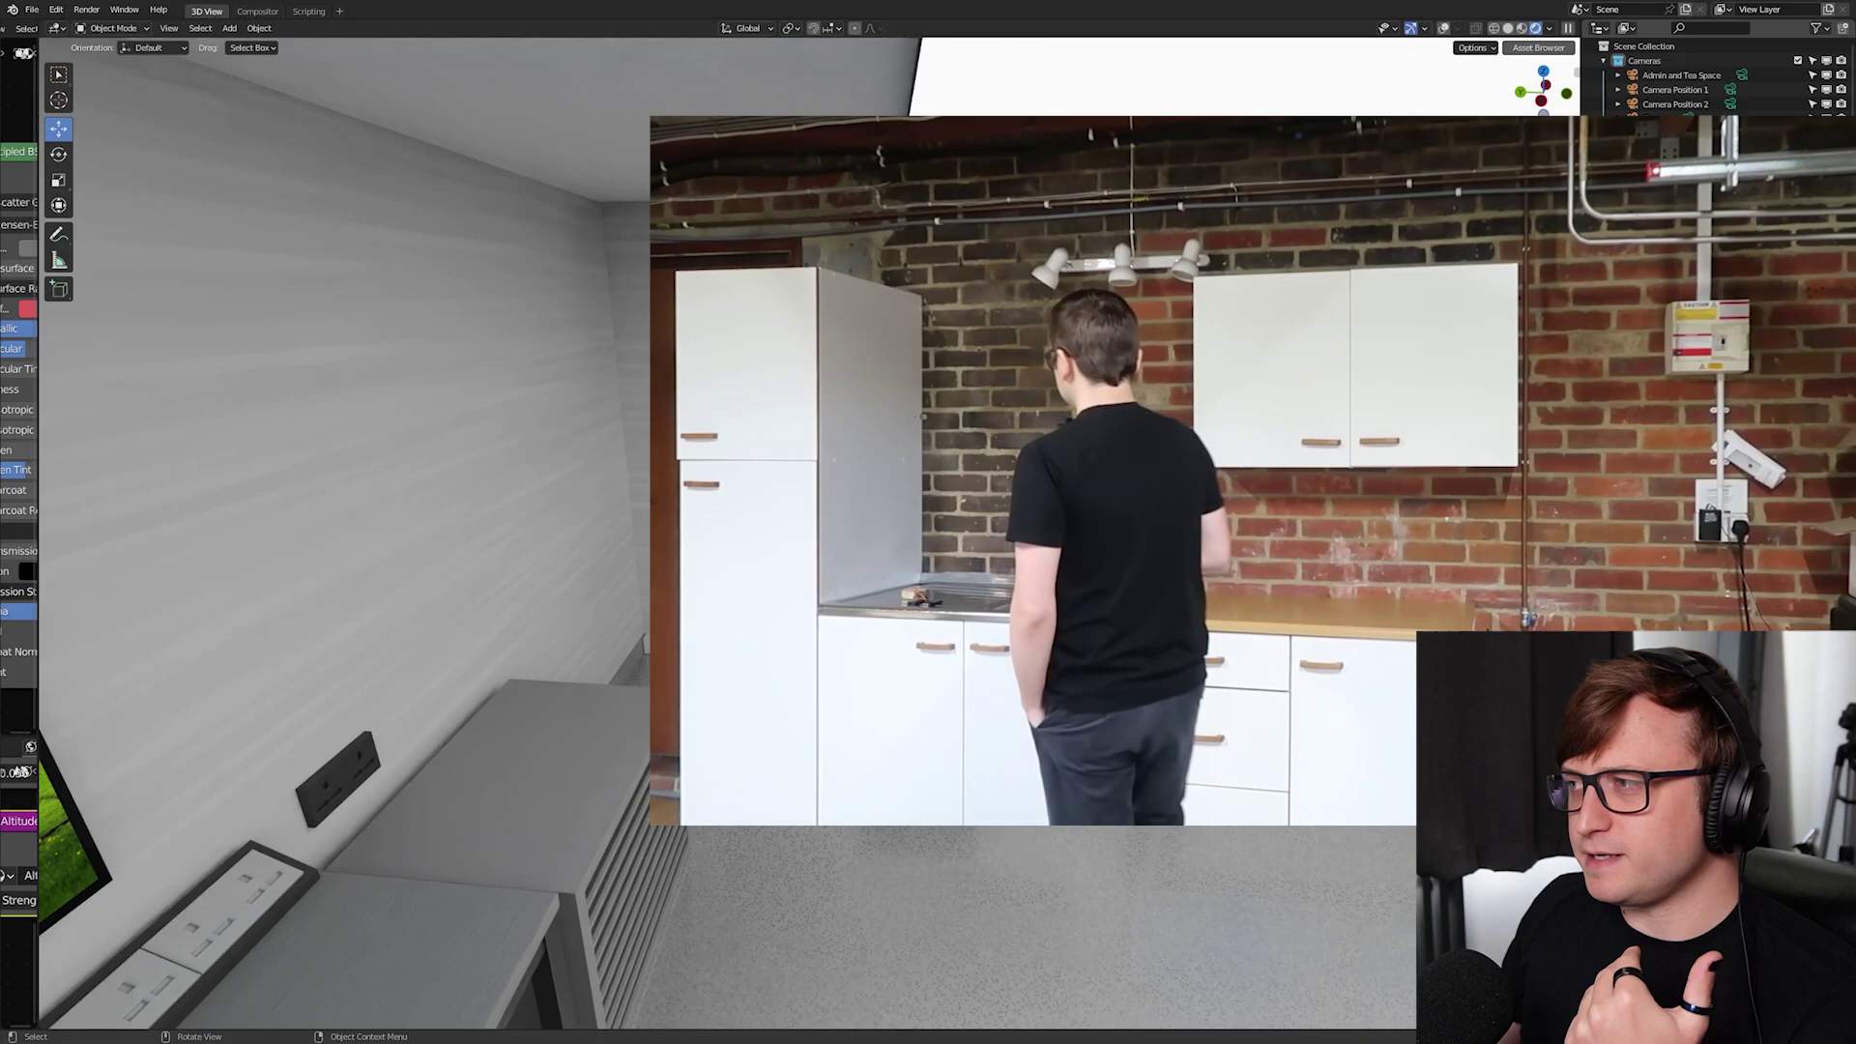
left_click_drag(1086, 414, 931, 412)
key("KP_0")
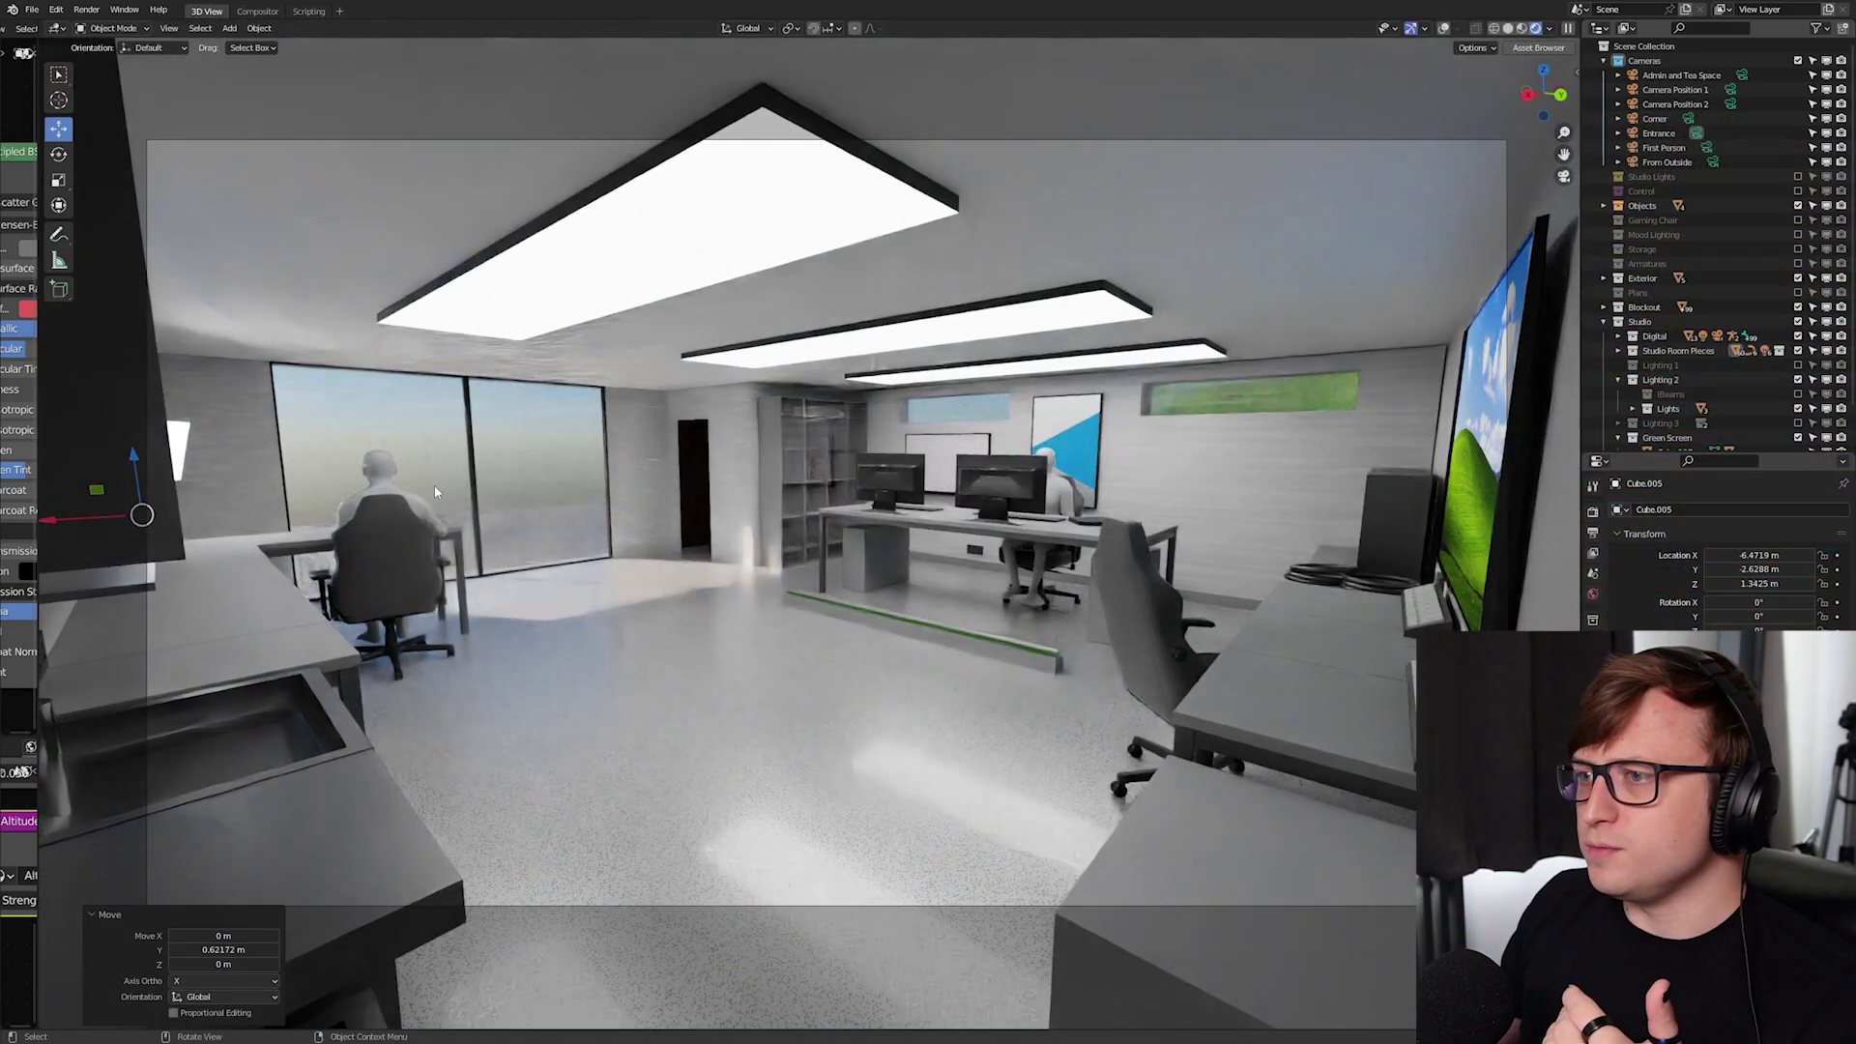
key("shift+grave")
key("s")
key("w")
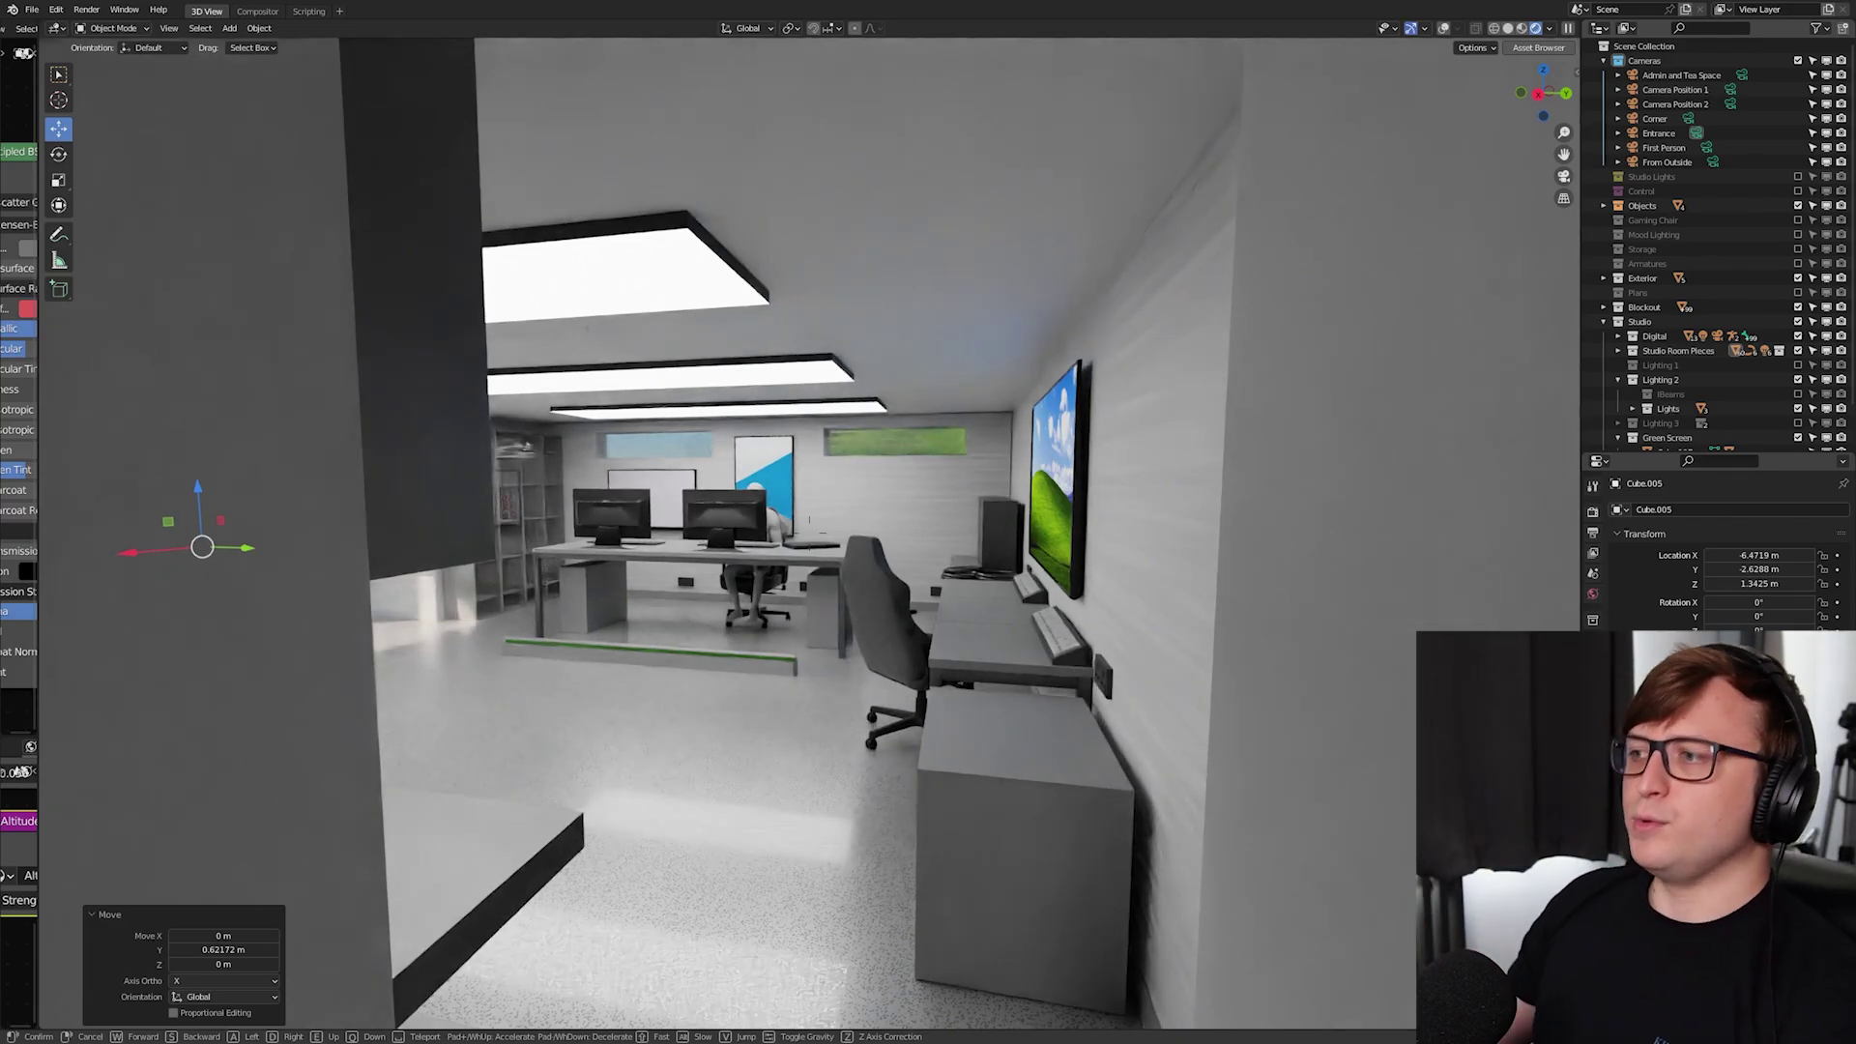
key("w")
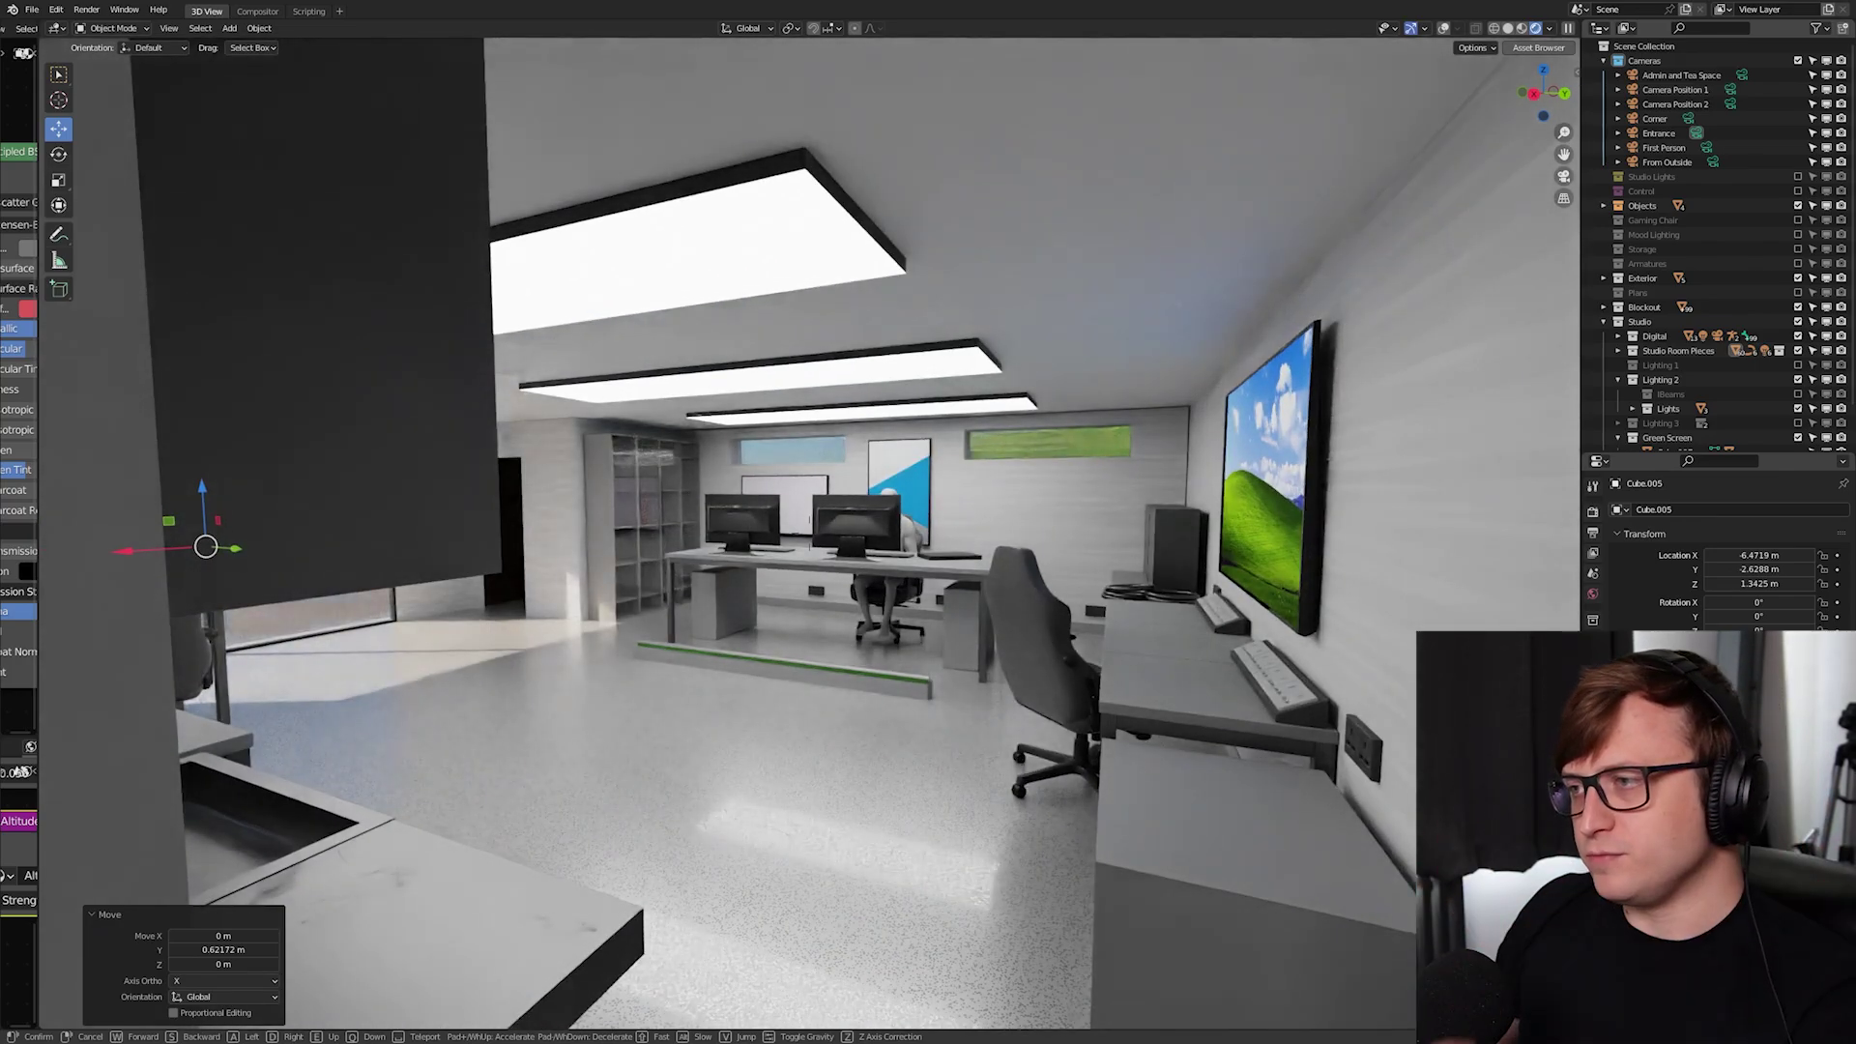
key("Escape")
key("ctrl+z")
middle_click_drag(785, 592, 833, 606)
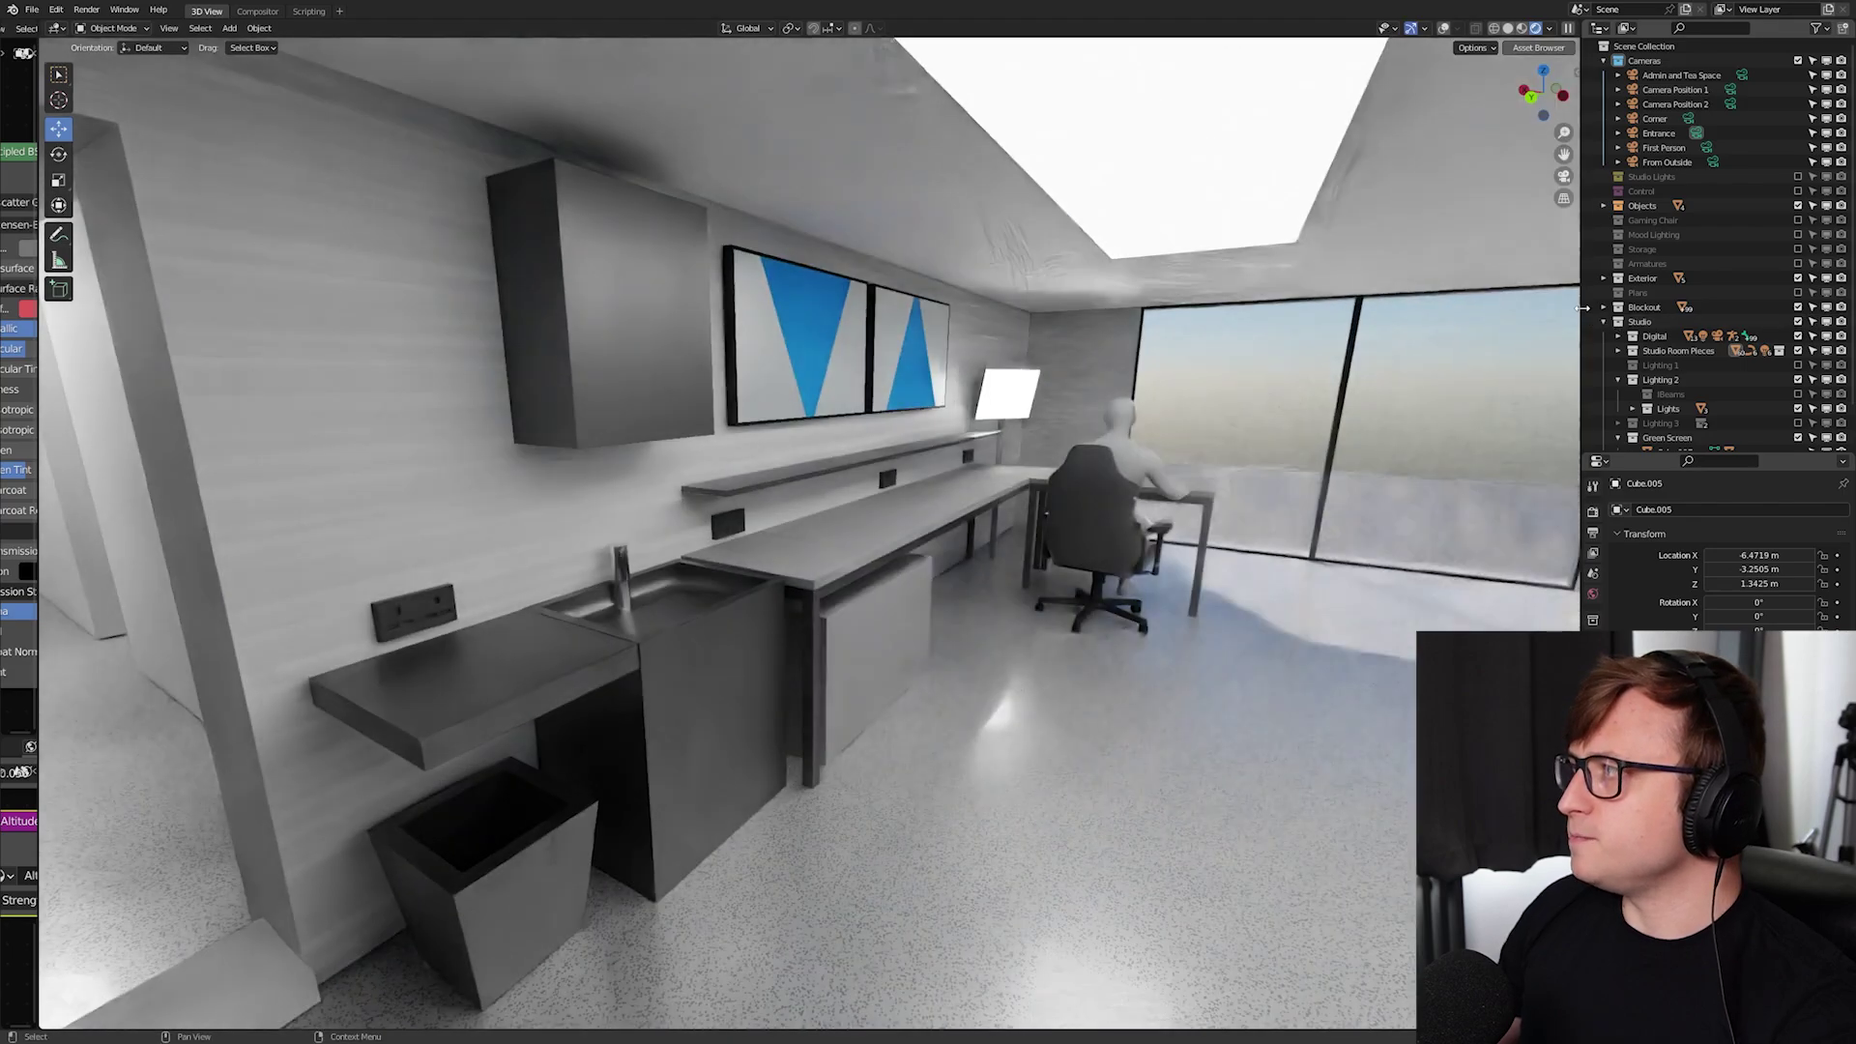
Make First Person the active camera and look around the desk, monitors and wall screen from the seated viewpoint
left_click(1663, 147)
key("ctrl+KP_0")
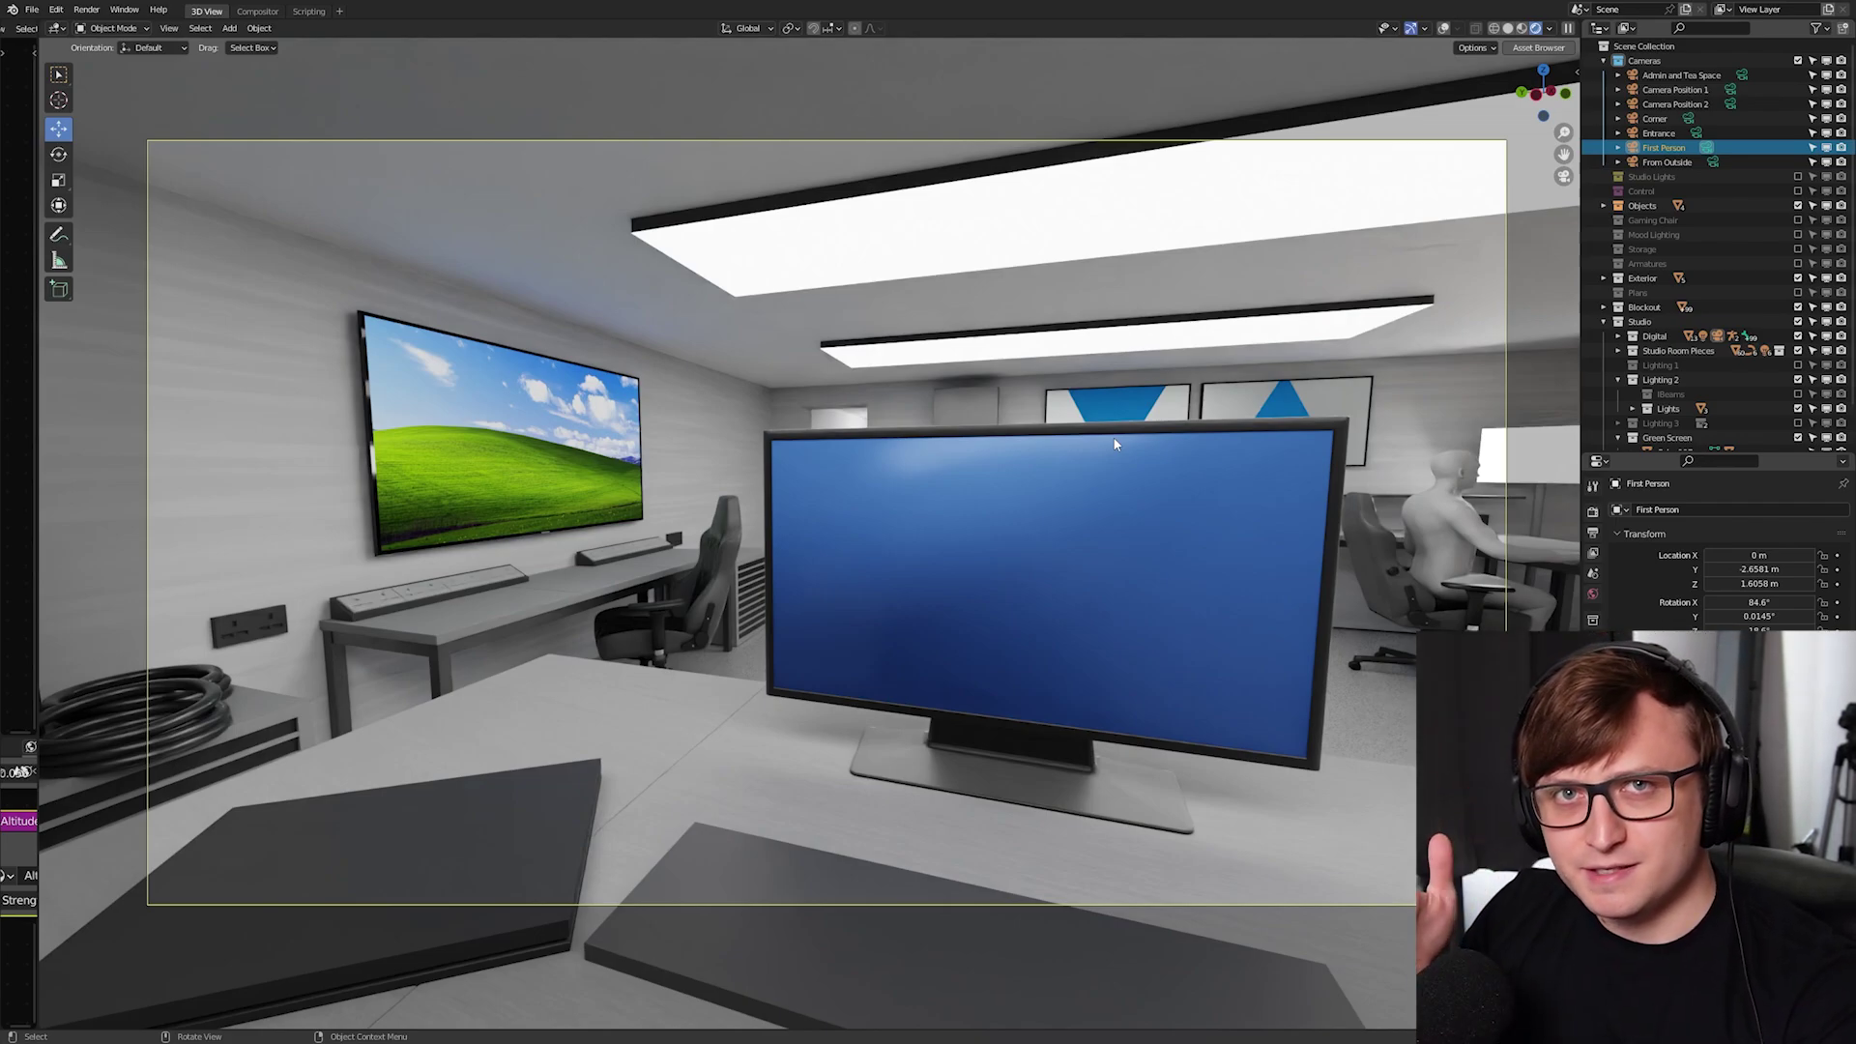
key("shift+grave")
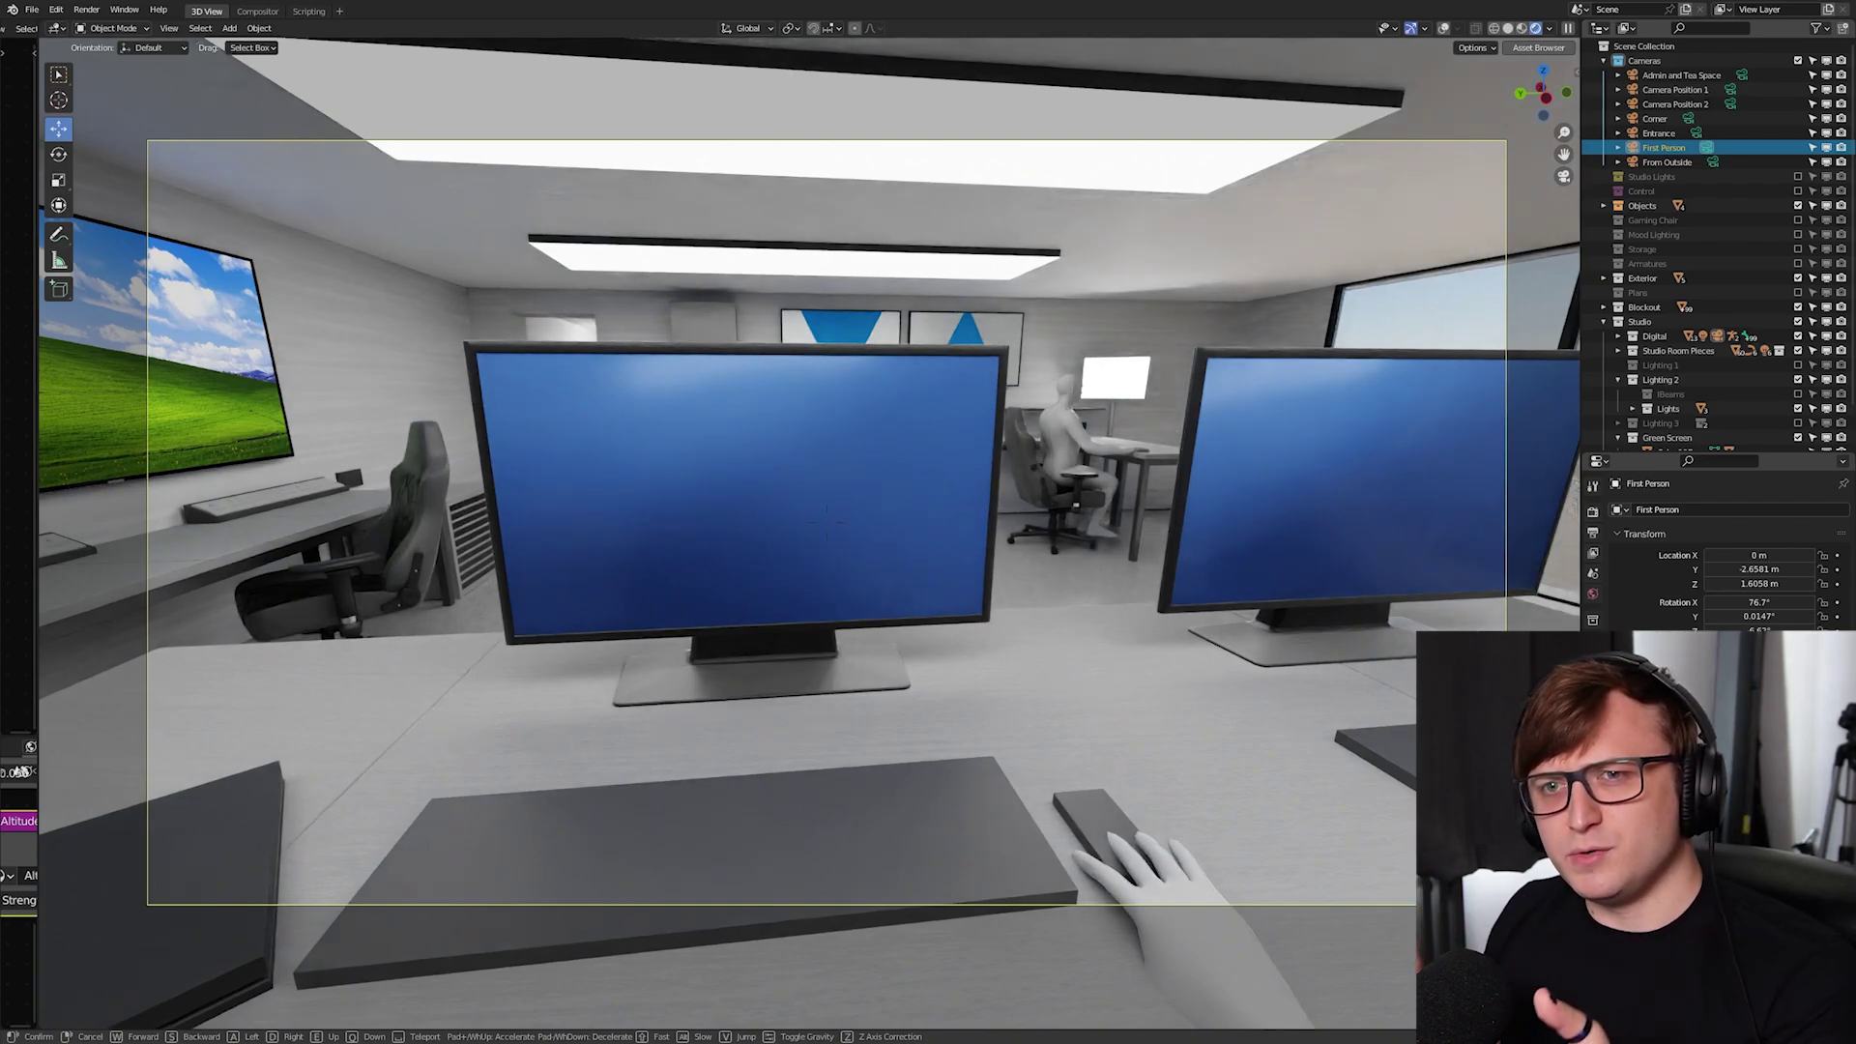
mouse_move(829, 524)
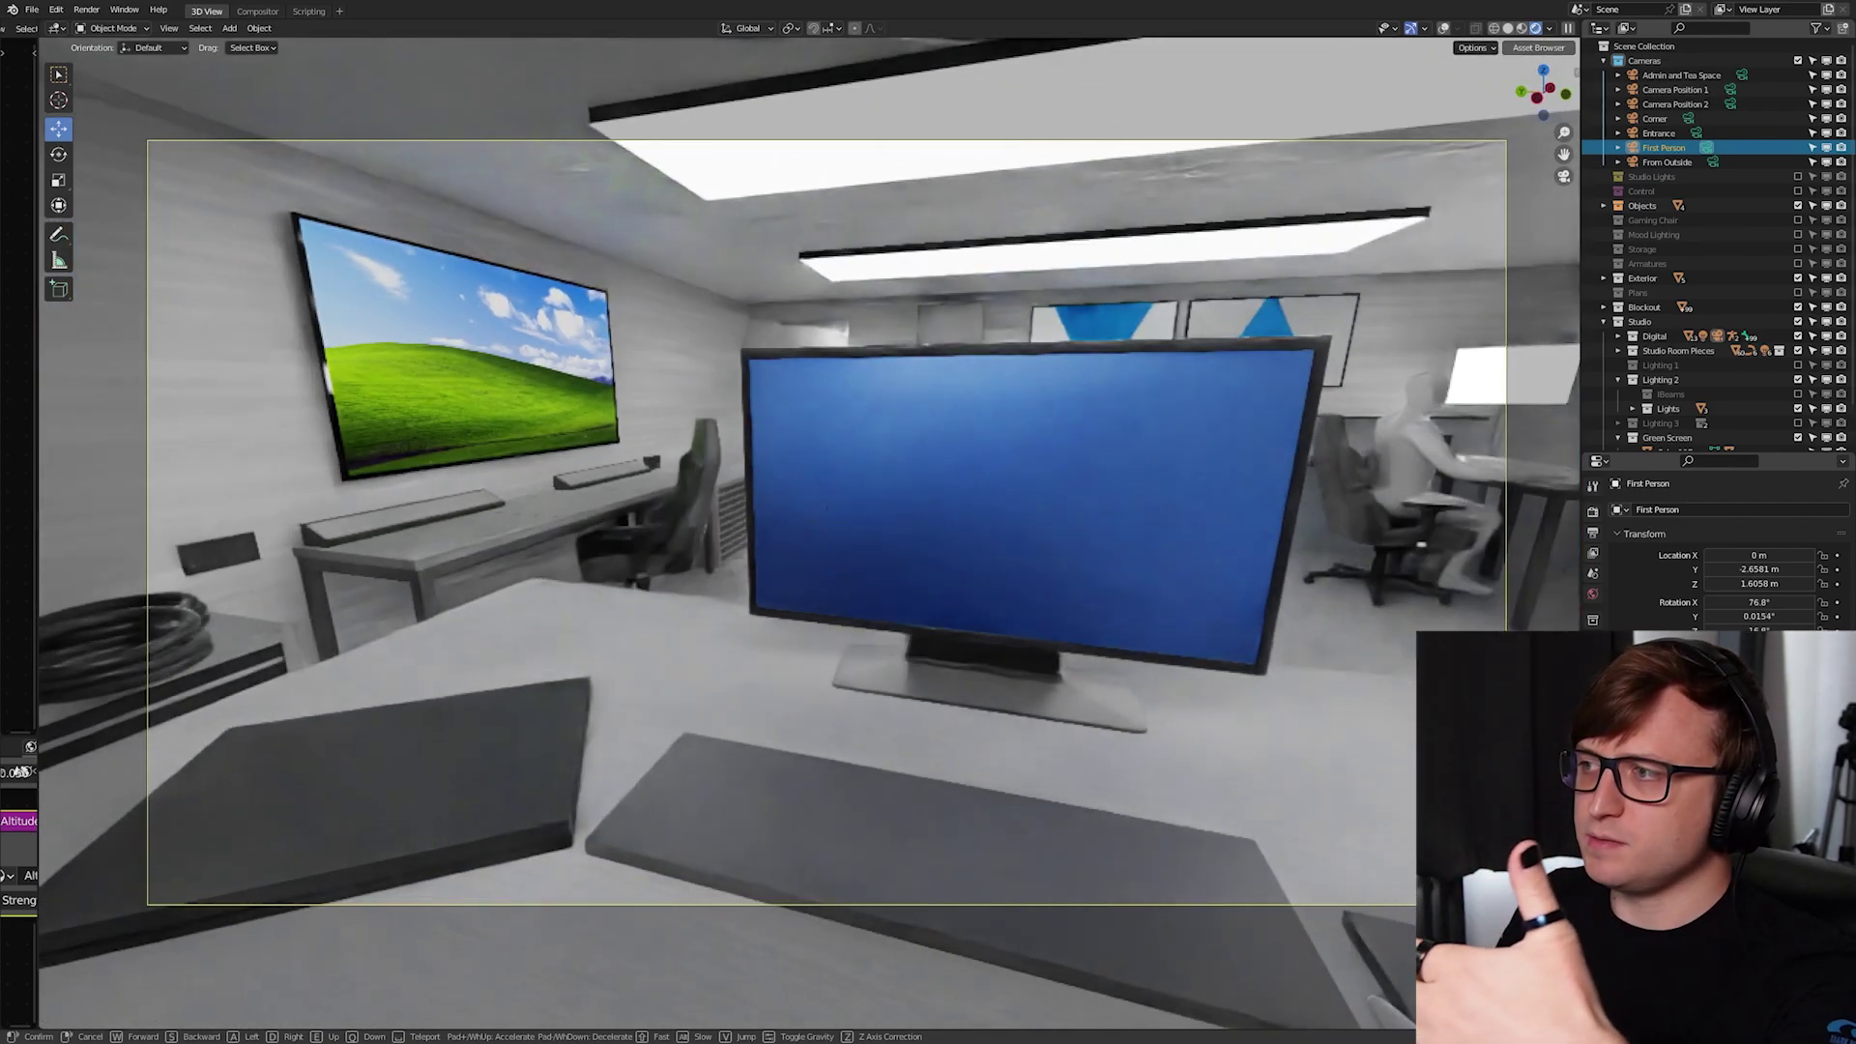
mouse_move(928, 522)
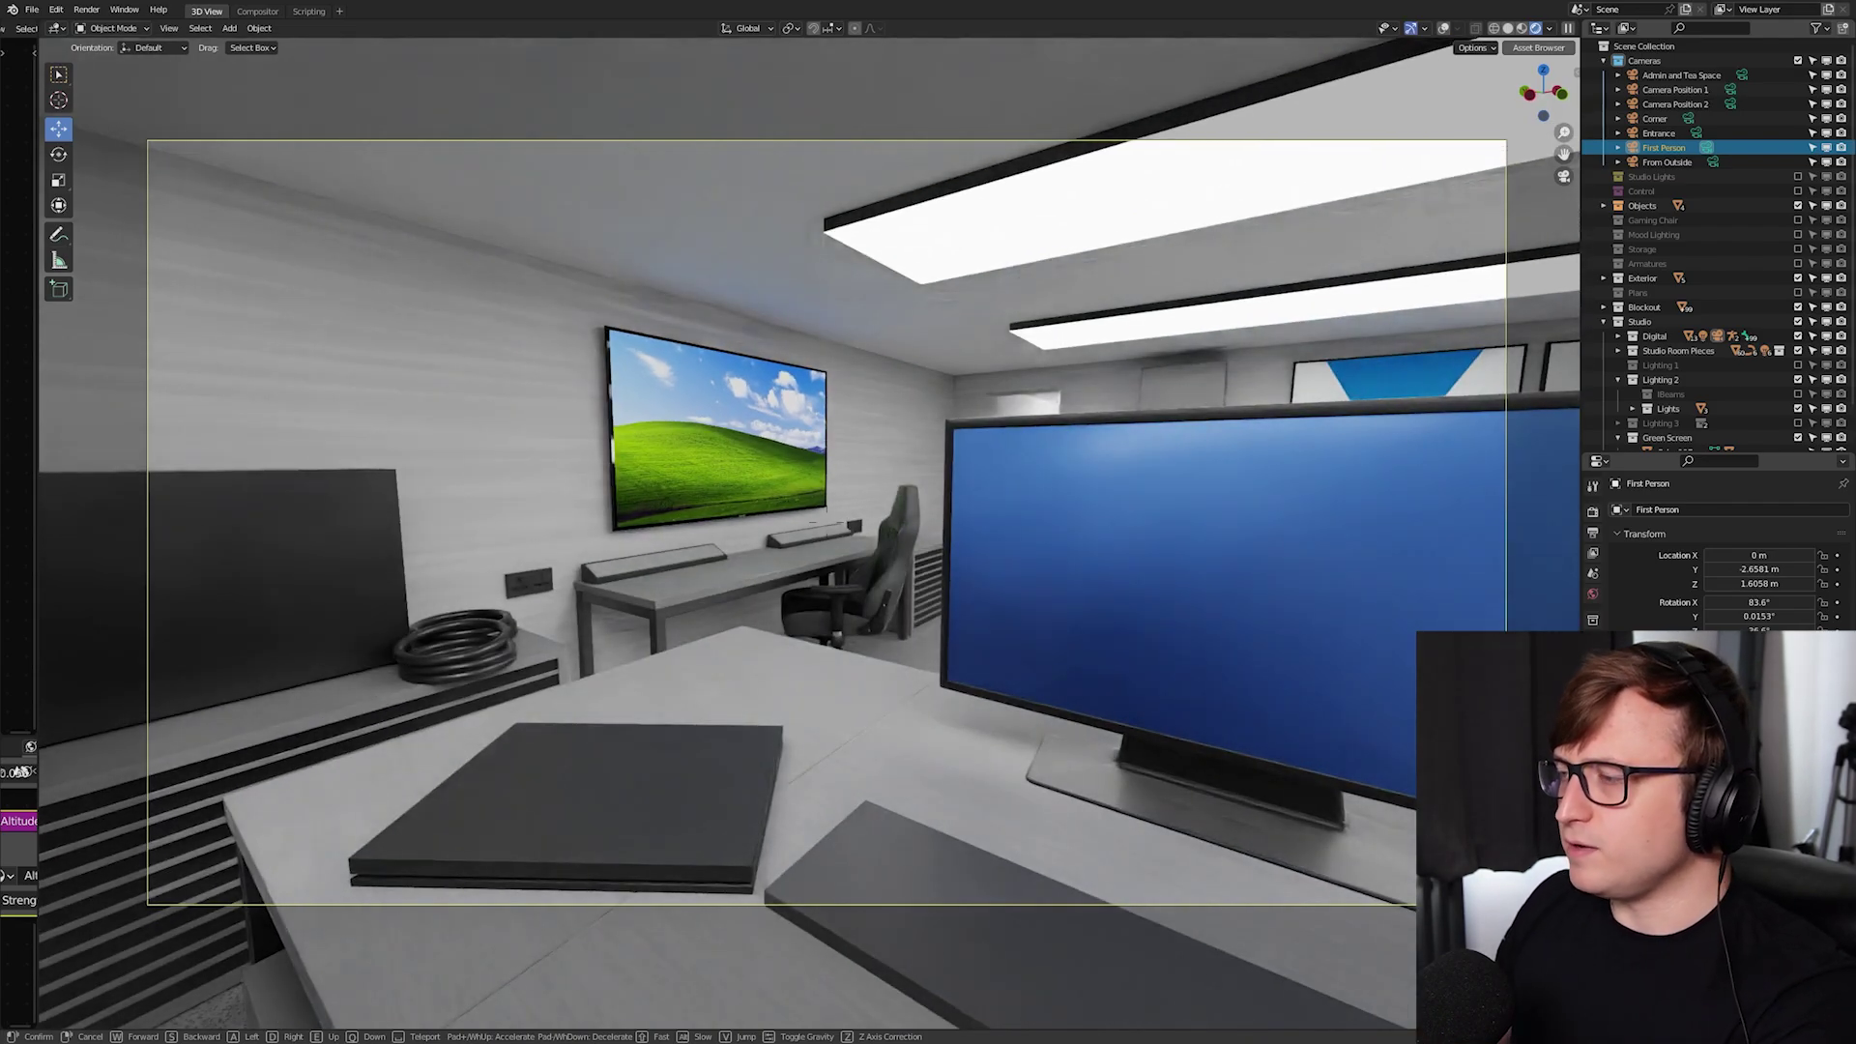
mouse_move(827, 522)
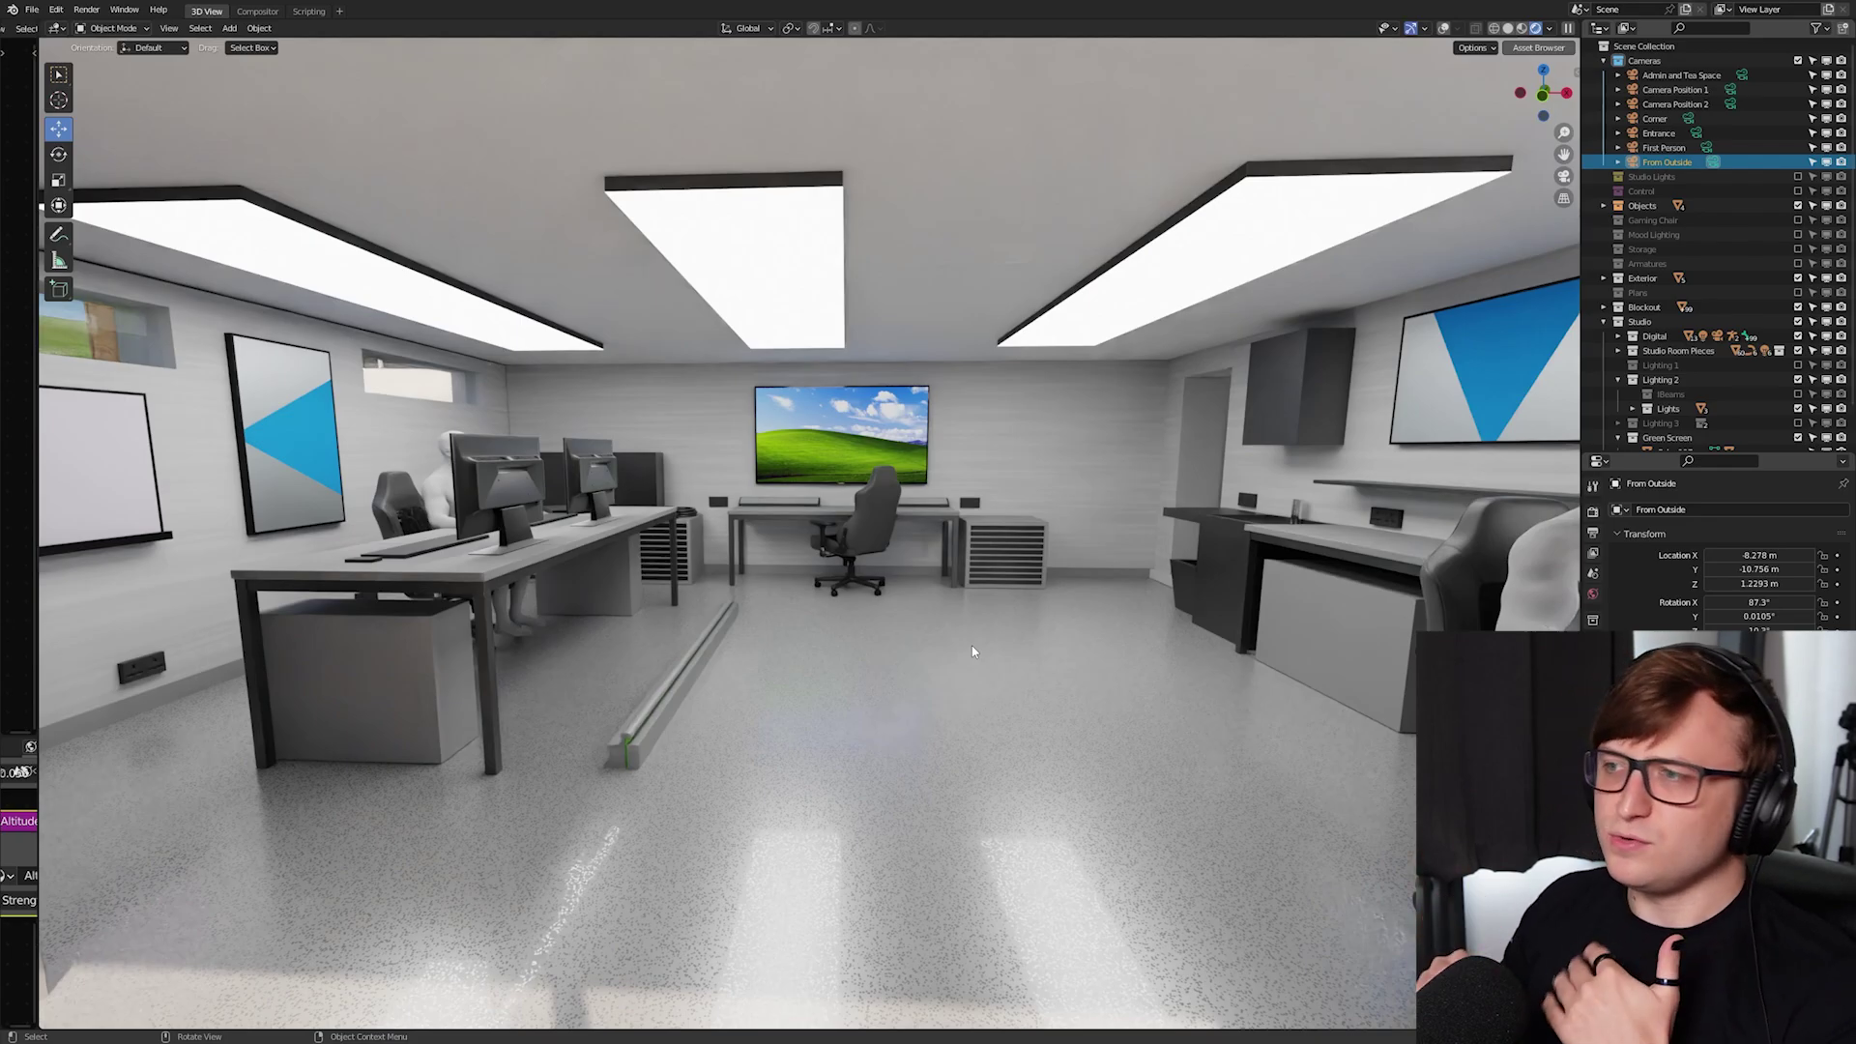
Examine the whole room from the window side, including both desk areas, the ceiling lights and the rear wall
middle_click_drag(974, 651, 1043, 894)
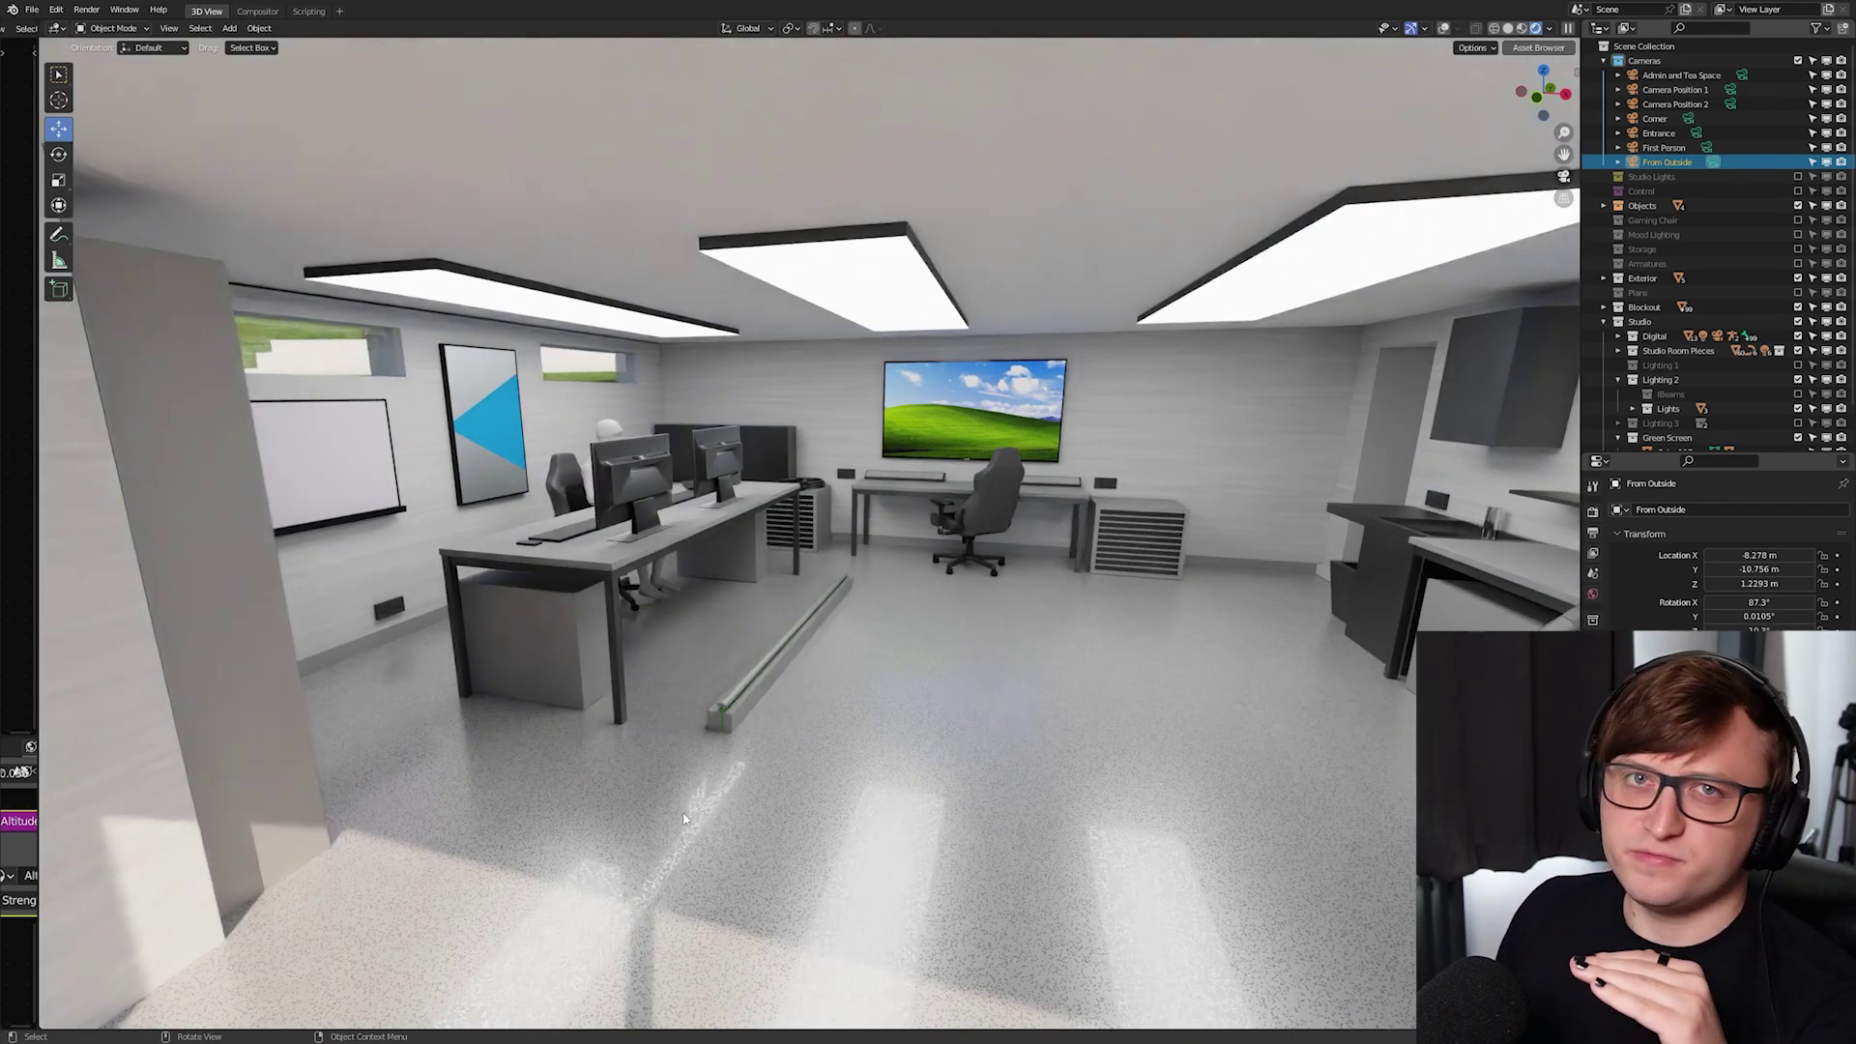
middle_click_drag(796, 775, 965, 808)
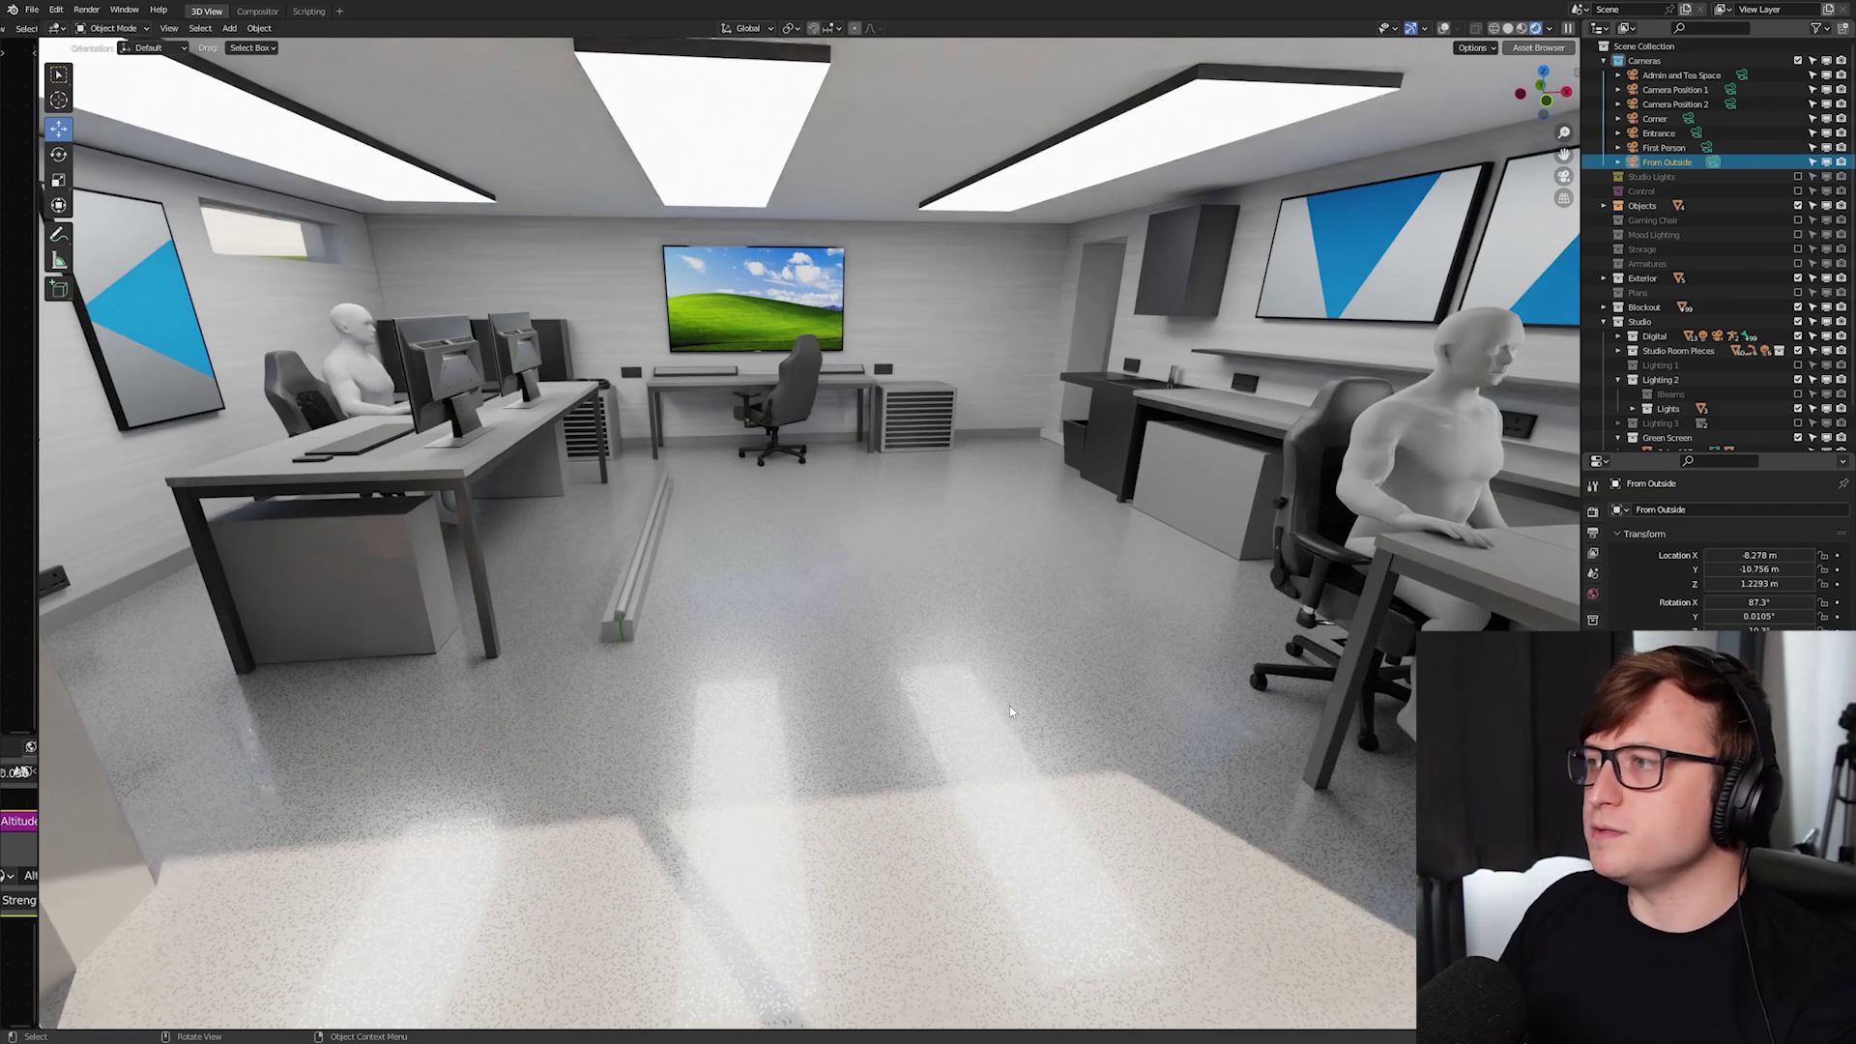
middle_click_drag(994, 659, 903, 655, "shift")
middle_click_drag(971, 604, 908, 646, "shift")
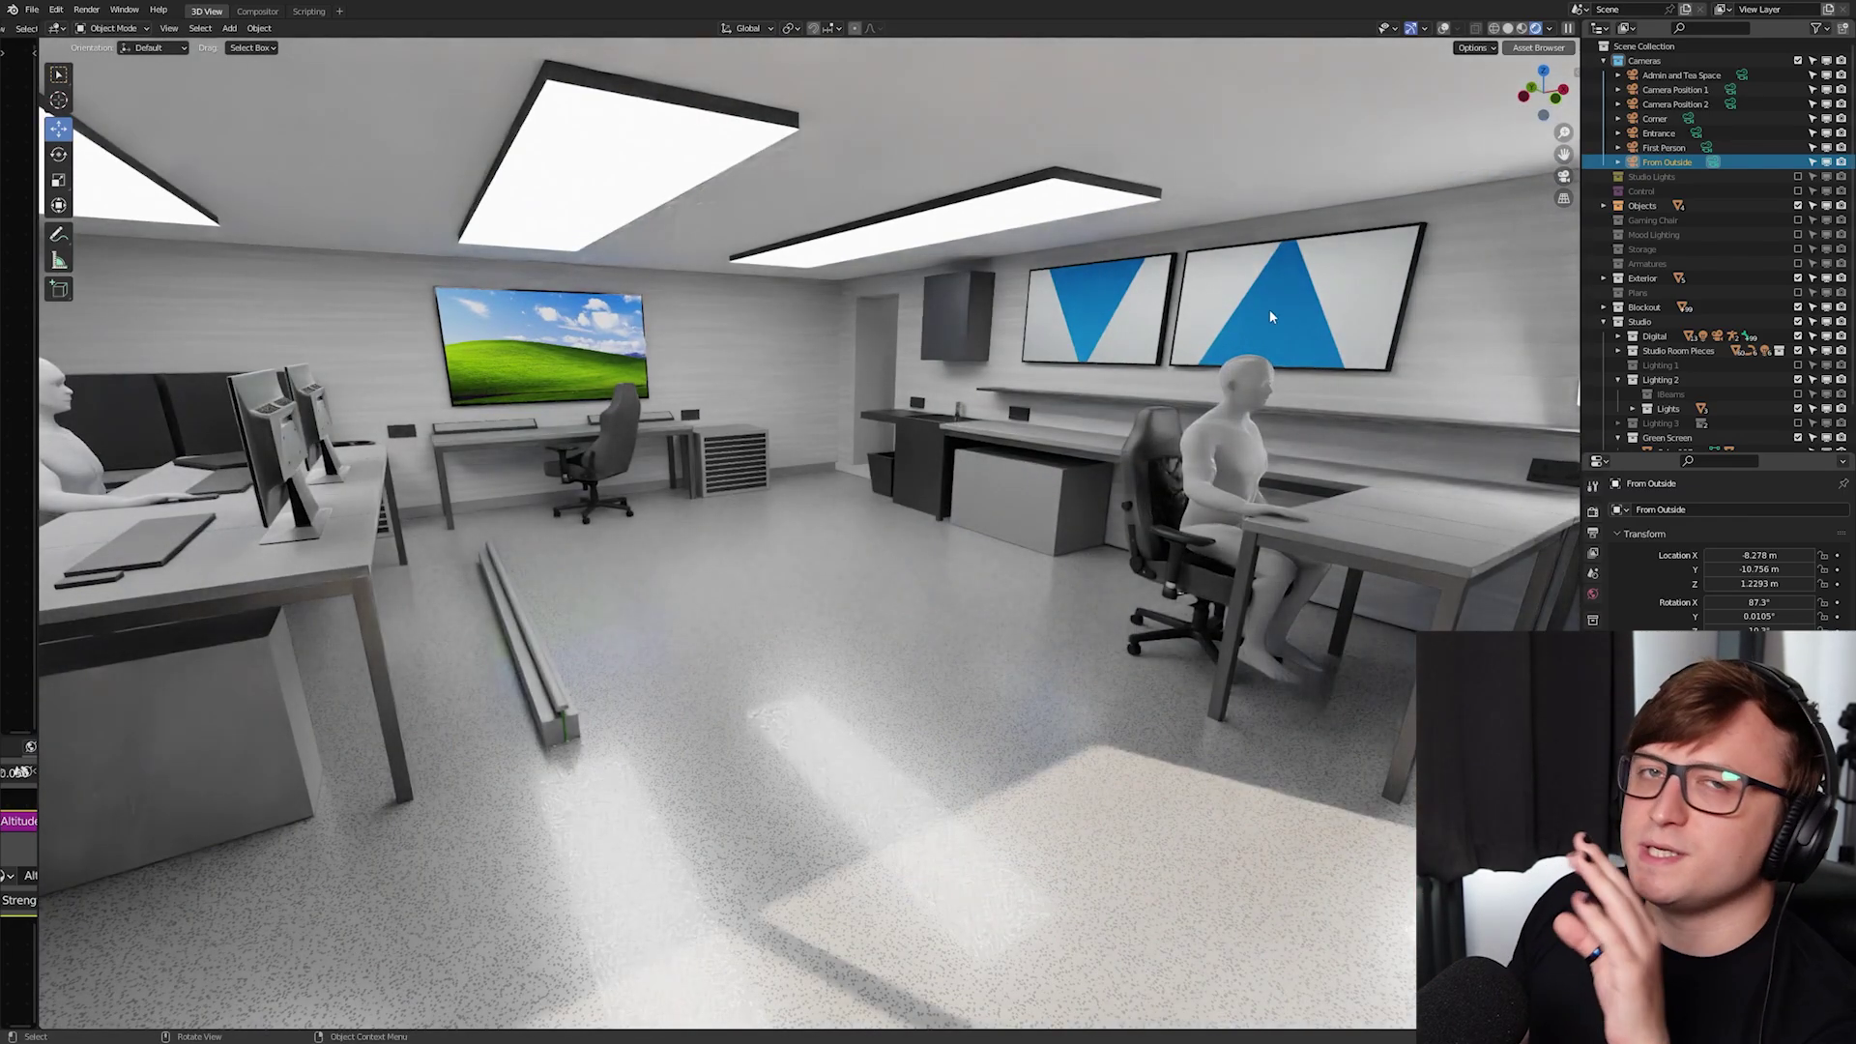
middle_click_drag(542, 508, 871, 576)
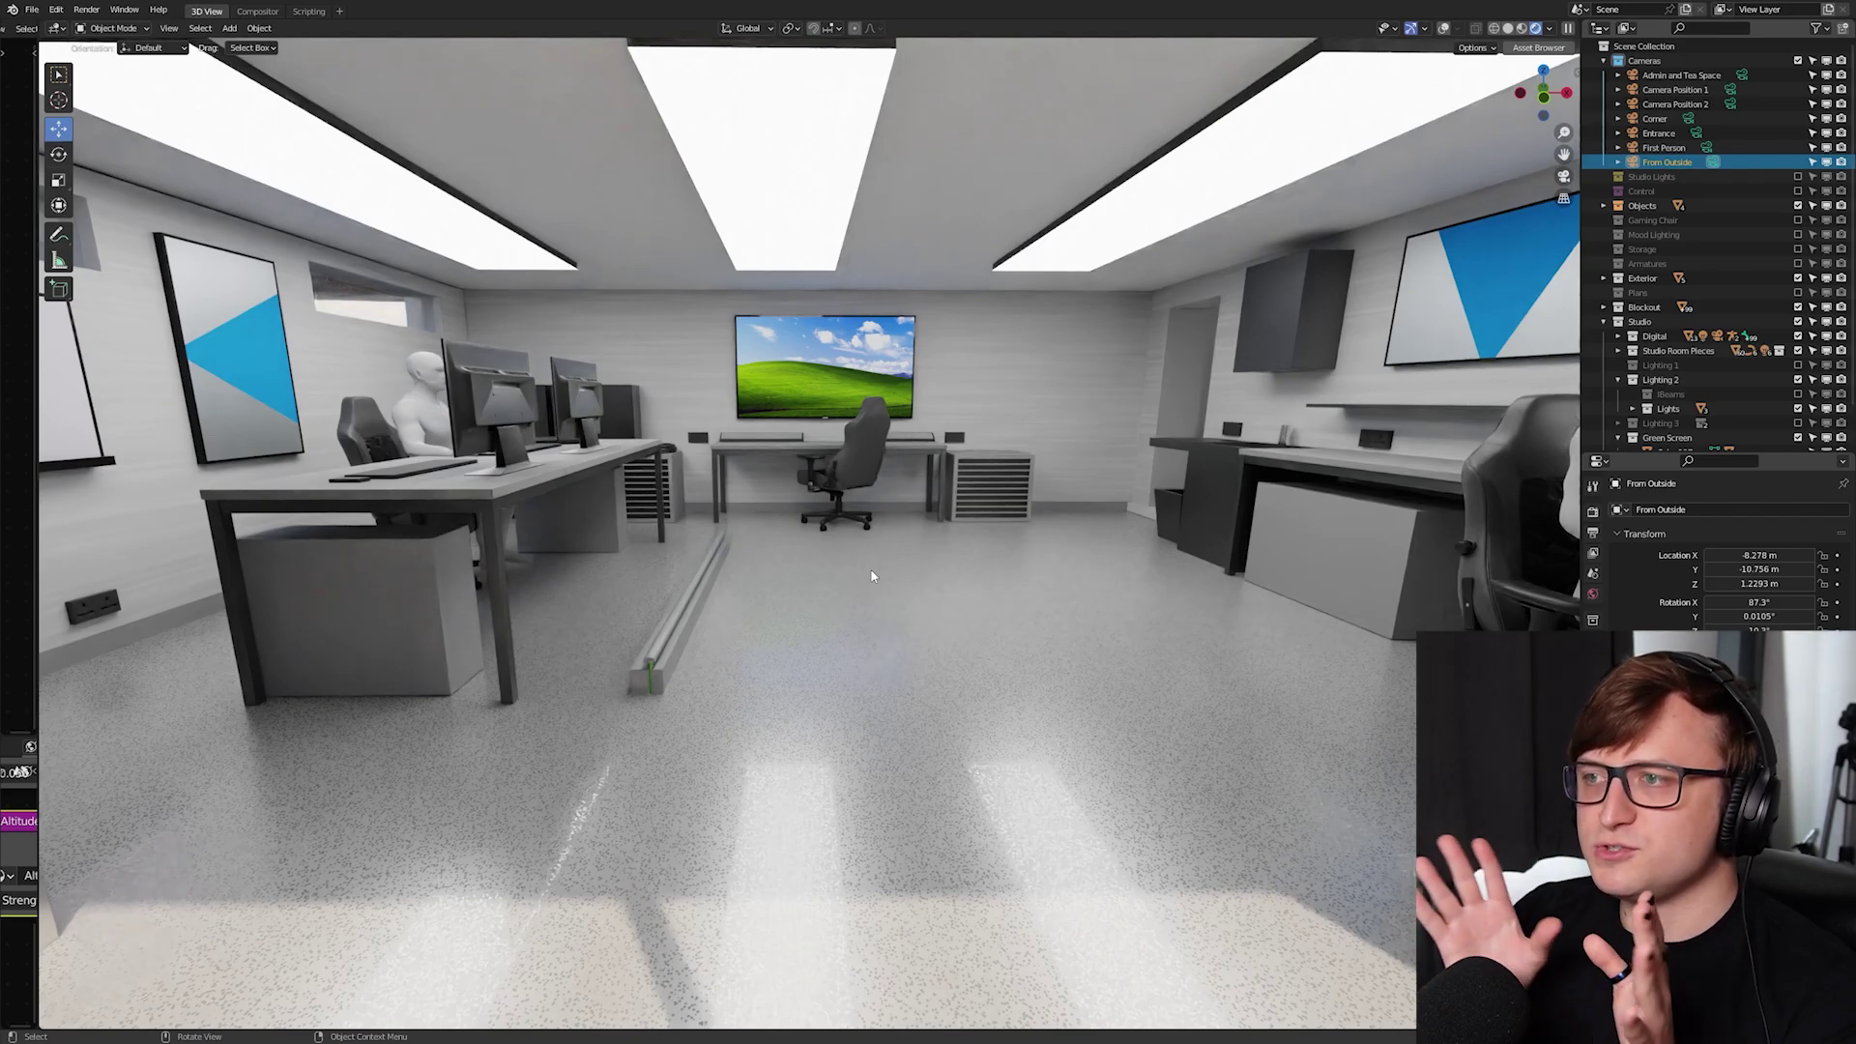
middle_click_drag(871, 576, 880, 288)
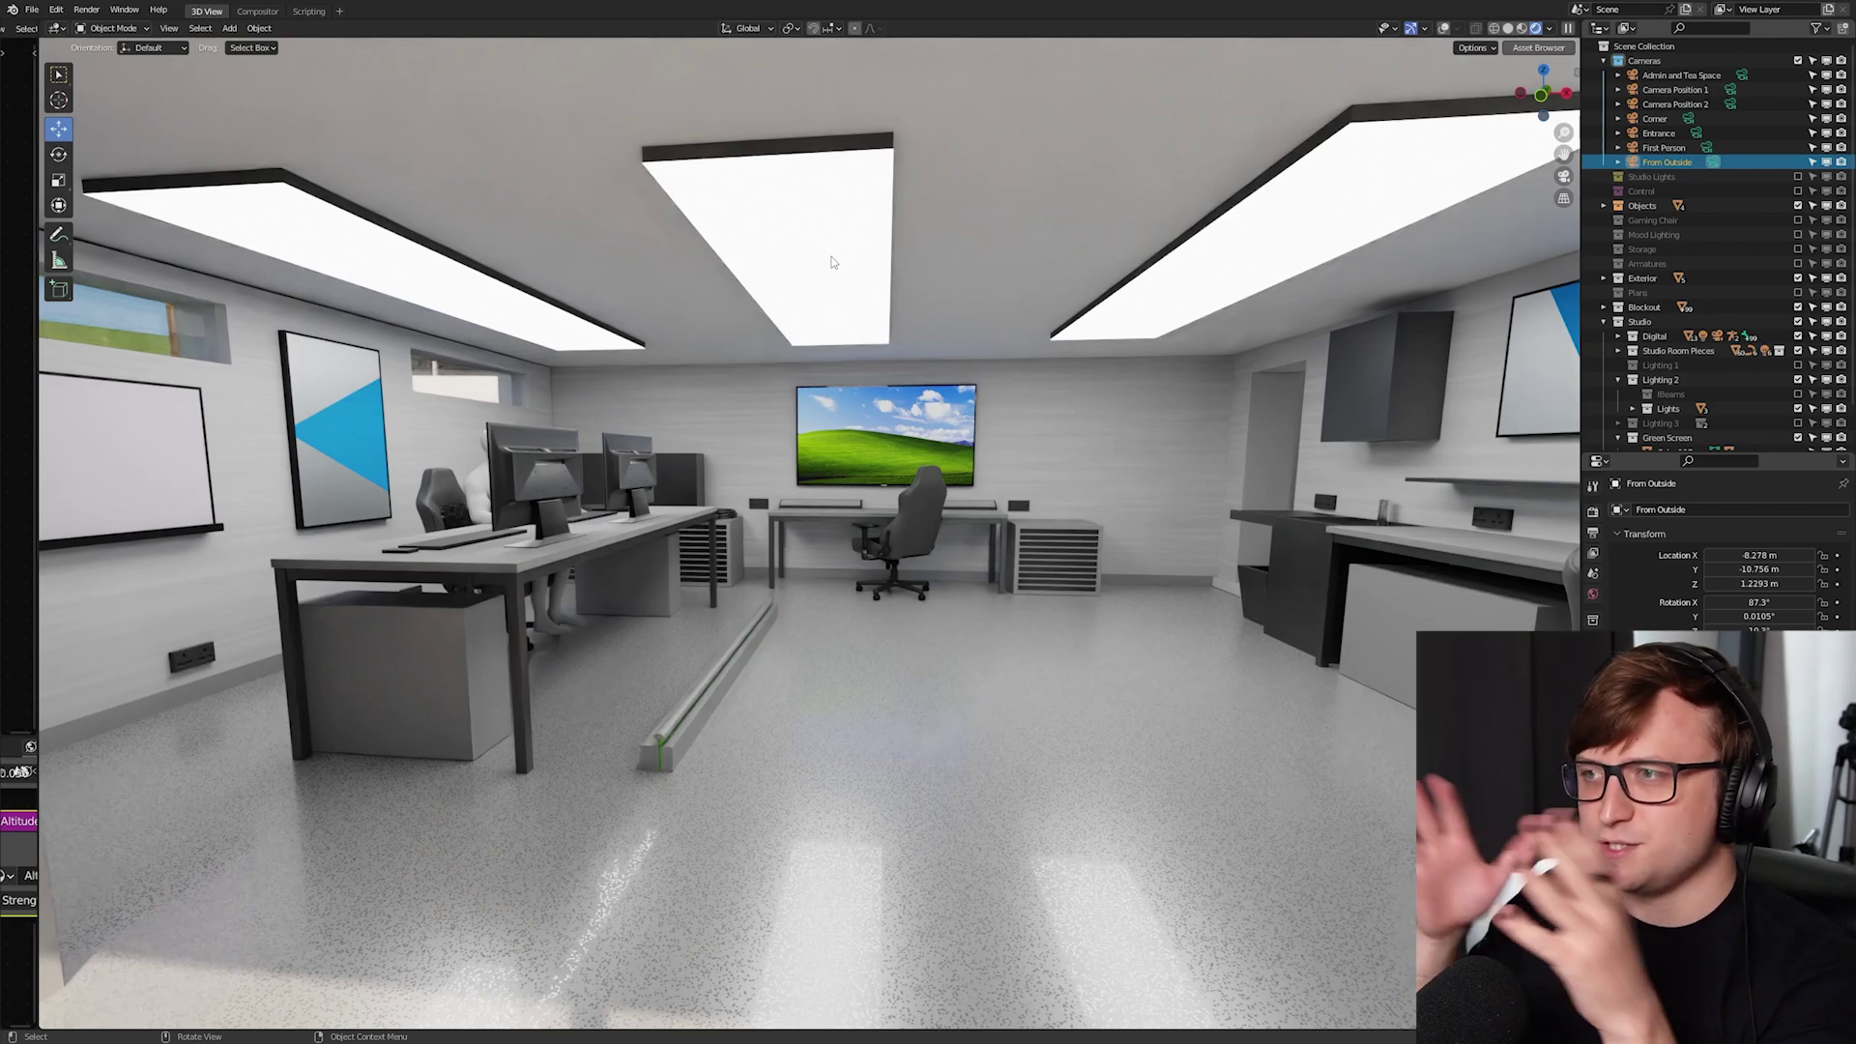
Exclude the Lighting 2 collection from the view layer and enable Lighting 1
scroll(1796, 343, "down", 2)
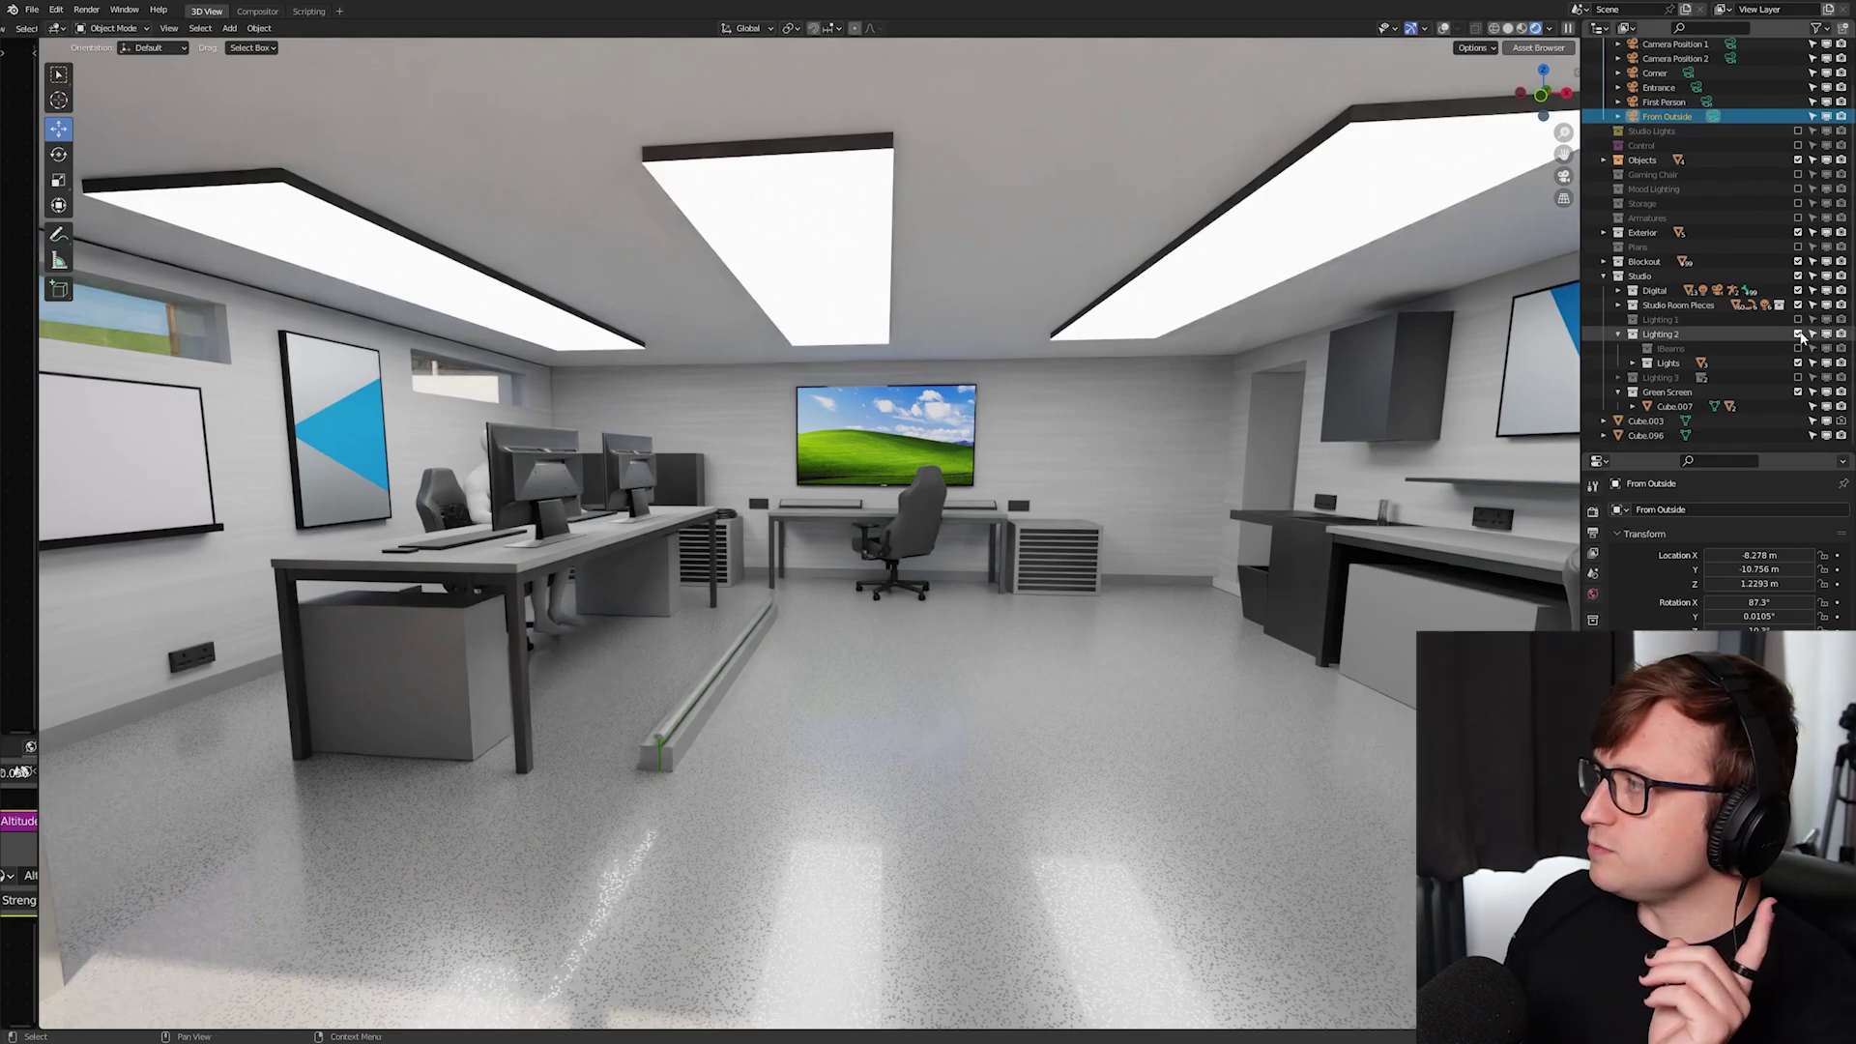
left_click(1798, 333)
left_click(1798, 319)
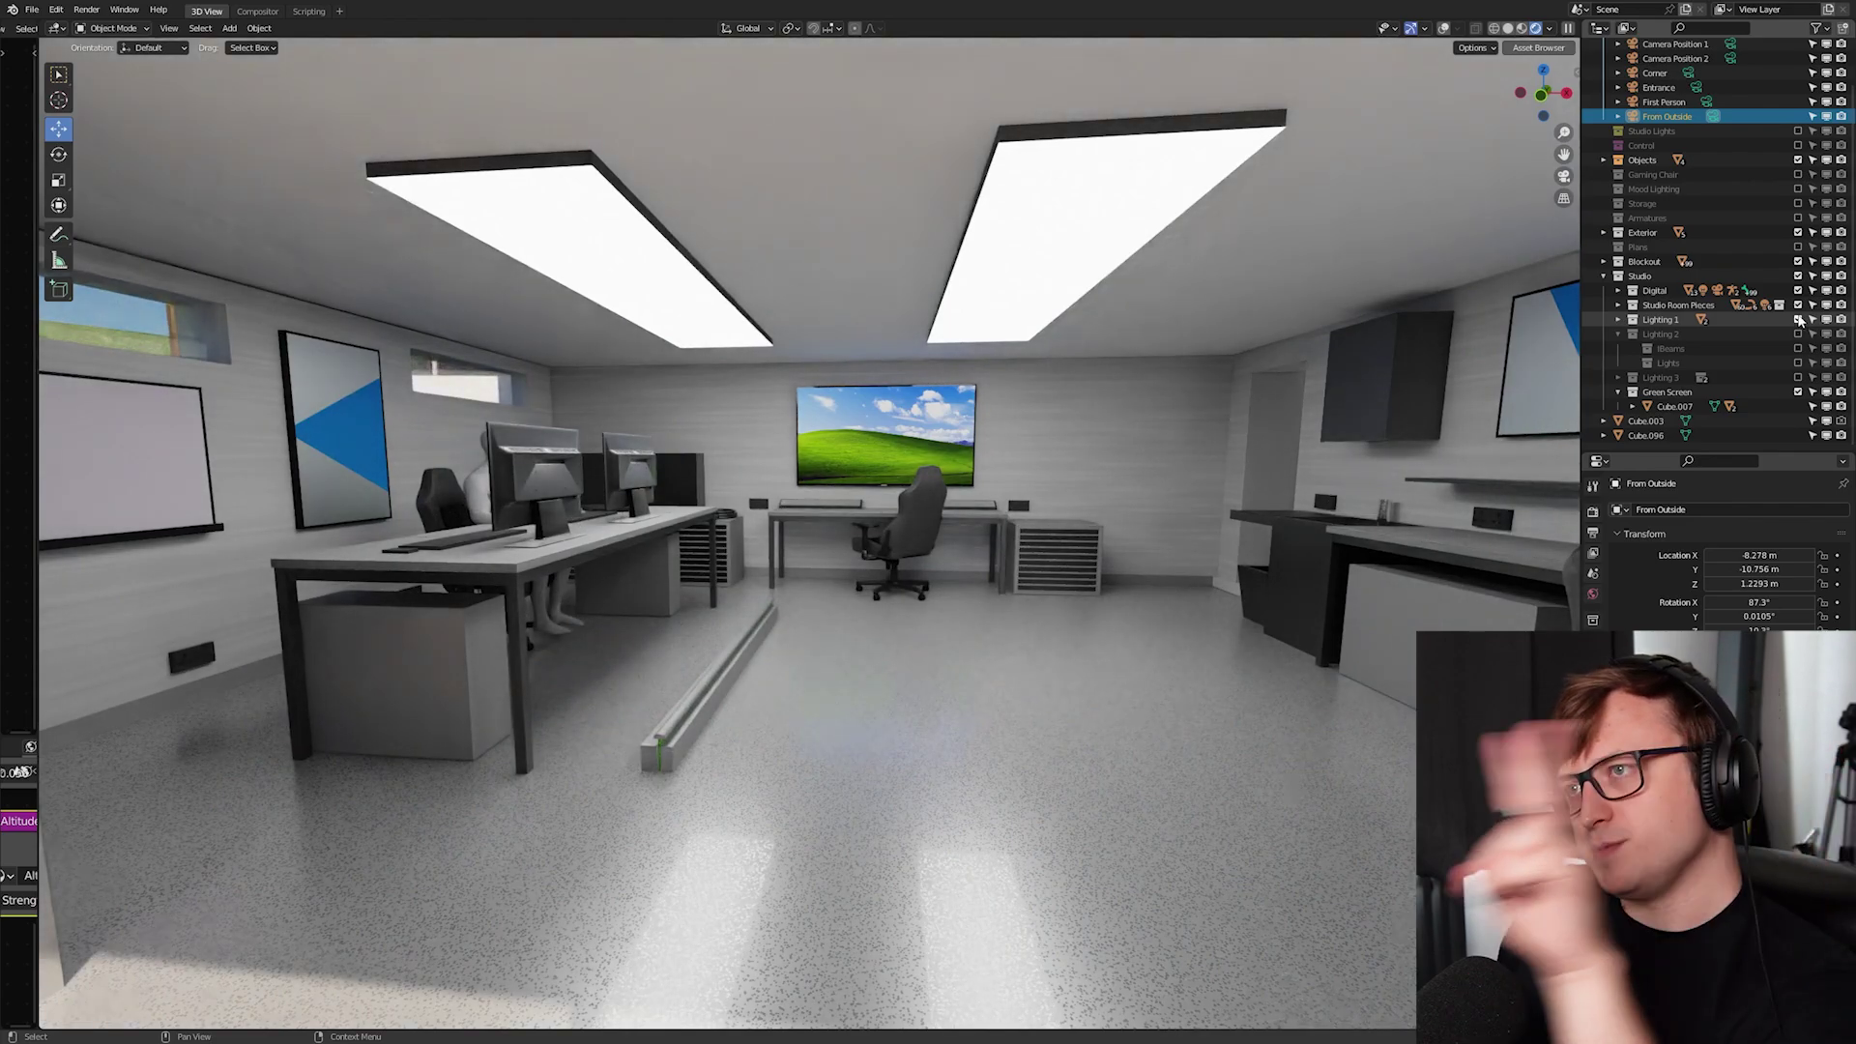
Examine how the Lighting 1 setup lights the desks and the mannequin, including through Camera Position 1
middle_click_drag(1132, 561, 1153, 577)
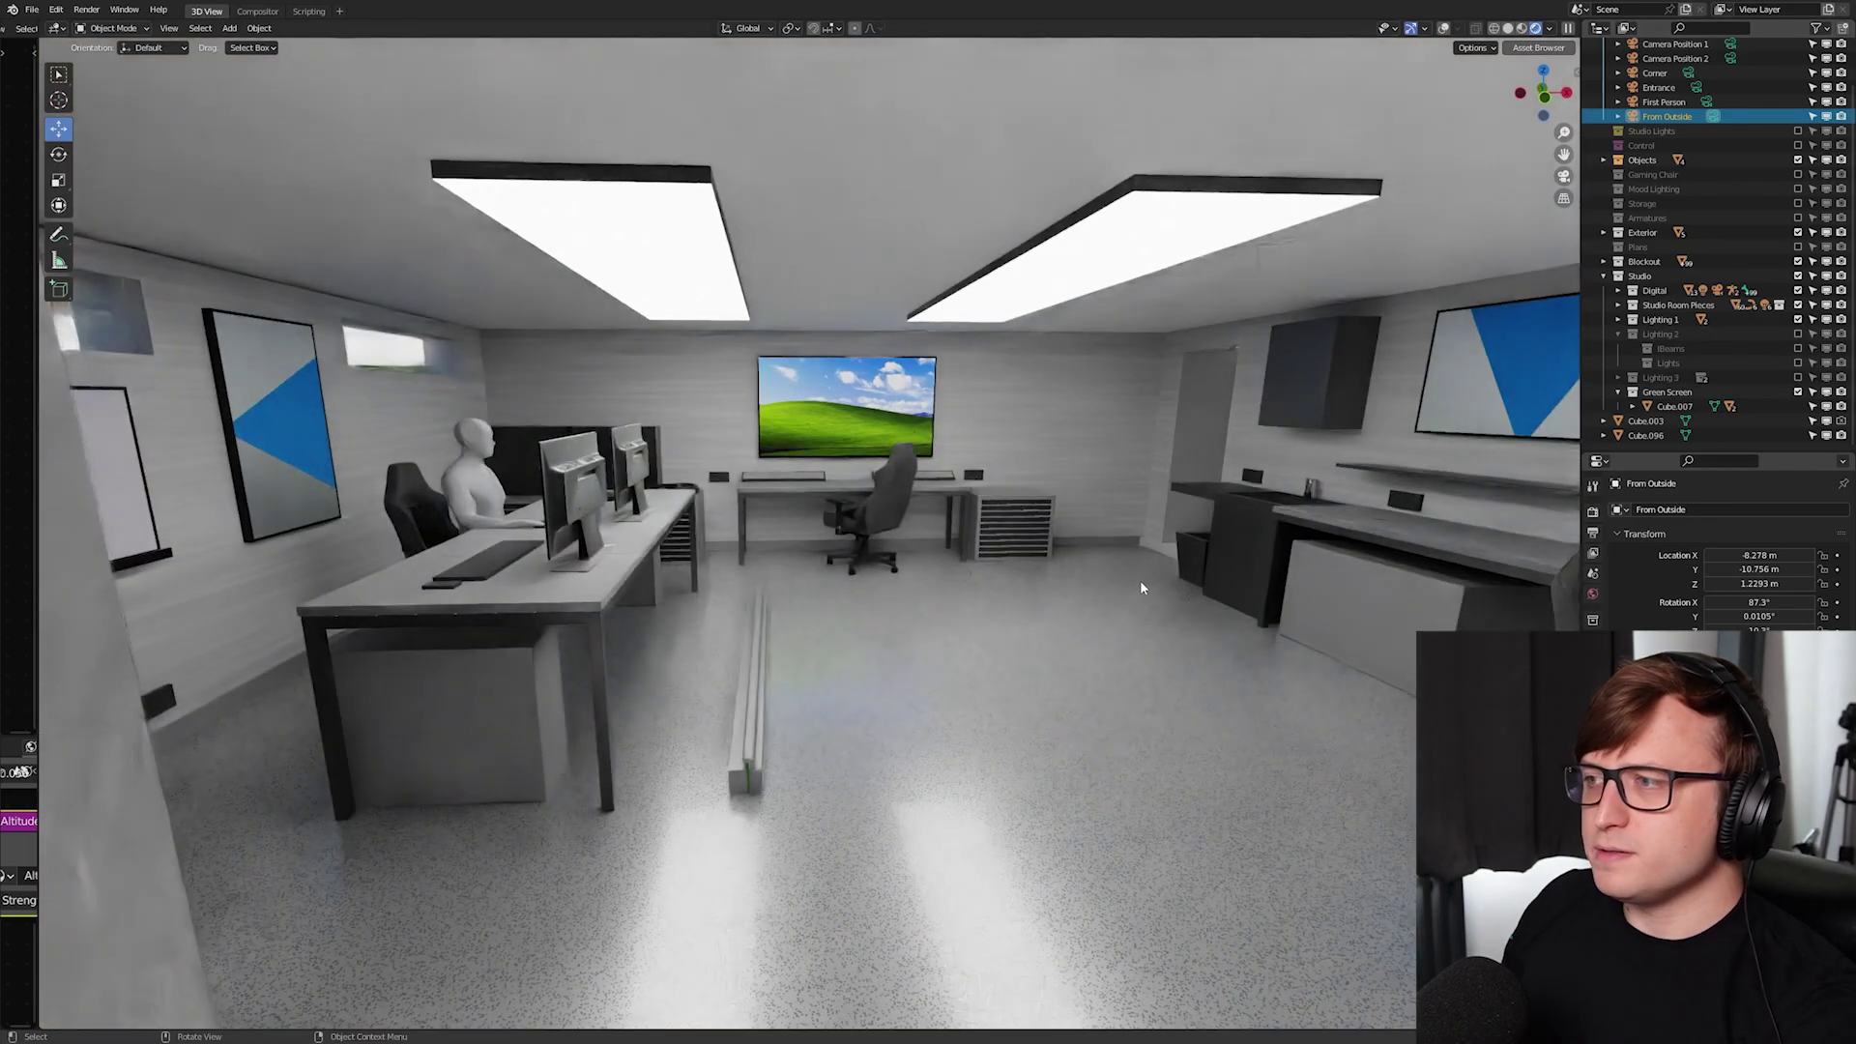
scroll(582, 601, "up", 1)
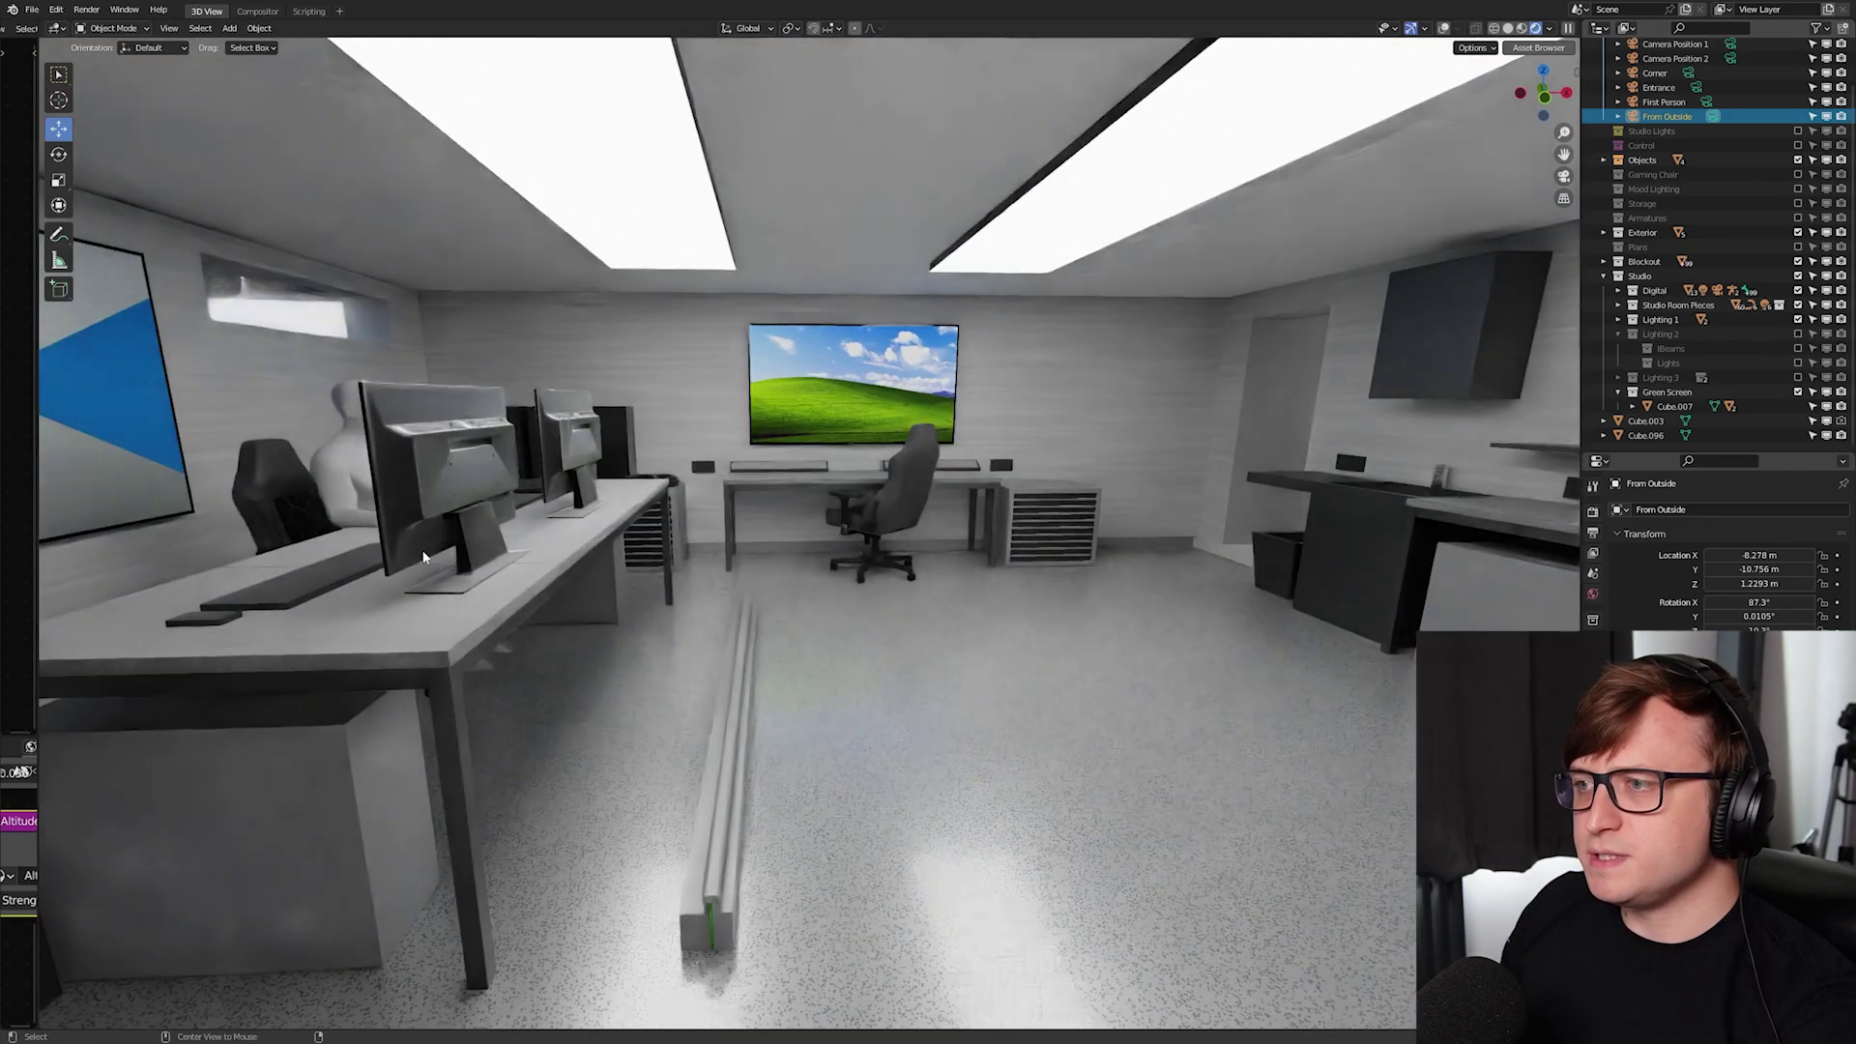
middle_click_drag(404, 537, 868, 606, "shift")
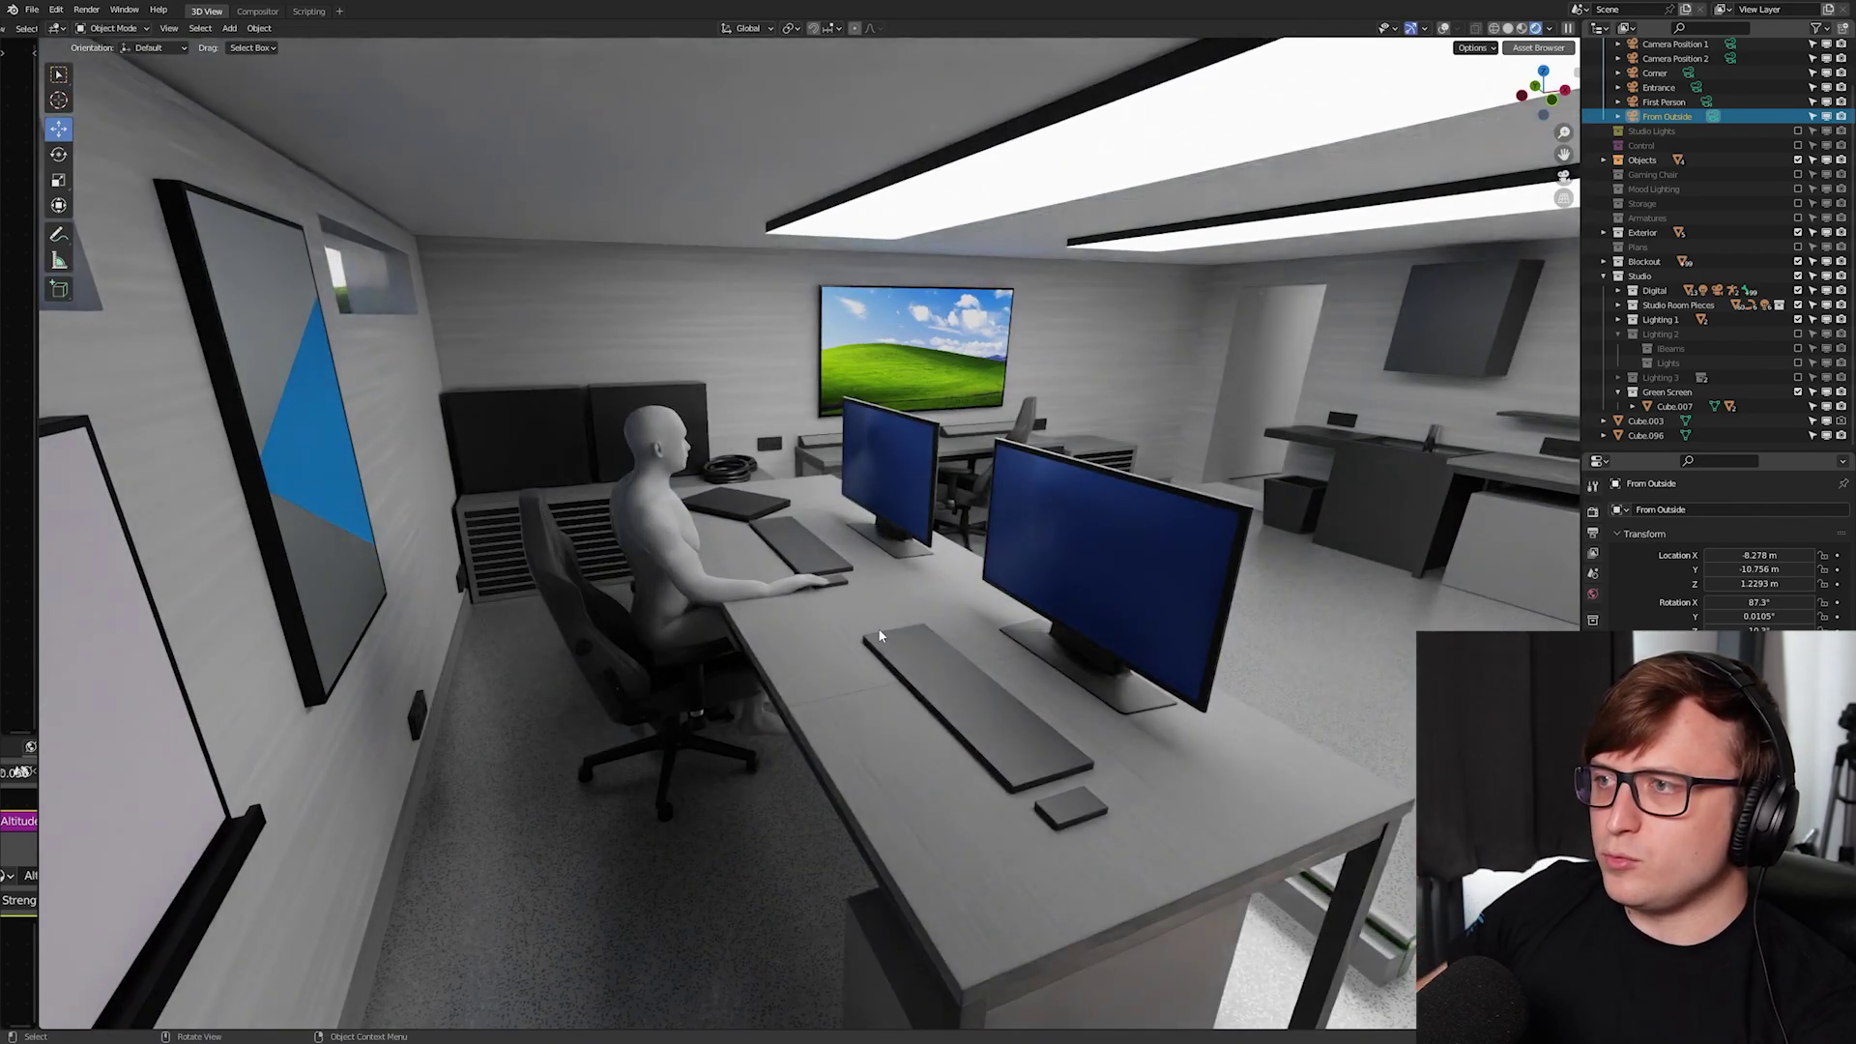
mouse_move(811, 677)
middle_mouse_down("shift")
mouse_move(878, 667)
mouse_move(812, 668)
middle_mouse_up("shift")
scroll(1677, 85, "up", 1)
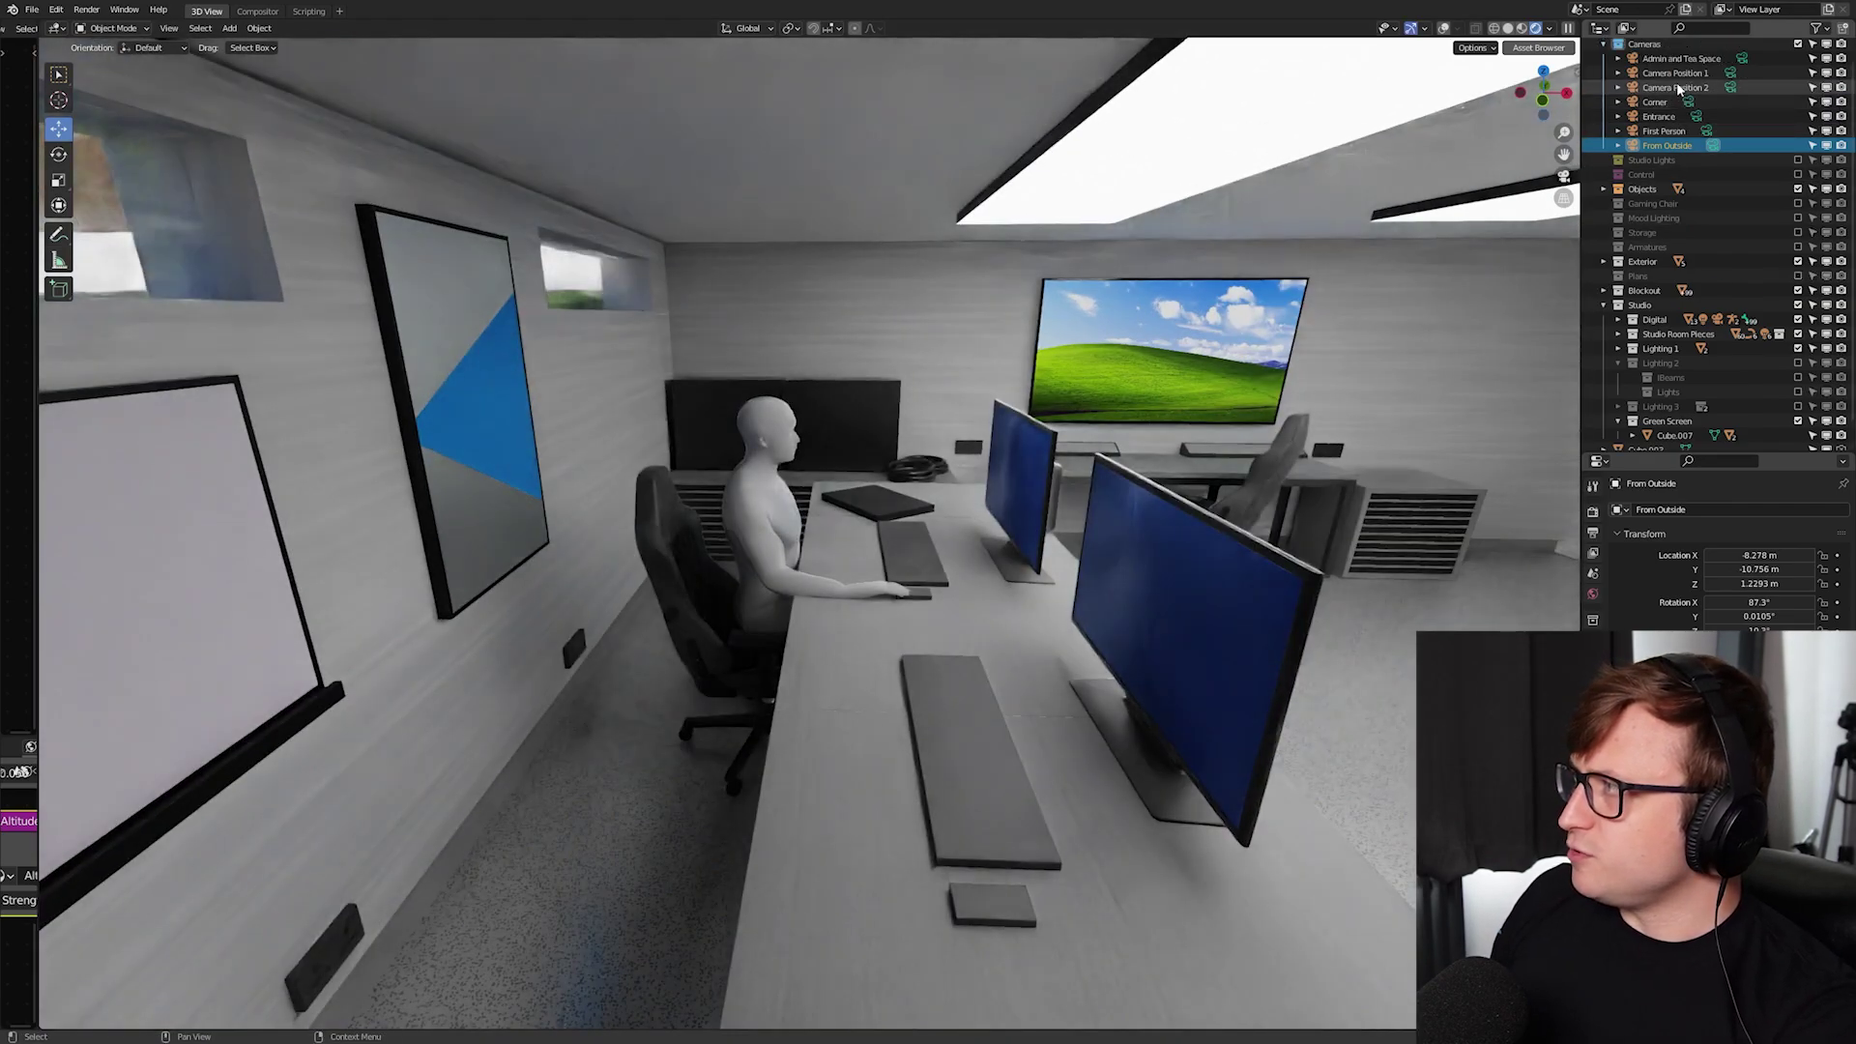
left_click(1731, 73)
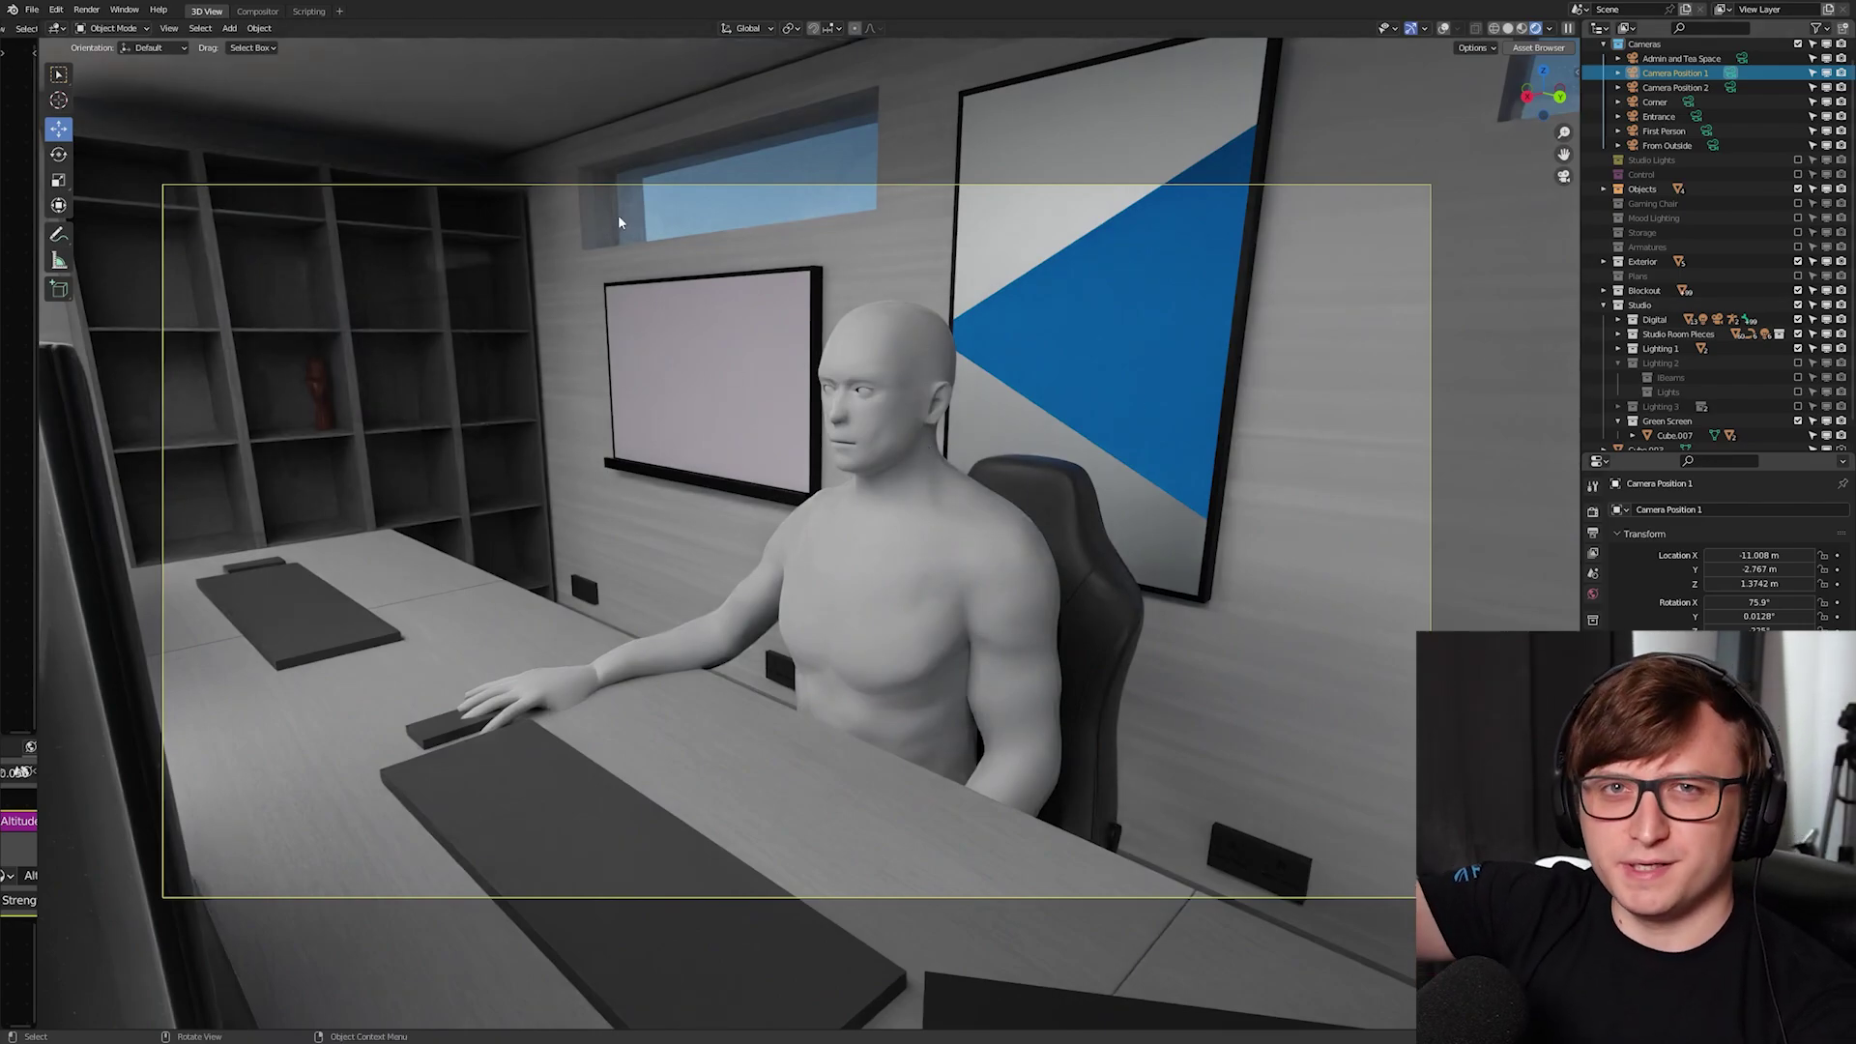
key("KP_0")
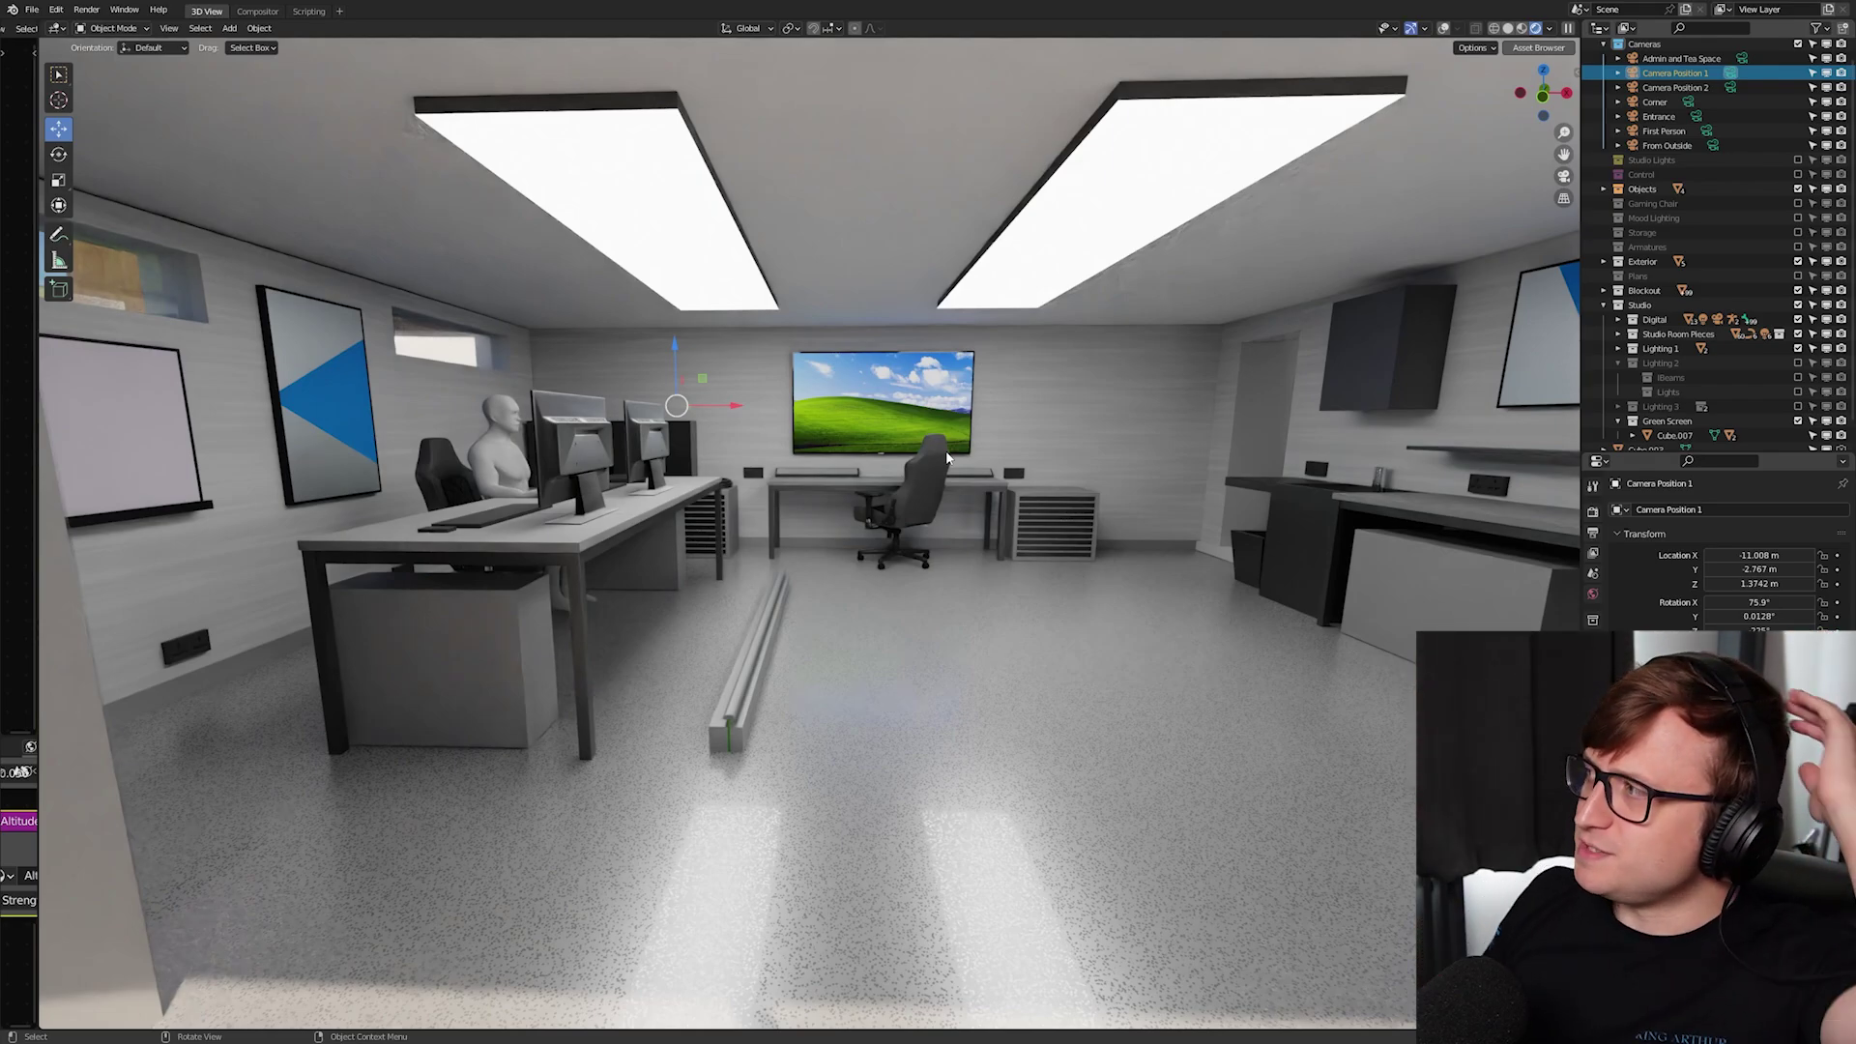
Exclude the Lighting 1 collection and re-enable Lighting 2 for the room's ceiling lights
left_click(1797, 348)
left_click(1797, 362)
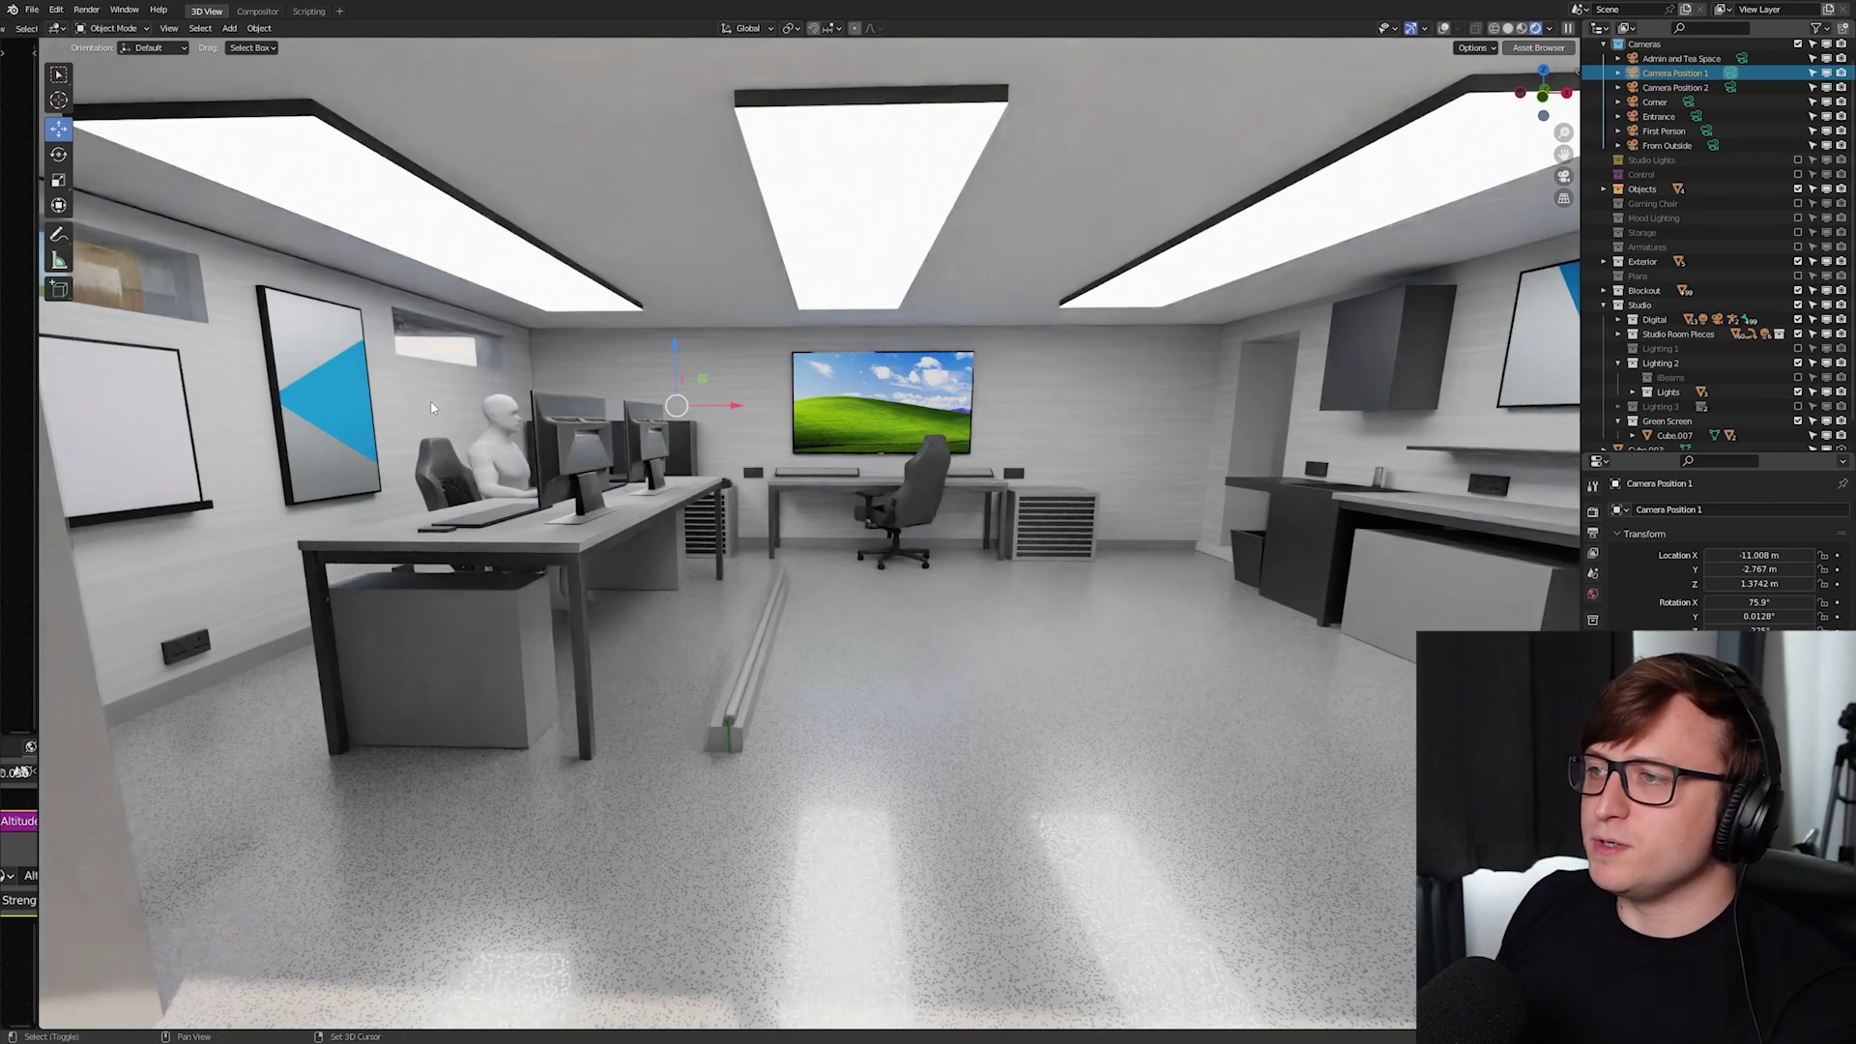
Examine the mannequin's desk through Camera Position 1, and the wider room with Lighting 2 from the window side
key("KP_0")
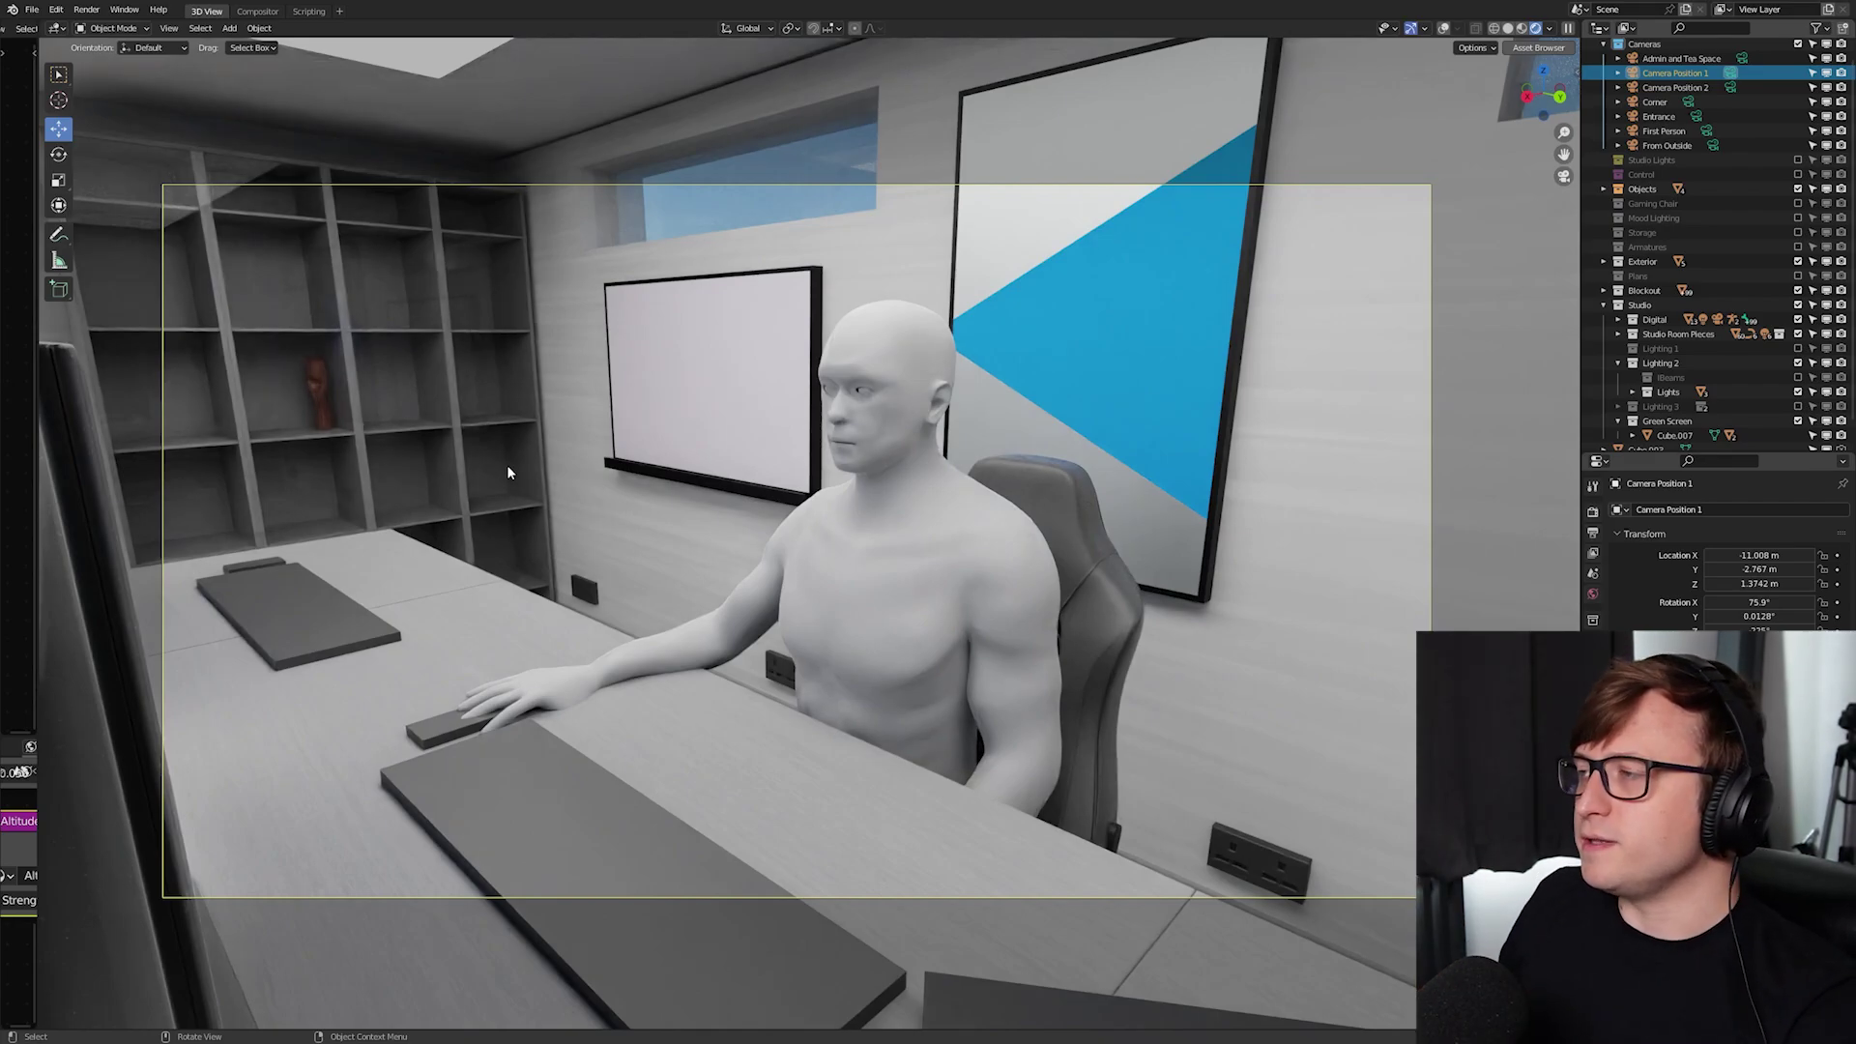
middle_click_drag(511, 470, 917, 188)
scroll(837, 406, "down", 4)
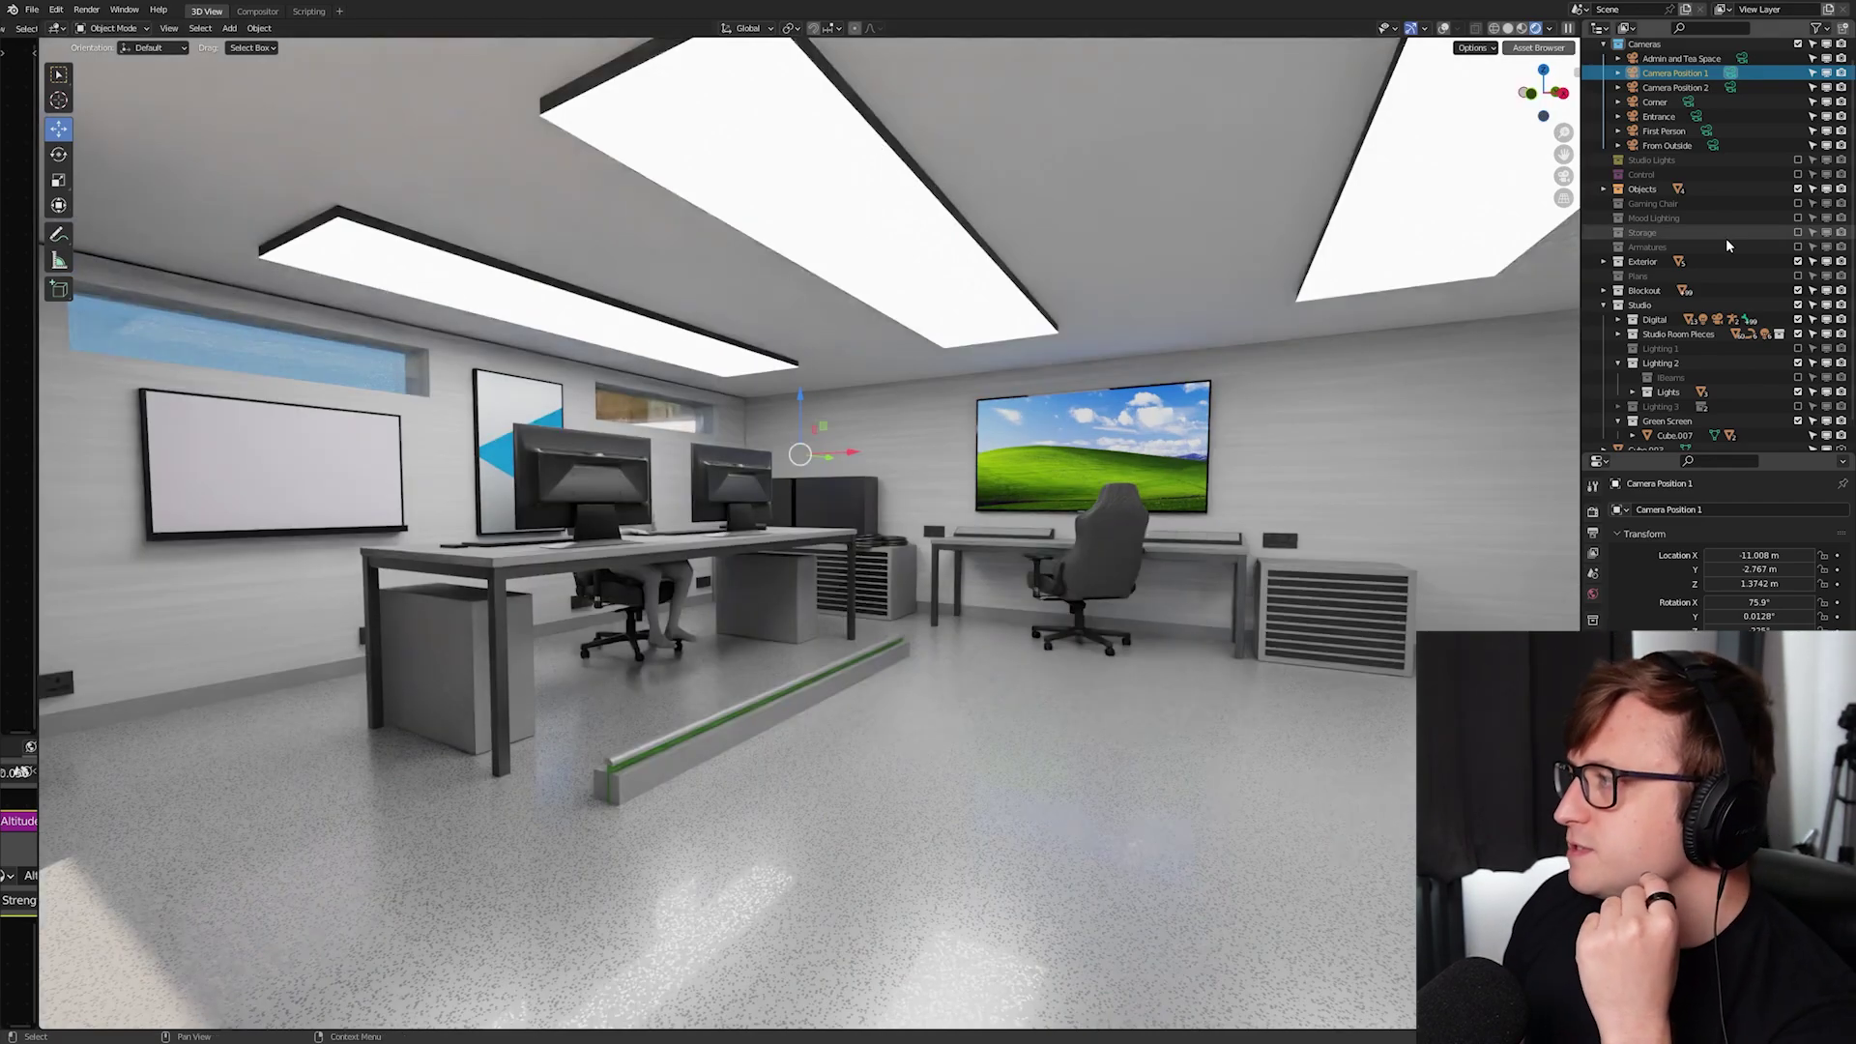
scroll(1778, 259, "down", 1)
middle_click_drag(1054, 480, 1118, 451, "shift")
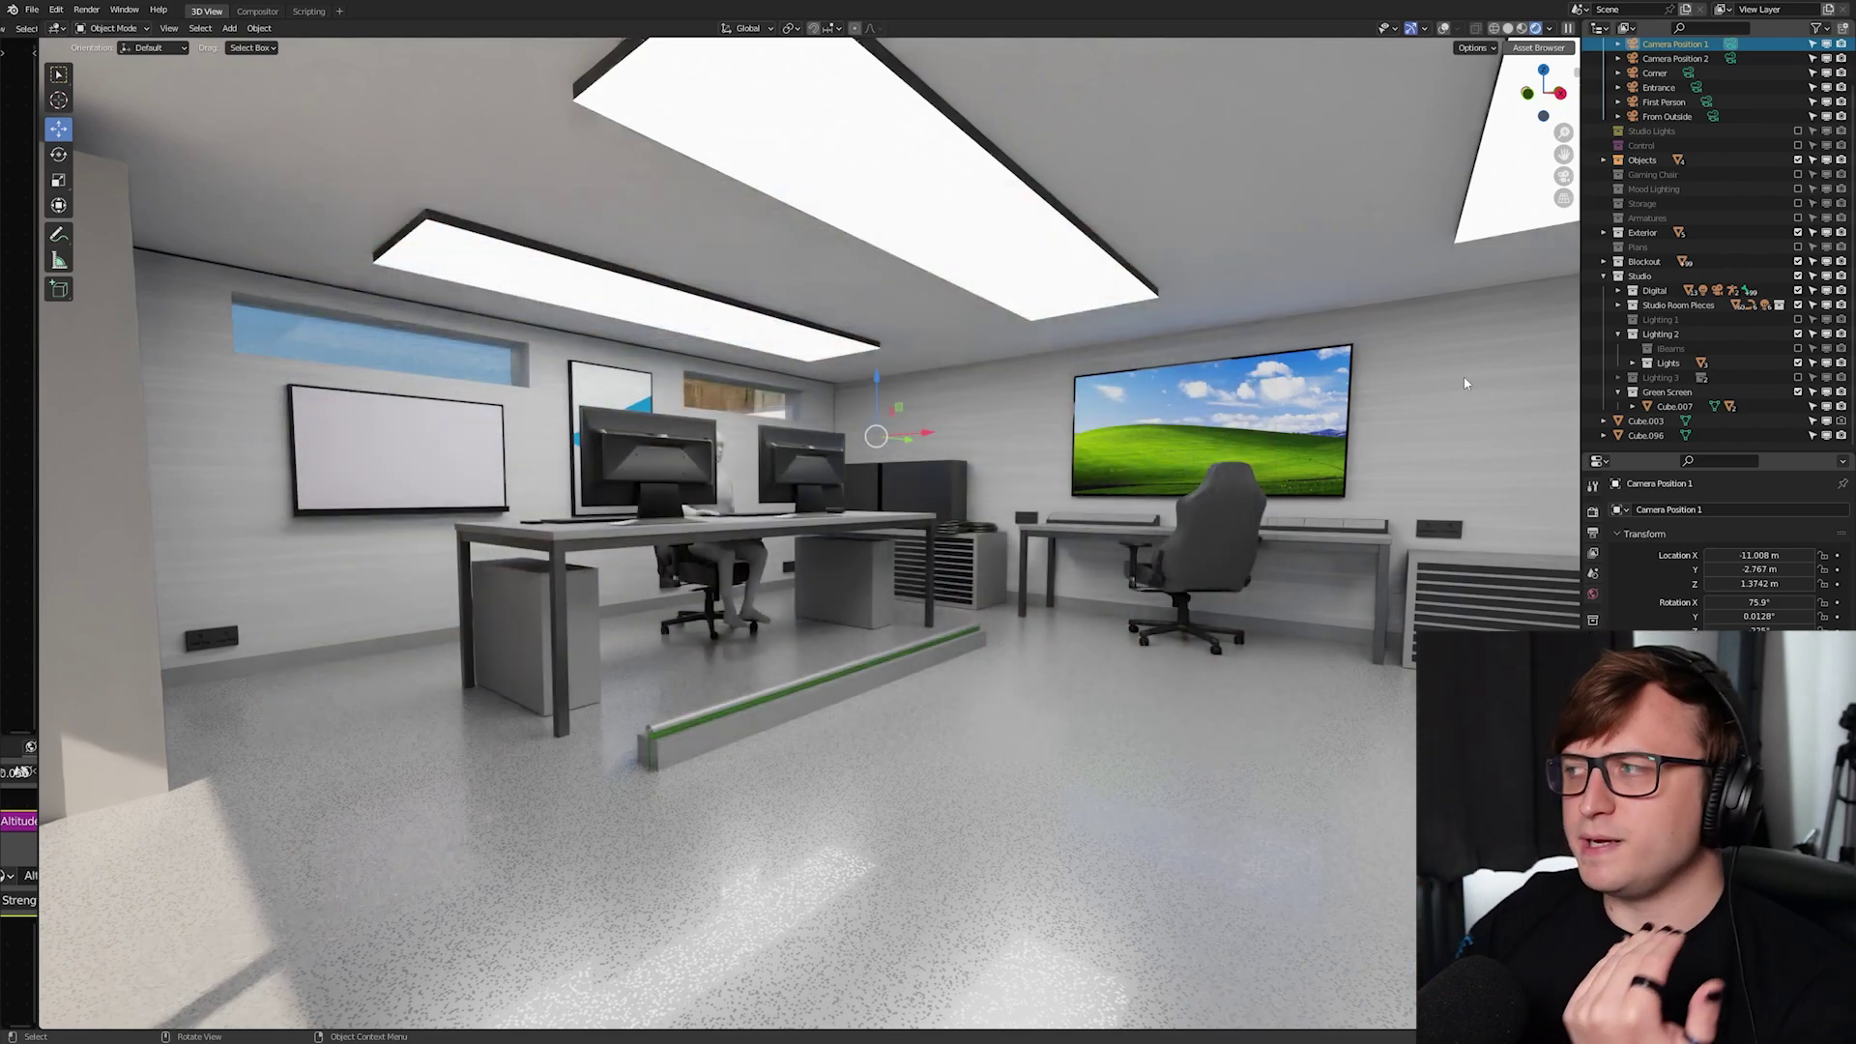
Enable the beams collection inside Lighting 2 and inspect the ceiling beams from the mannequin's desk
left_click(1798, 349)
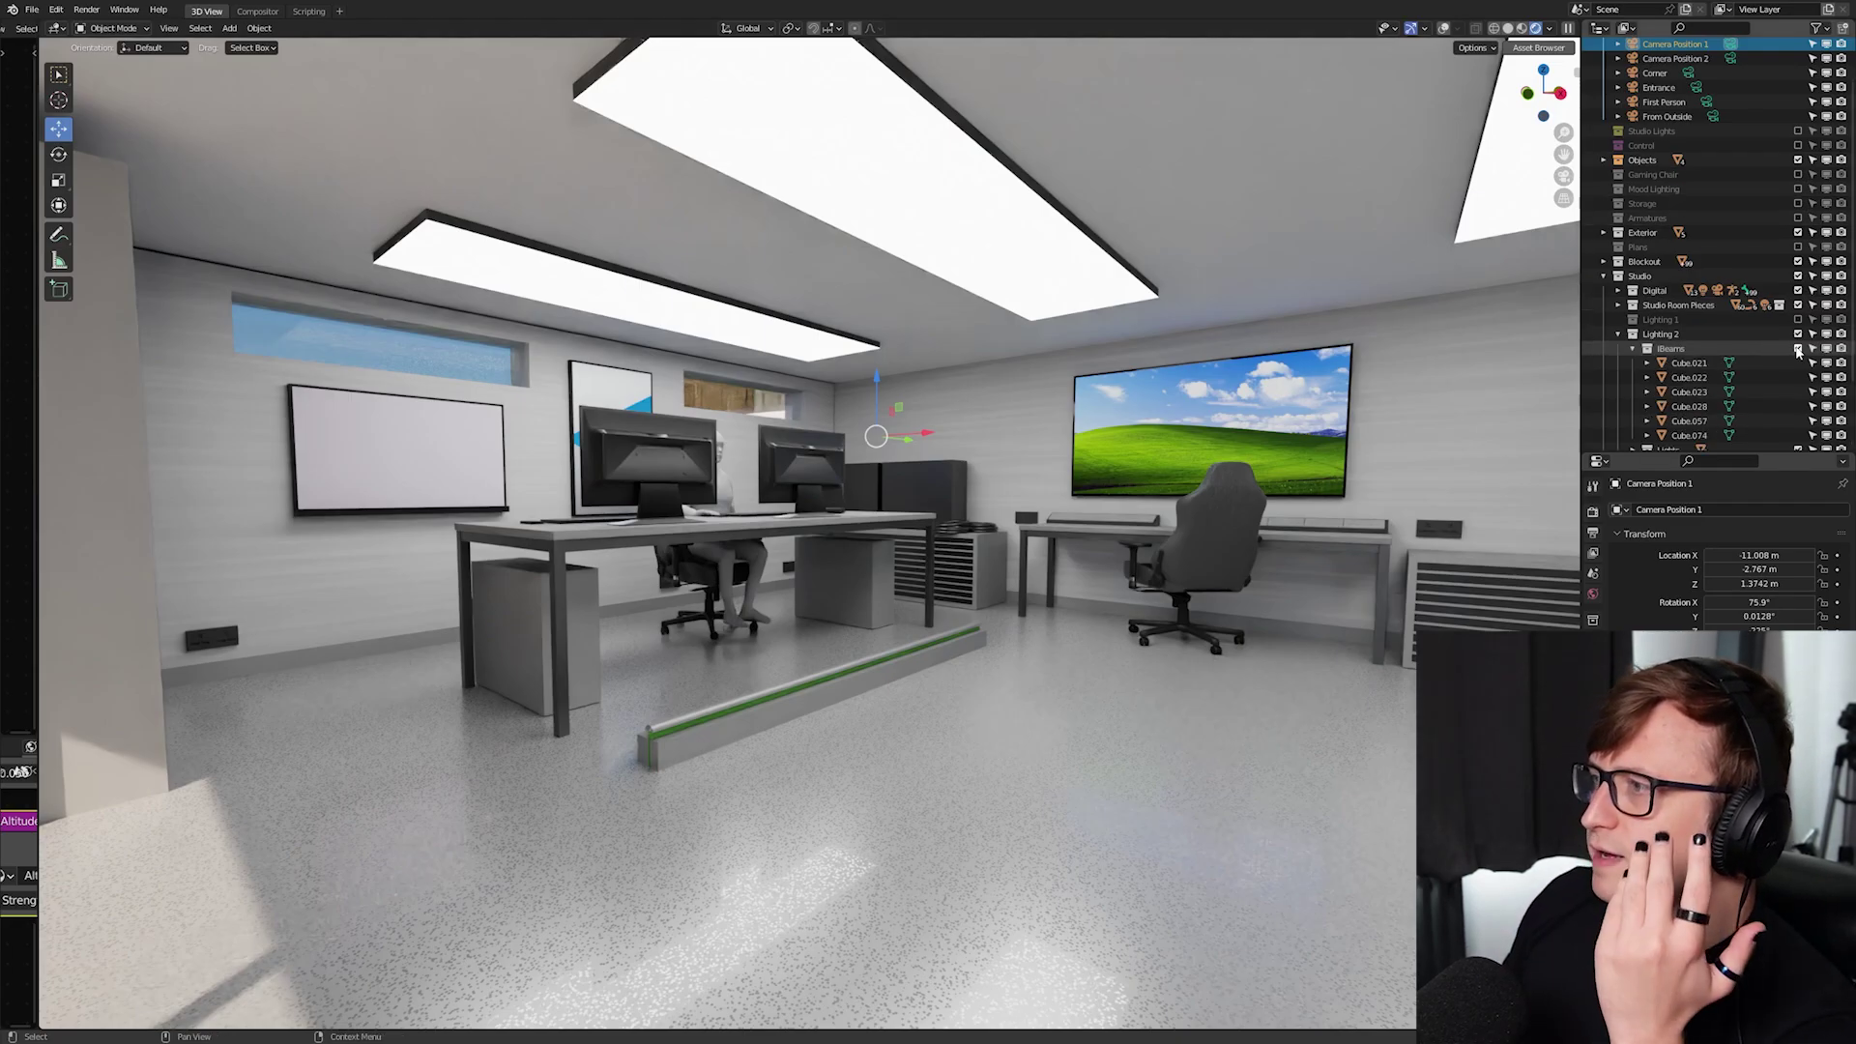
middle_click_drag(1192, 431, 1079, 432)
middle_click_drag(1267, 449, 820, 431)
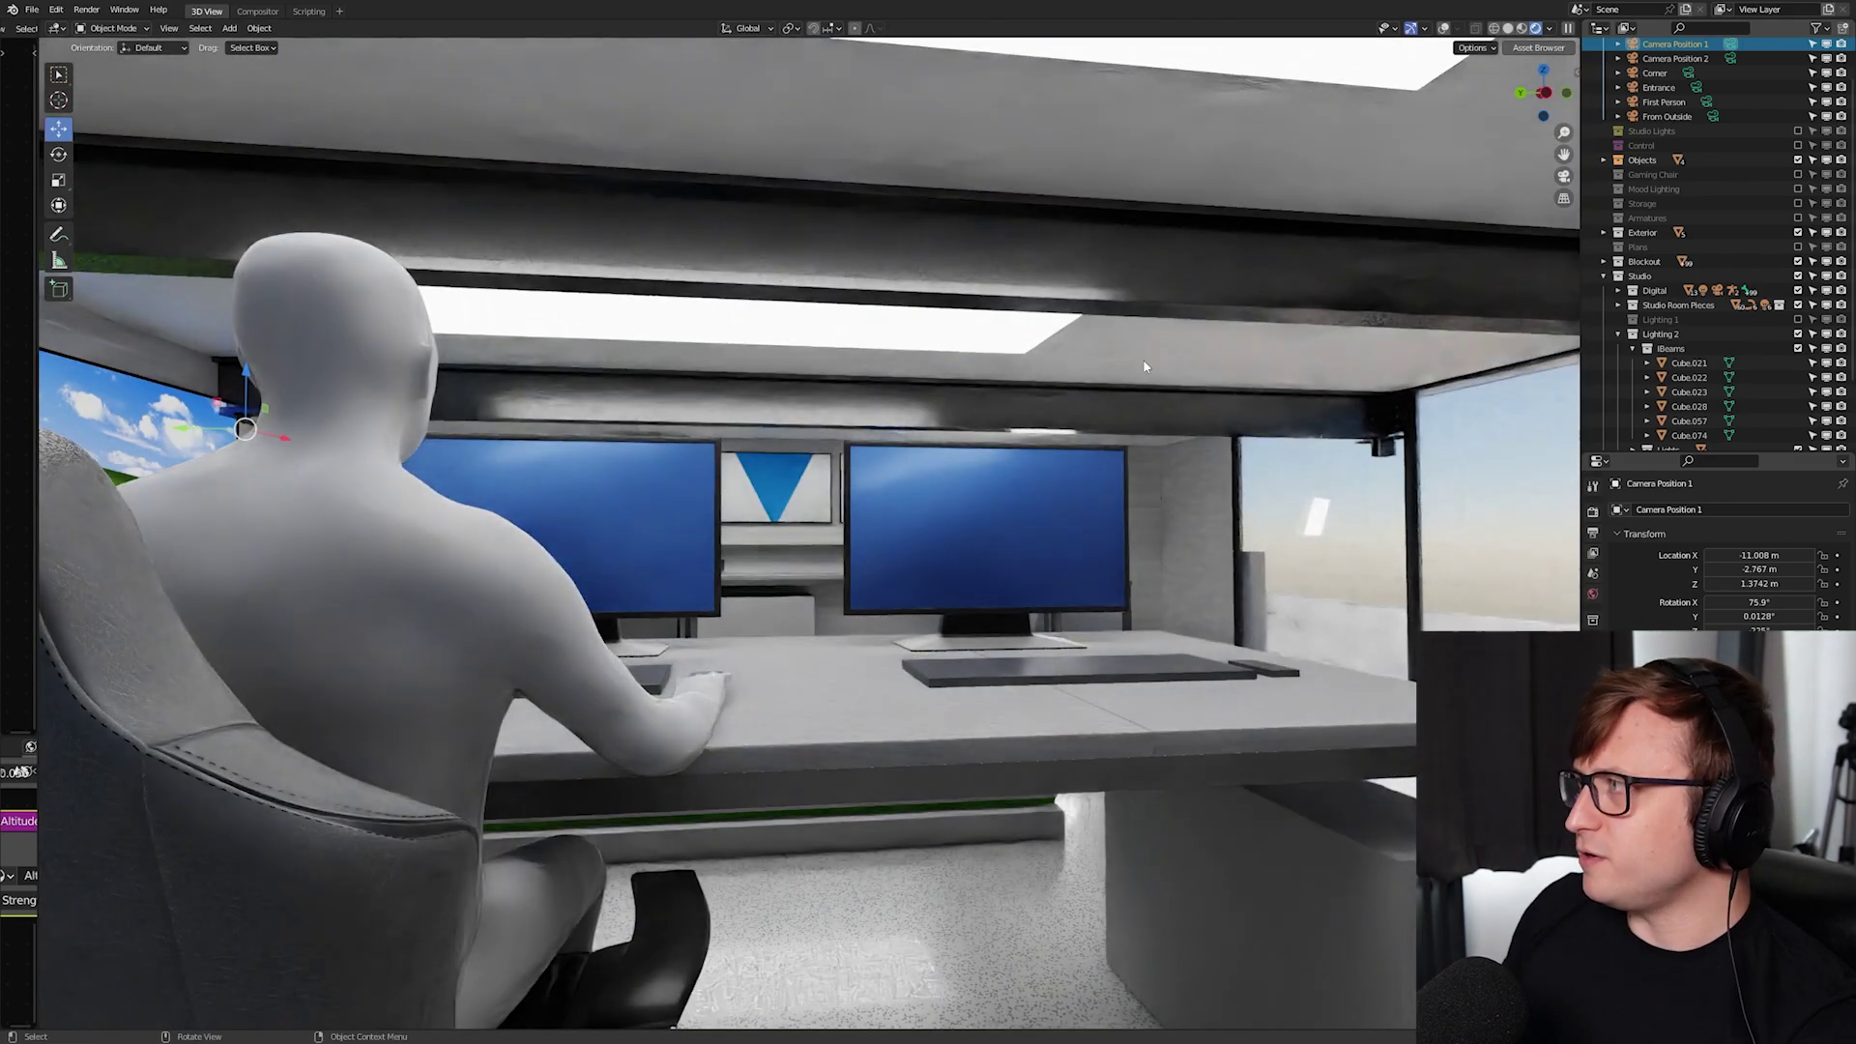
Make First Person the active camera and look around the room from it to judge the ceiling beams
left_click(1664, 102)
key("ctrl+KP_0")
key("shift+grave")
mouse_move(797, 532)
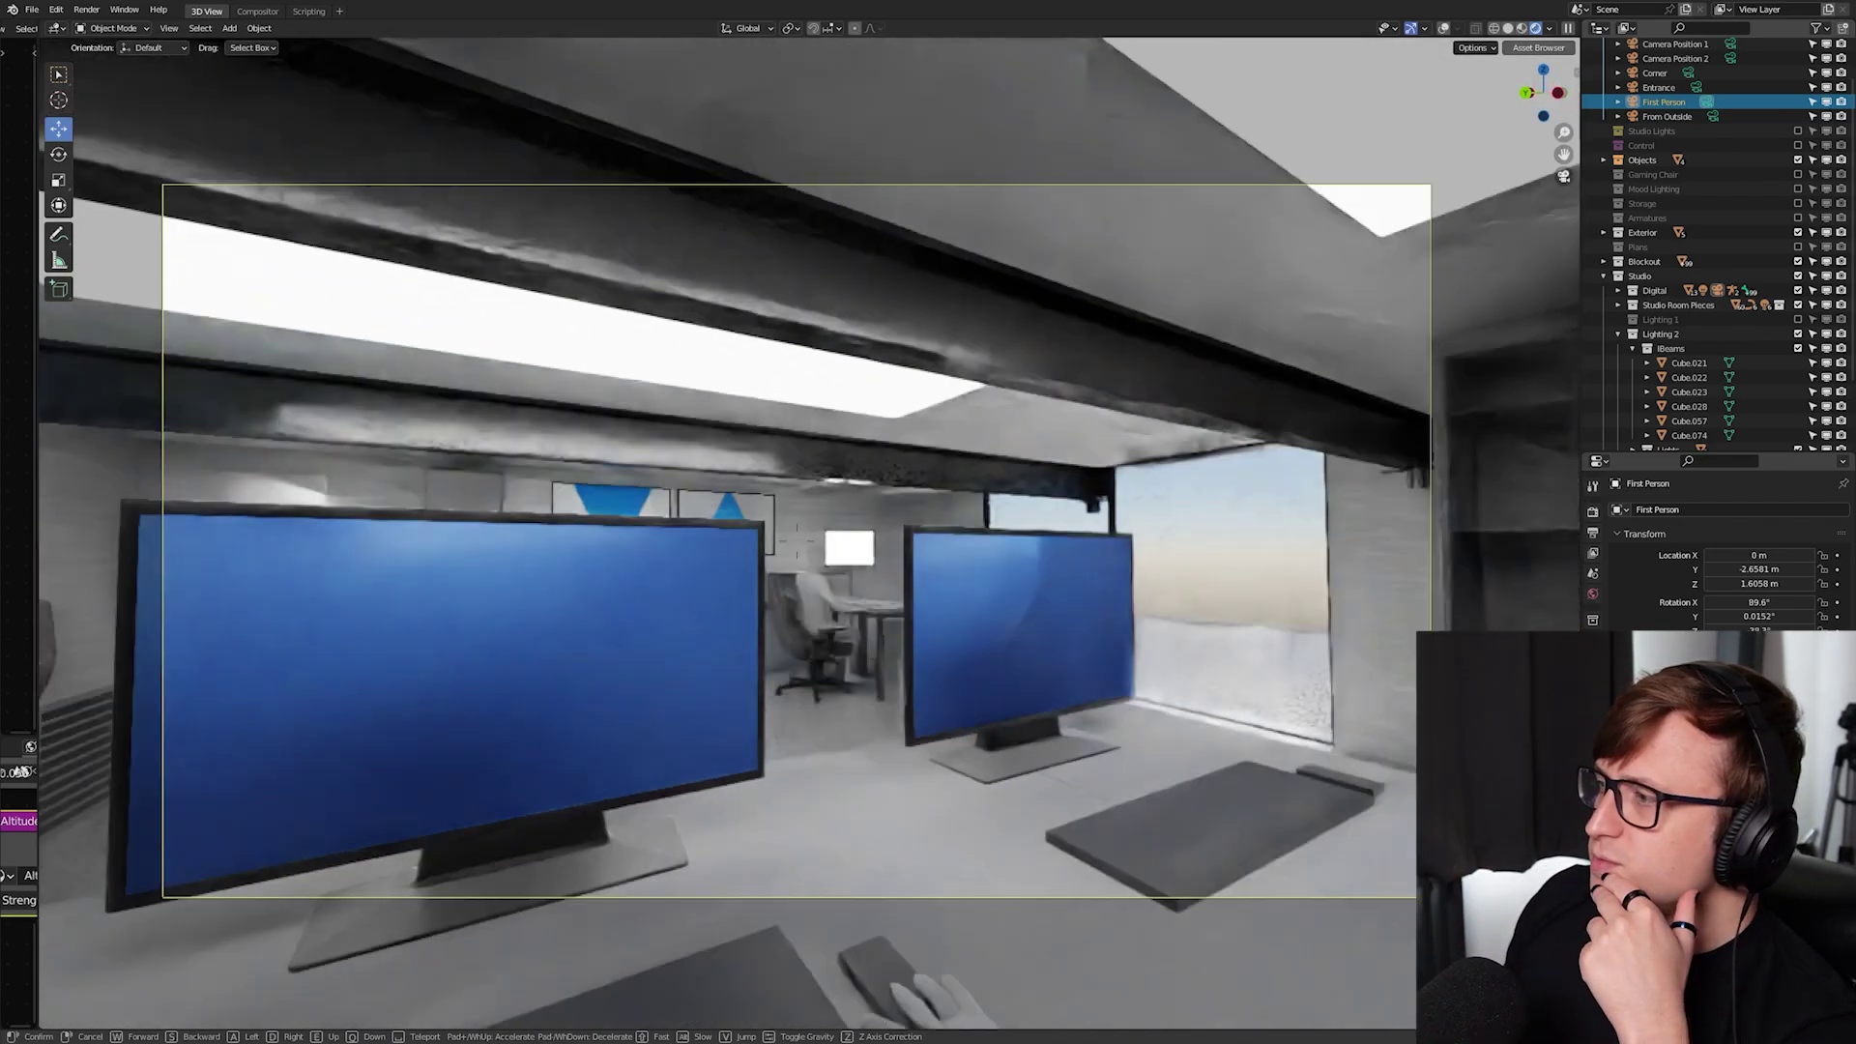
left_click(843, 553)
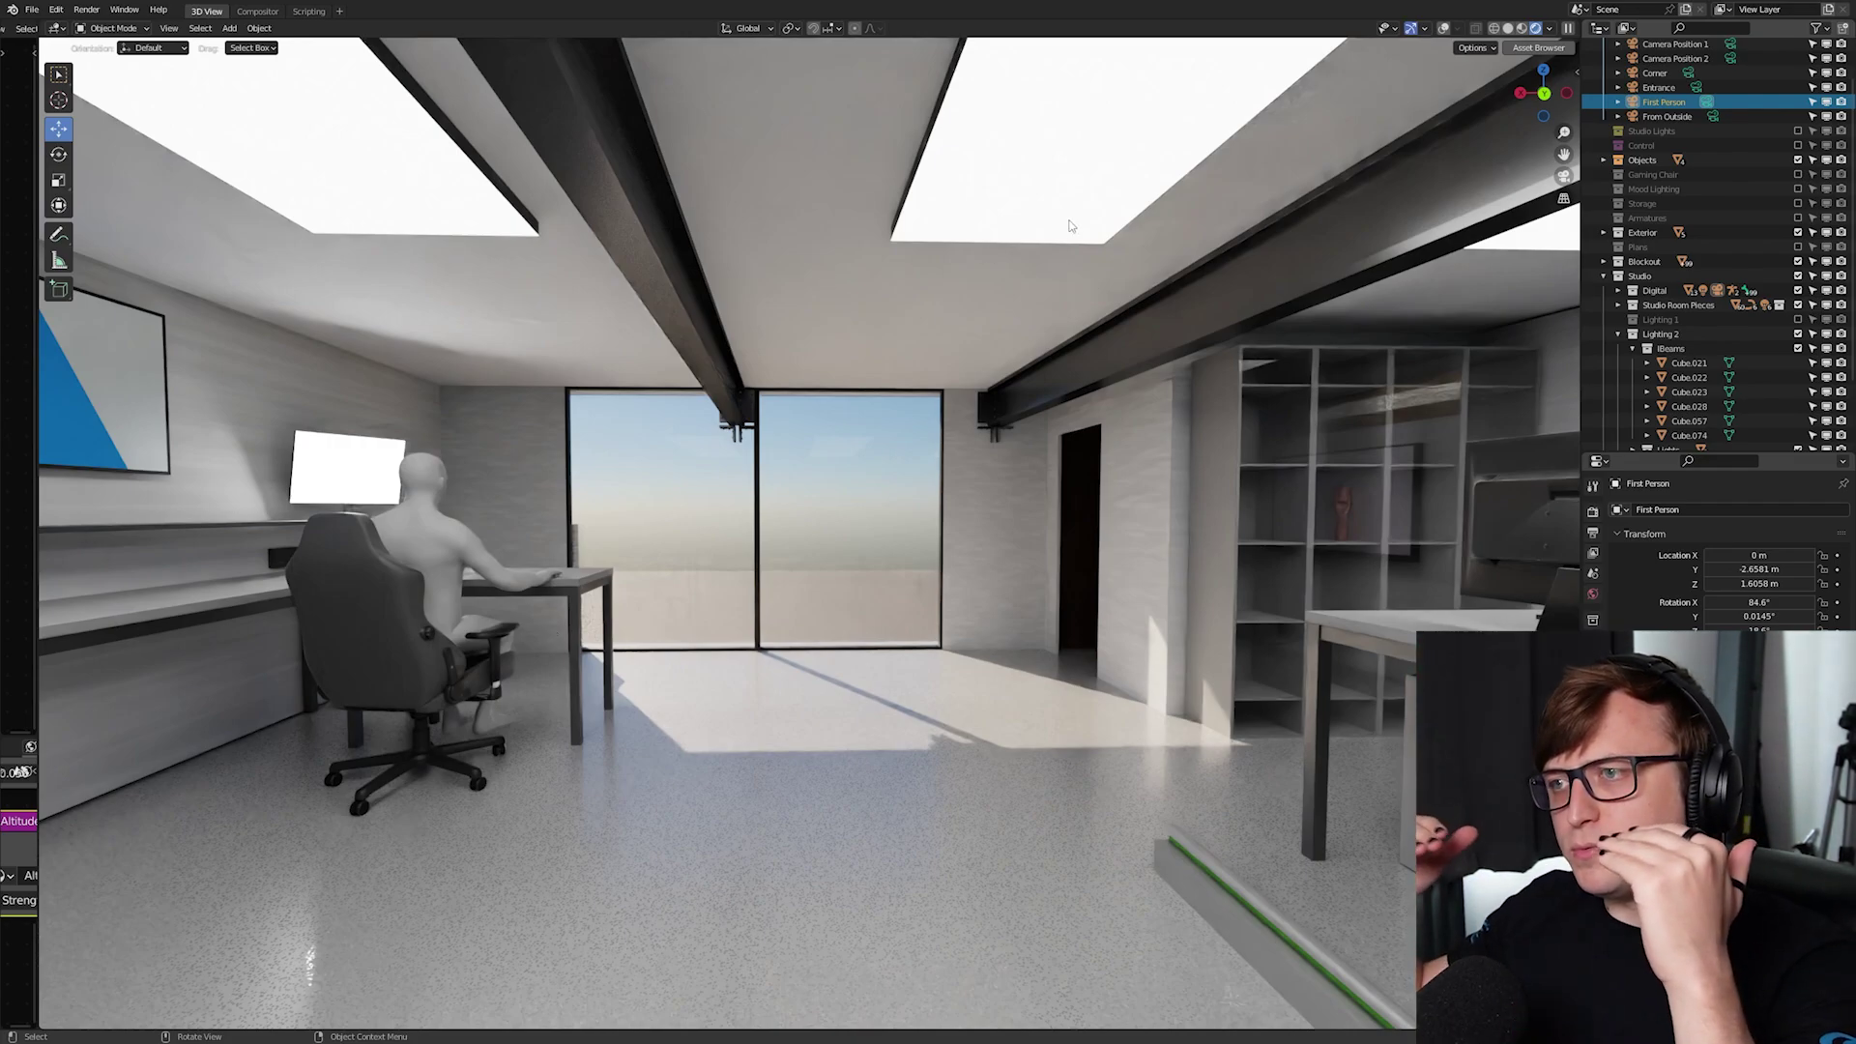
Exclude the beams collection in Lighting 2 and view the desks under the beam-free ceiling
left_click(1798, 348)
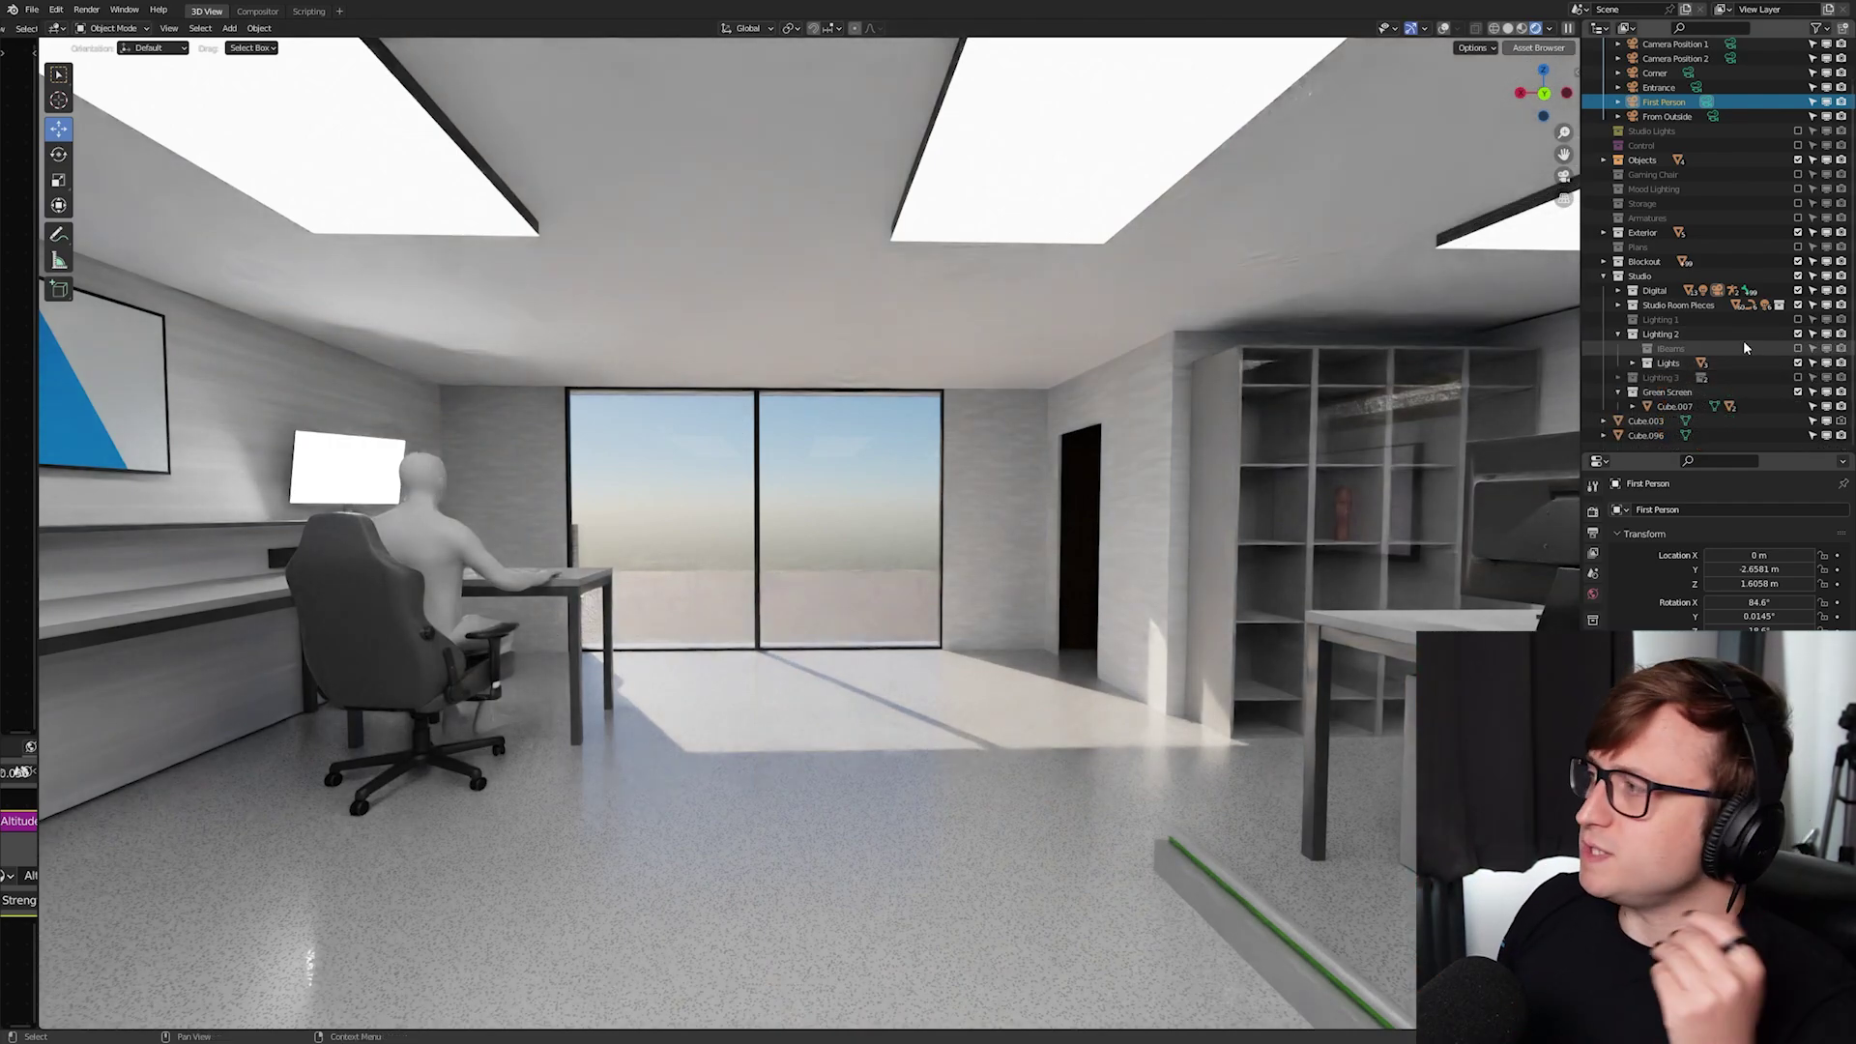
key("shift+grave")
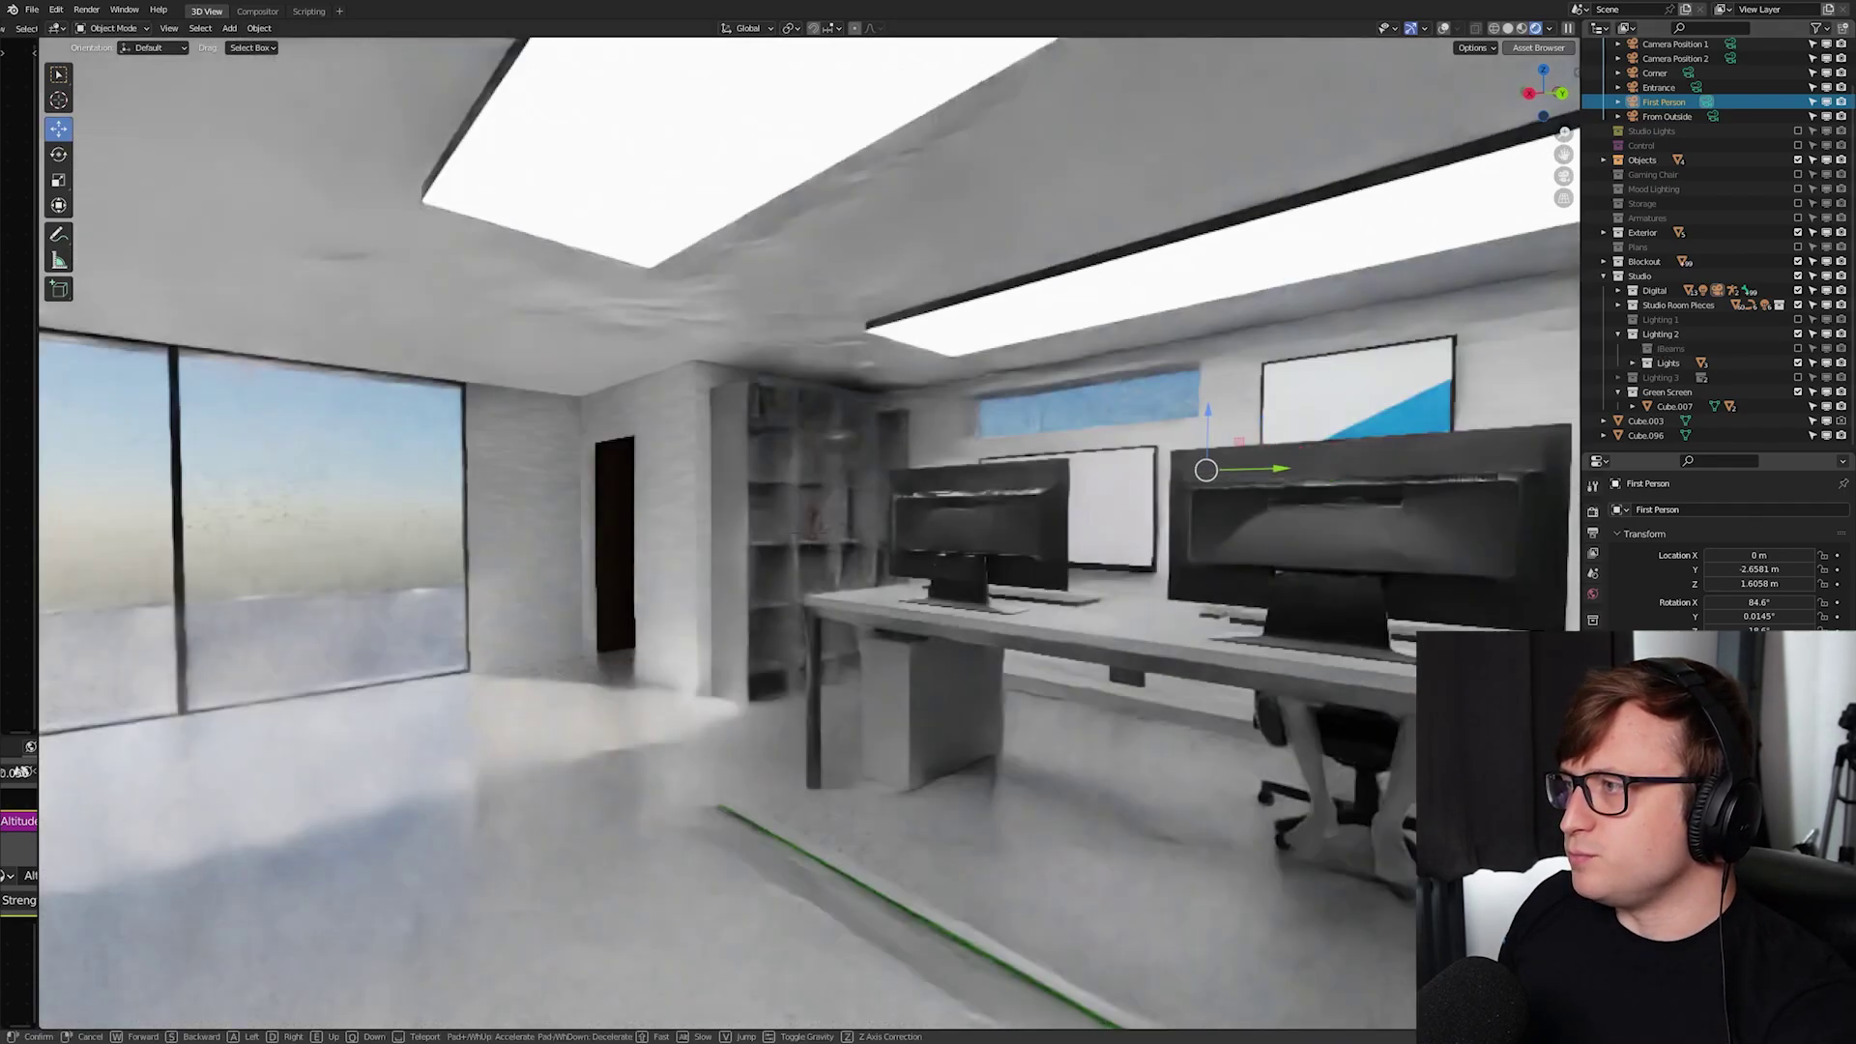
key("s")
left_click(943, 470)
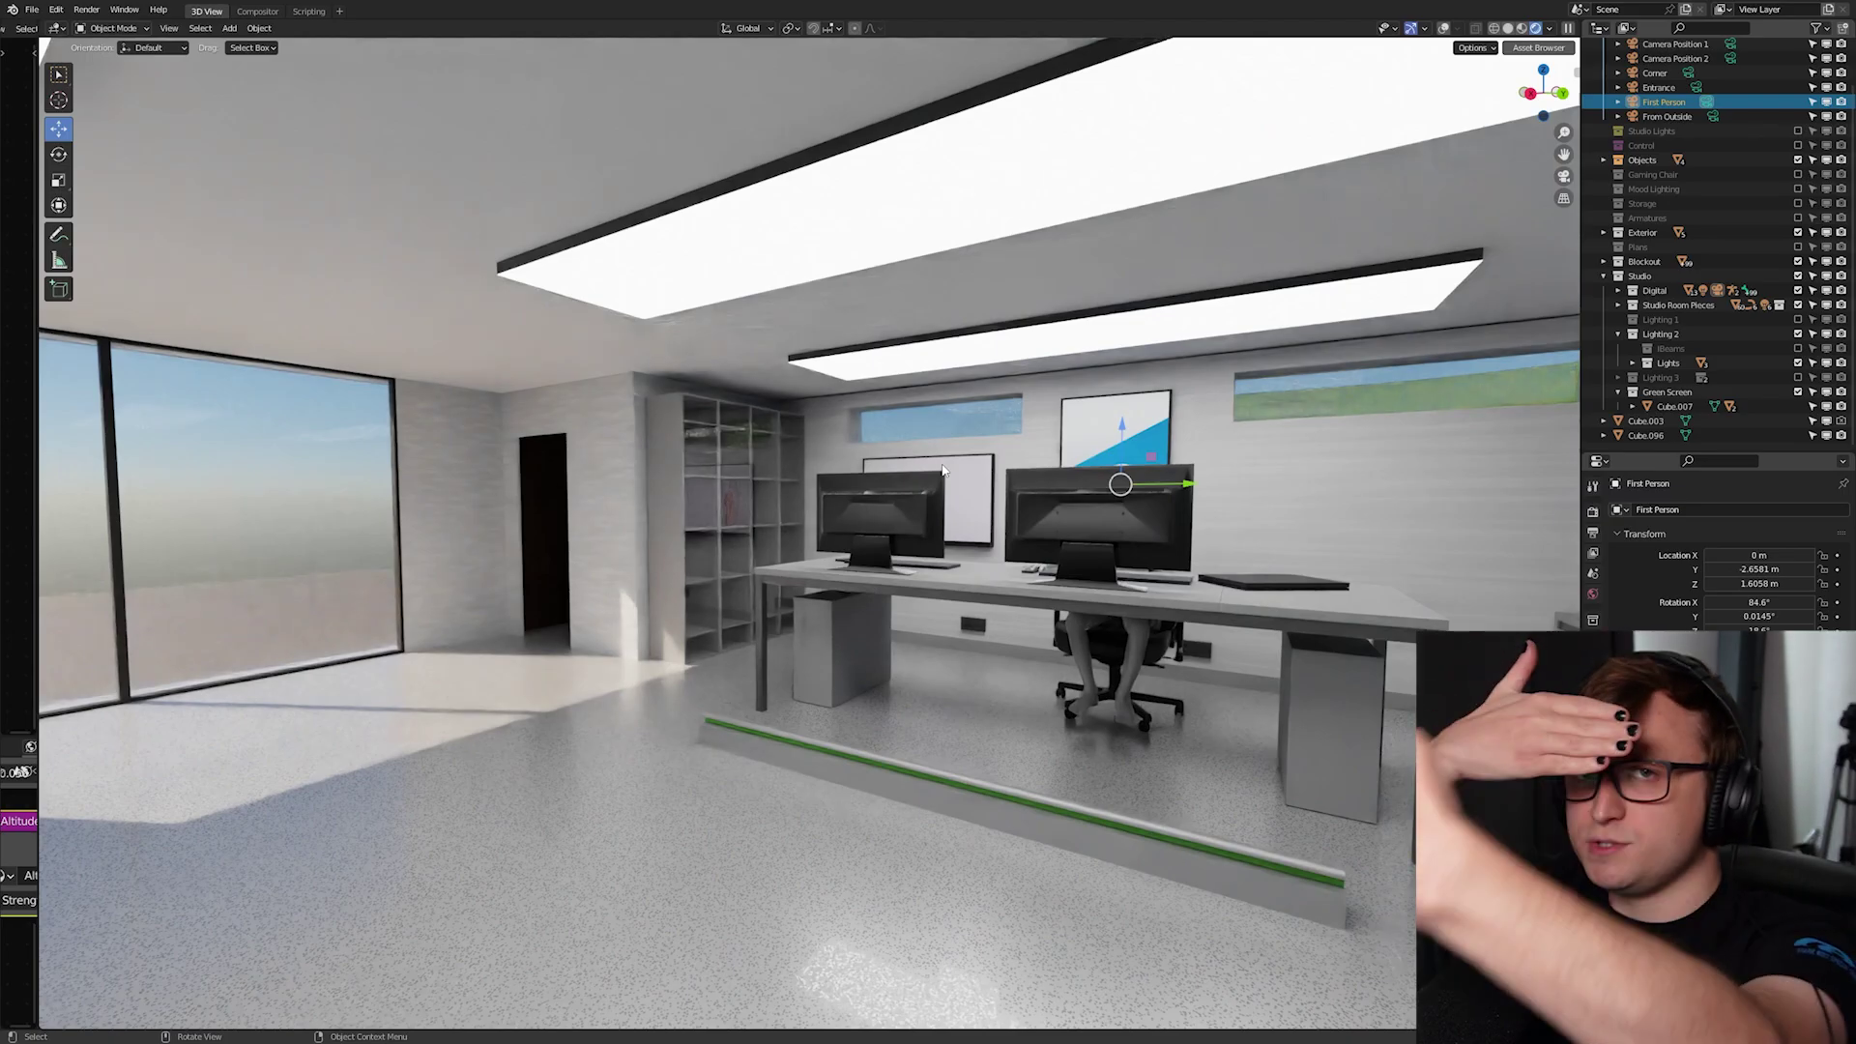
Examine the Lighting 3 setup and its ceiling beam from in front of, behind and beside the mannequin's desk
key("shift+grave")
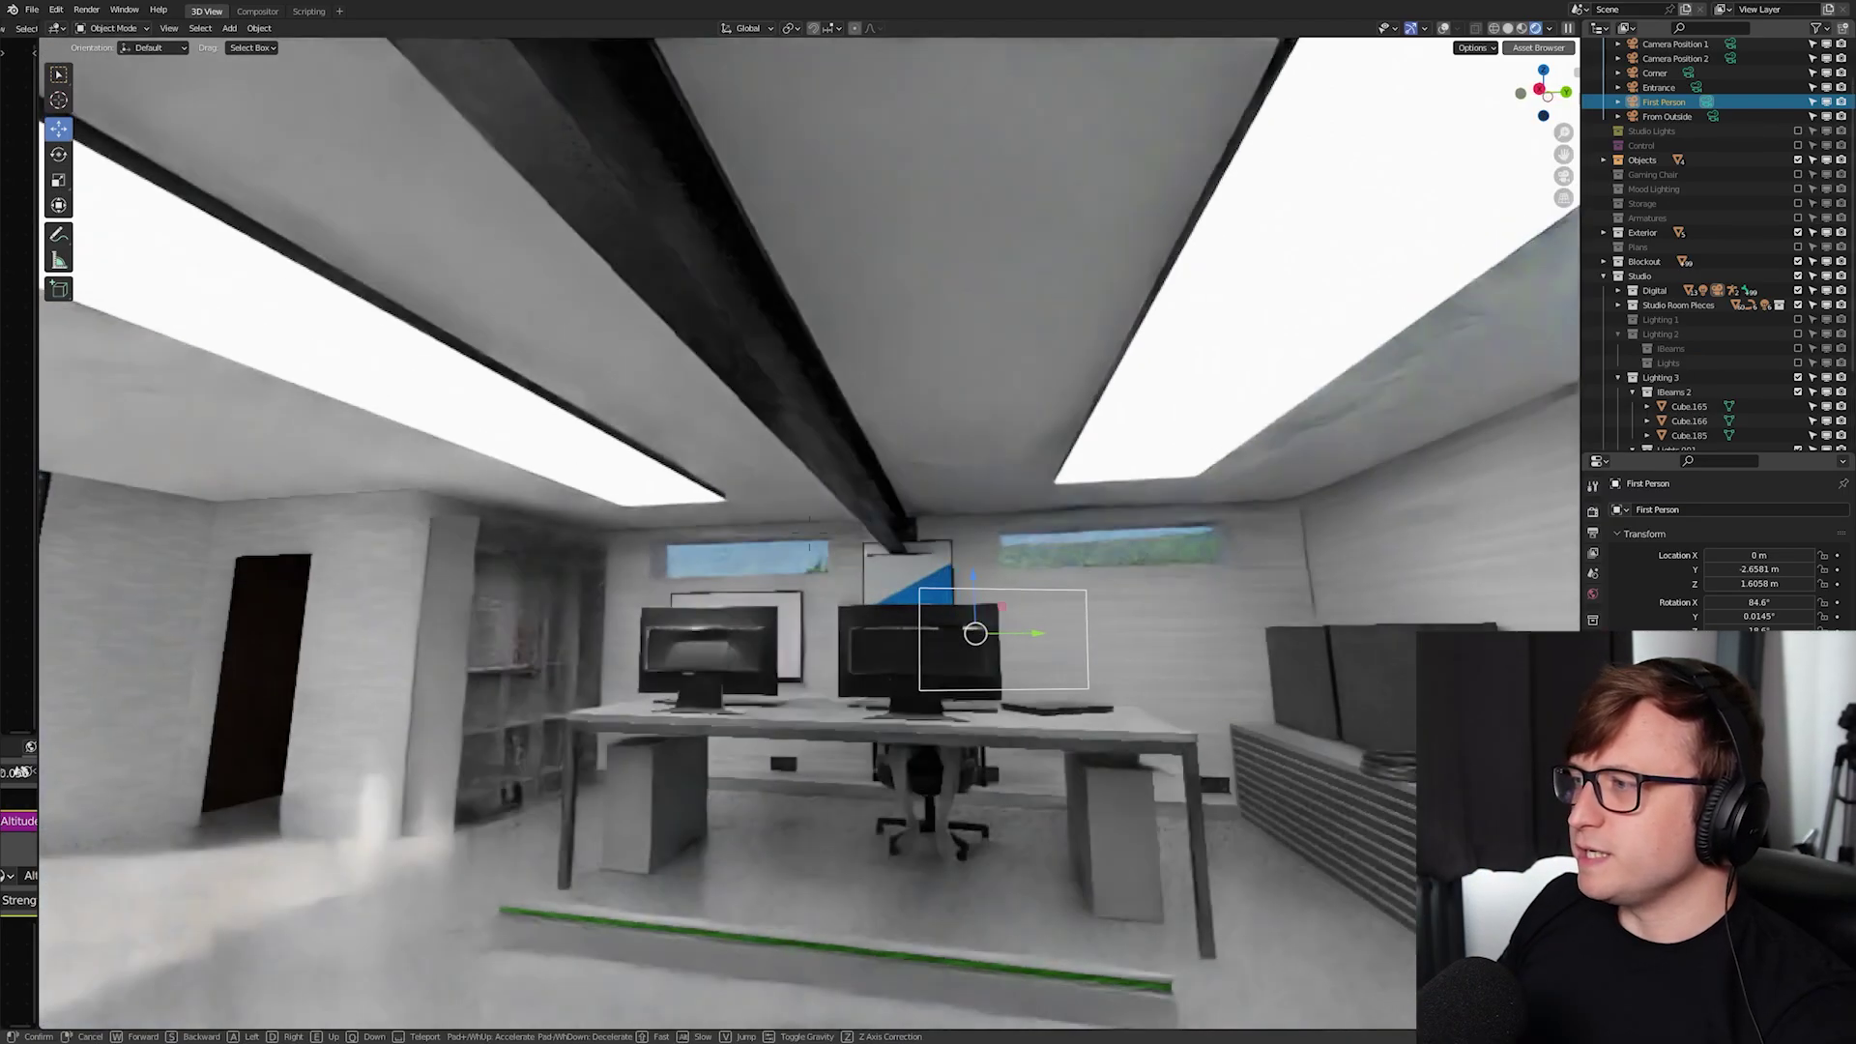
key("s")
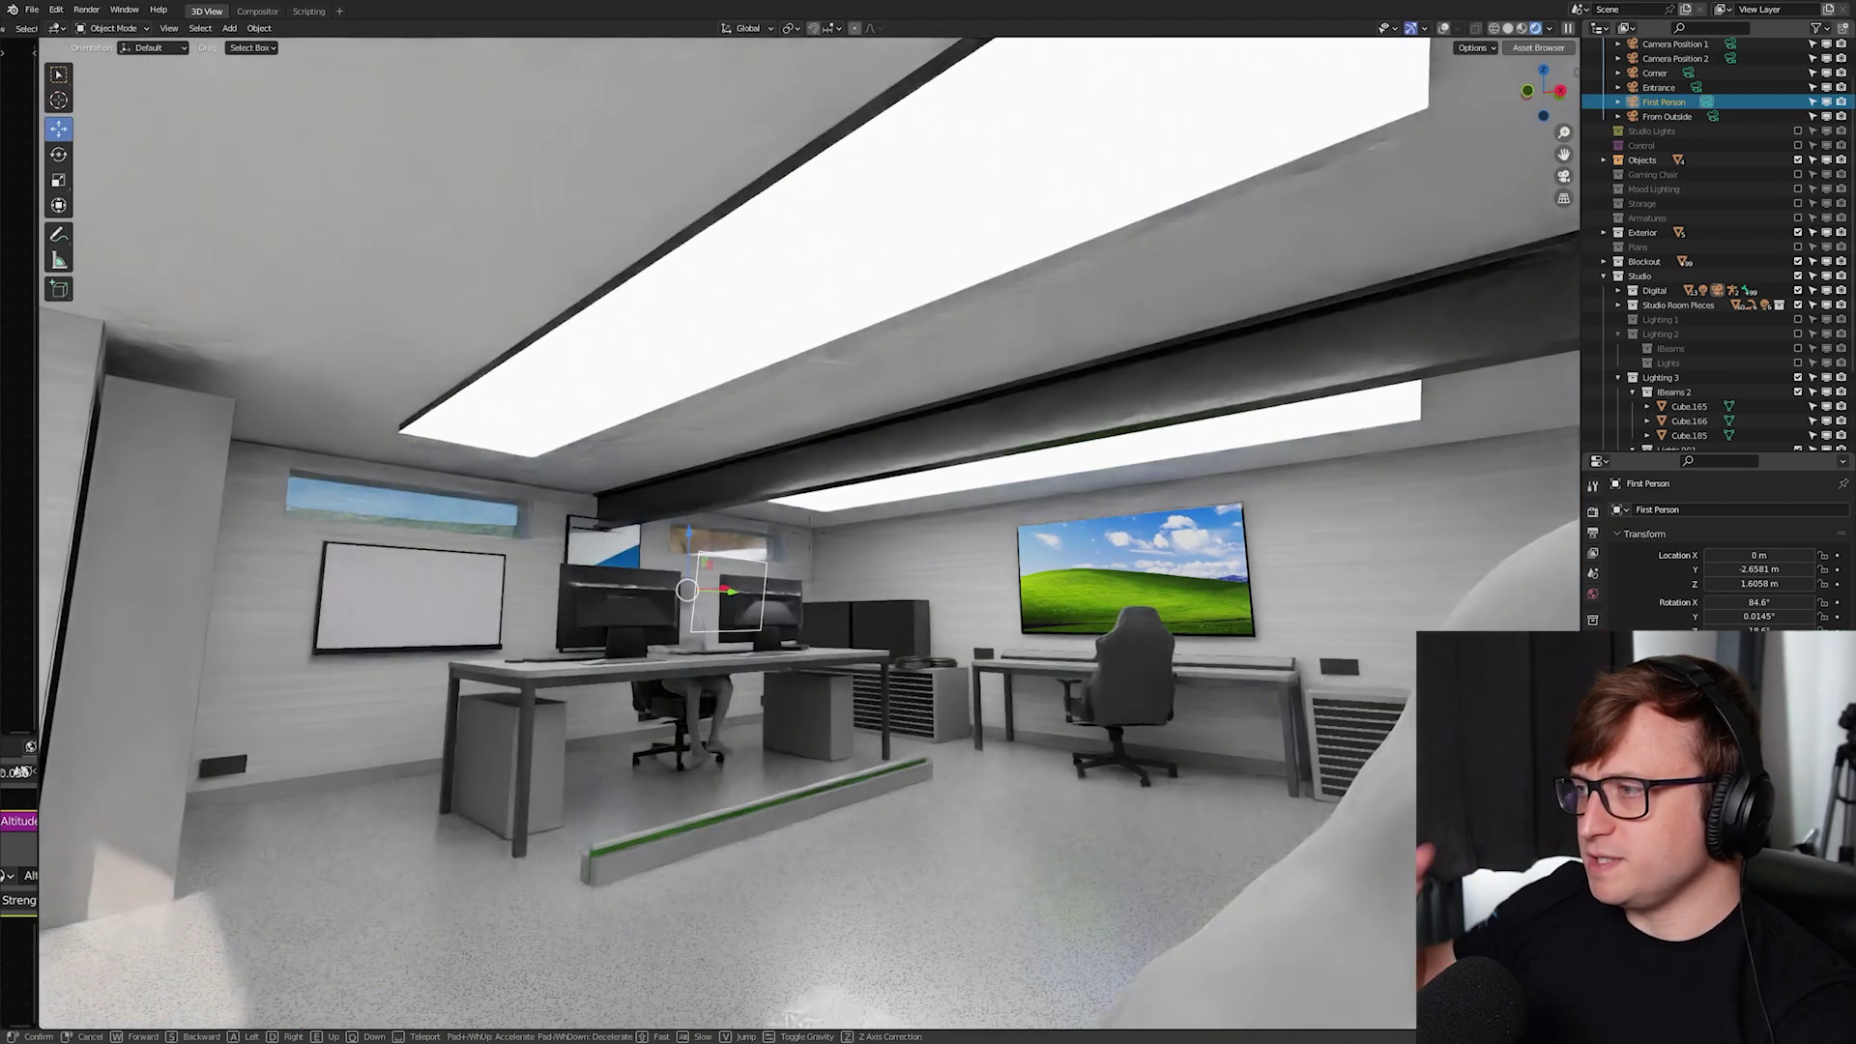
key("a")
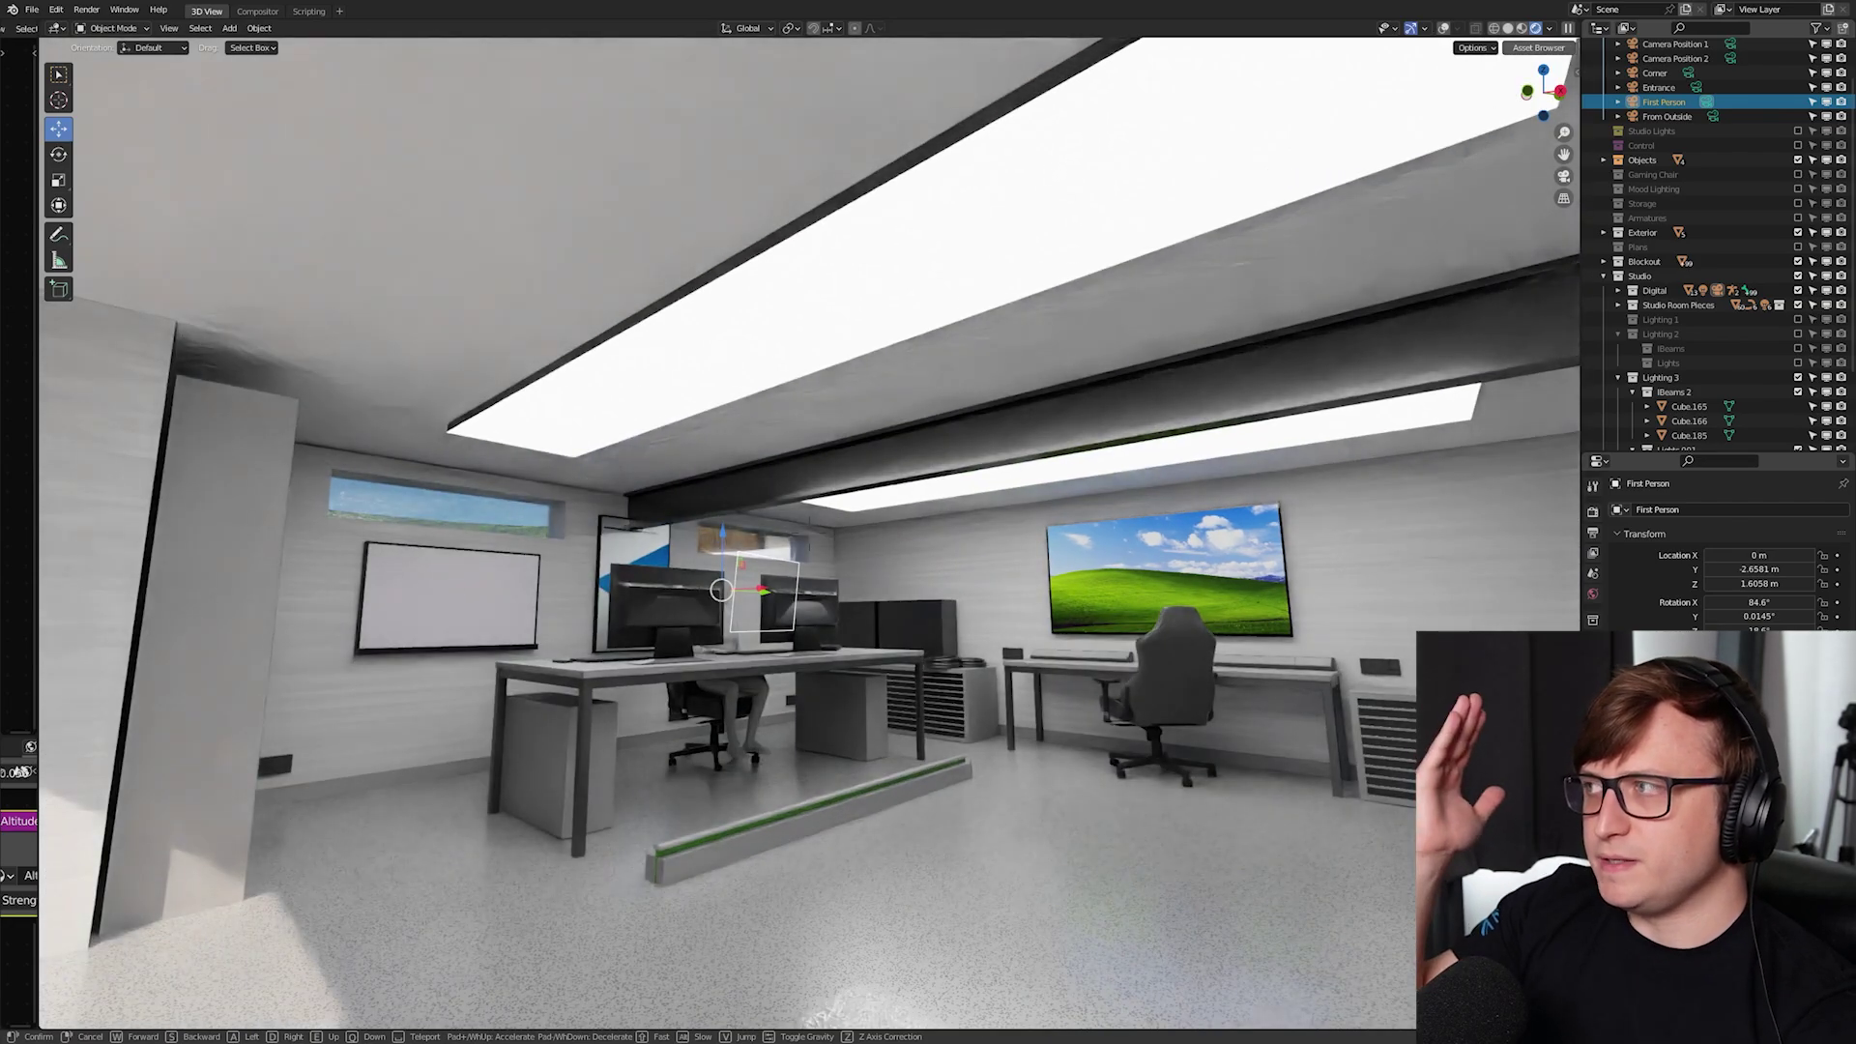
key("space")
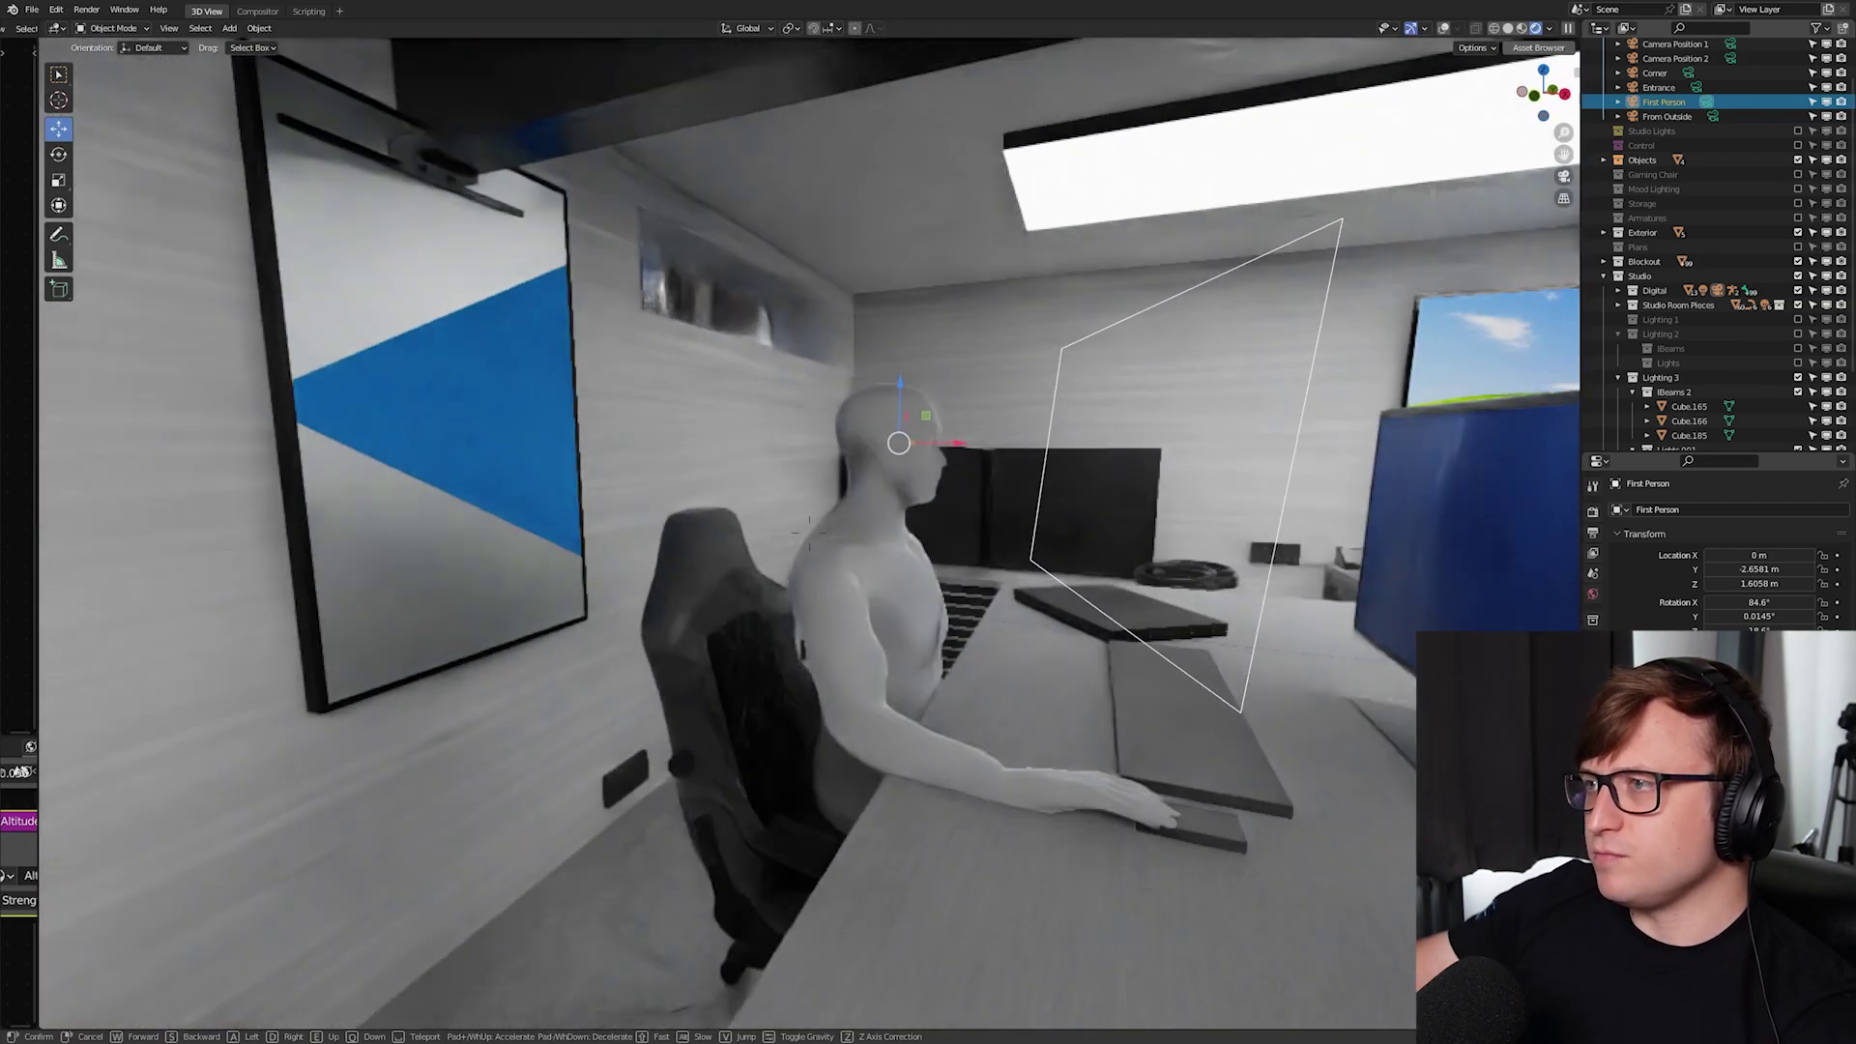
key("d")
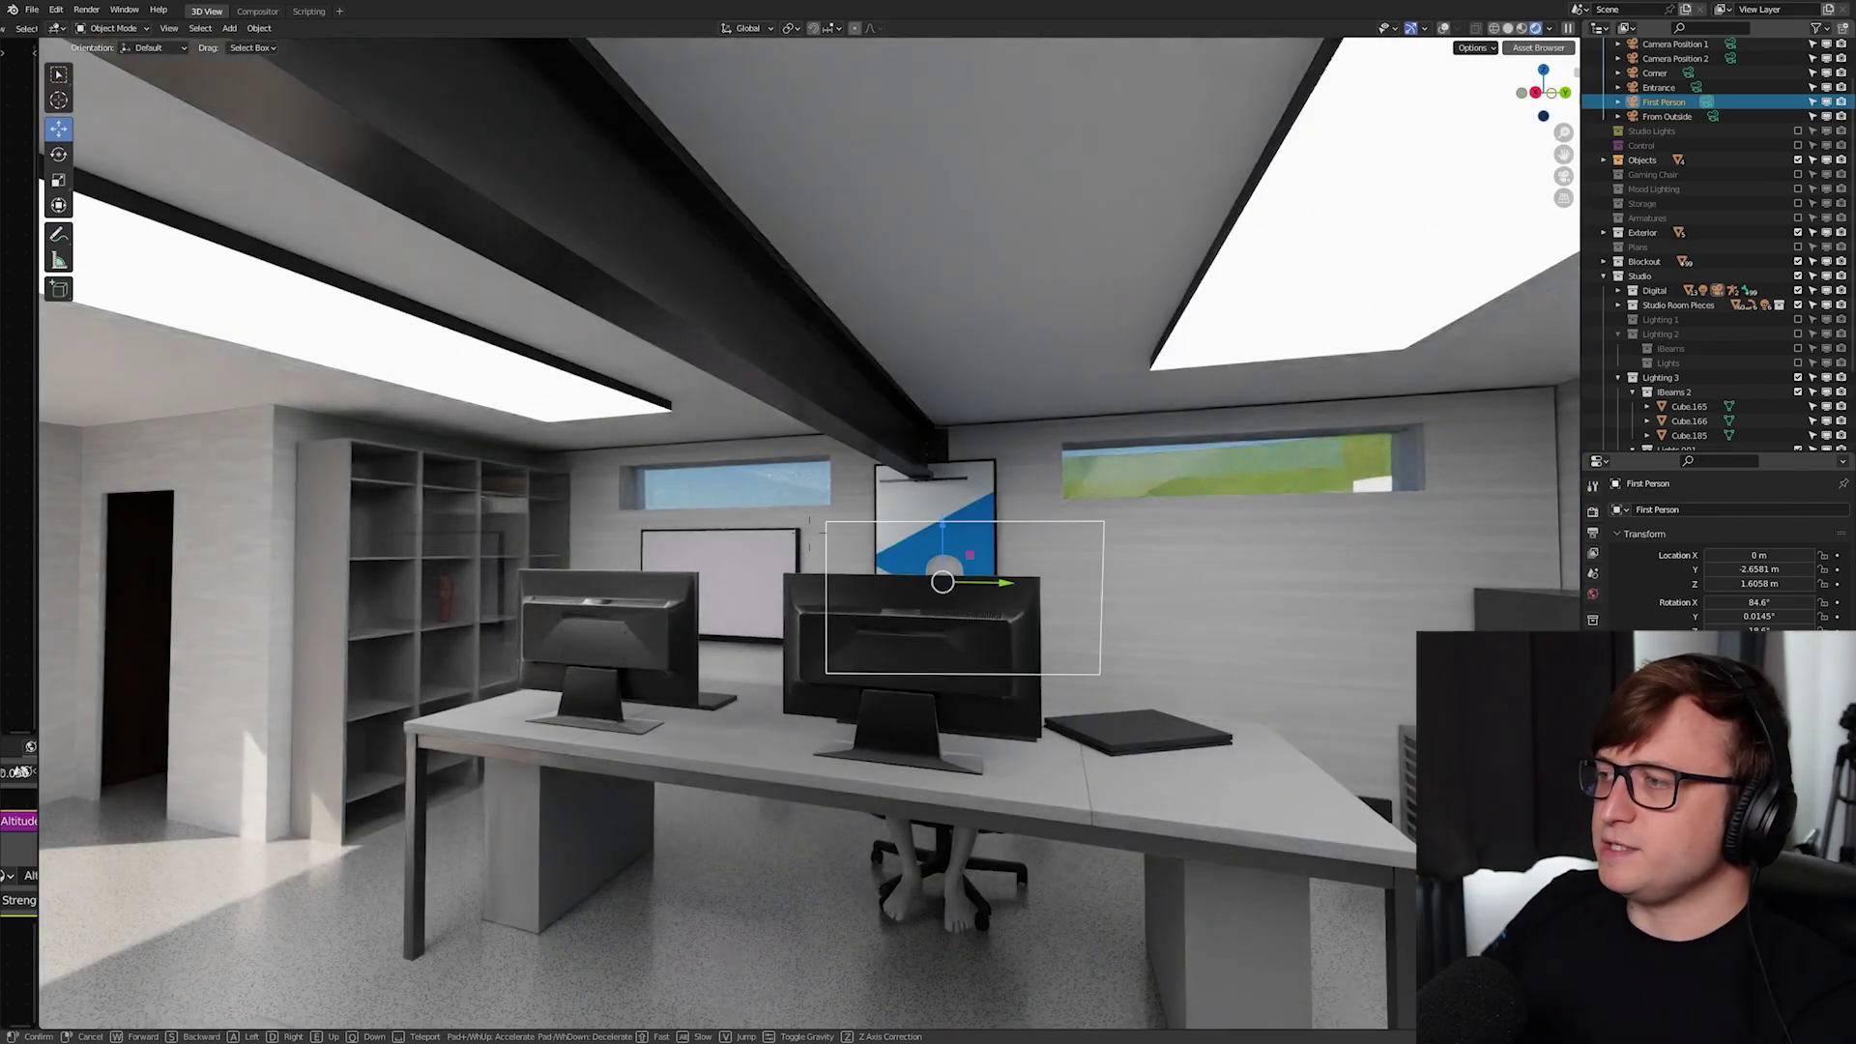
key("d")
key("a")
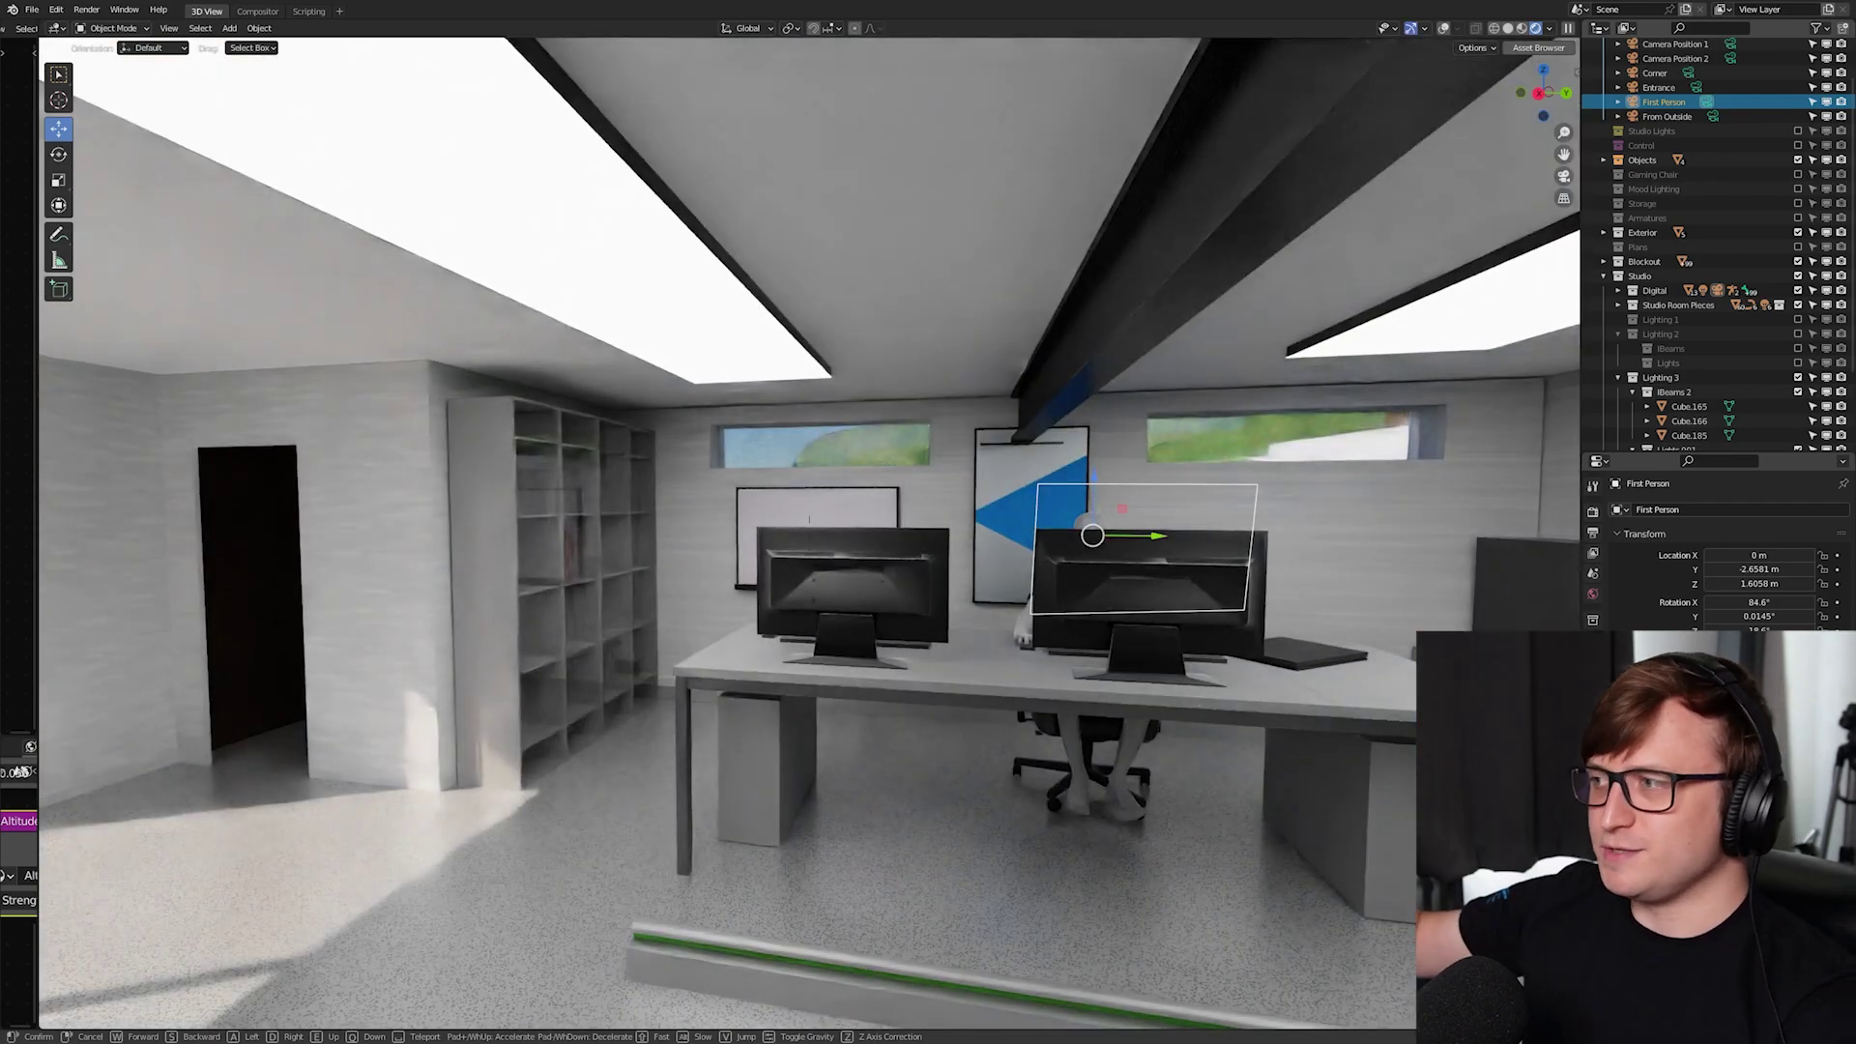
key("d")
key("Escape")
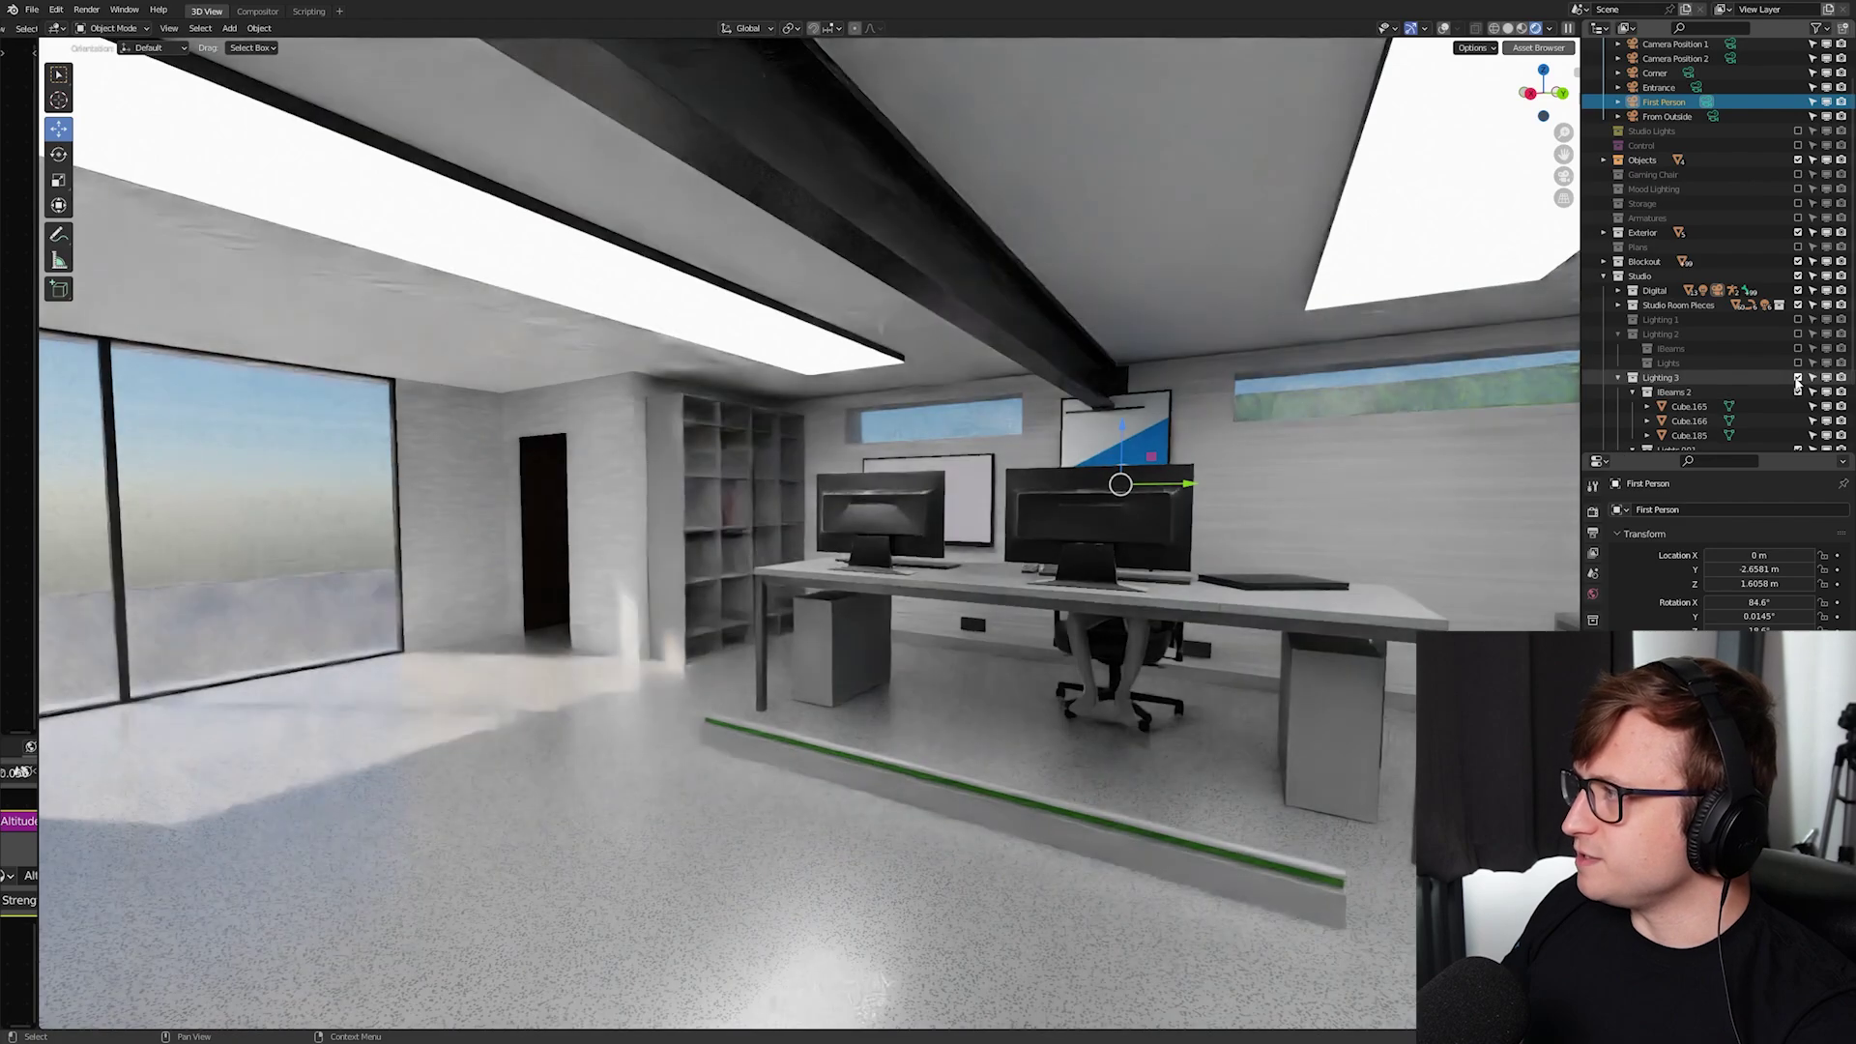
Exclude the Lighting 3 collection, re-enable Lighting 2, and view the room from the corner beside the wall screen
left_click(1798, 378)
left_click(1798, 335)
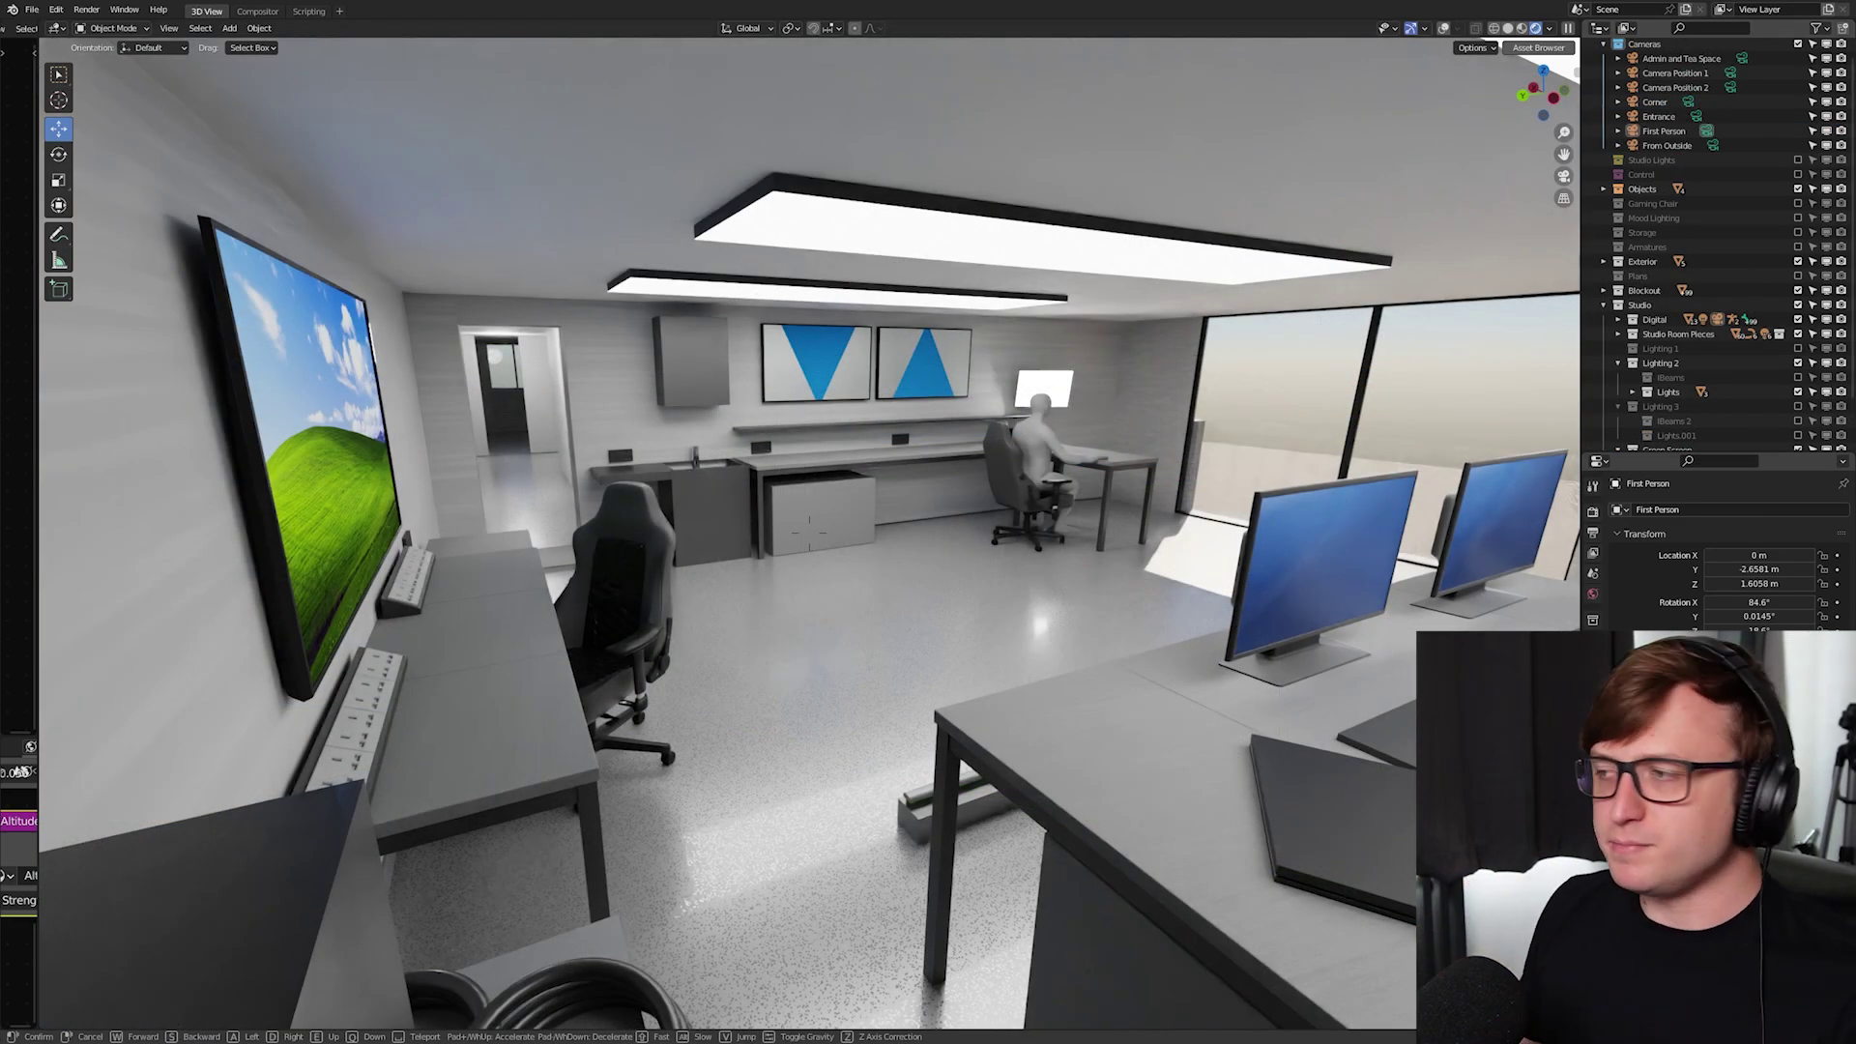
key("w")
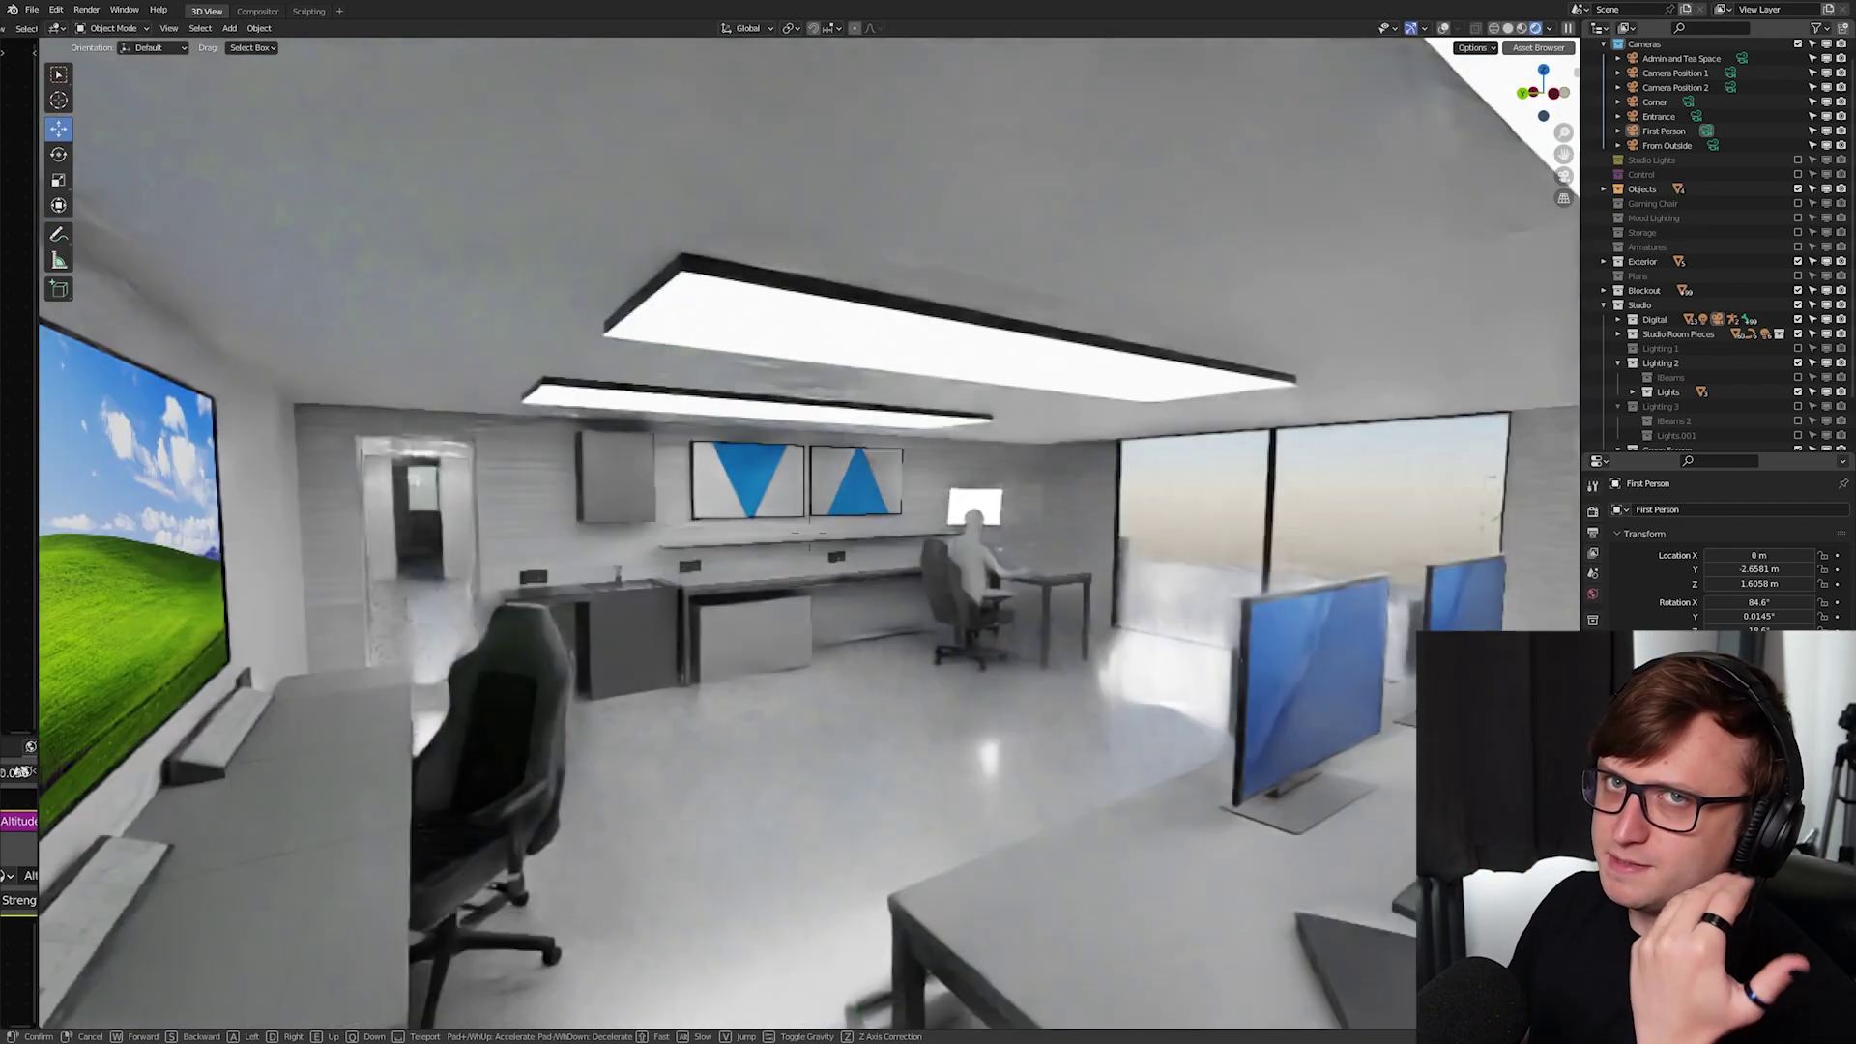
left_click(1325, 531)
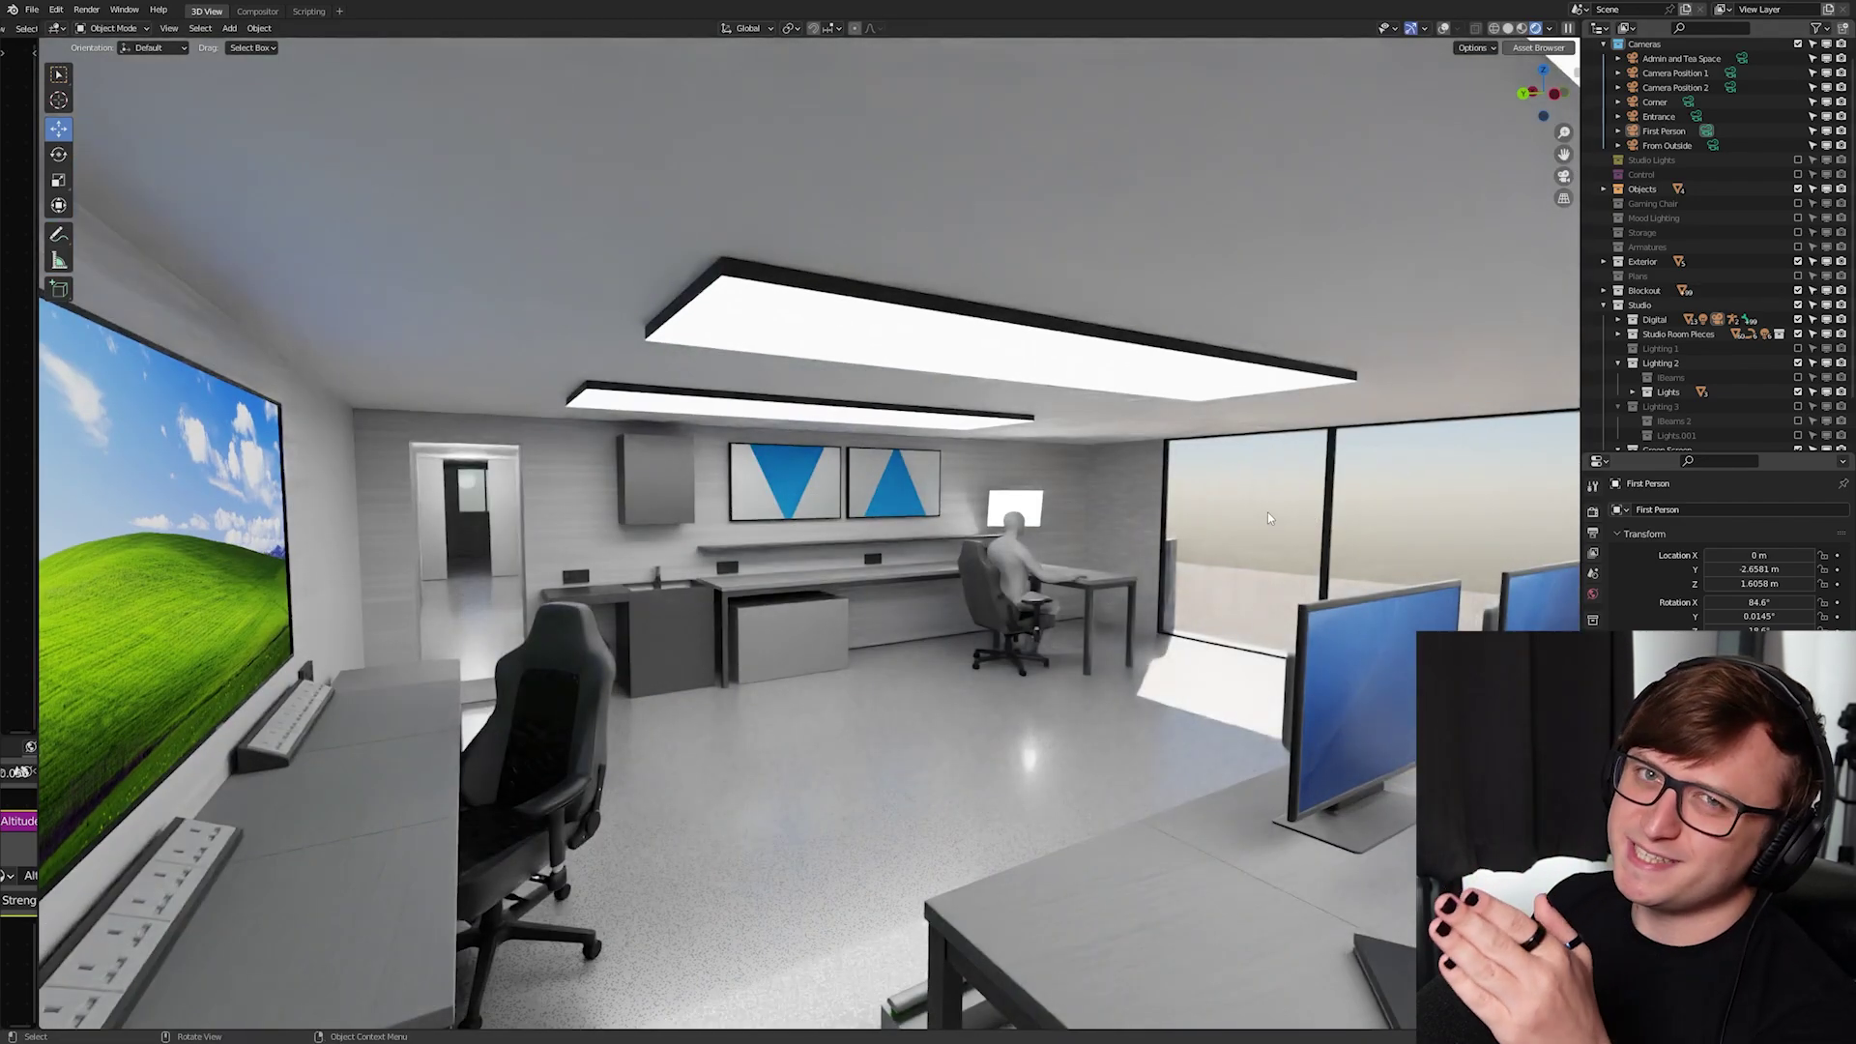
Show the scene's render settings and examine the room under Lighting 2, covering both desk areas, the counter wall and the windows
left_click(1593, 512)
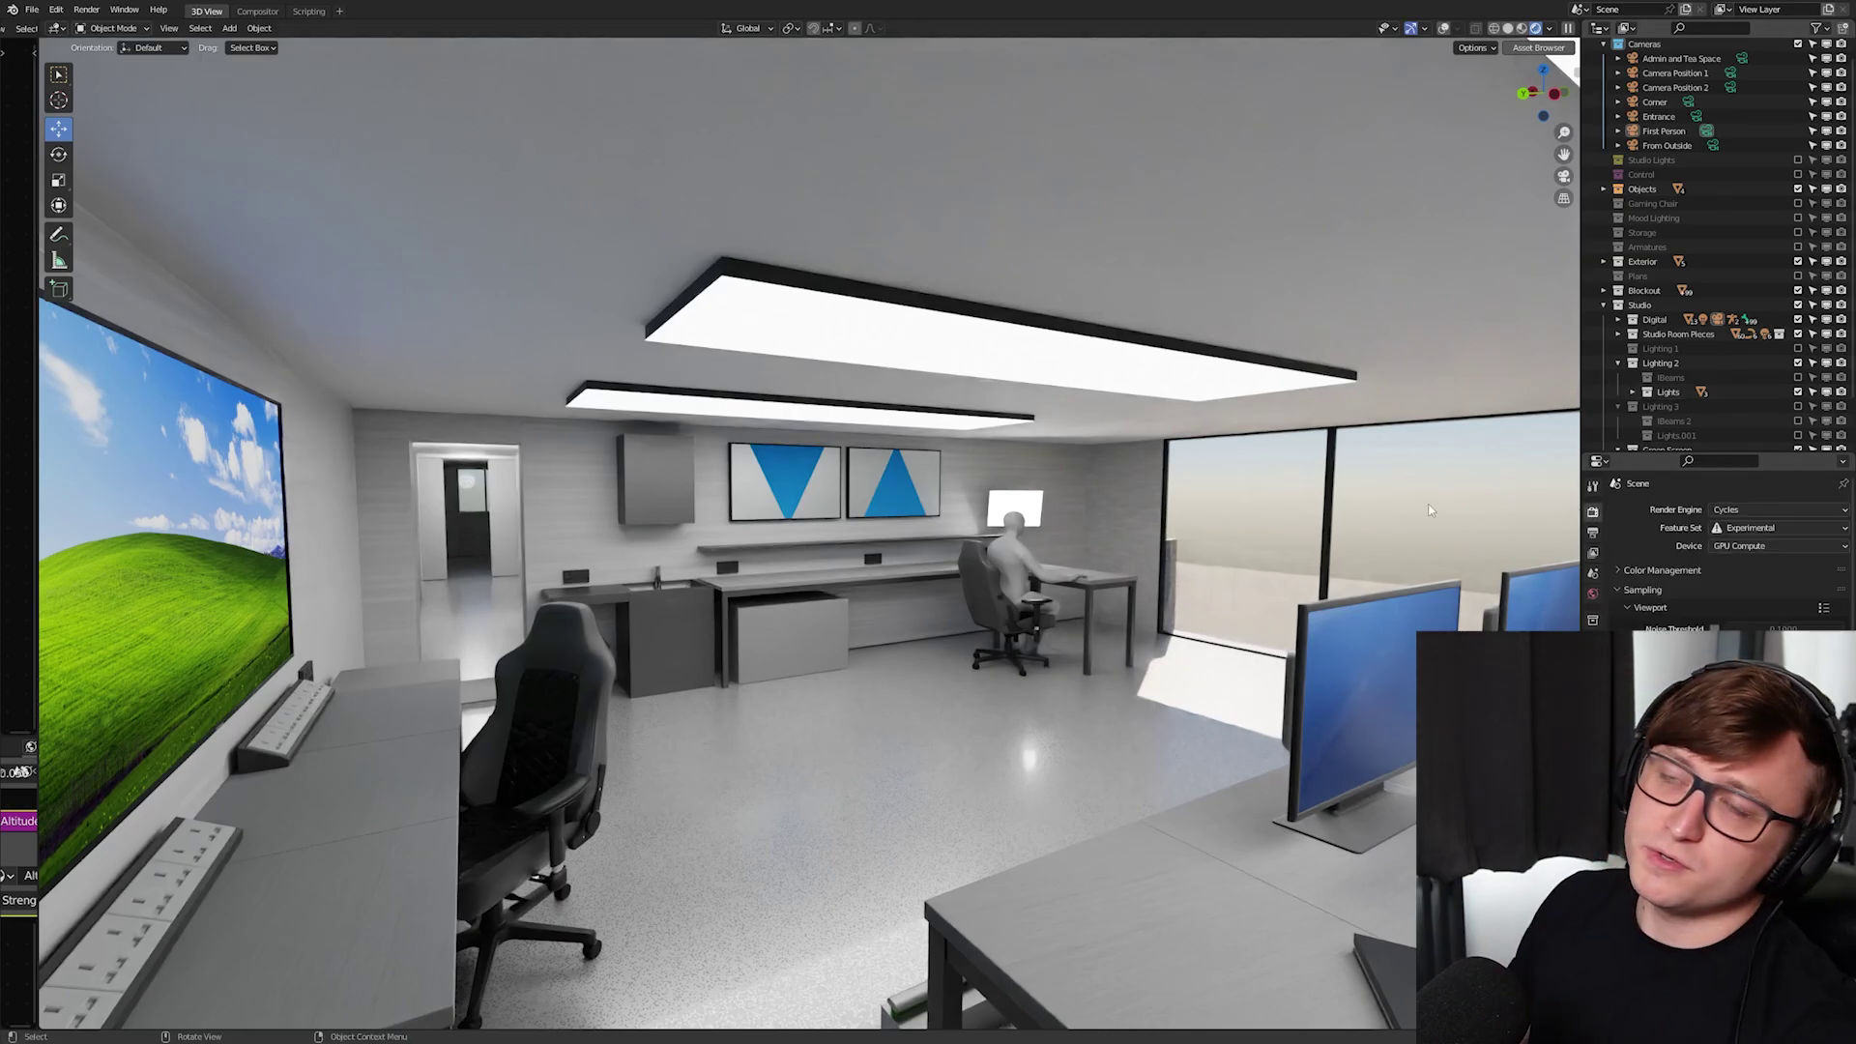
key("shift+grave")
key("w")
key("d")
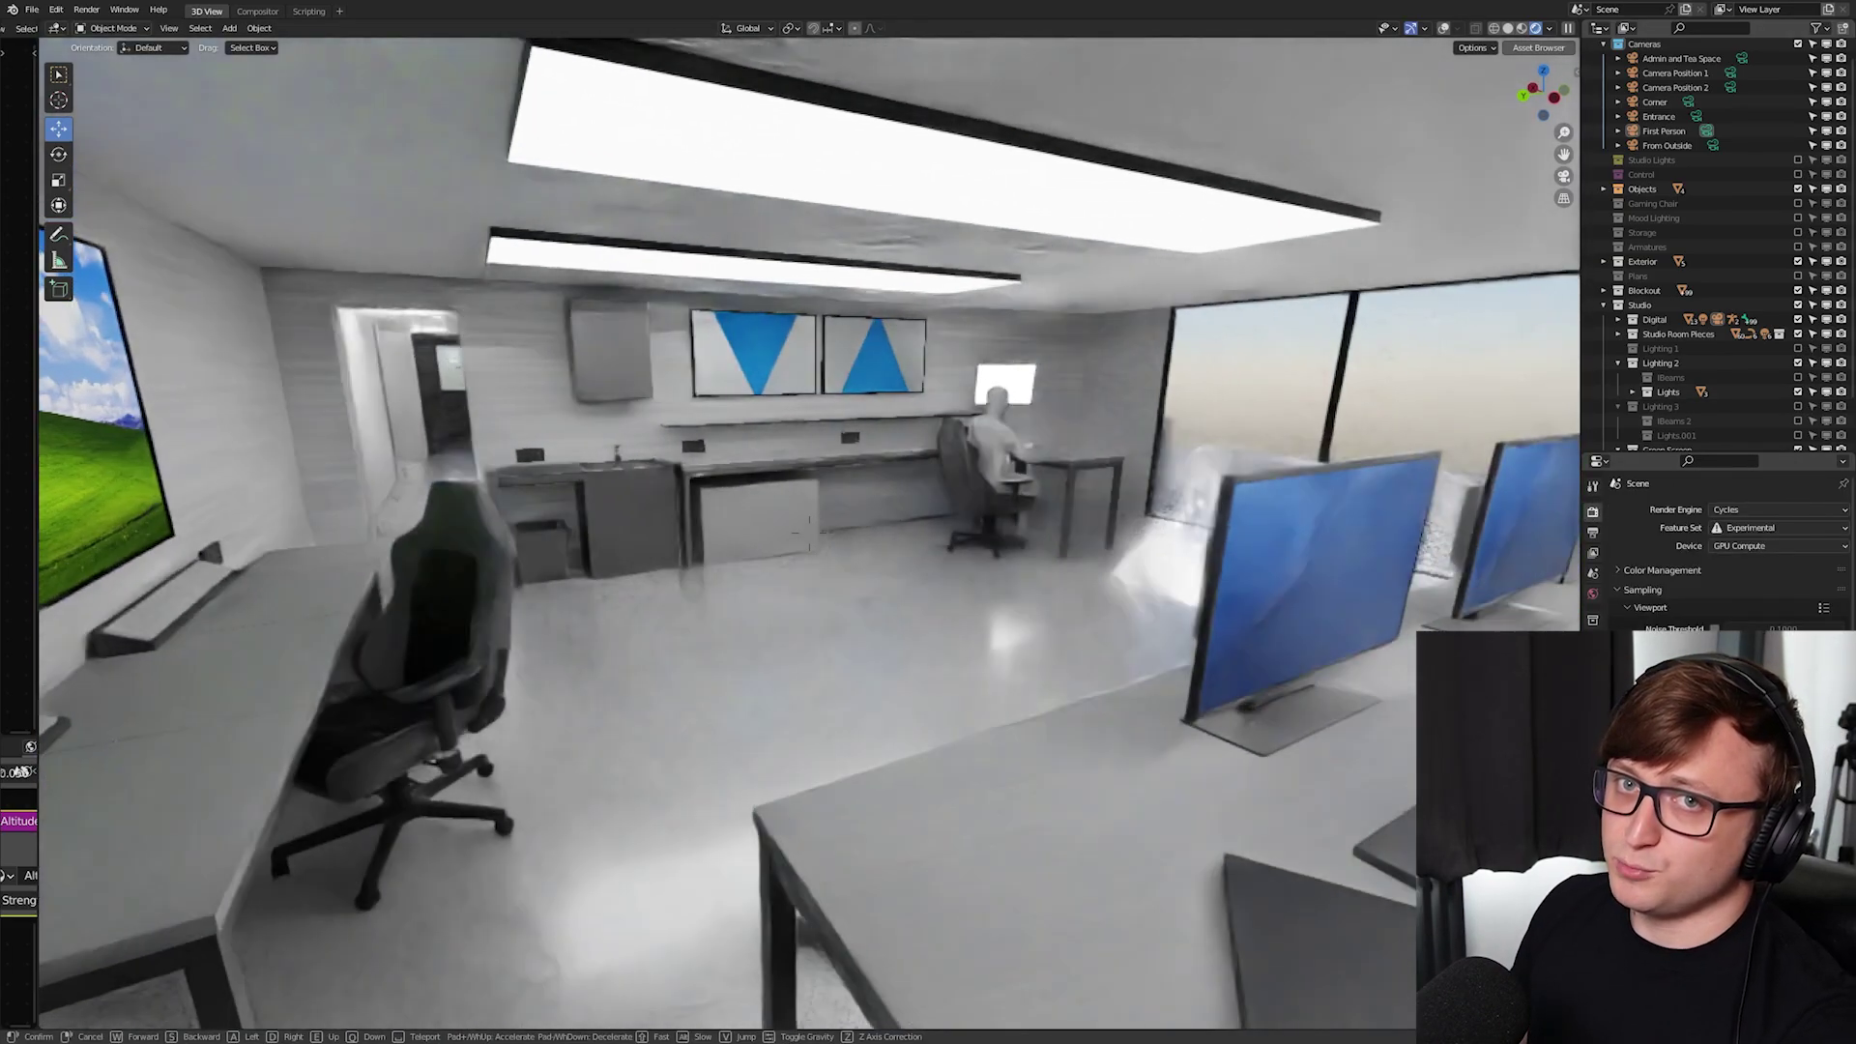
key("a")
key("d")
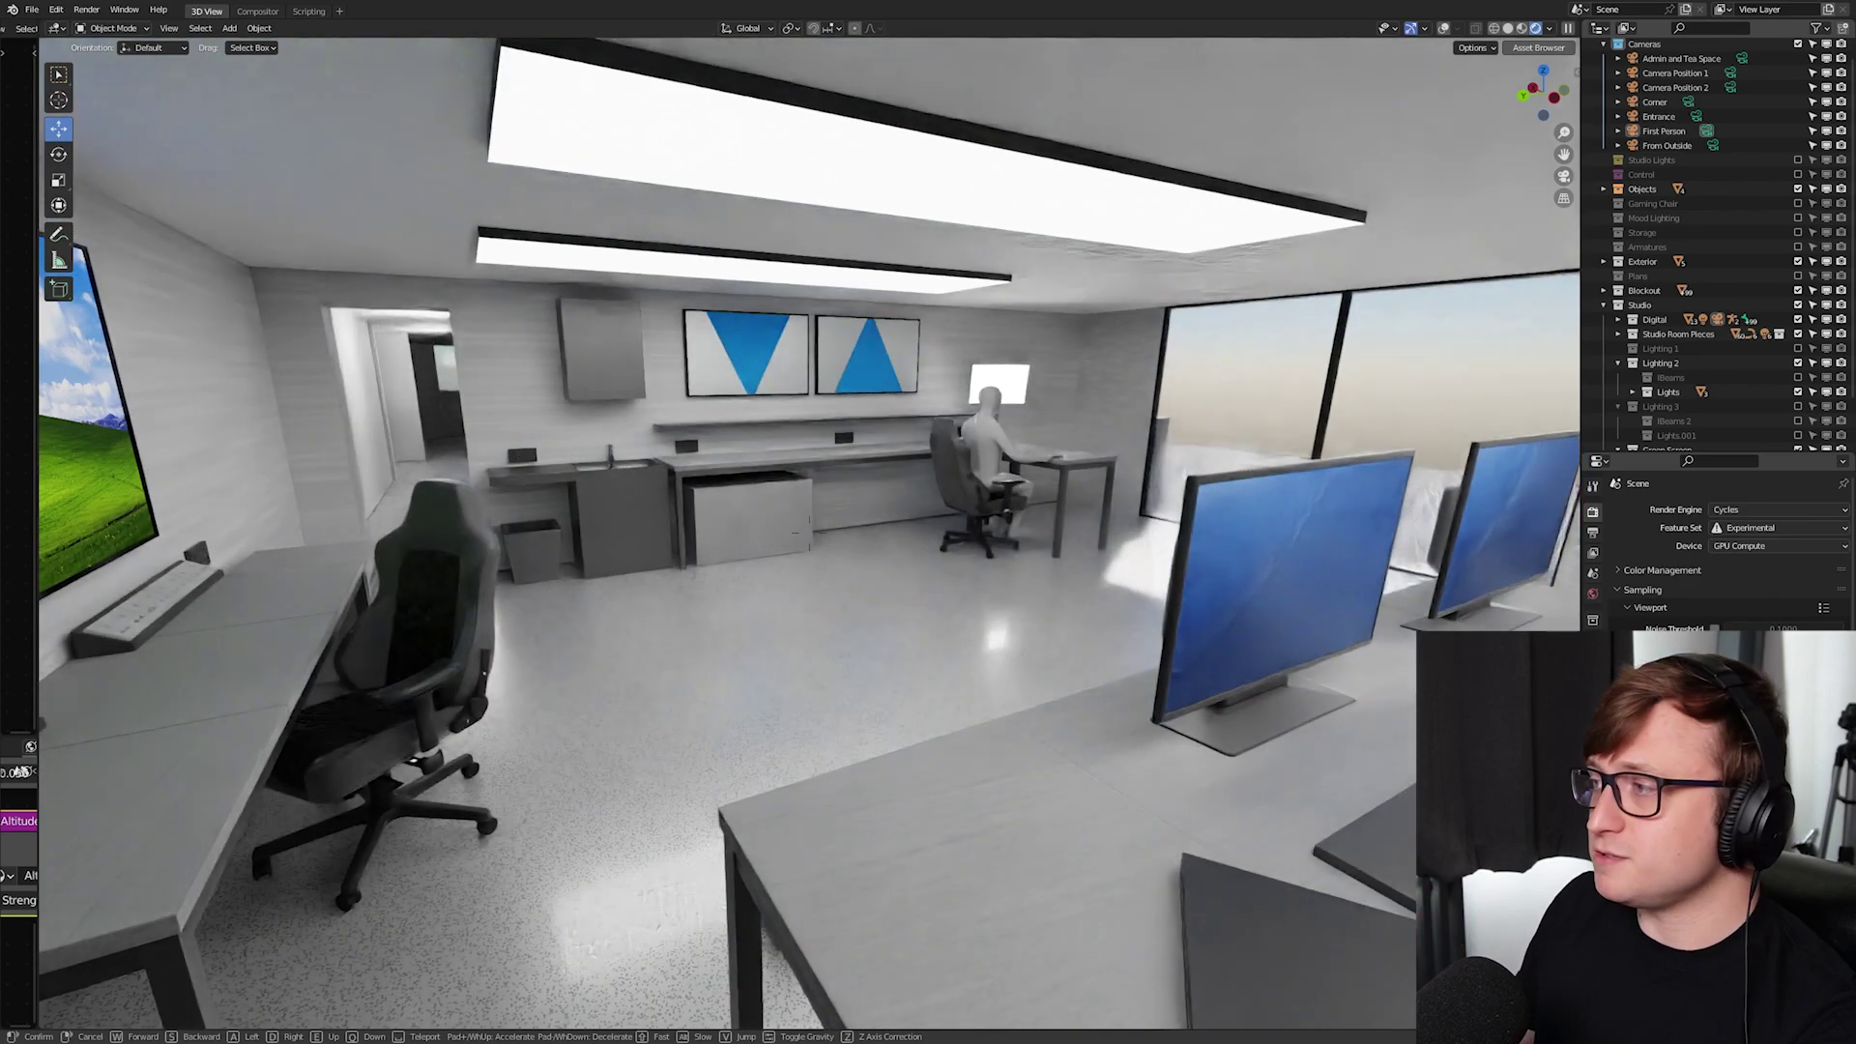
key("s")
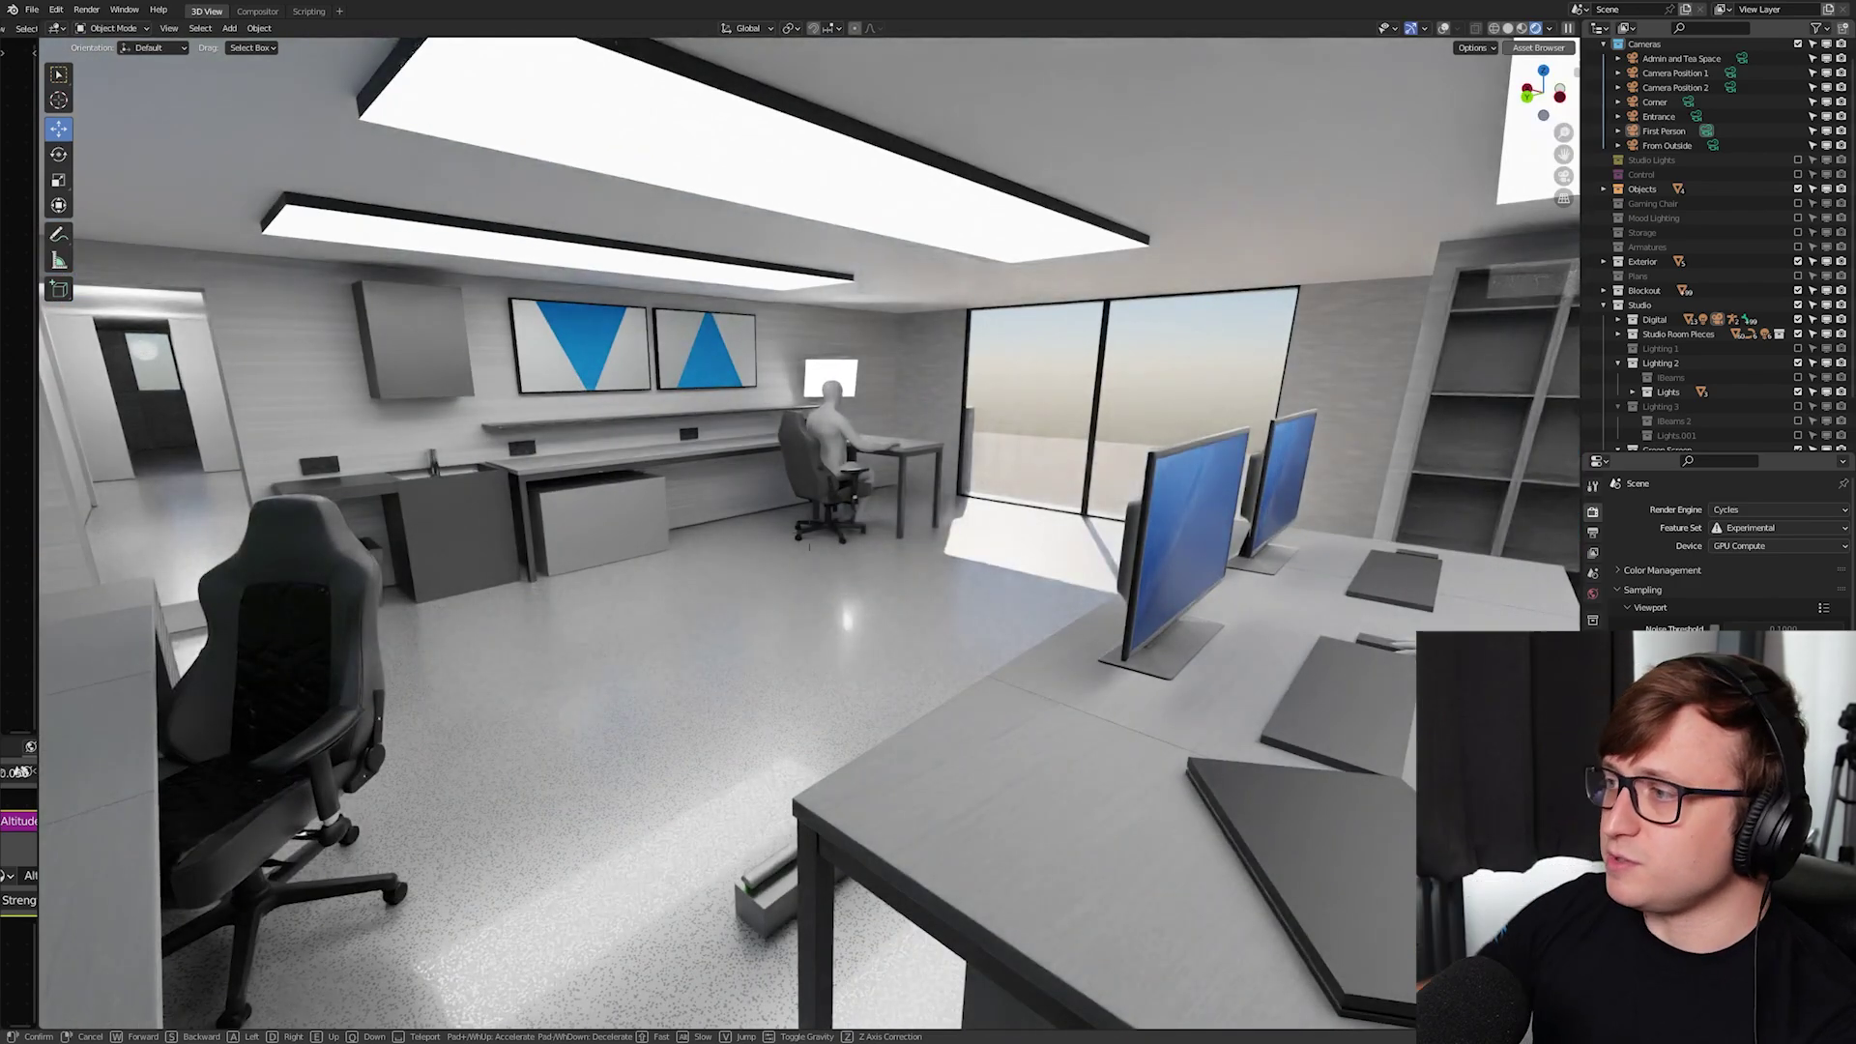
key("a")
key("d")
key("a")
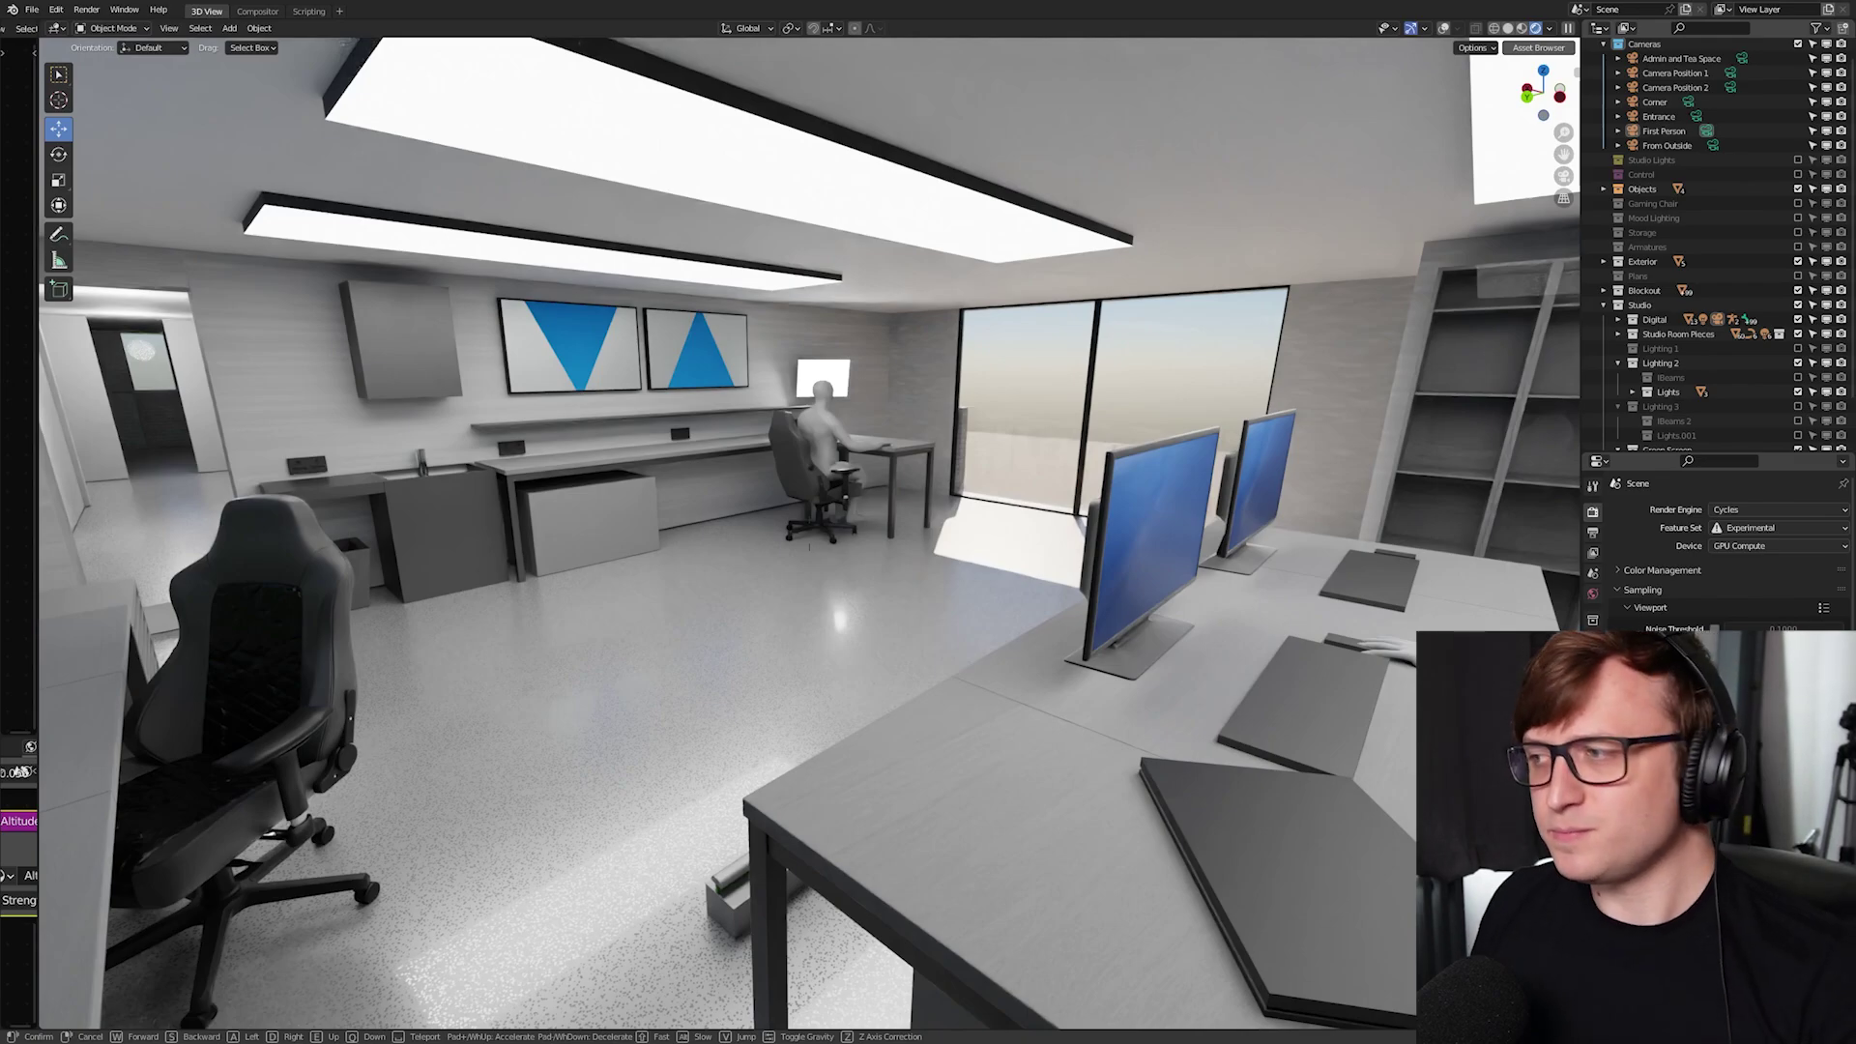
key("a")
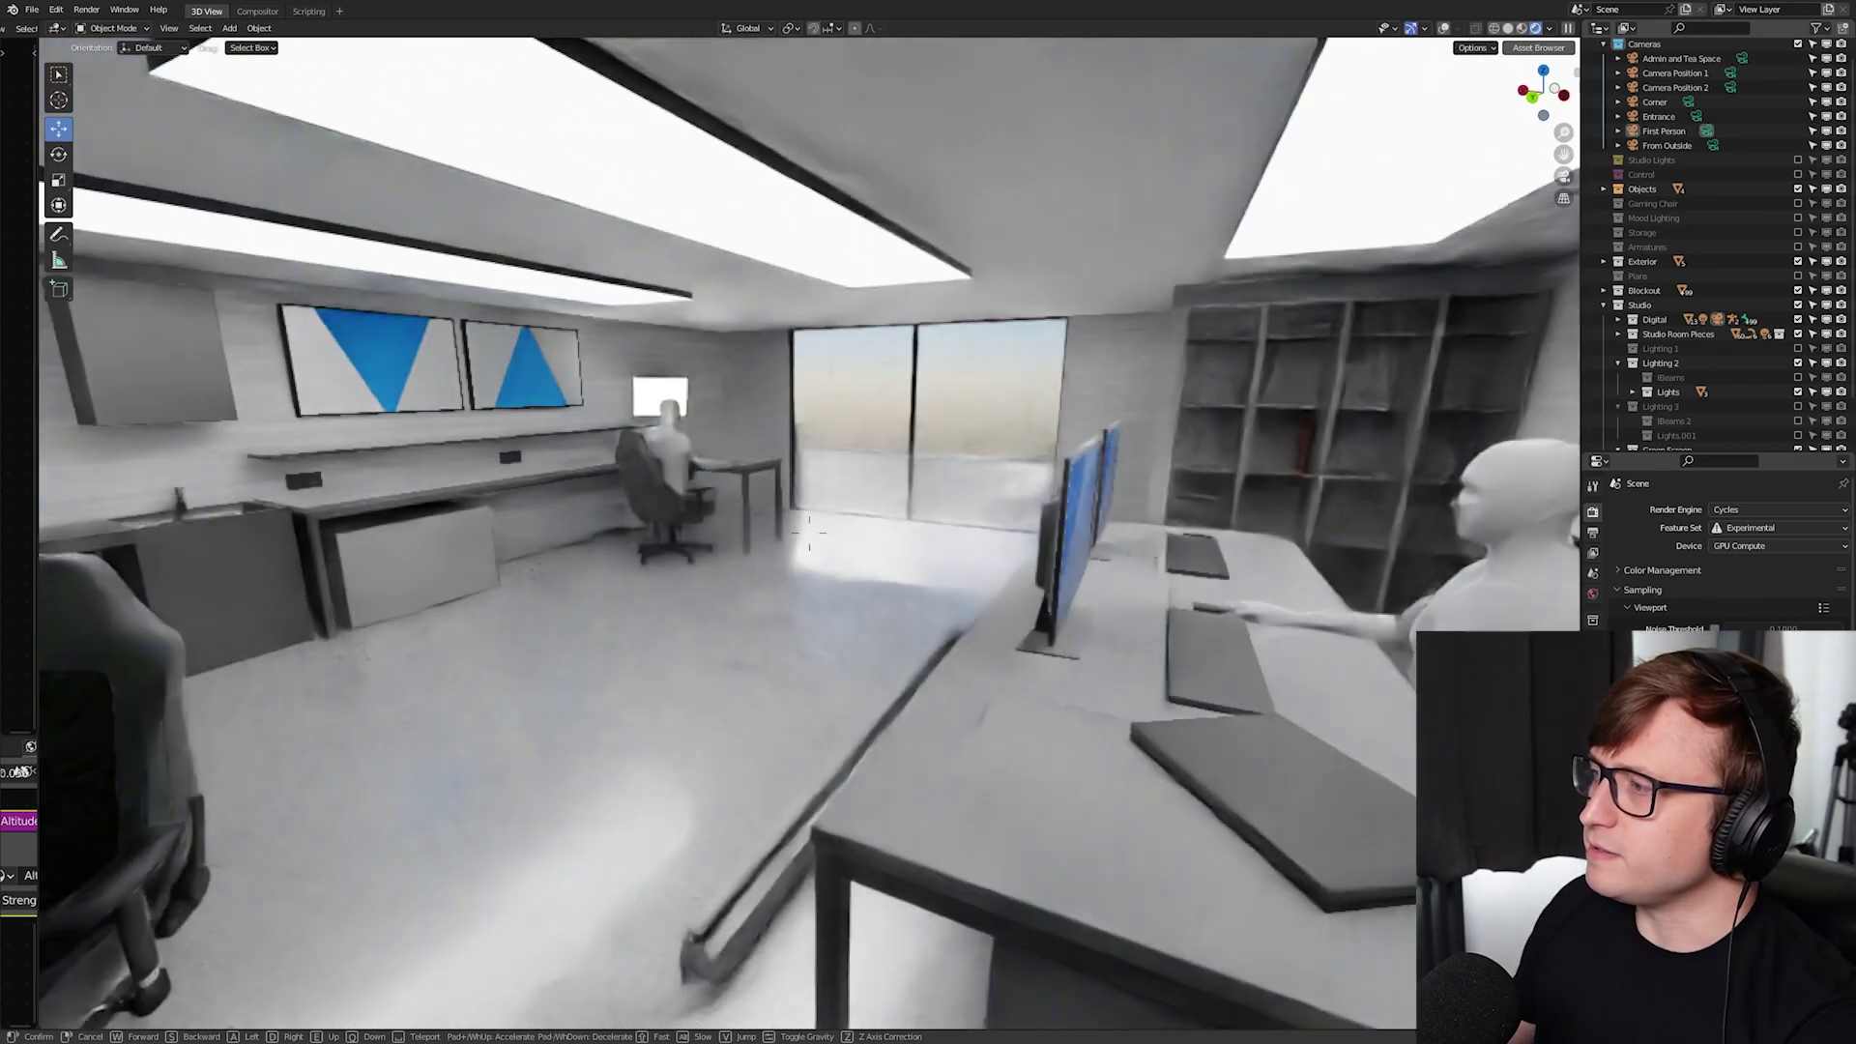
key("w")
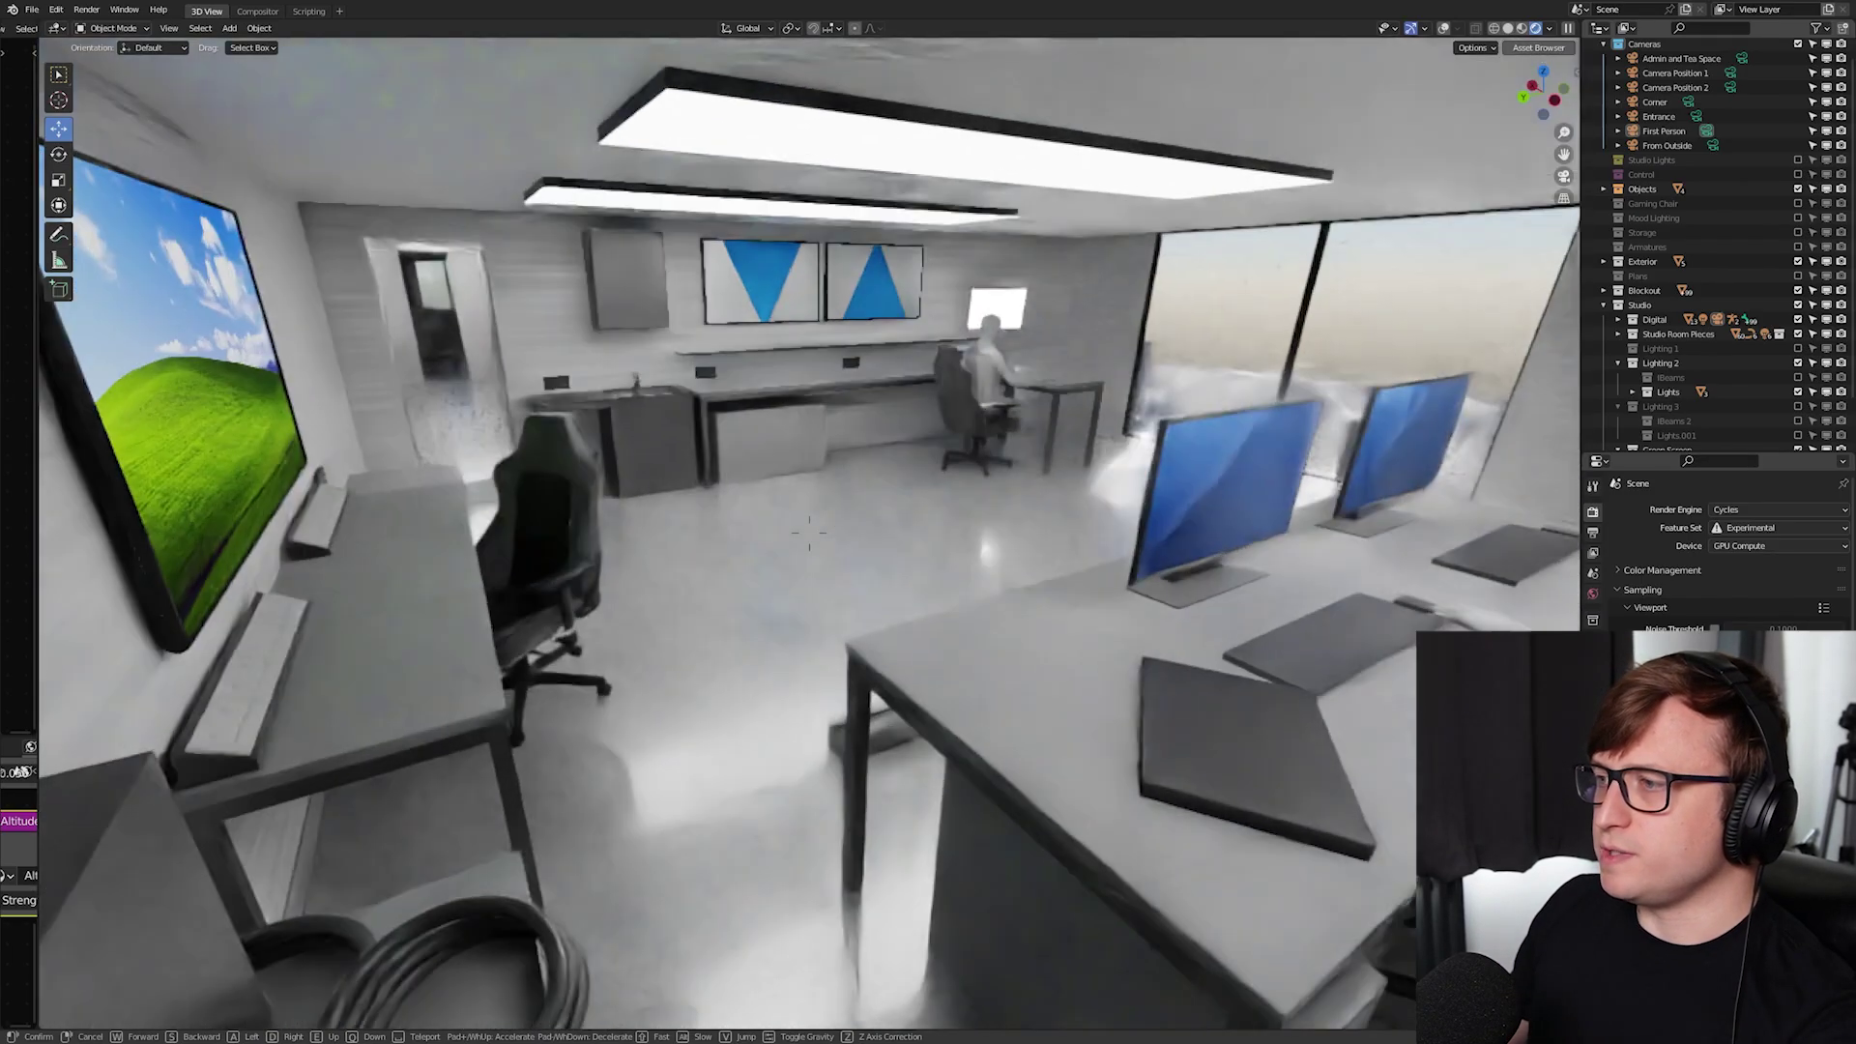
key("w")
left_click(1076, 490)
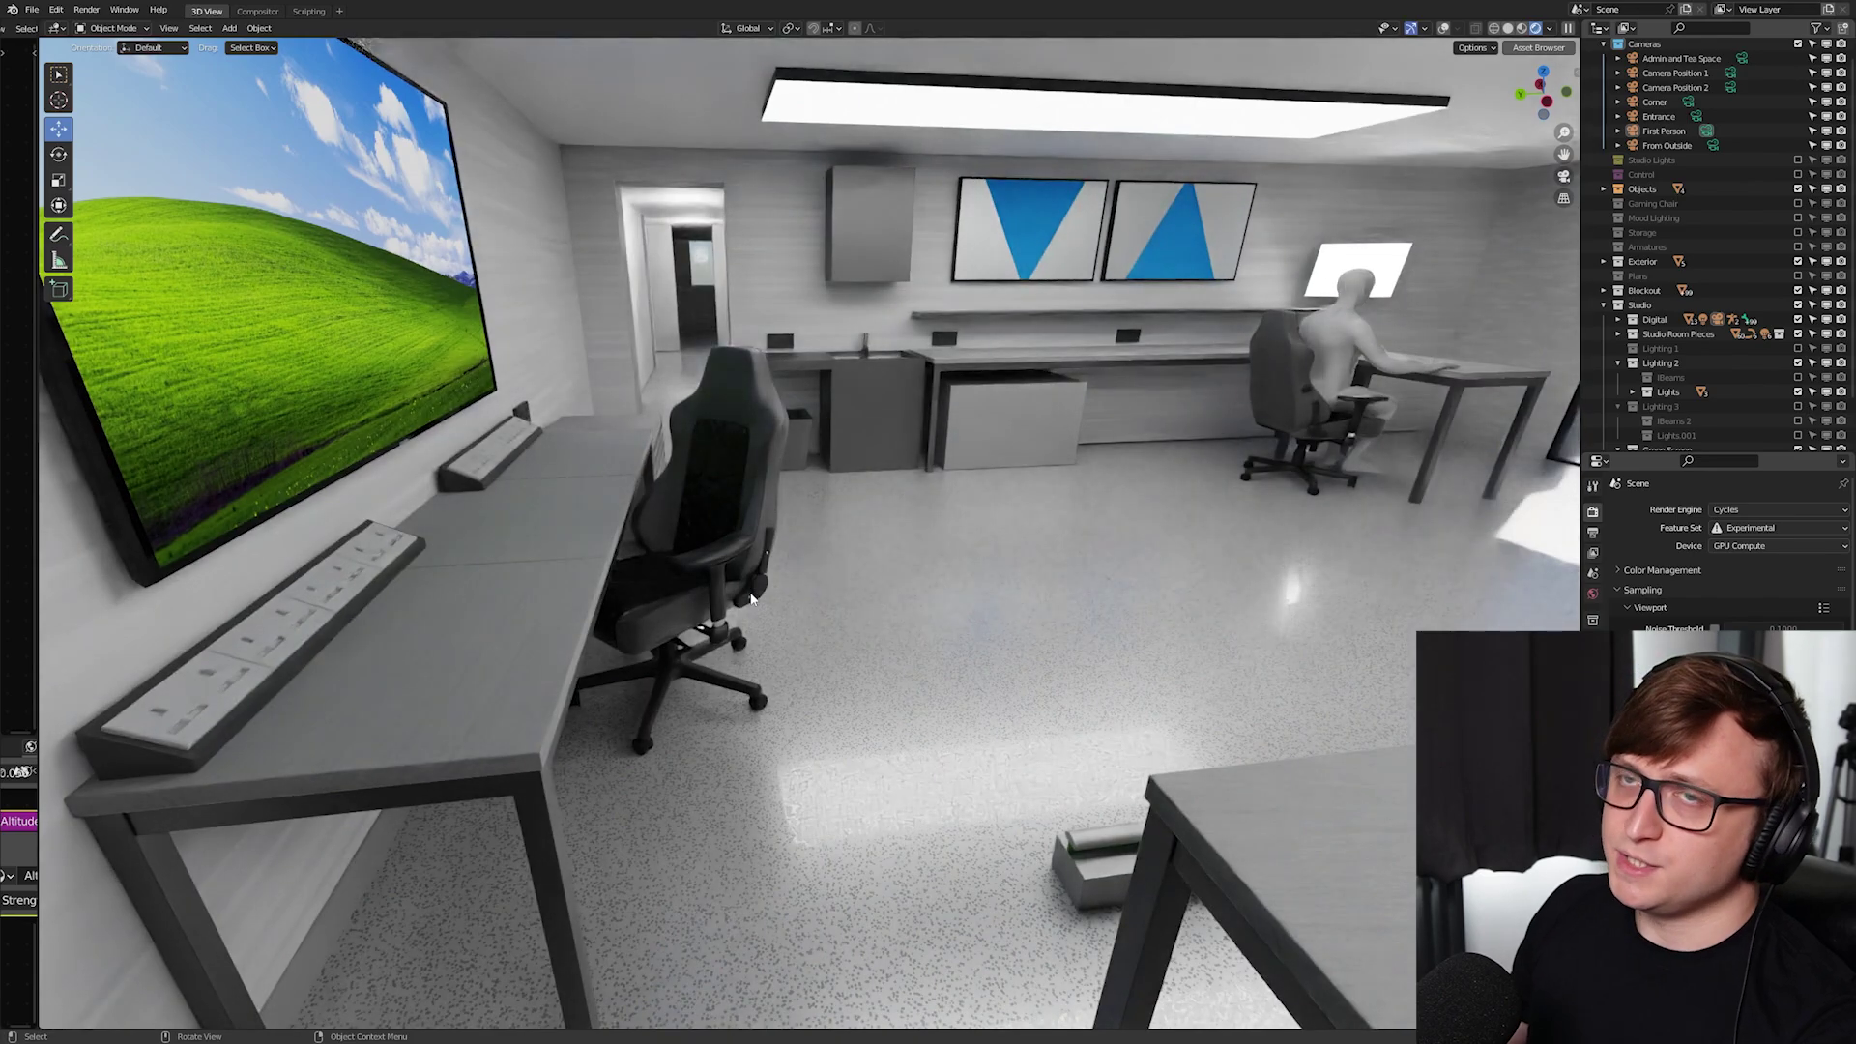
Examine the desk and gaming chair beneath the wall screen, from across the room and up close
left_click(815, 638)
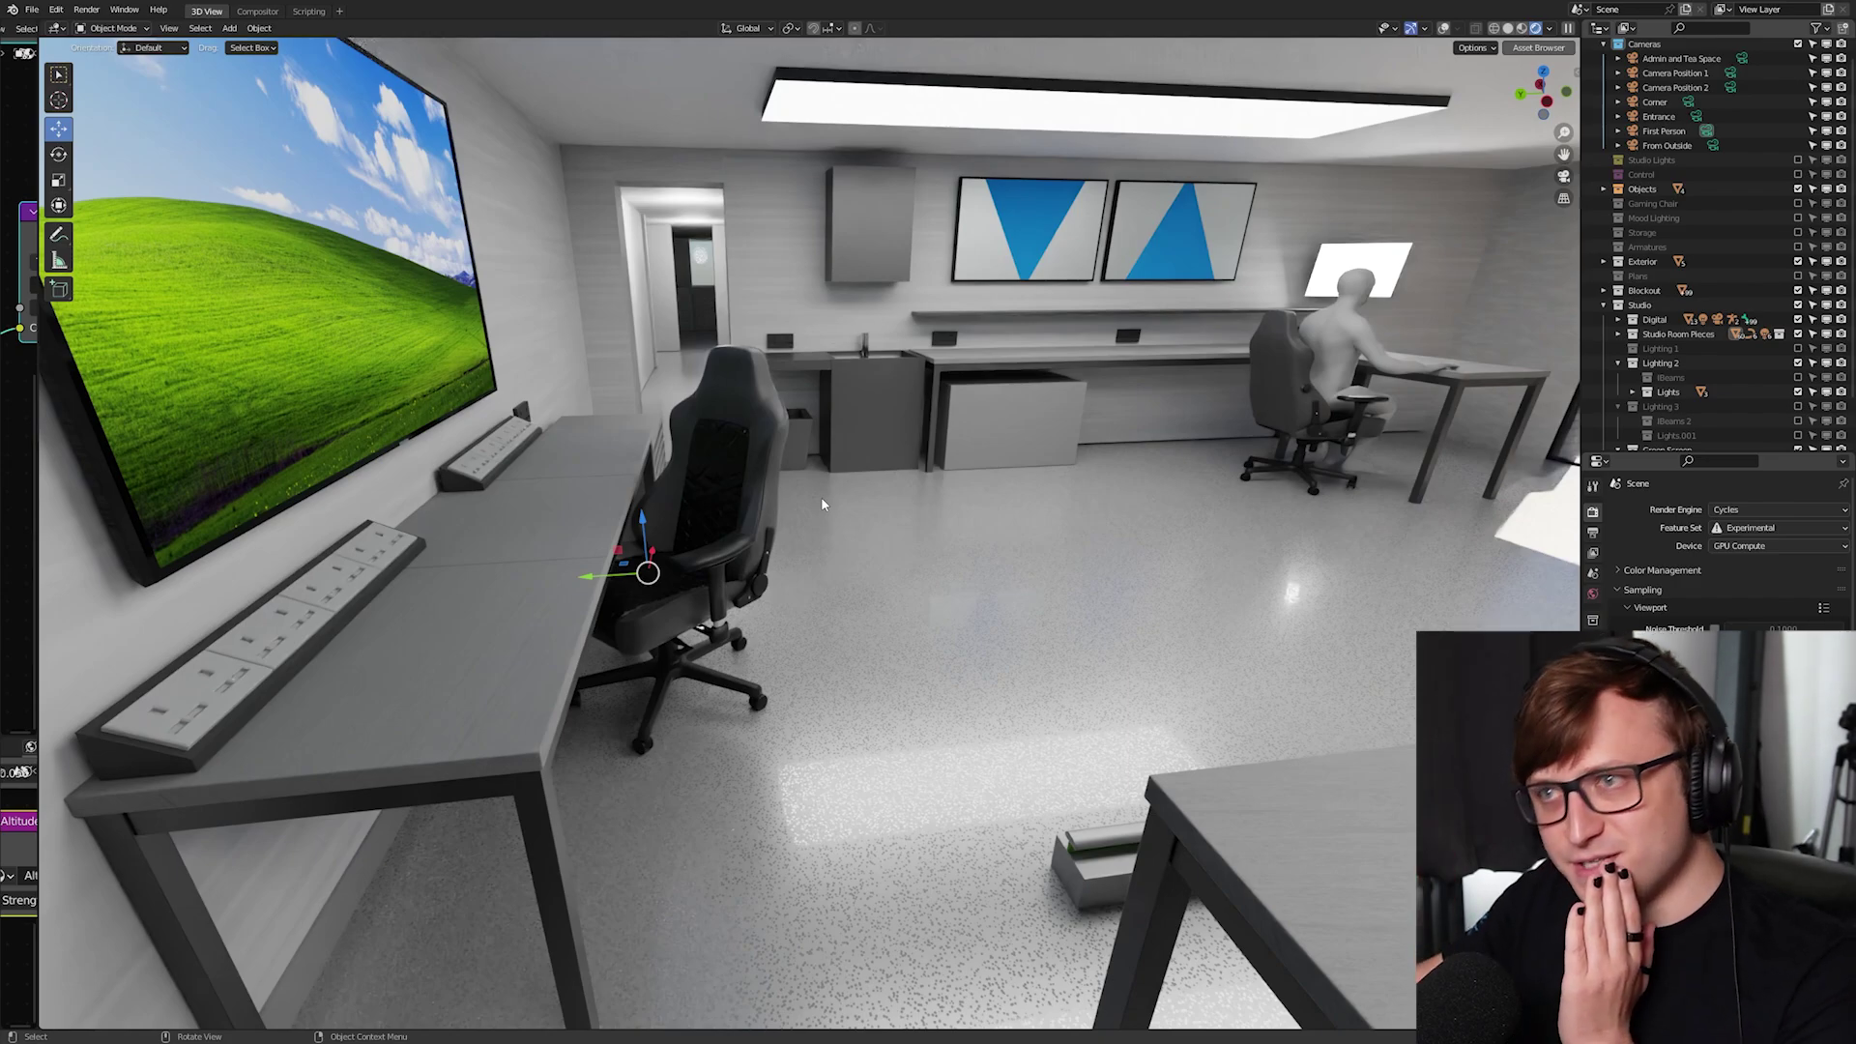
key("shift+grave")
key("s")
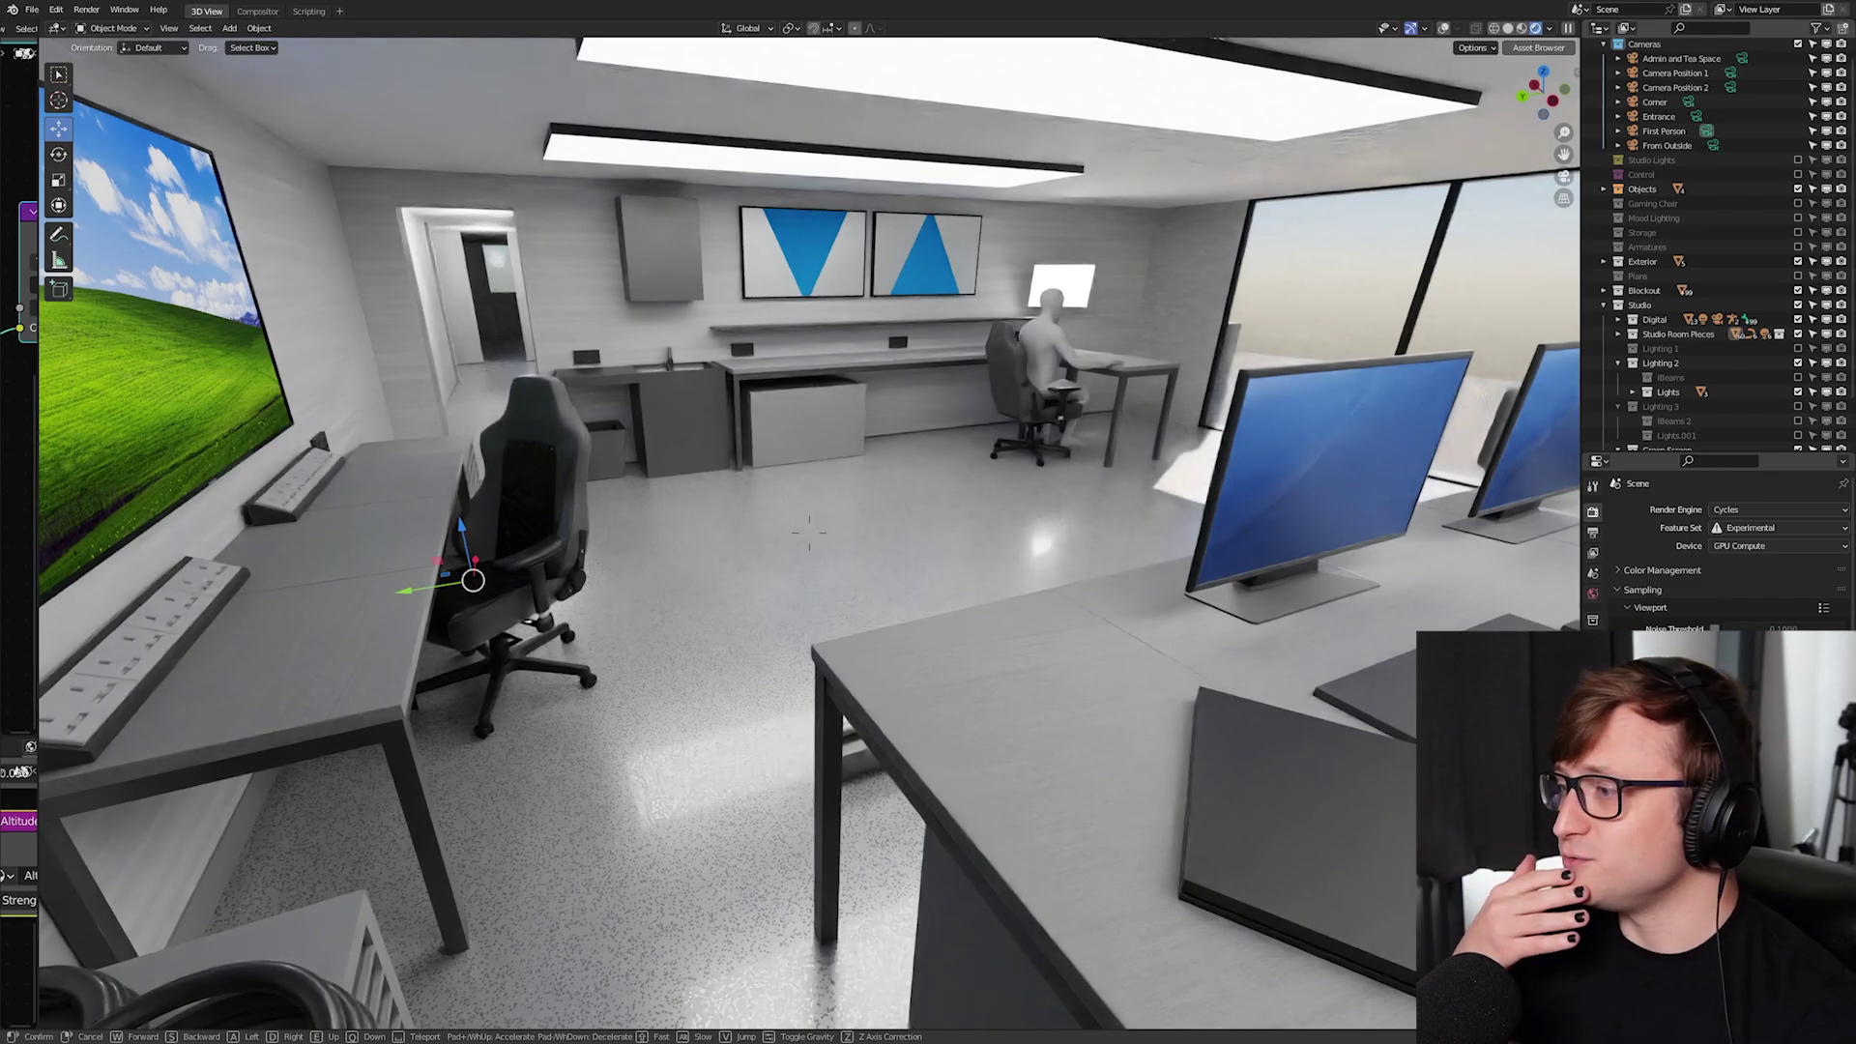
key("w")
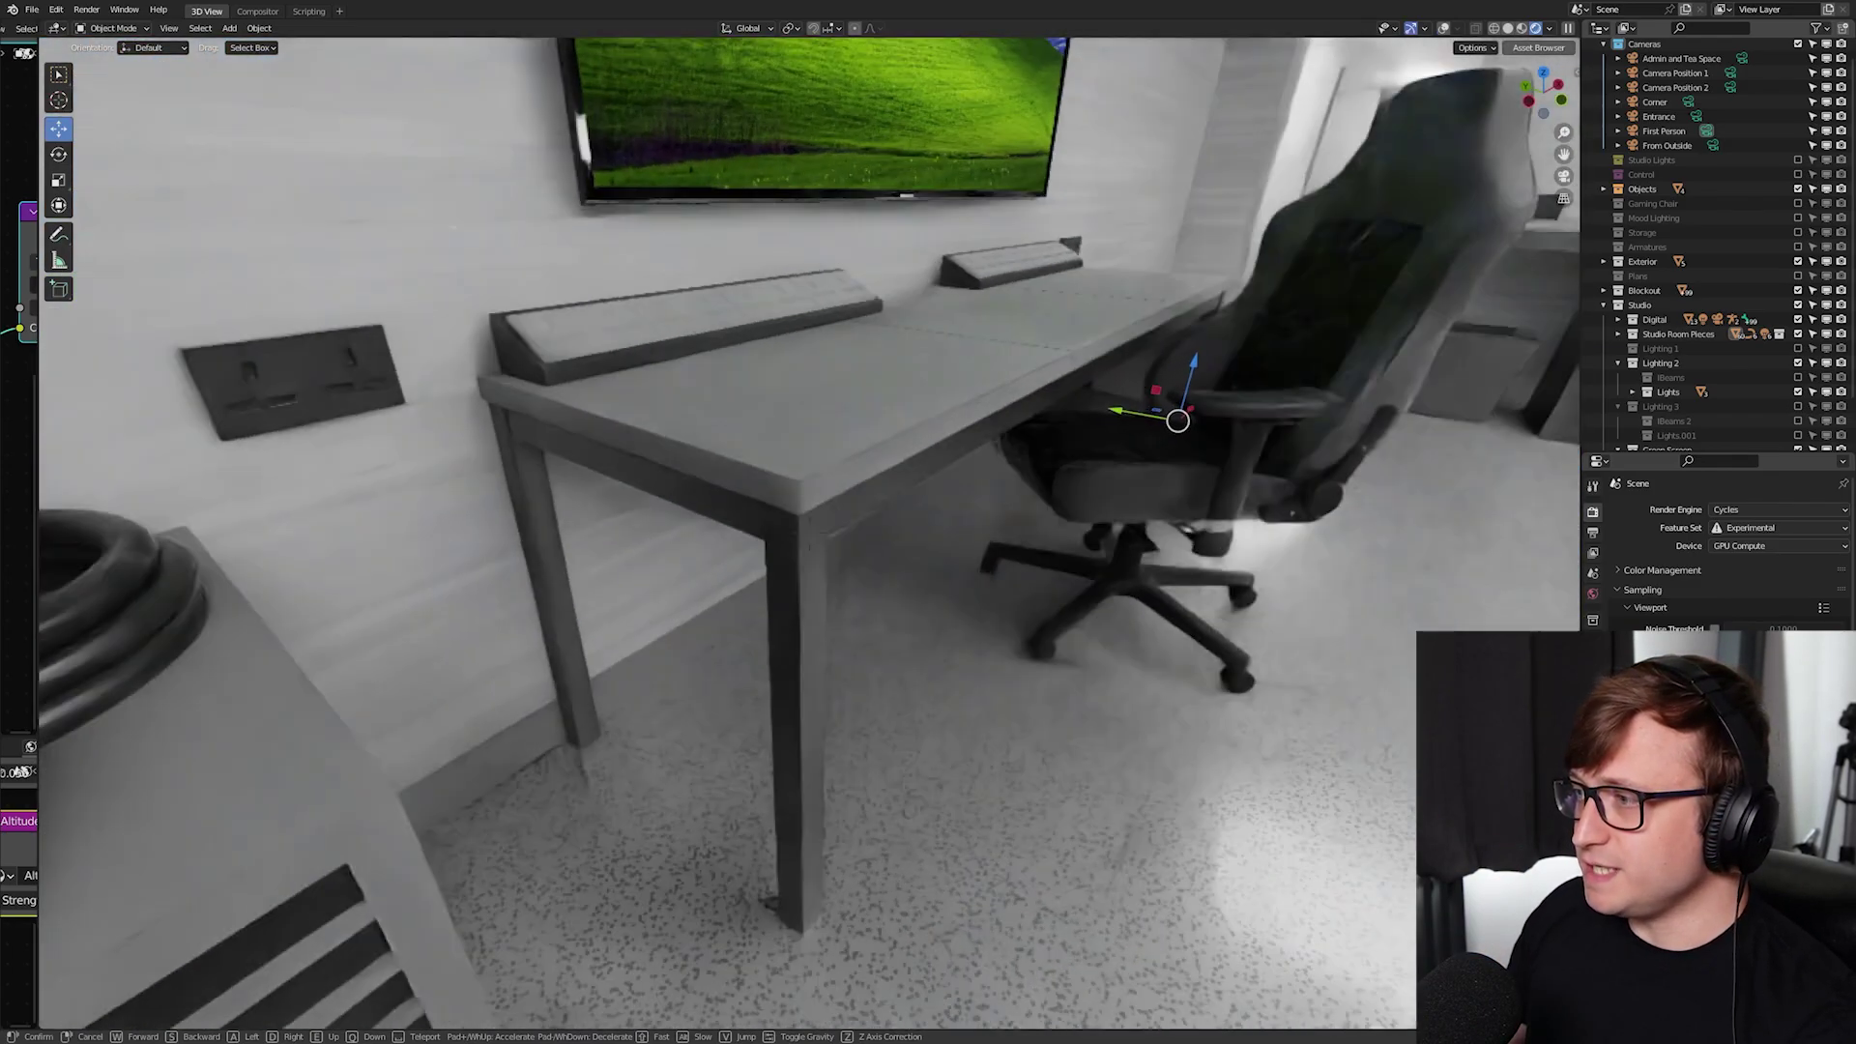
key("s")
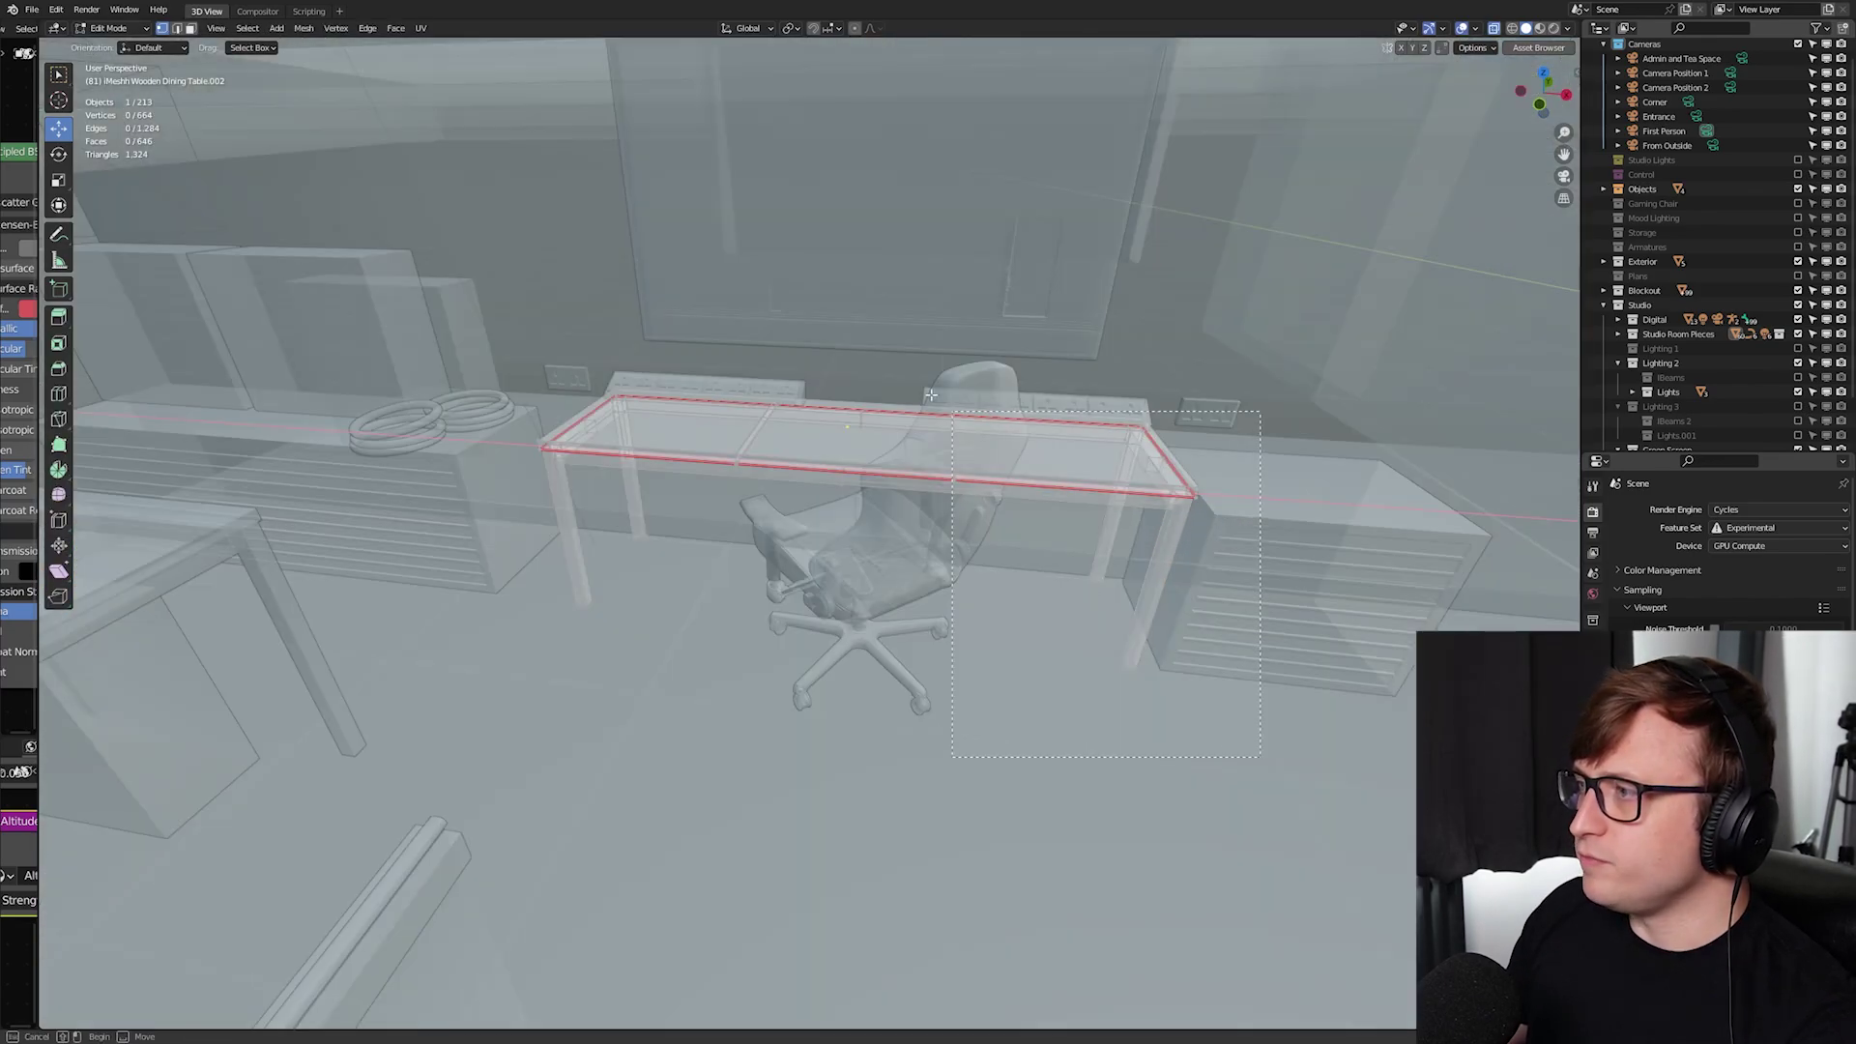
Adjust the length of the desk beneath the wall screen by moving the end nearest the separate drawer unit along X
key("alt+z")
middle_click_drag(943, 634, 1018, 577)
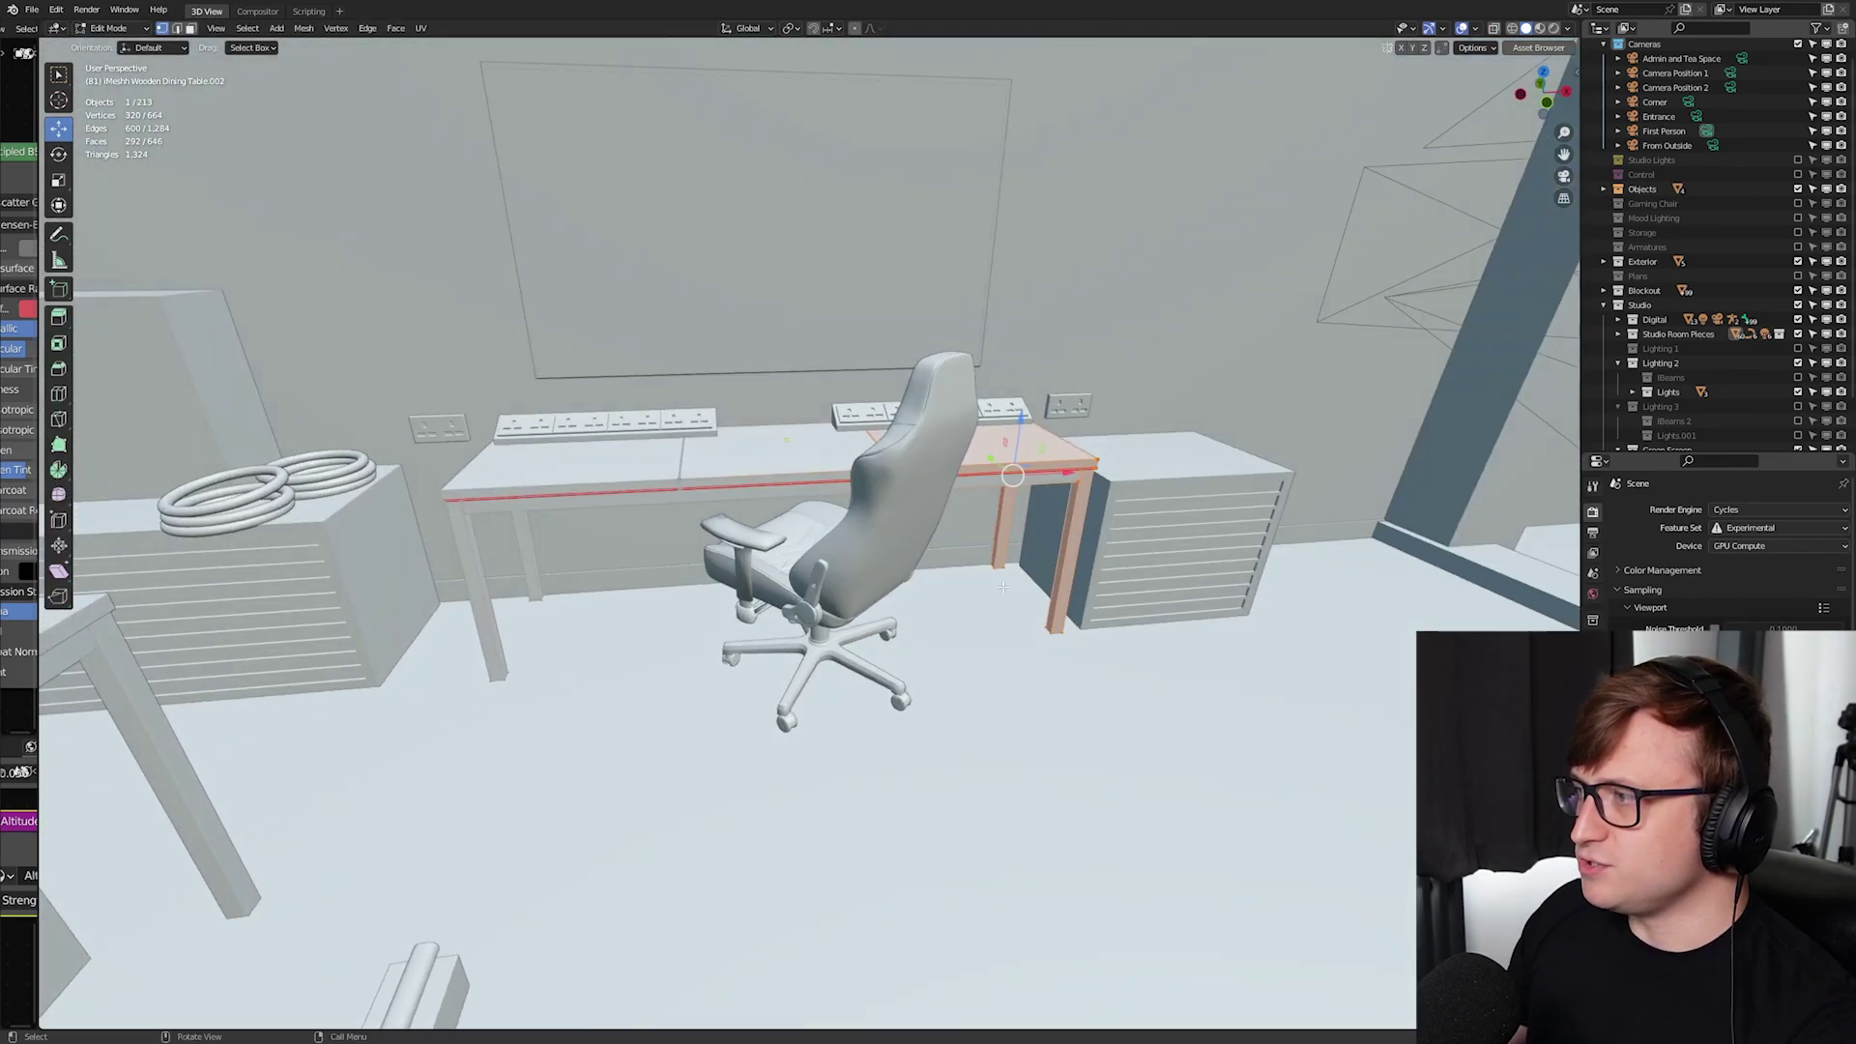
key("g")
key("x")
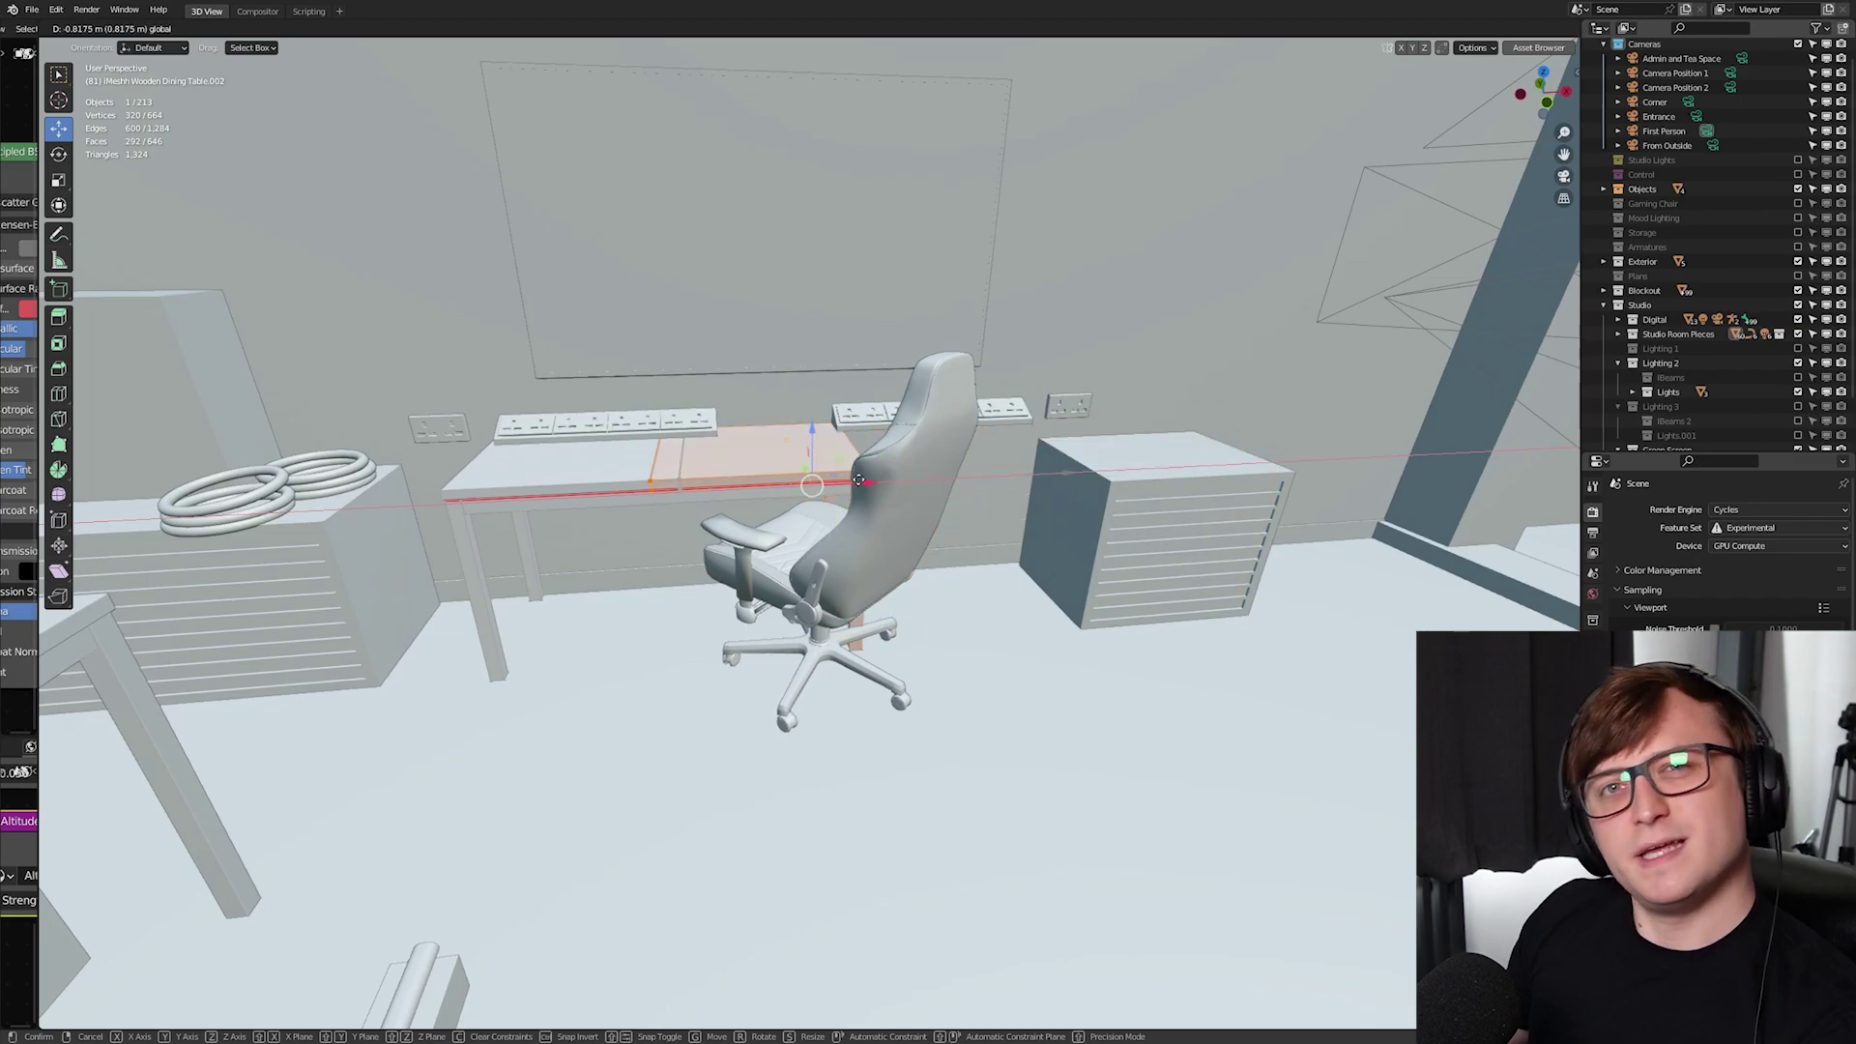
left_click(991, 513)
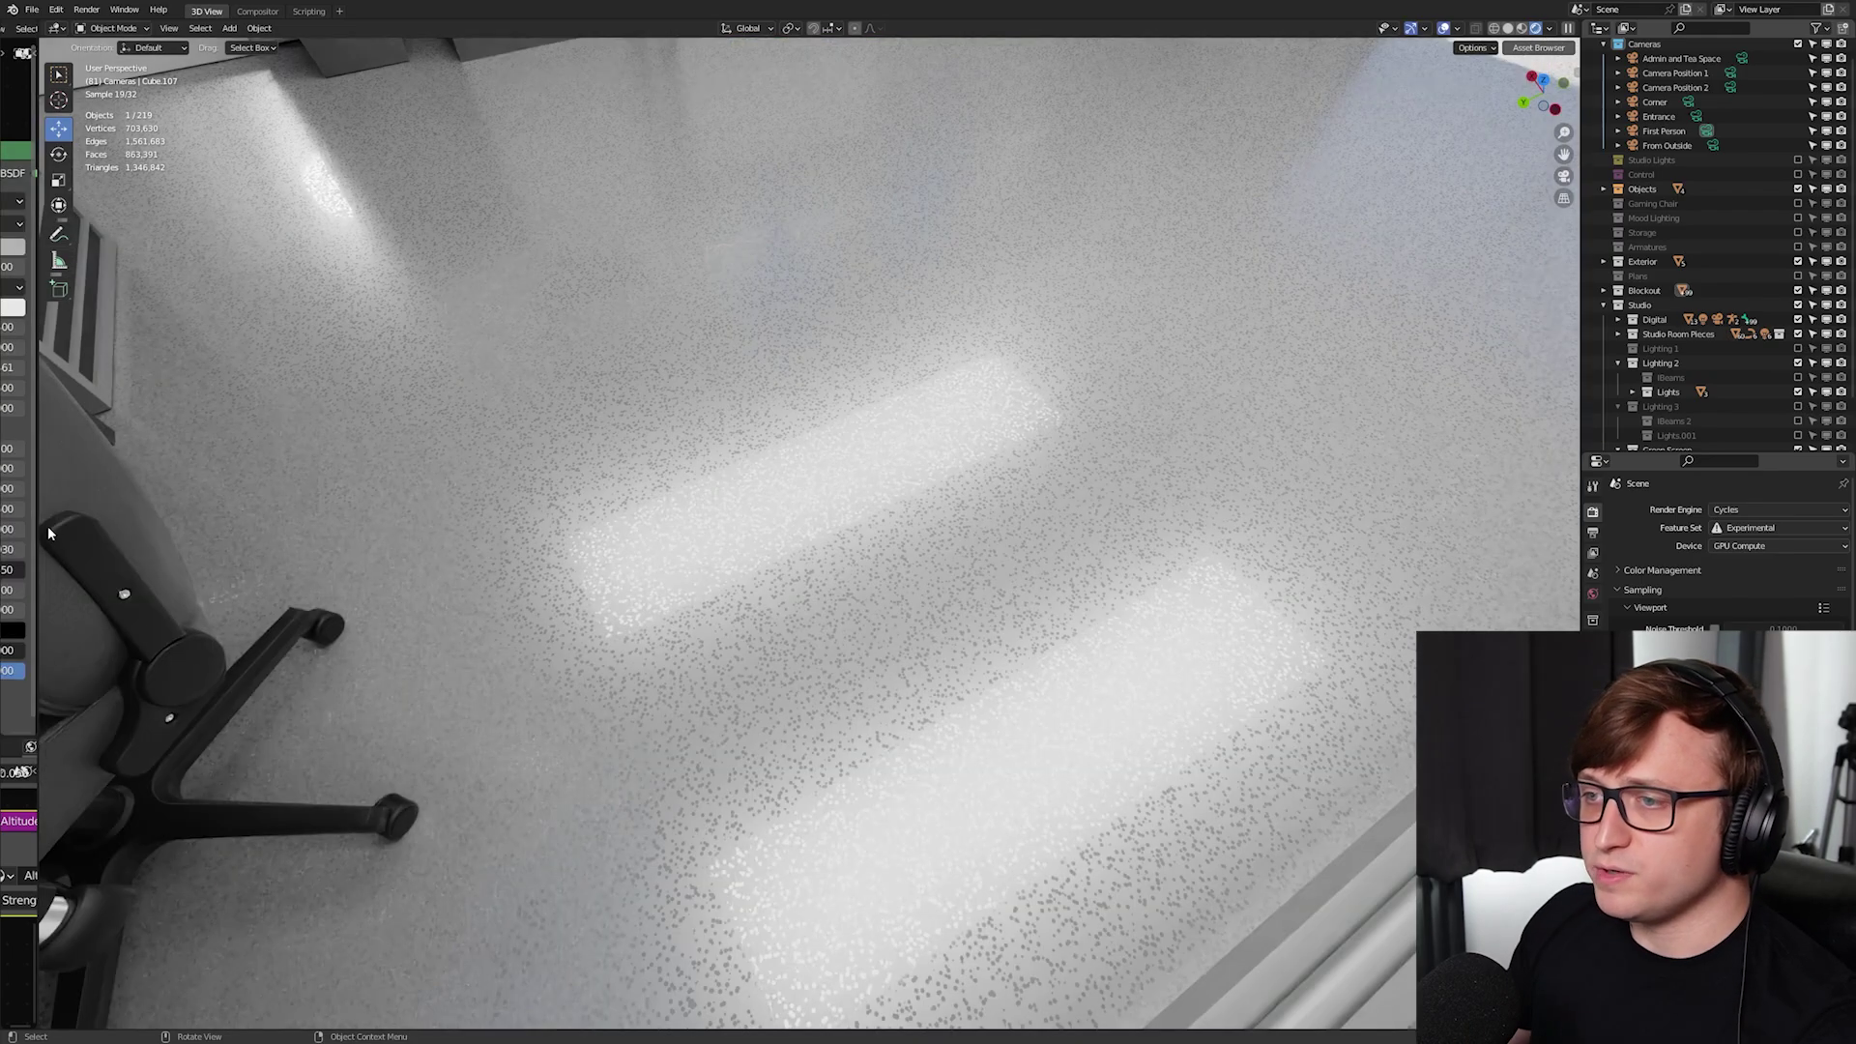
Show the floor's Concrete Ground material nodes and examine the Dots group that drives the roughness through the ColorRamp
left_click_drag(37, 532, 631, 532)
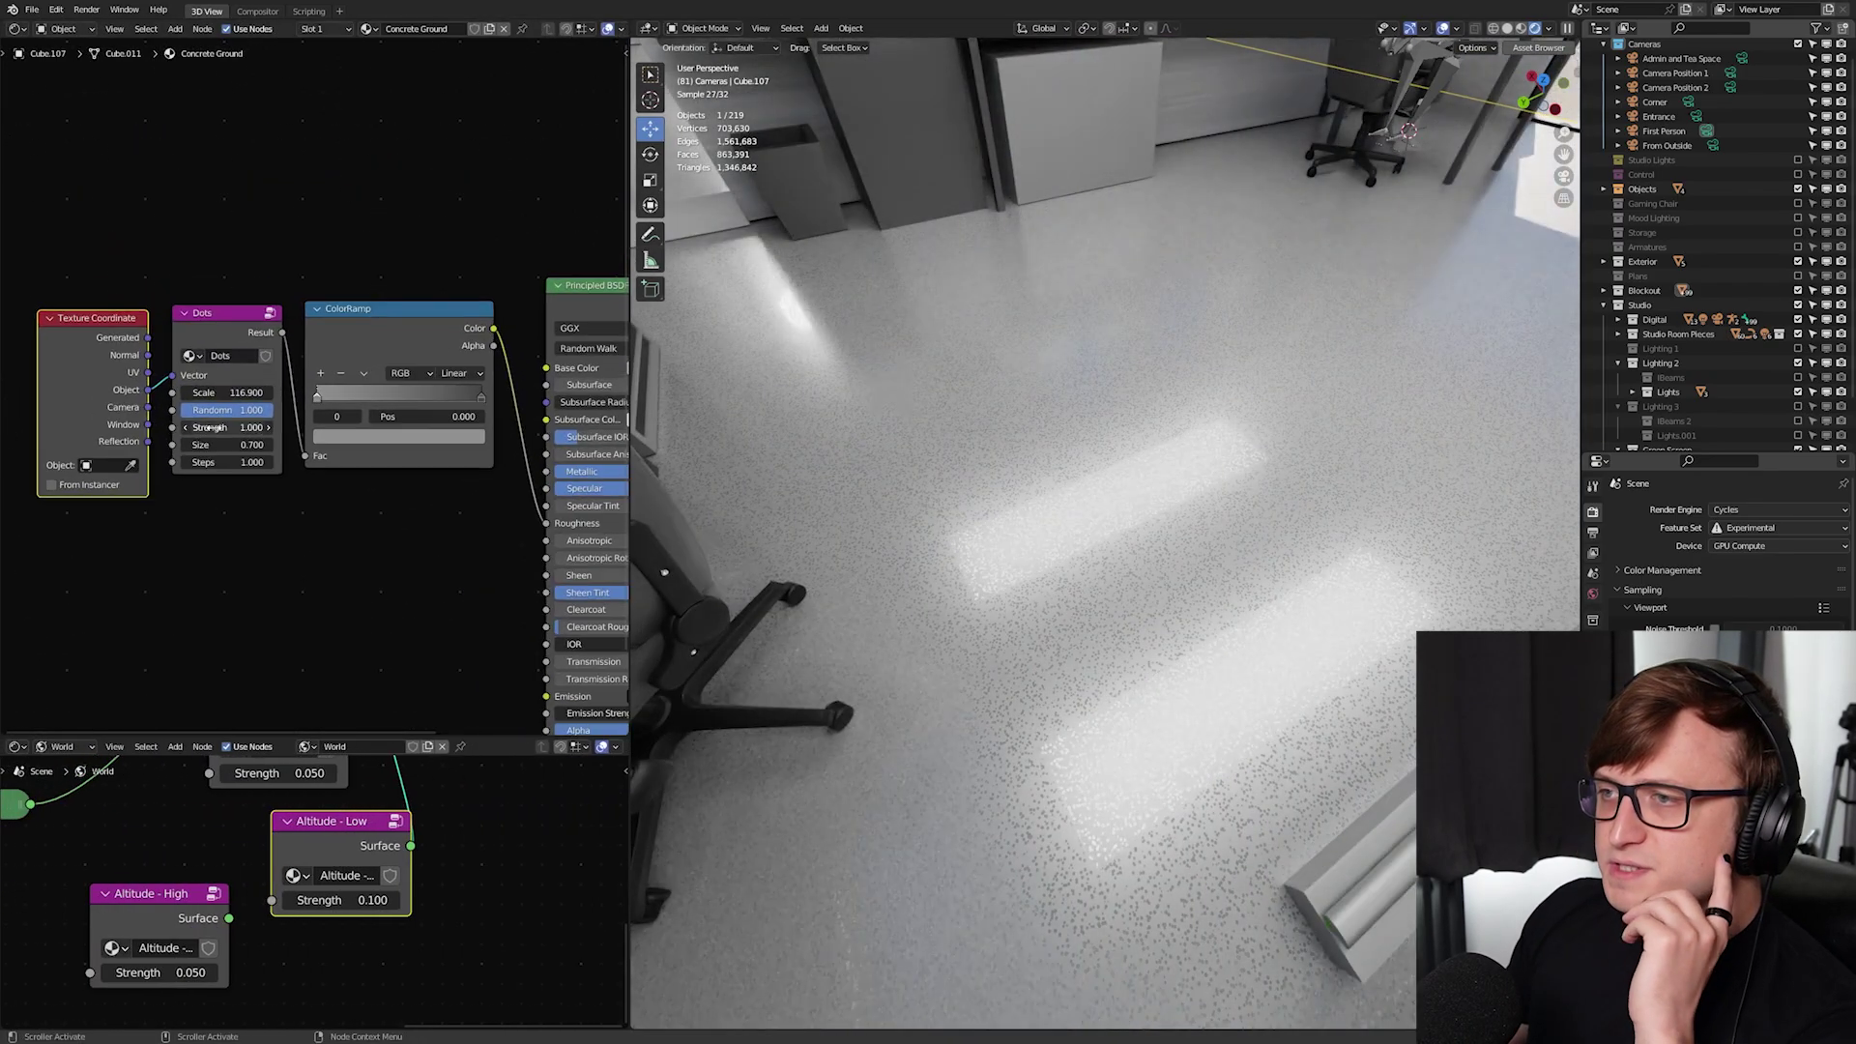
middle_click_drag(213, 426, 199, 310, "ctrl")
middle_click_drag(193, 293, 279, 290)
left_click_drag(276, 290, 266, 302)
middle_click_drag(266, 303, 242, 475, "ctrl")
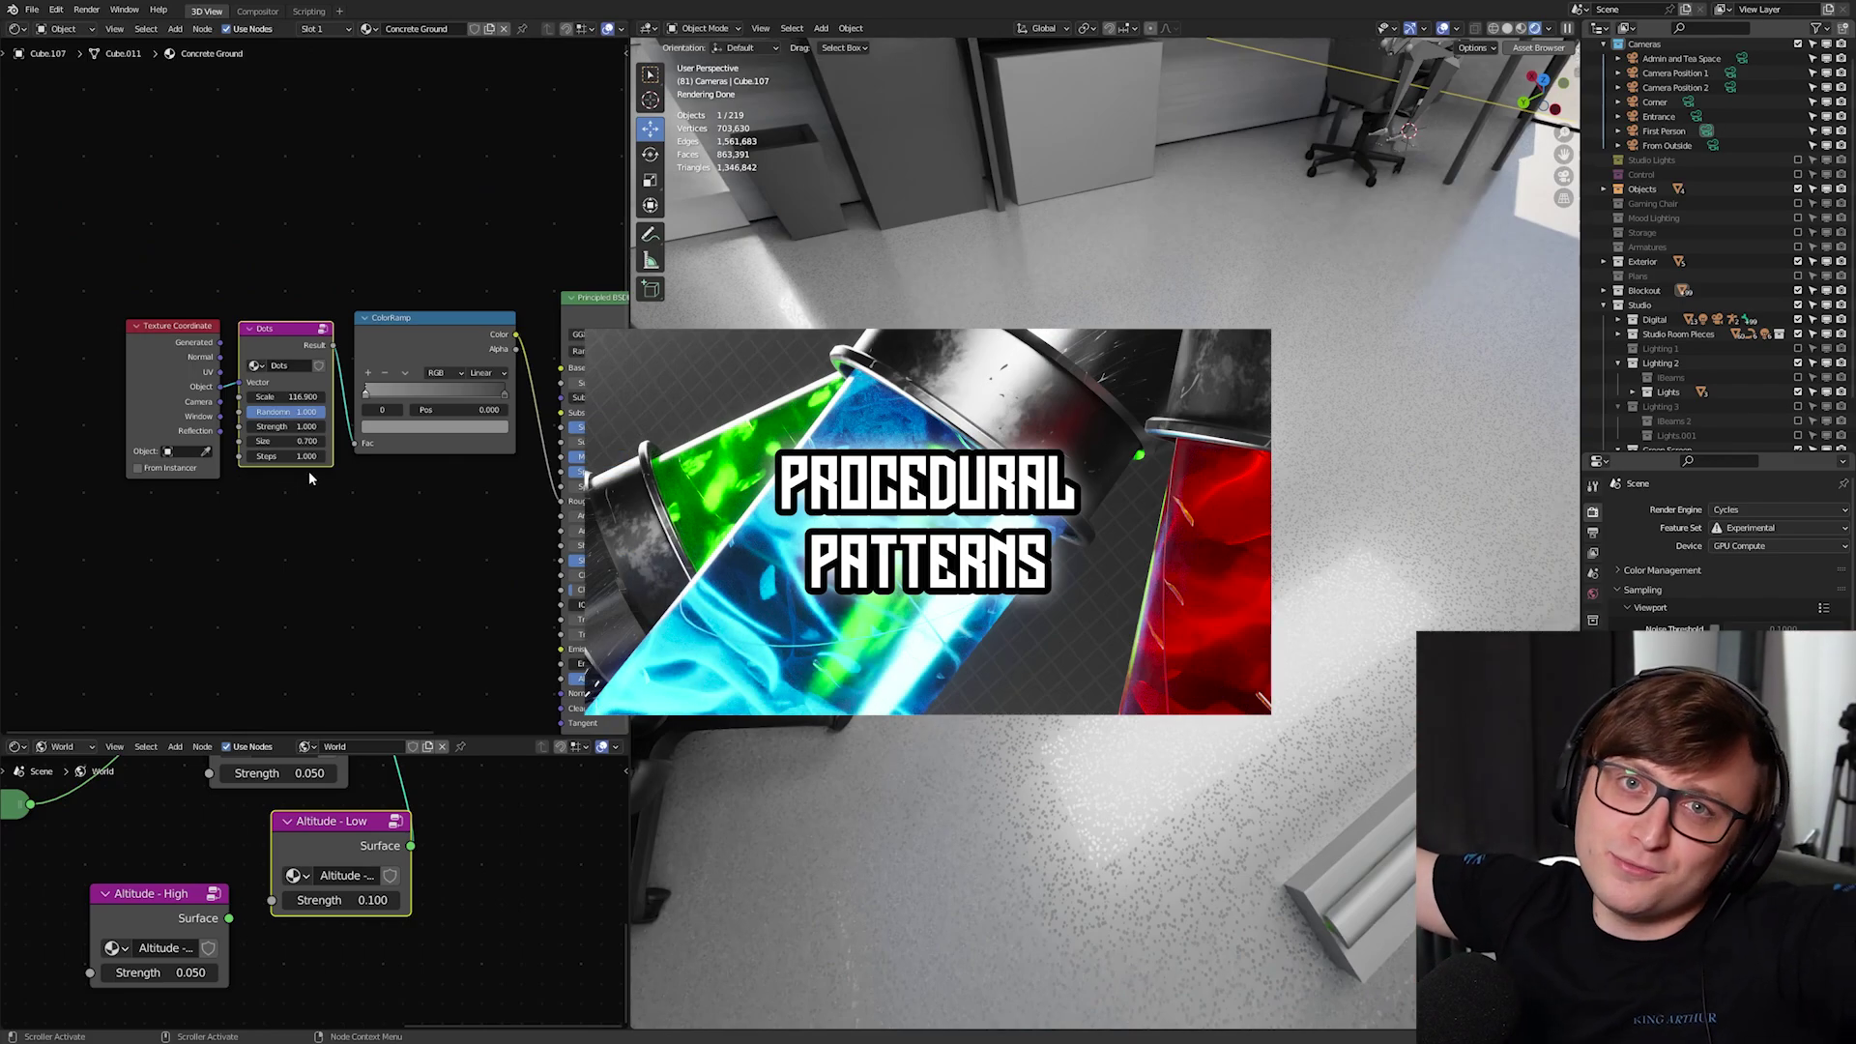
left_click(310, 472)
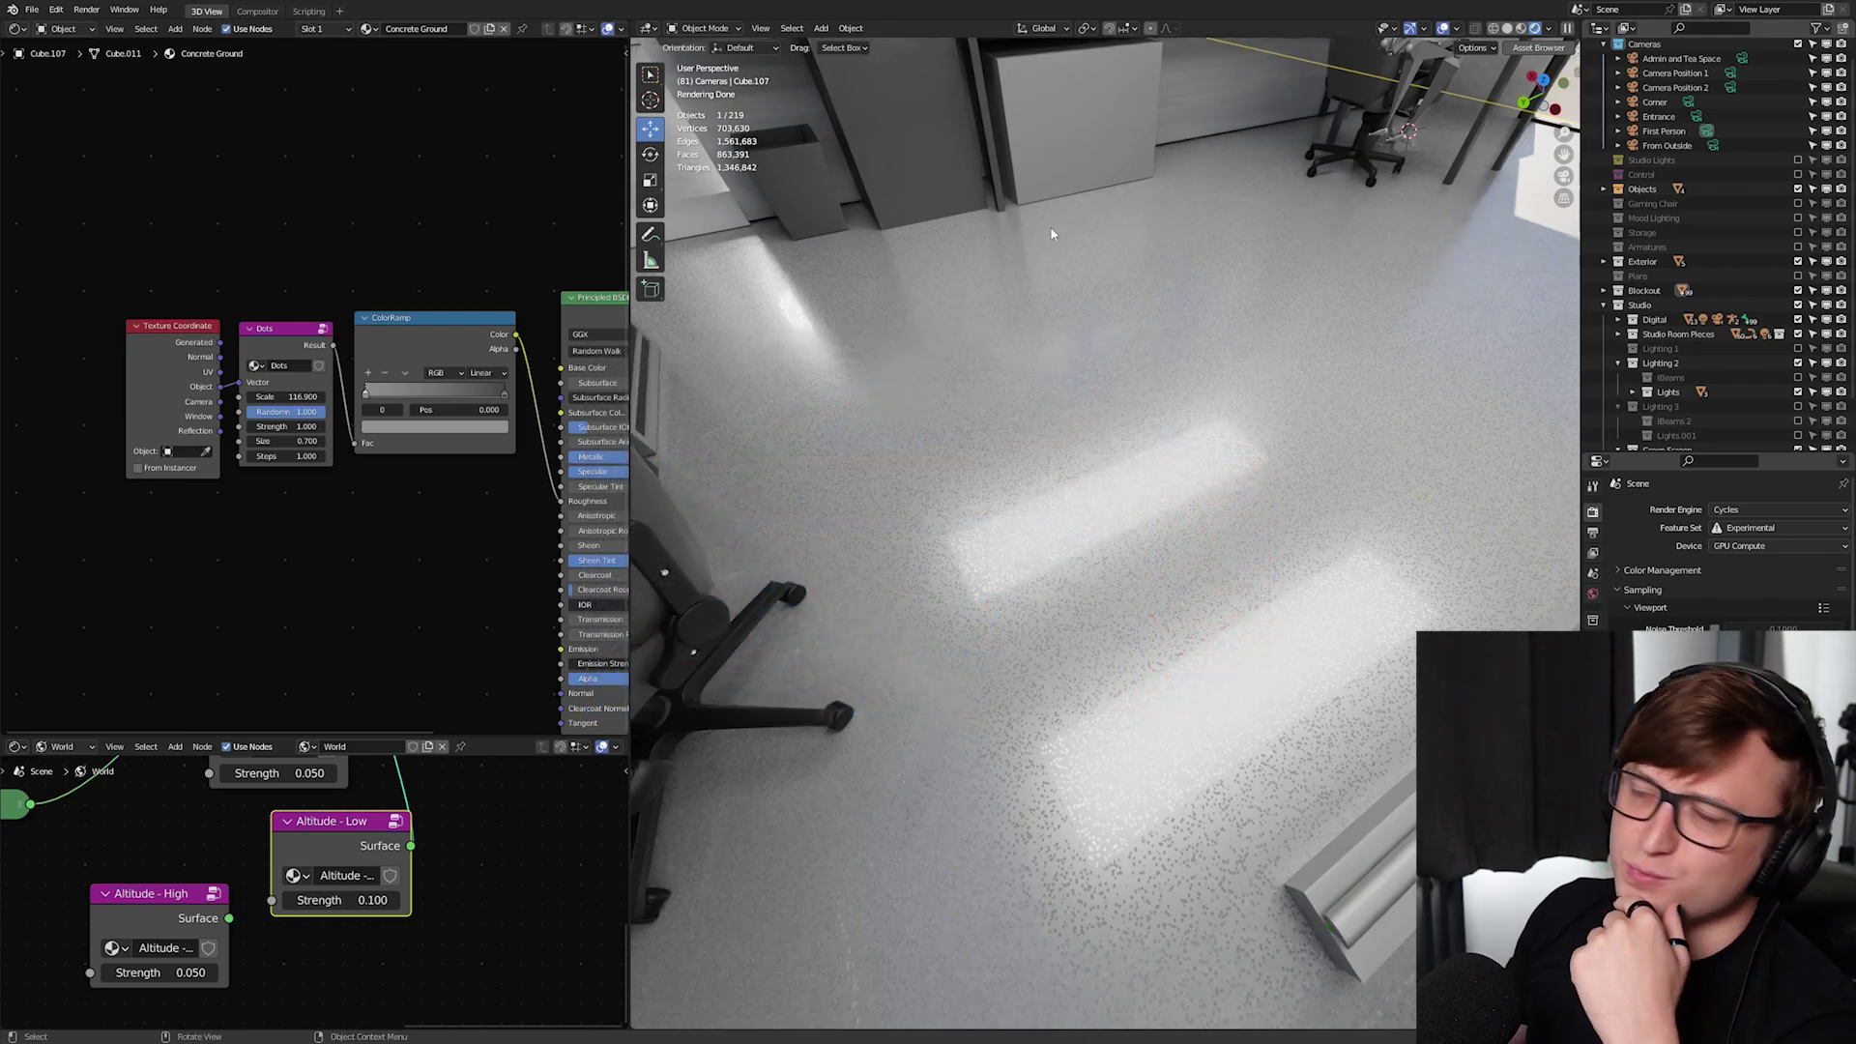
left_click_drag(630, 493, 443, 499)
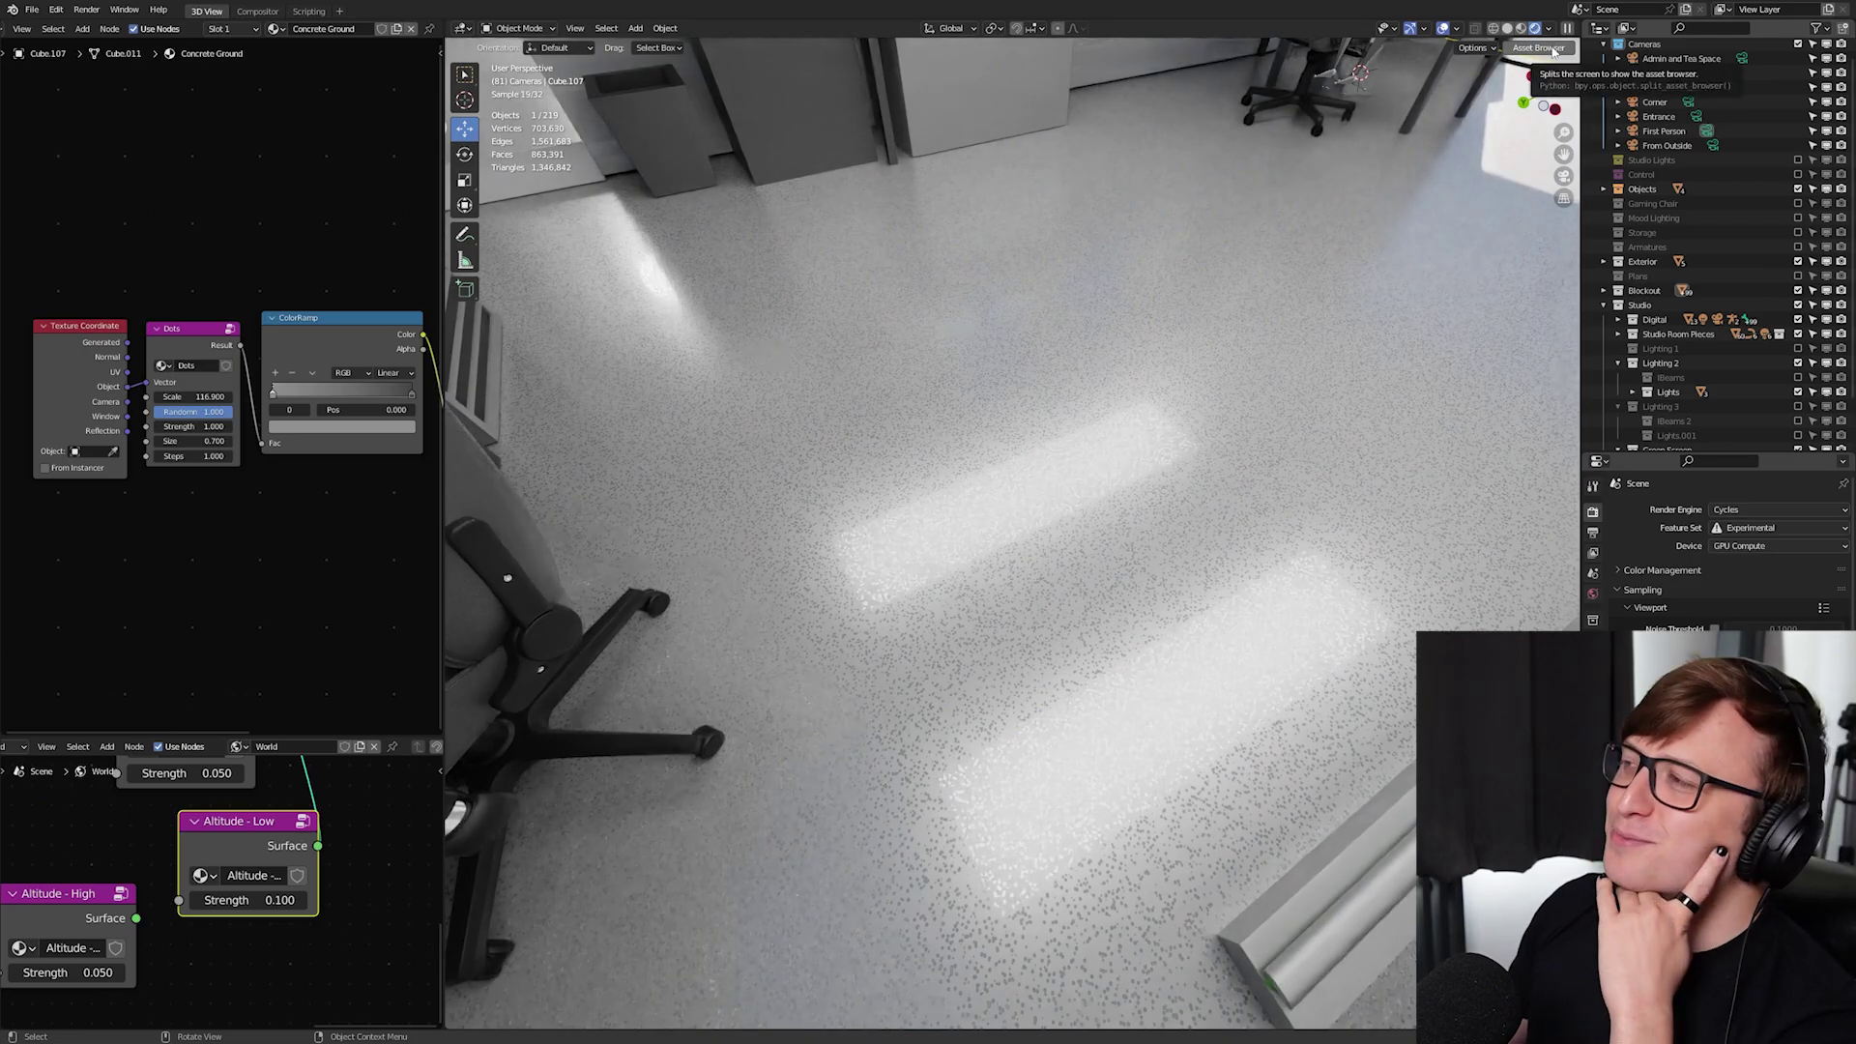
Show the Workspaces add-on settings and browse the Asset Library's Procedural Patterns shader node groups using the default parameters
left_click(1553, 50)
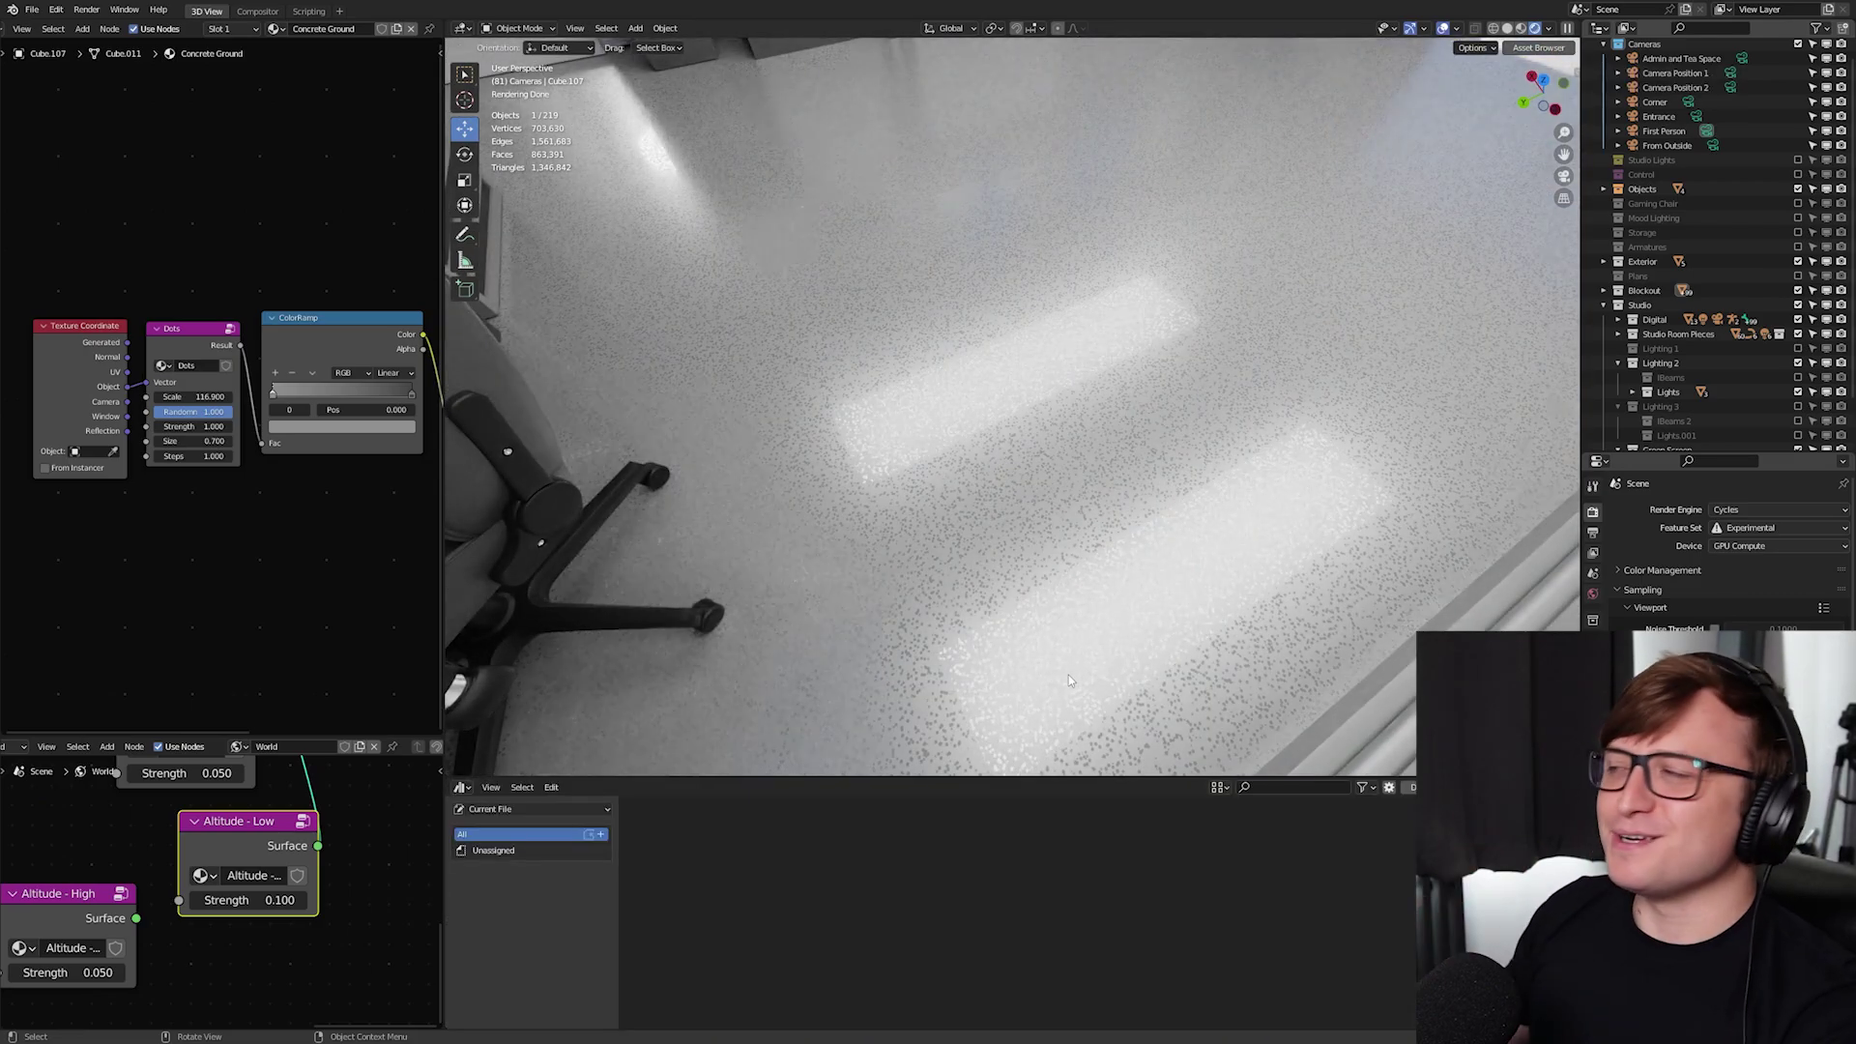
key("n")
left_click(1572, 317)
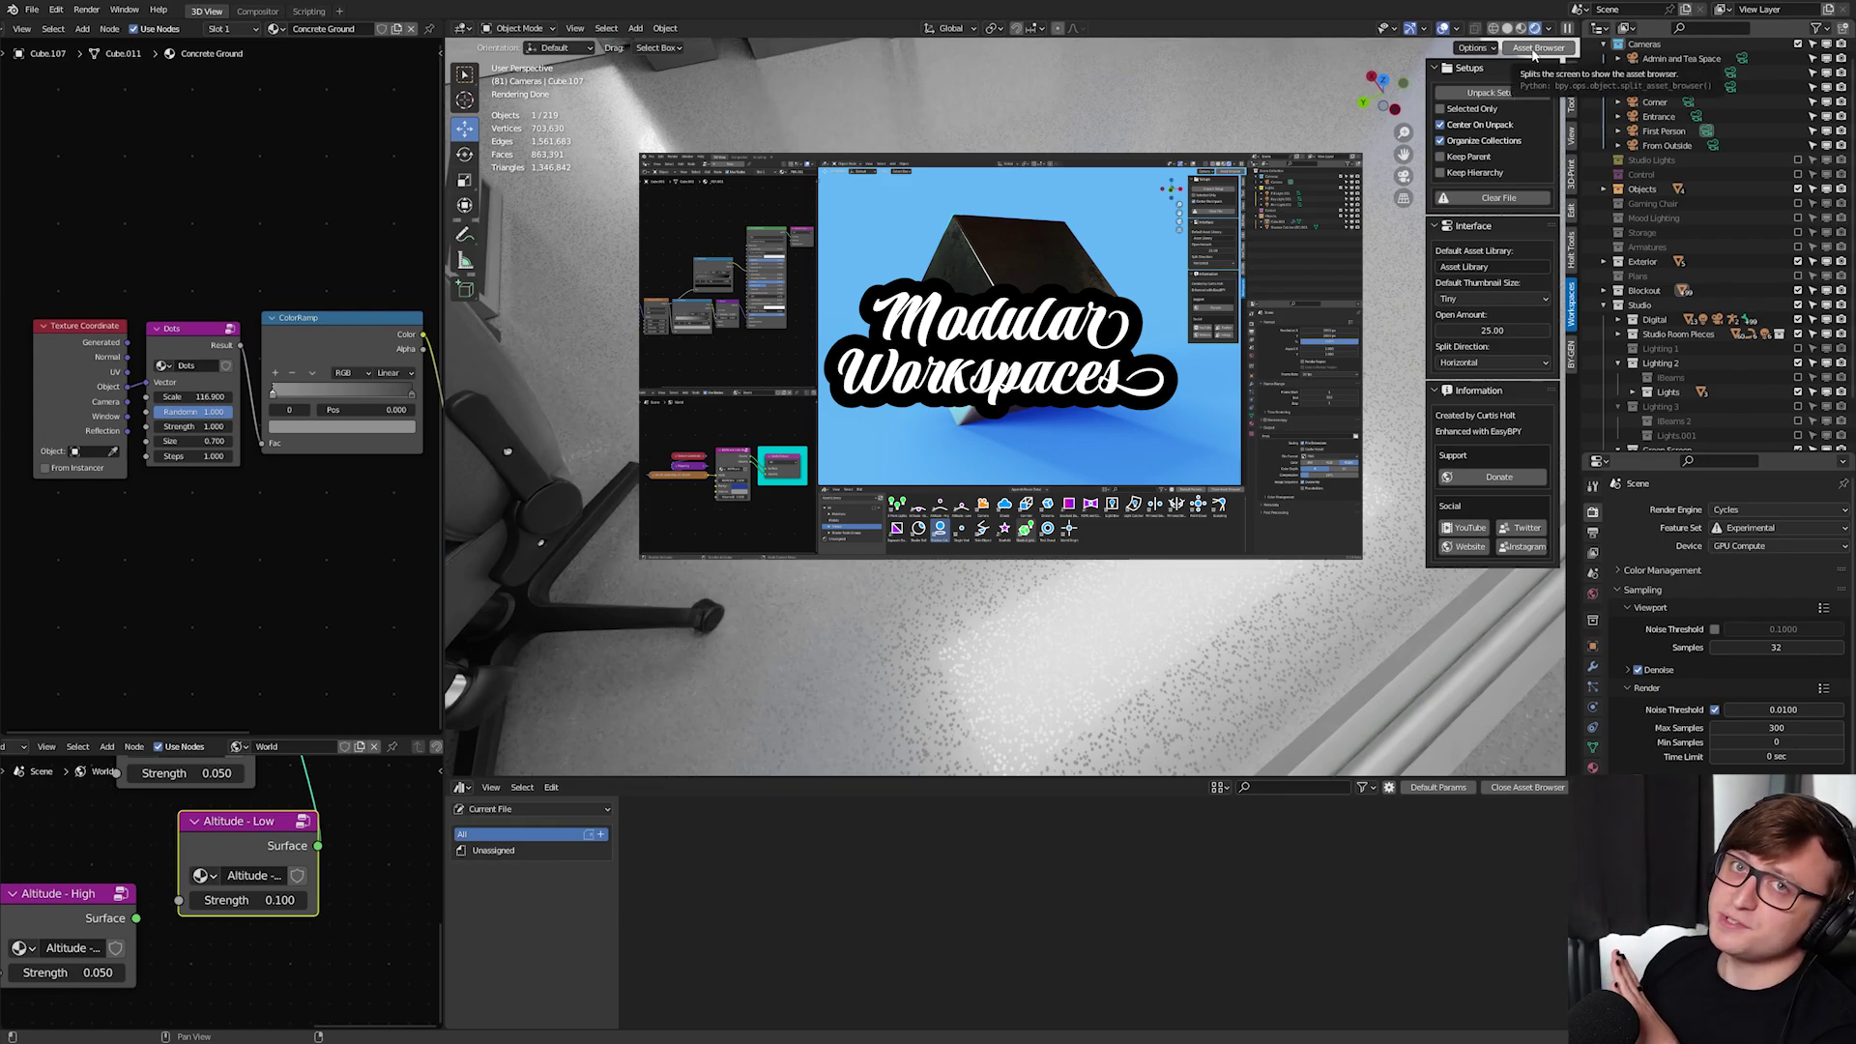
left_click(1439, 787)
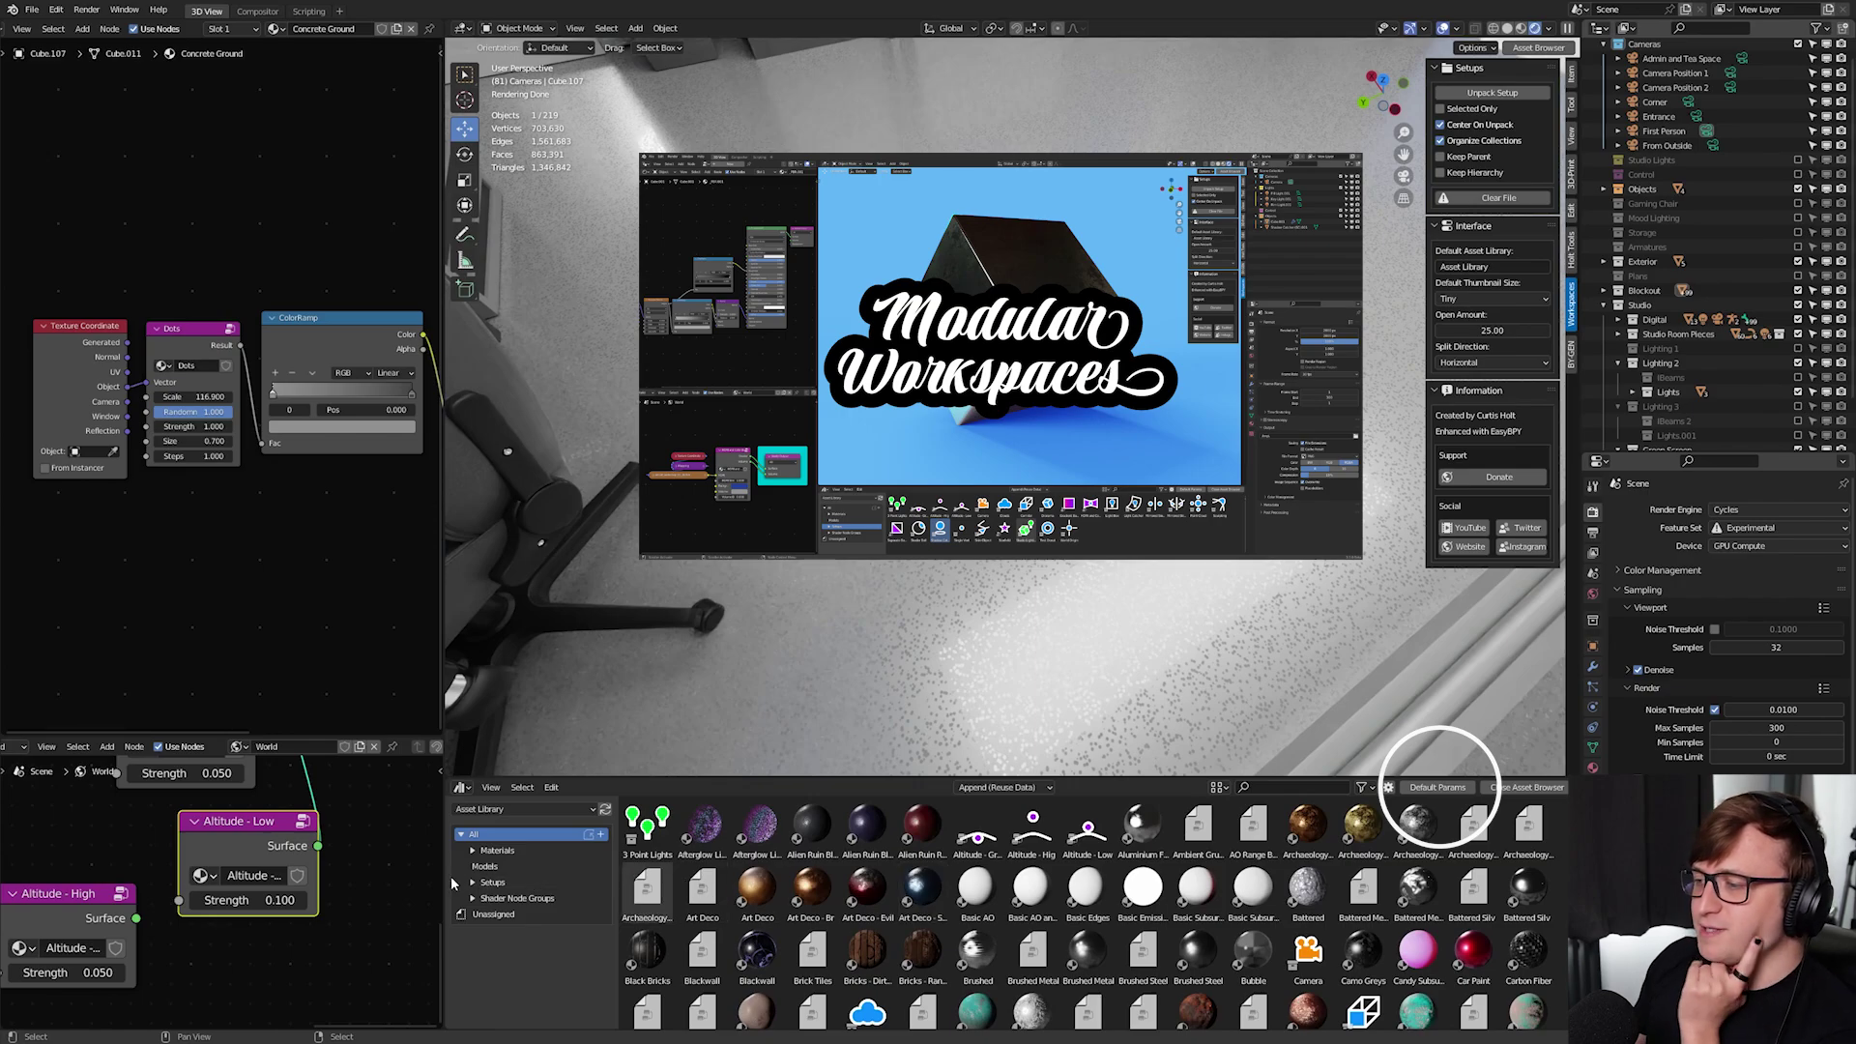
left_click(473, 898)
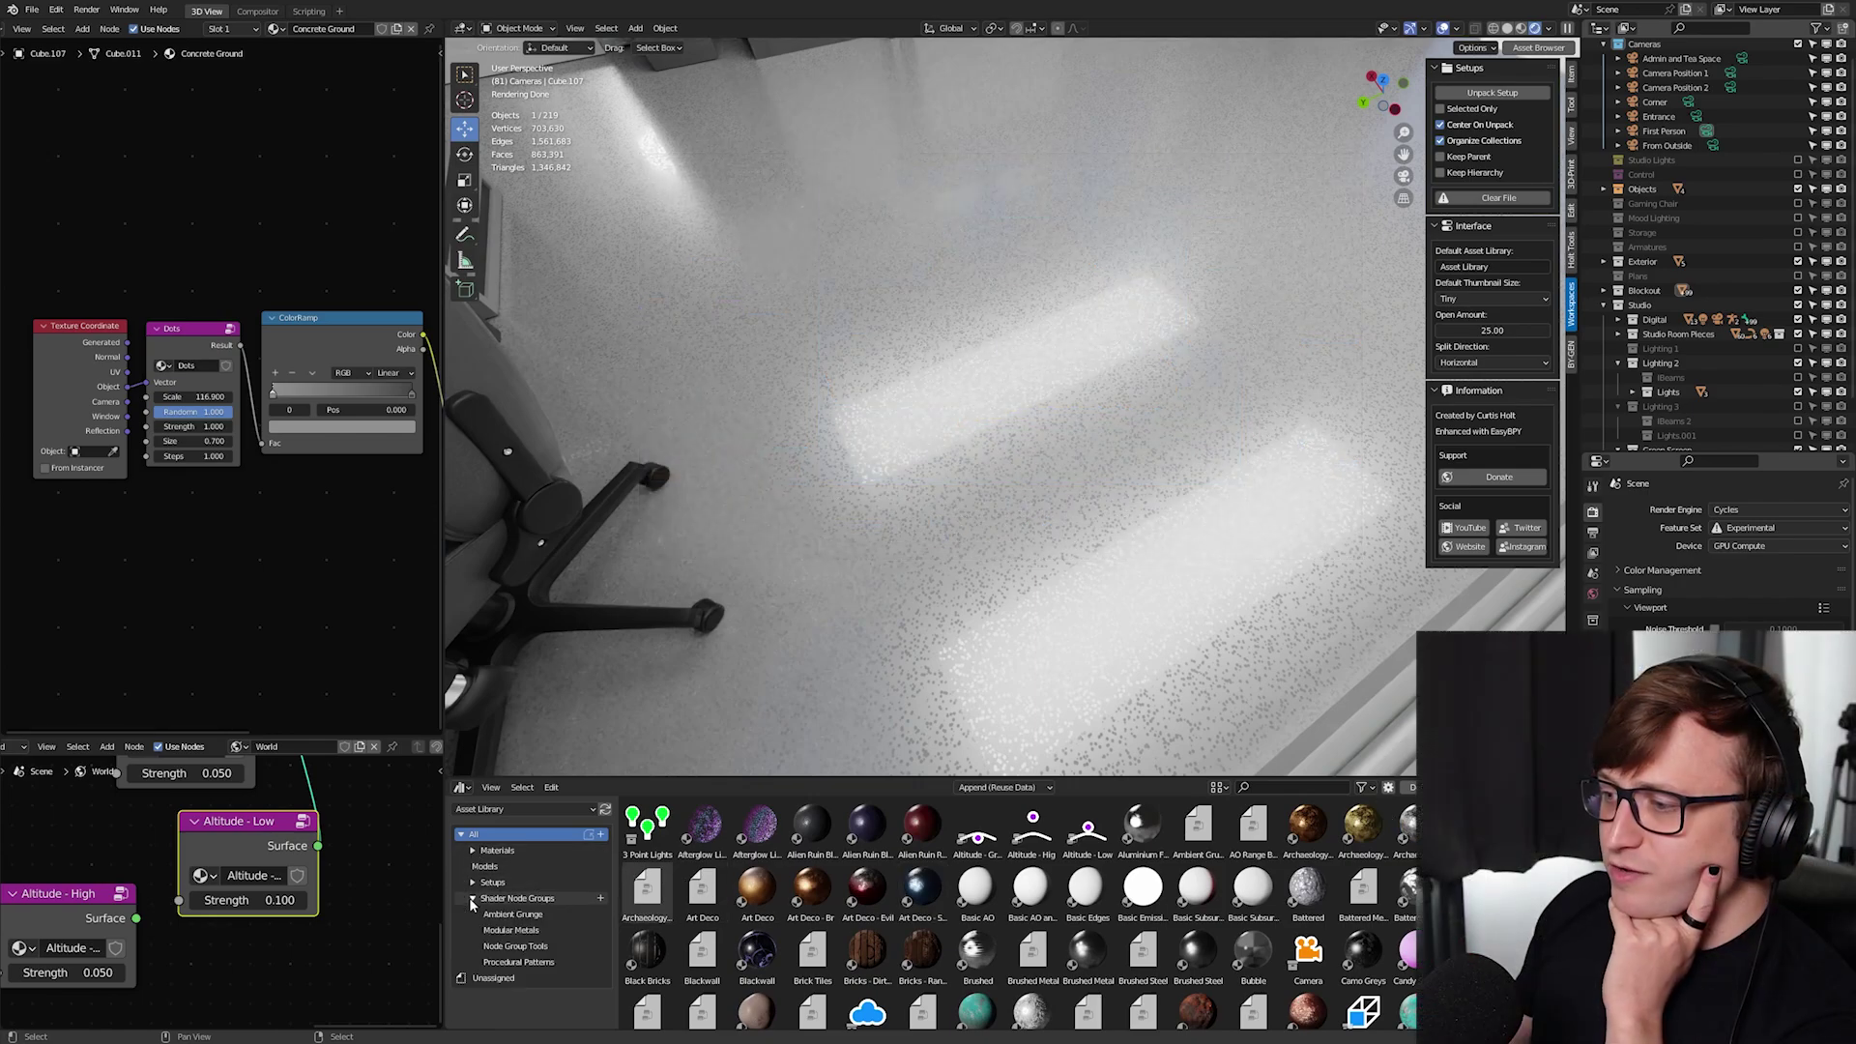
left_click(520, 962)
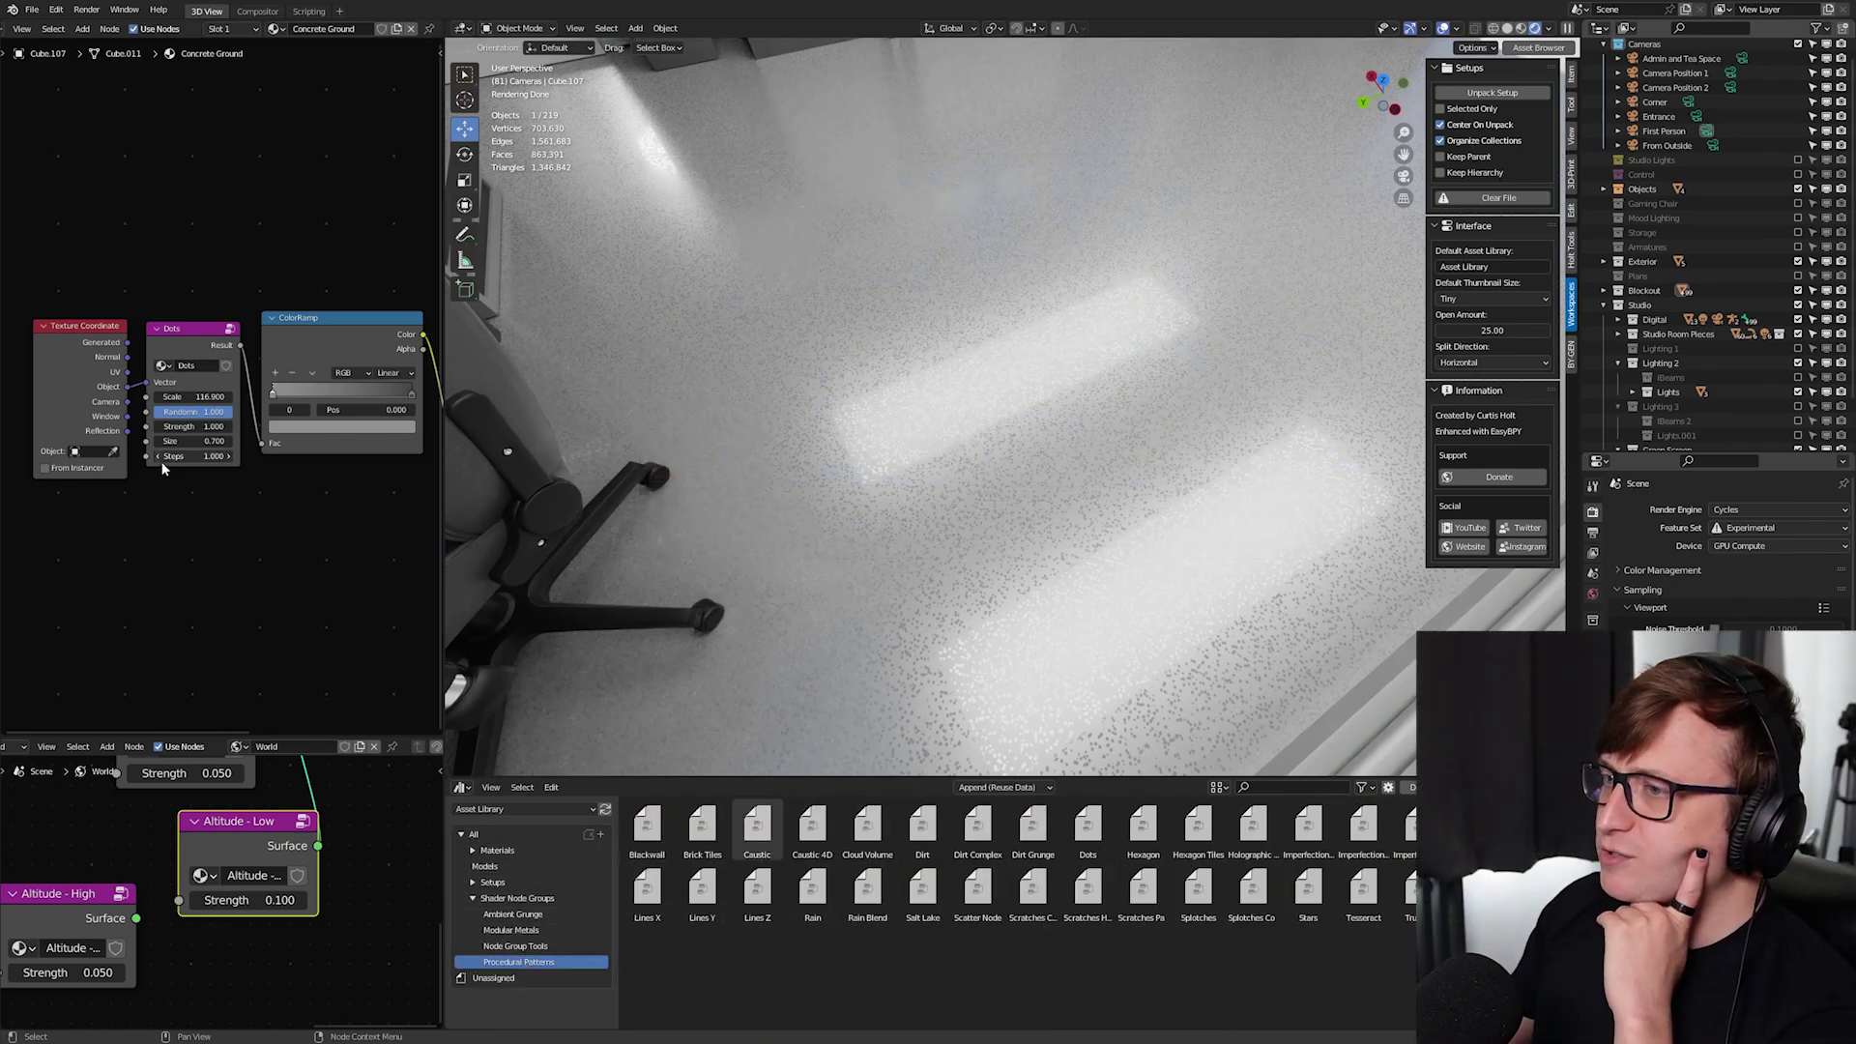
Add the Dirt pattern group to the Concrete Ground material, fed by Object coordinates, and connect it to the ColorRamp in place of Dots
middle_click_drag(170, 455, 199, 441)
left_click_drag(922, 827, 221, 502)
left_click_drag(156, 388, 207, 559)
left_click_drag(264, 522, 292, 431)
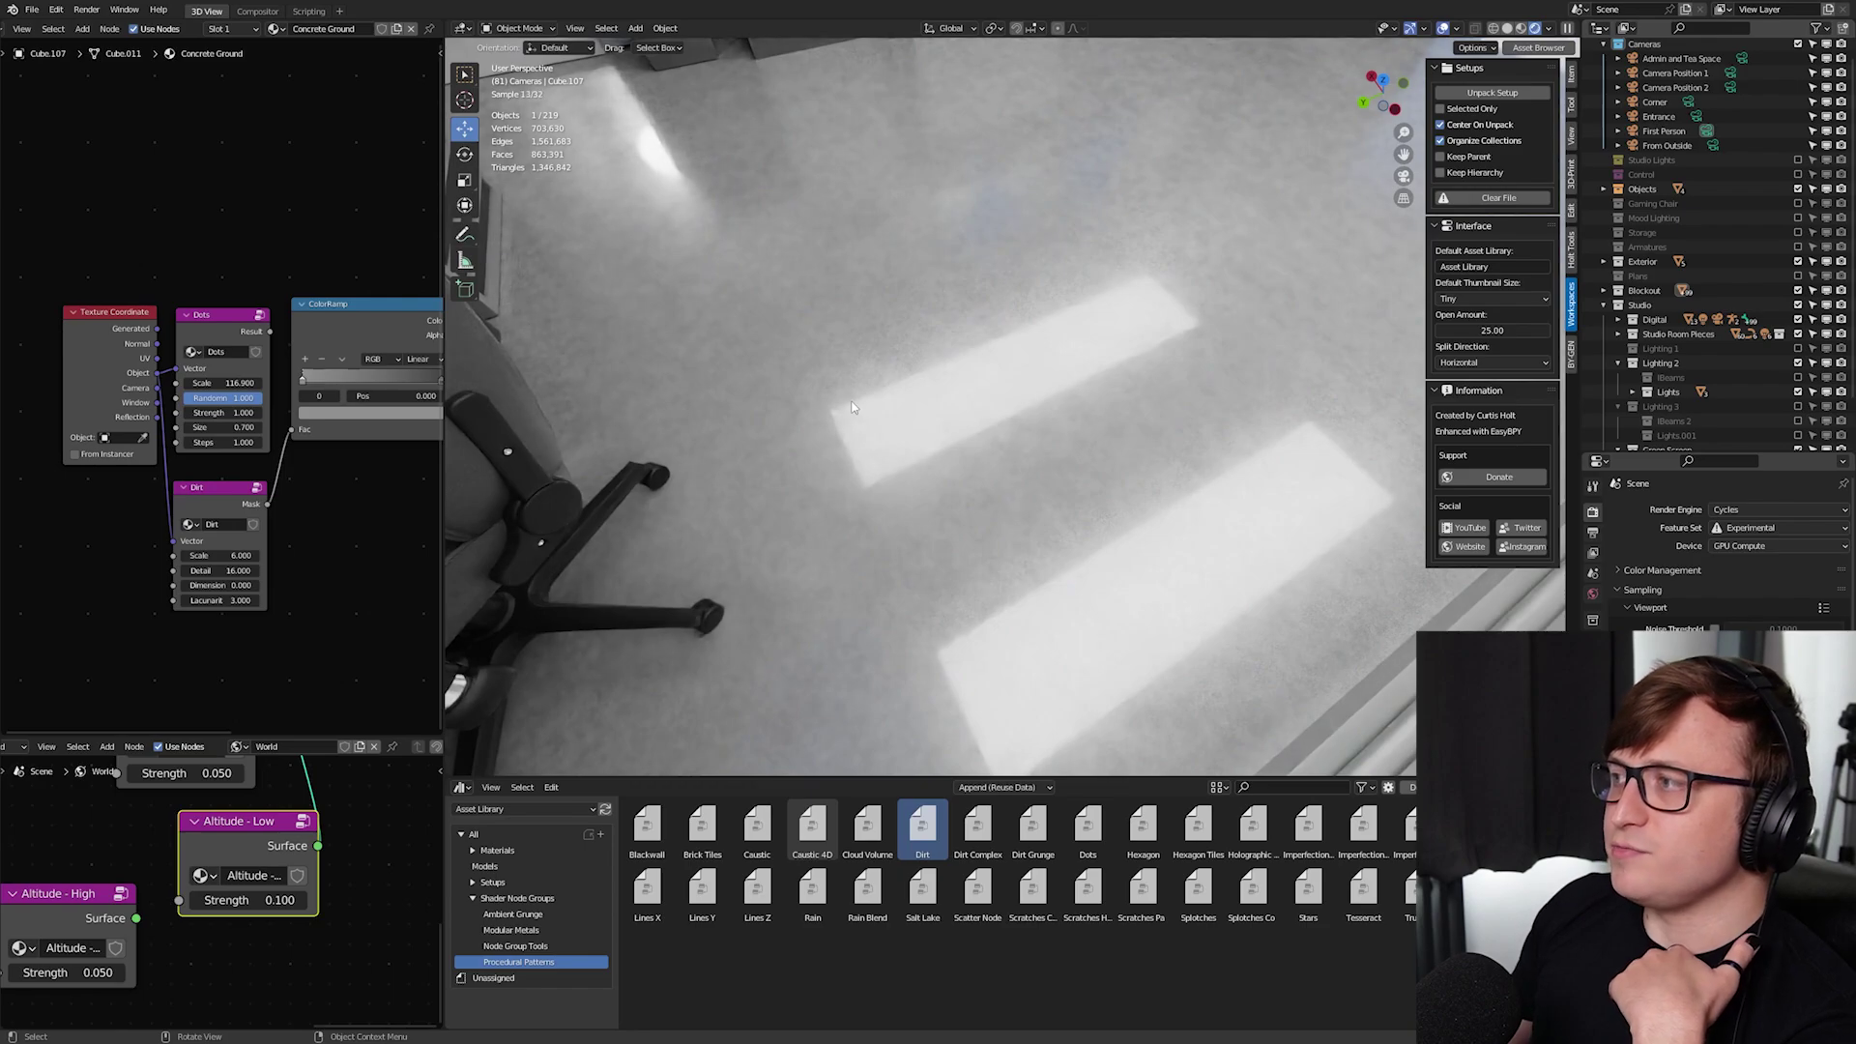
Examine the floor's light reflections up close, along the corridor and beneath the desks
middle_click_drag(985, 580, 937, 456)
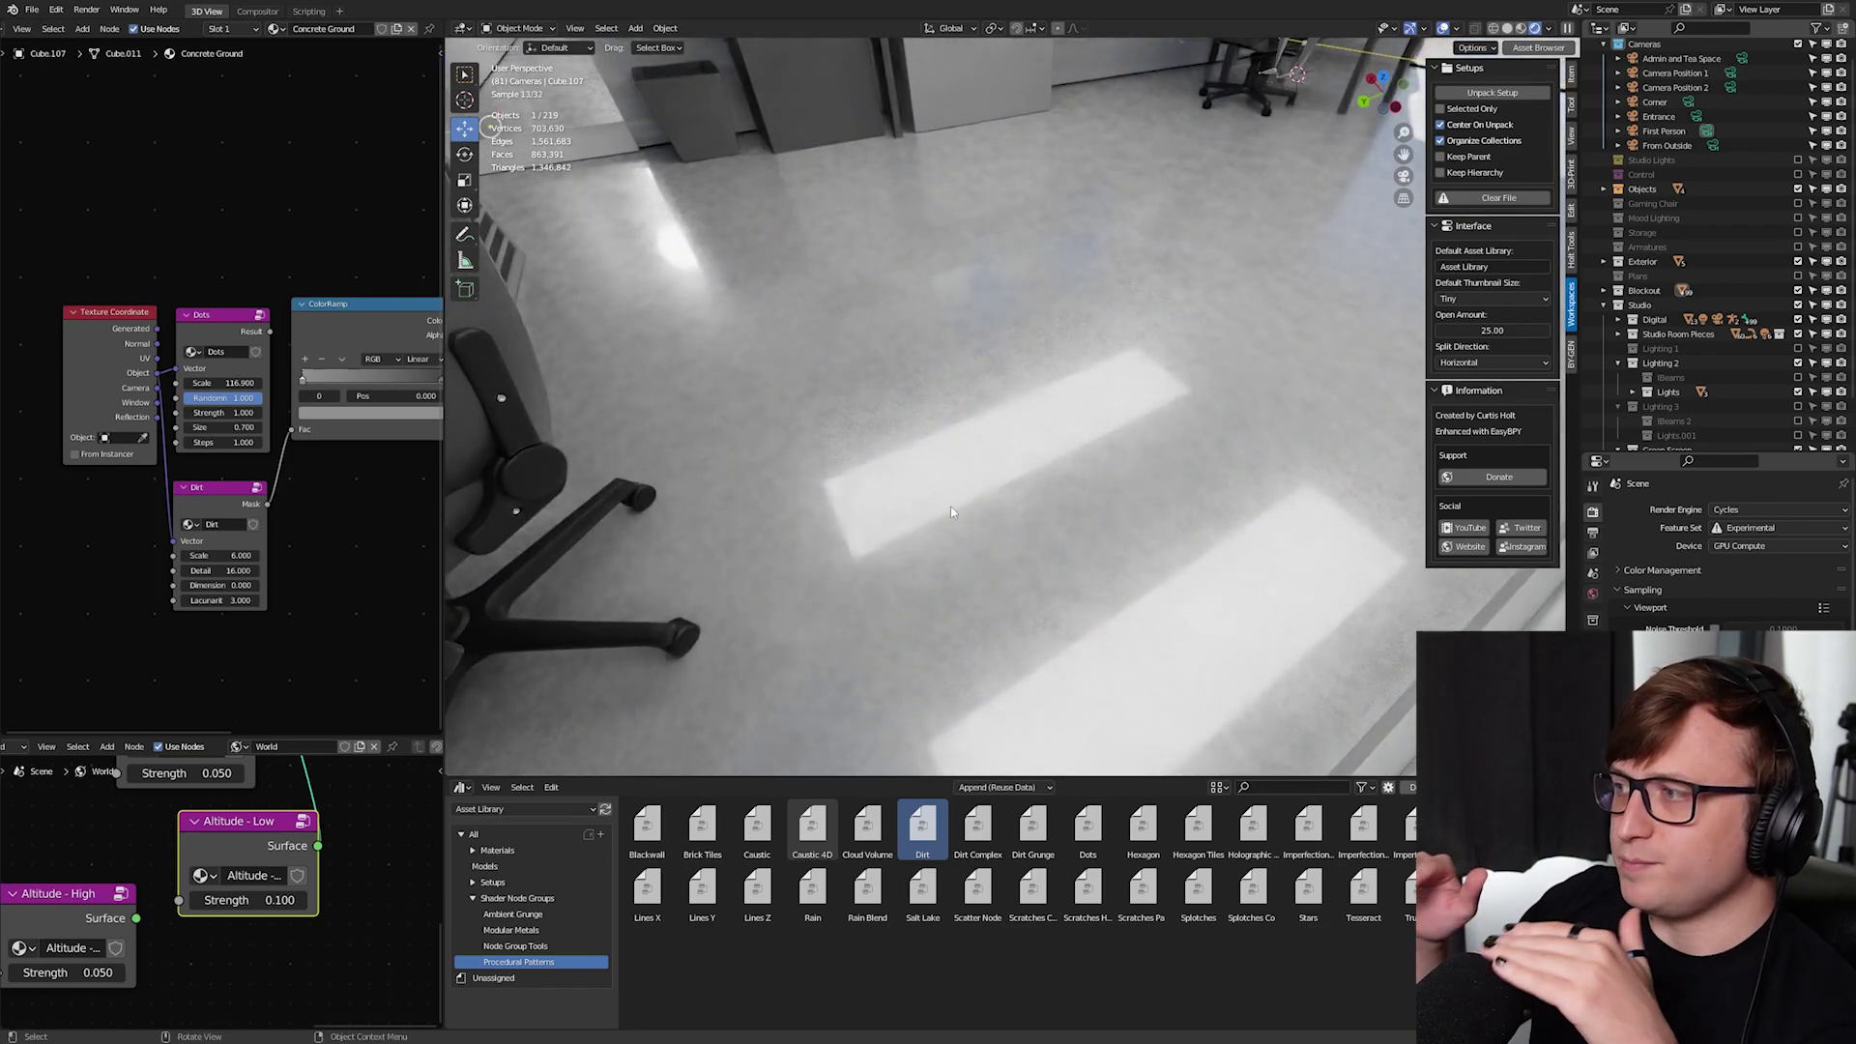
middle_click_drag(952, 512, 898, 400)
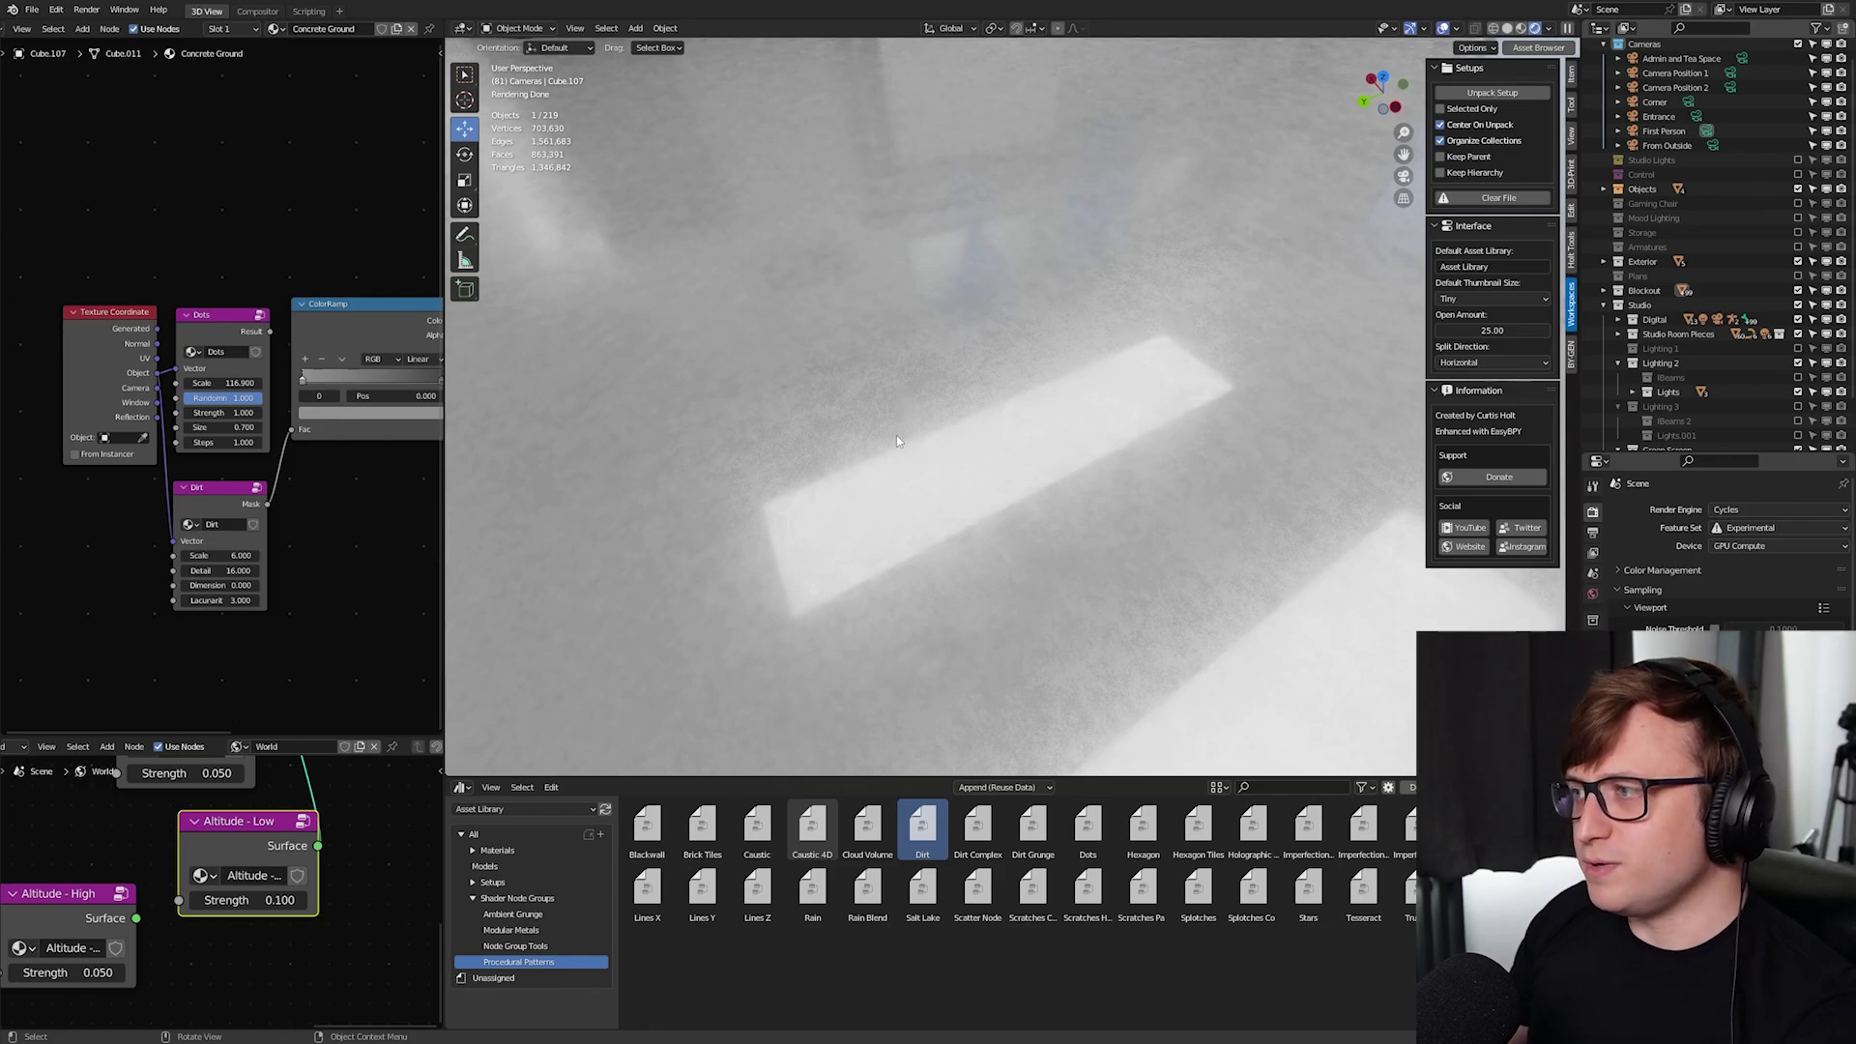
scroll(870, 490, "down", 8)
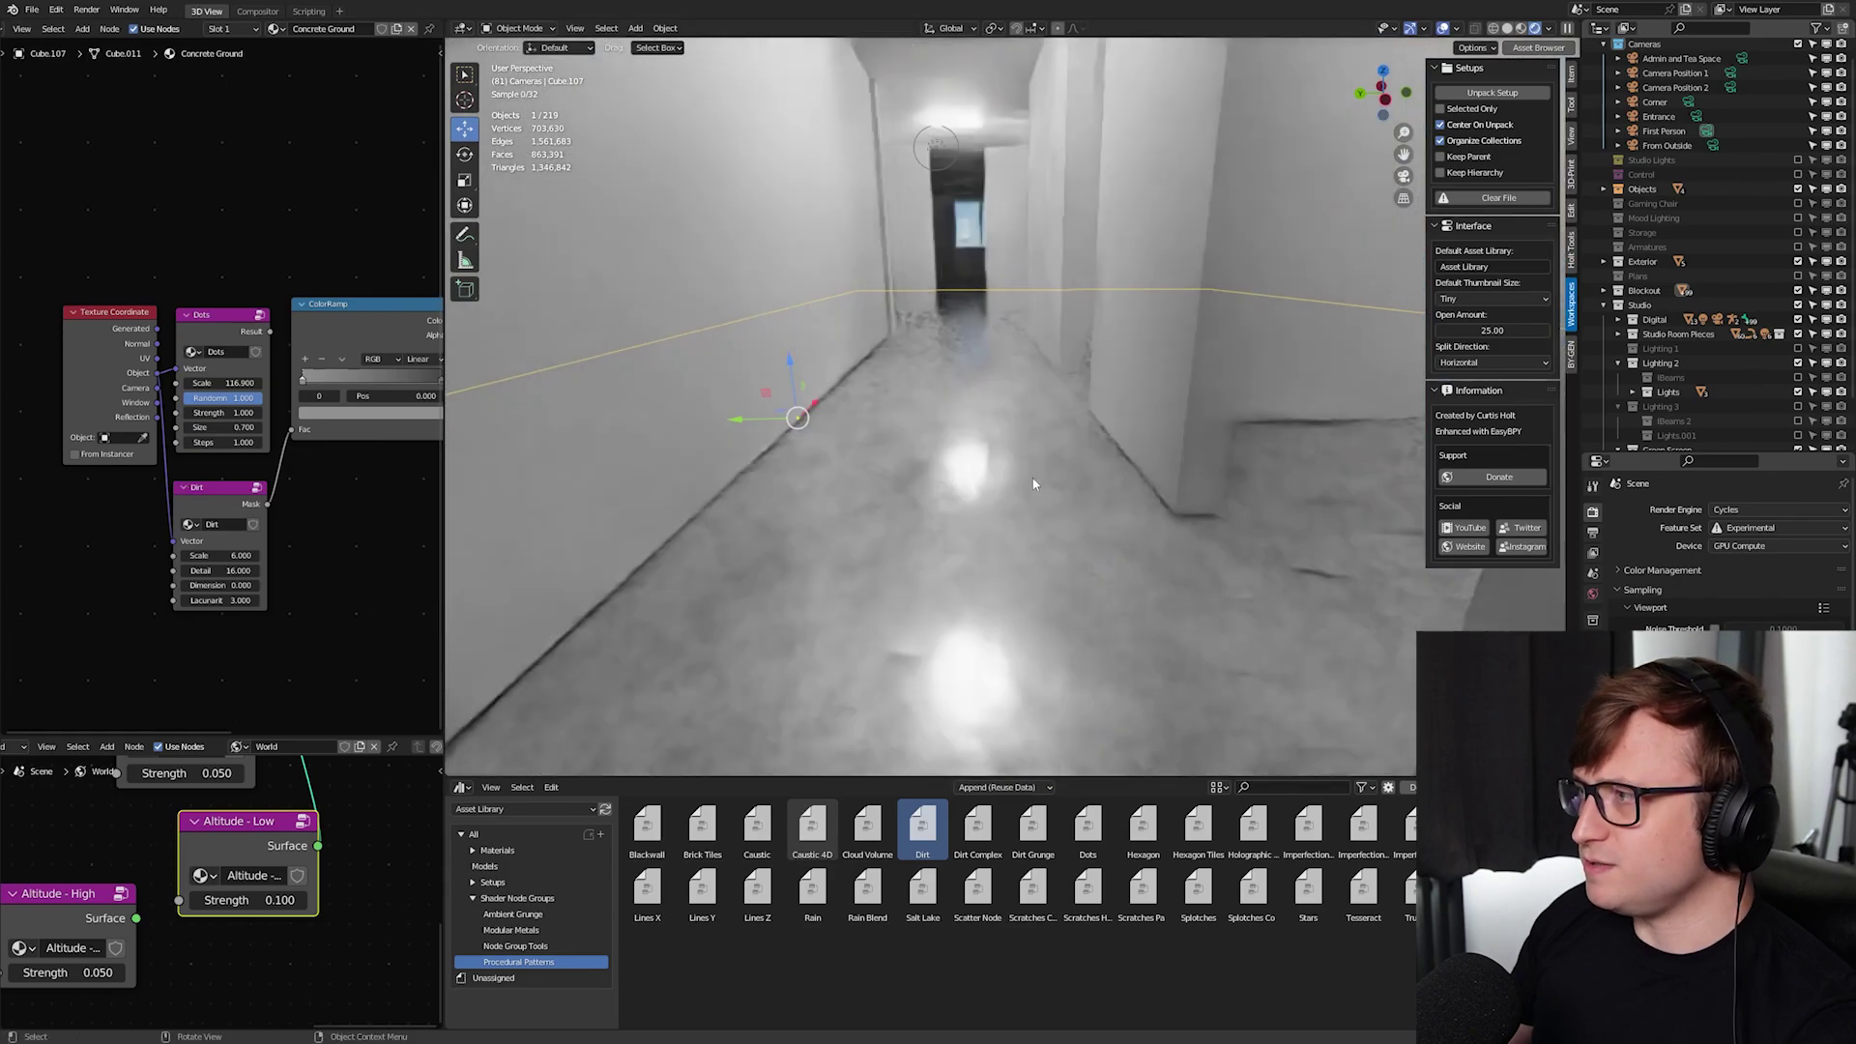
middle_click_drag(1036, 485, 847, 375)
middle_click_drag(882, 600, 1187, 557)
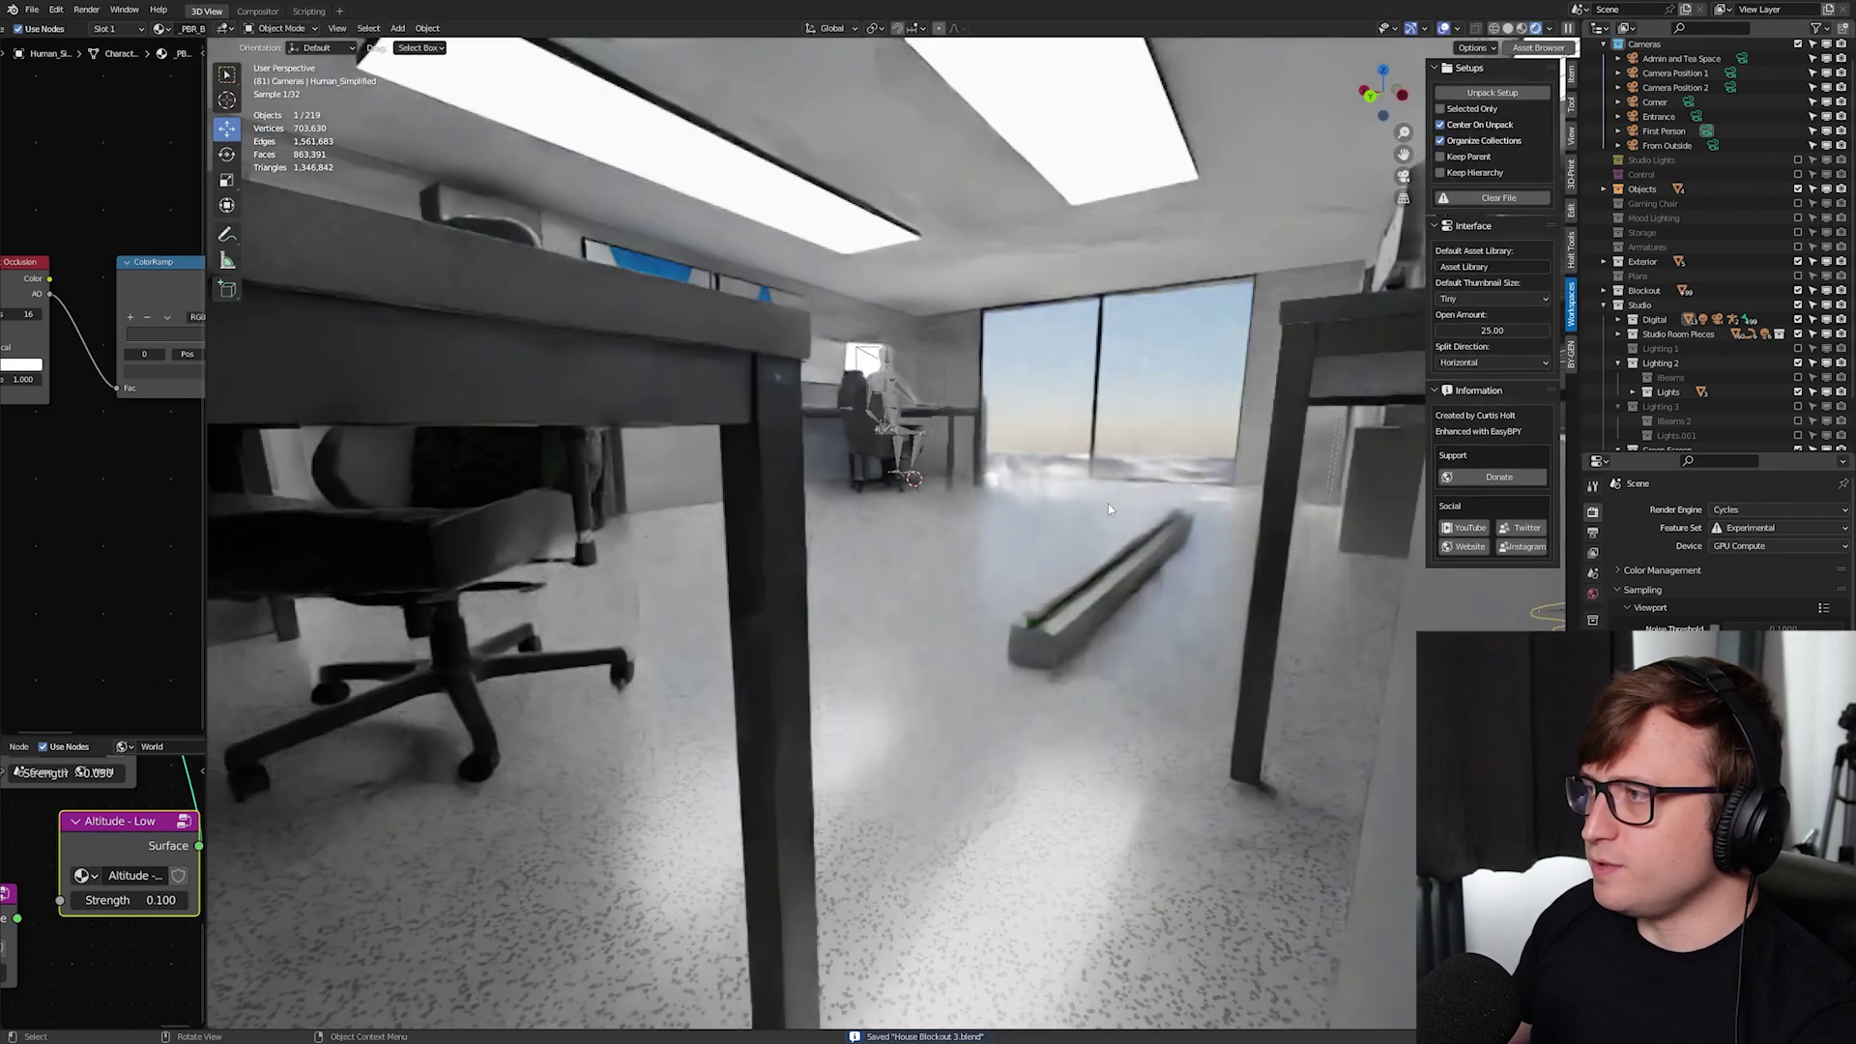
middle_click_drag(1108, 503, 813, 663)
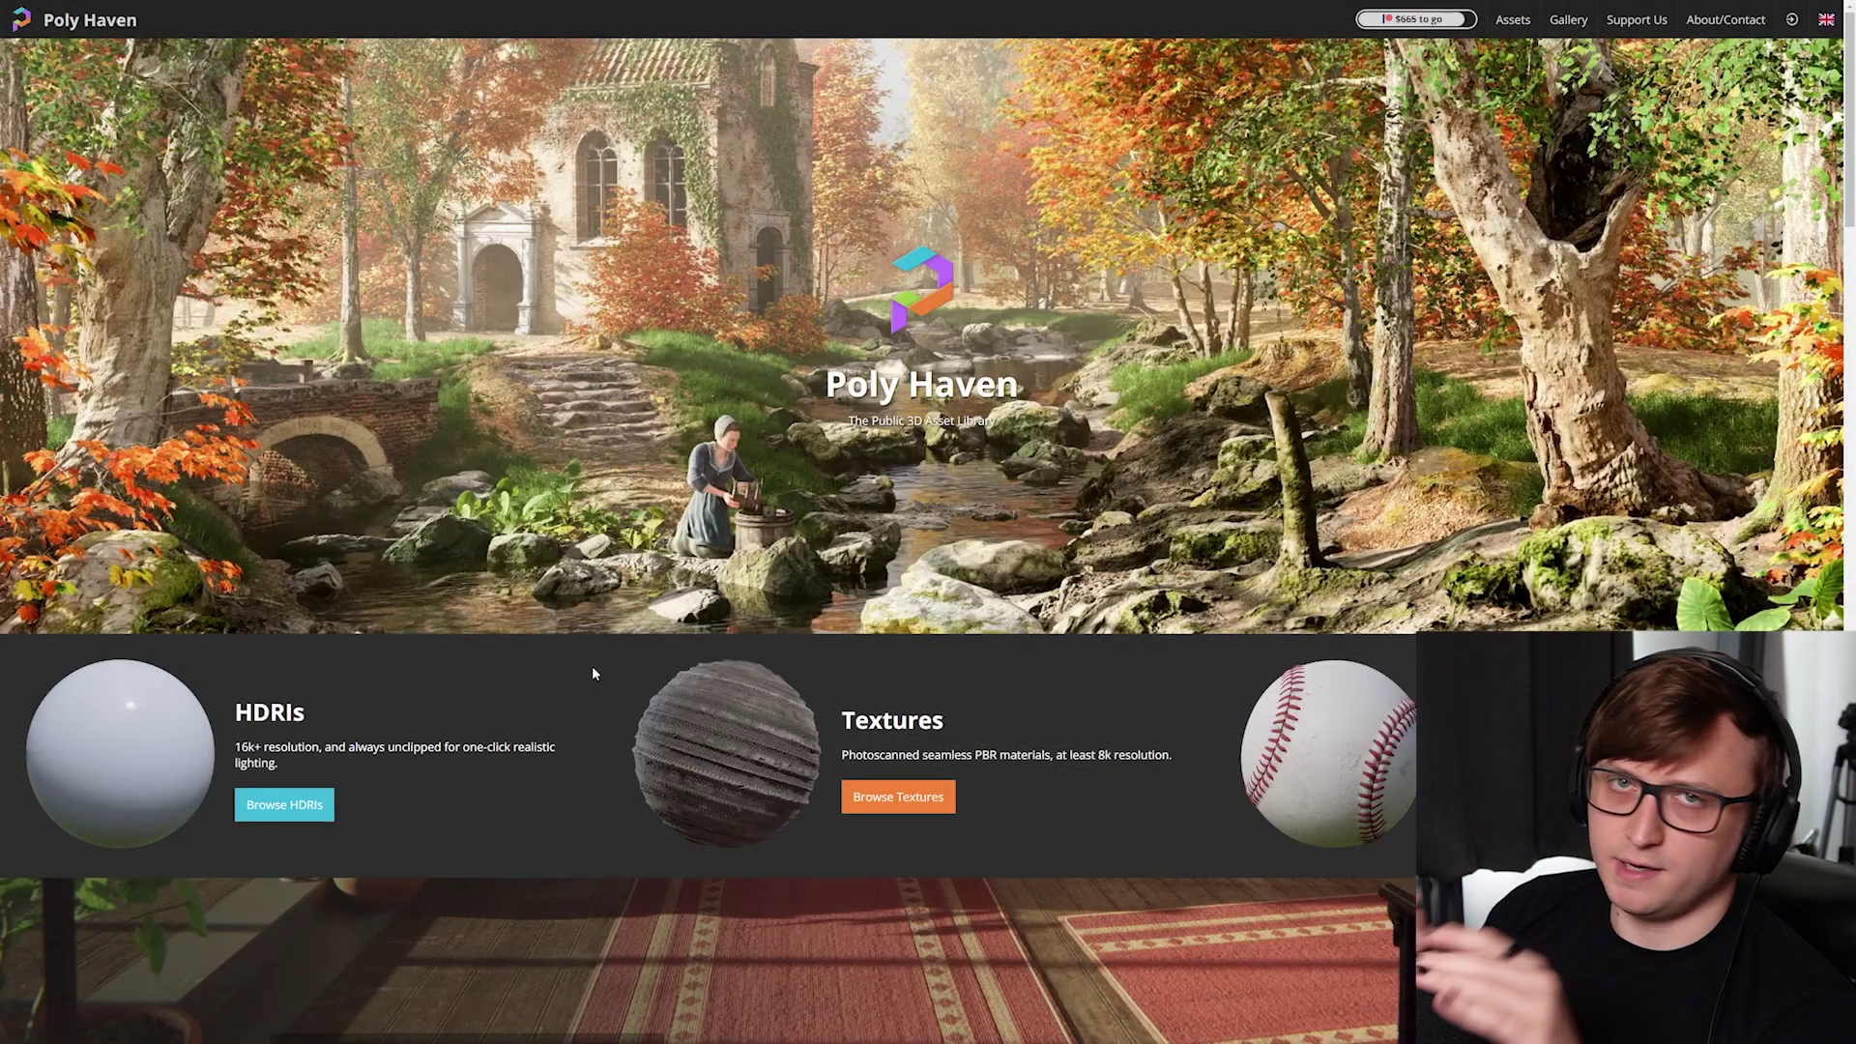
Switch to the Poly Haven website, browse its texture library and search for wood
scroll(595, 663, "down", 2)
scroll(607, 658, "down", 4)
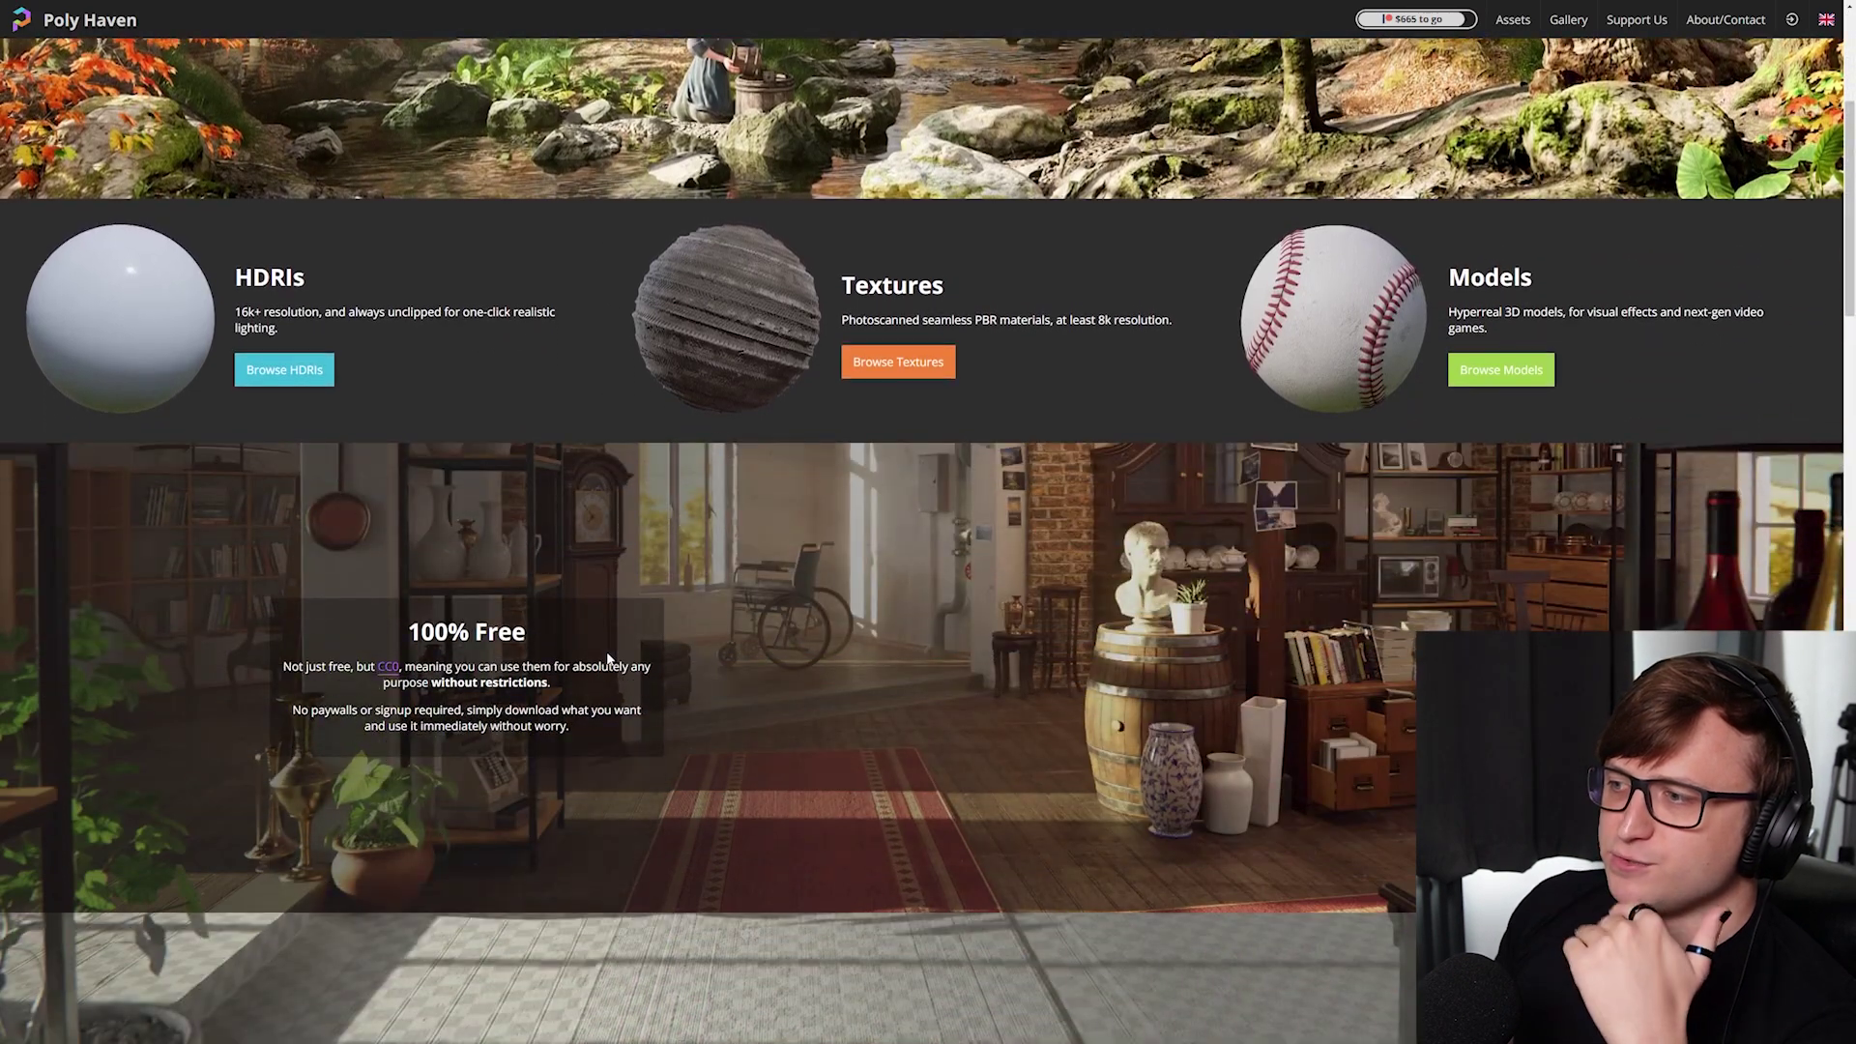
scroll(735, 532, "up", 2)
scroll(726, 548, "up", 2)
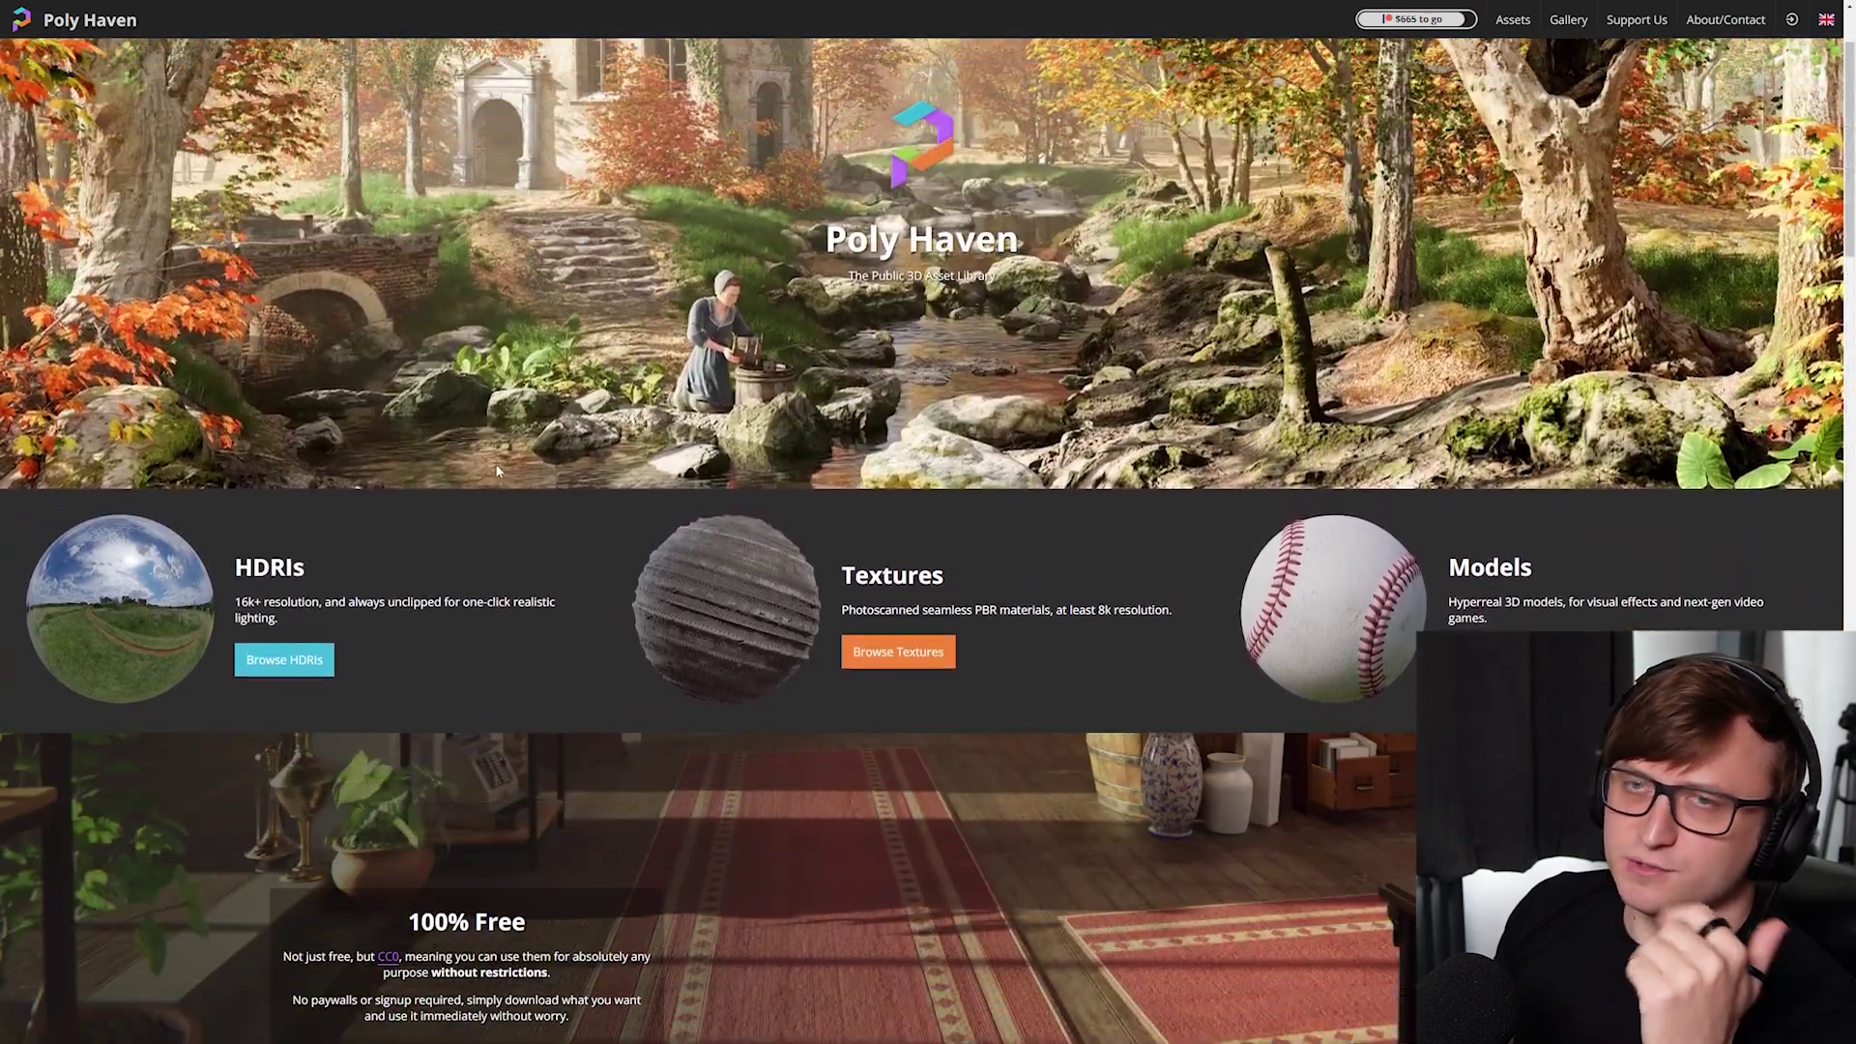
left_click(896, 653)
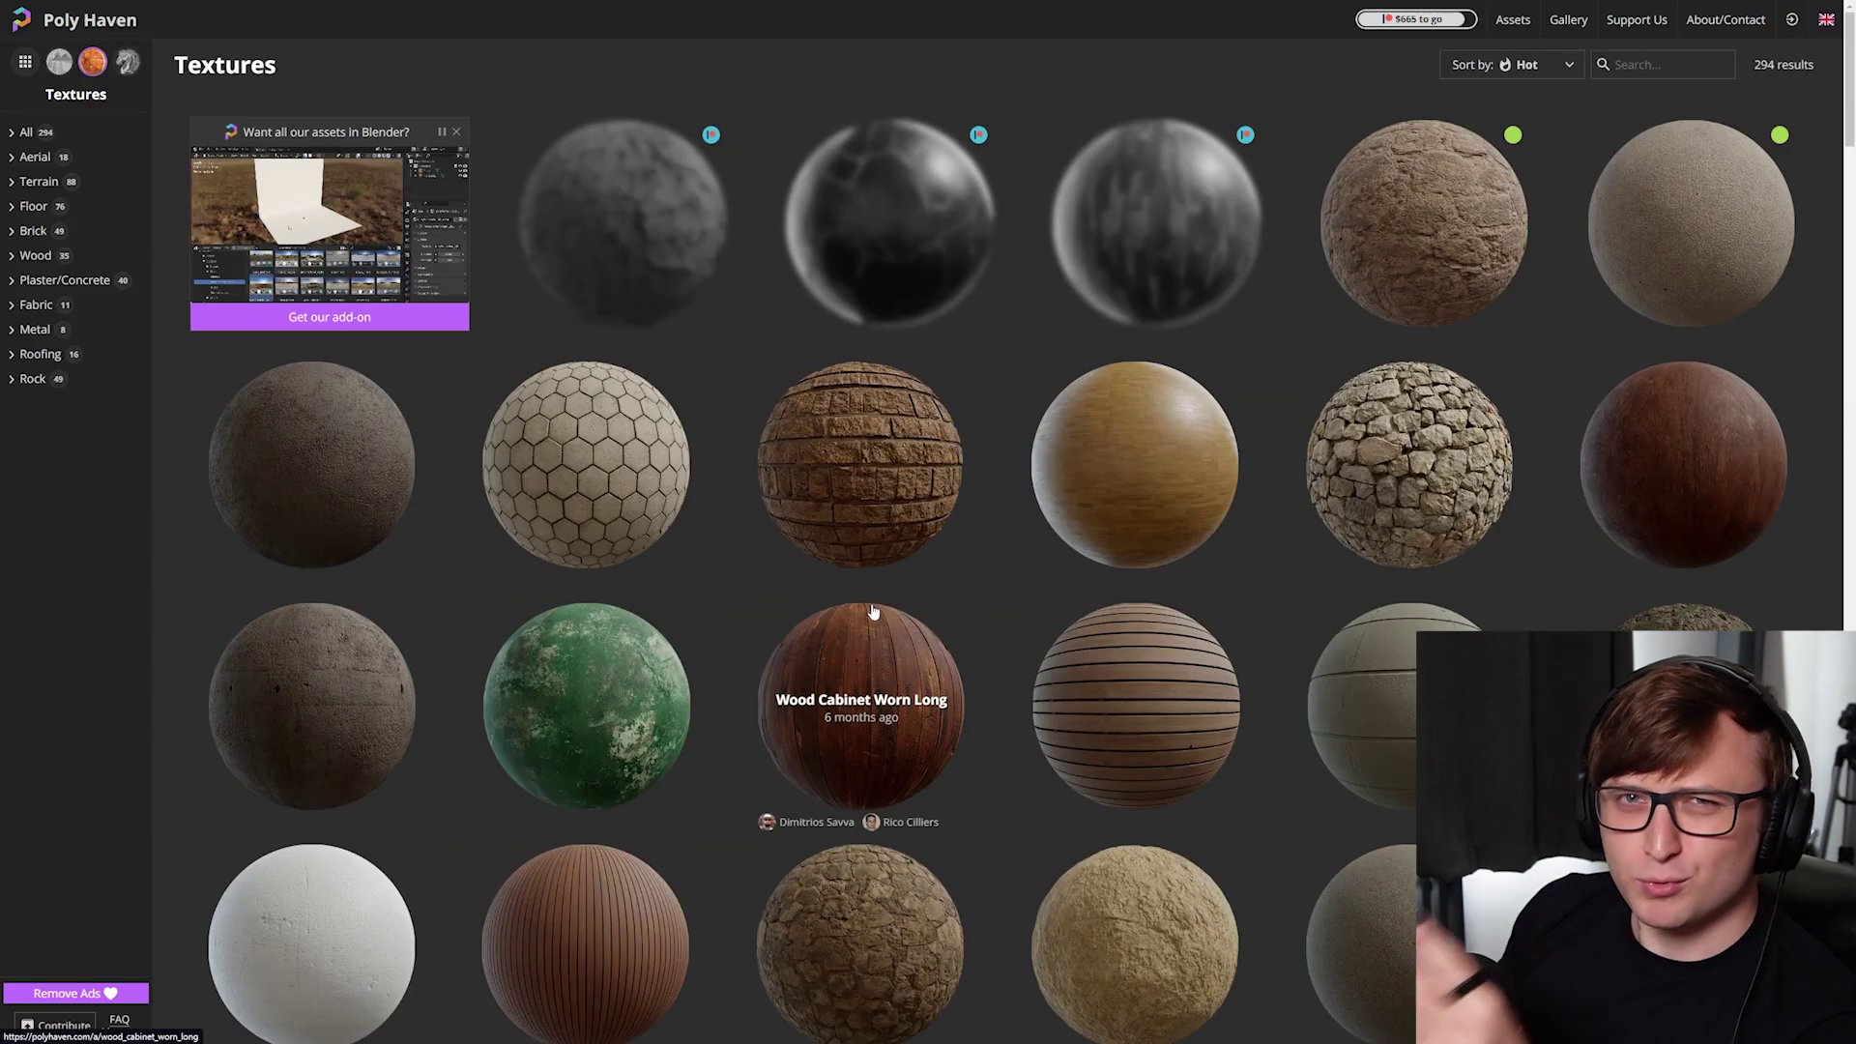
type("wood")
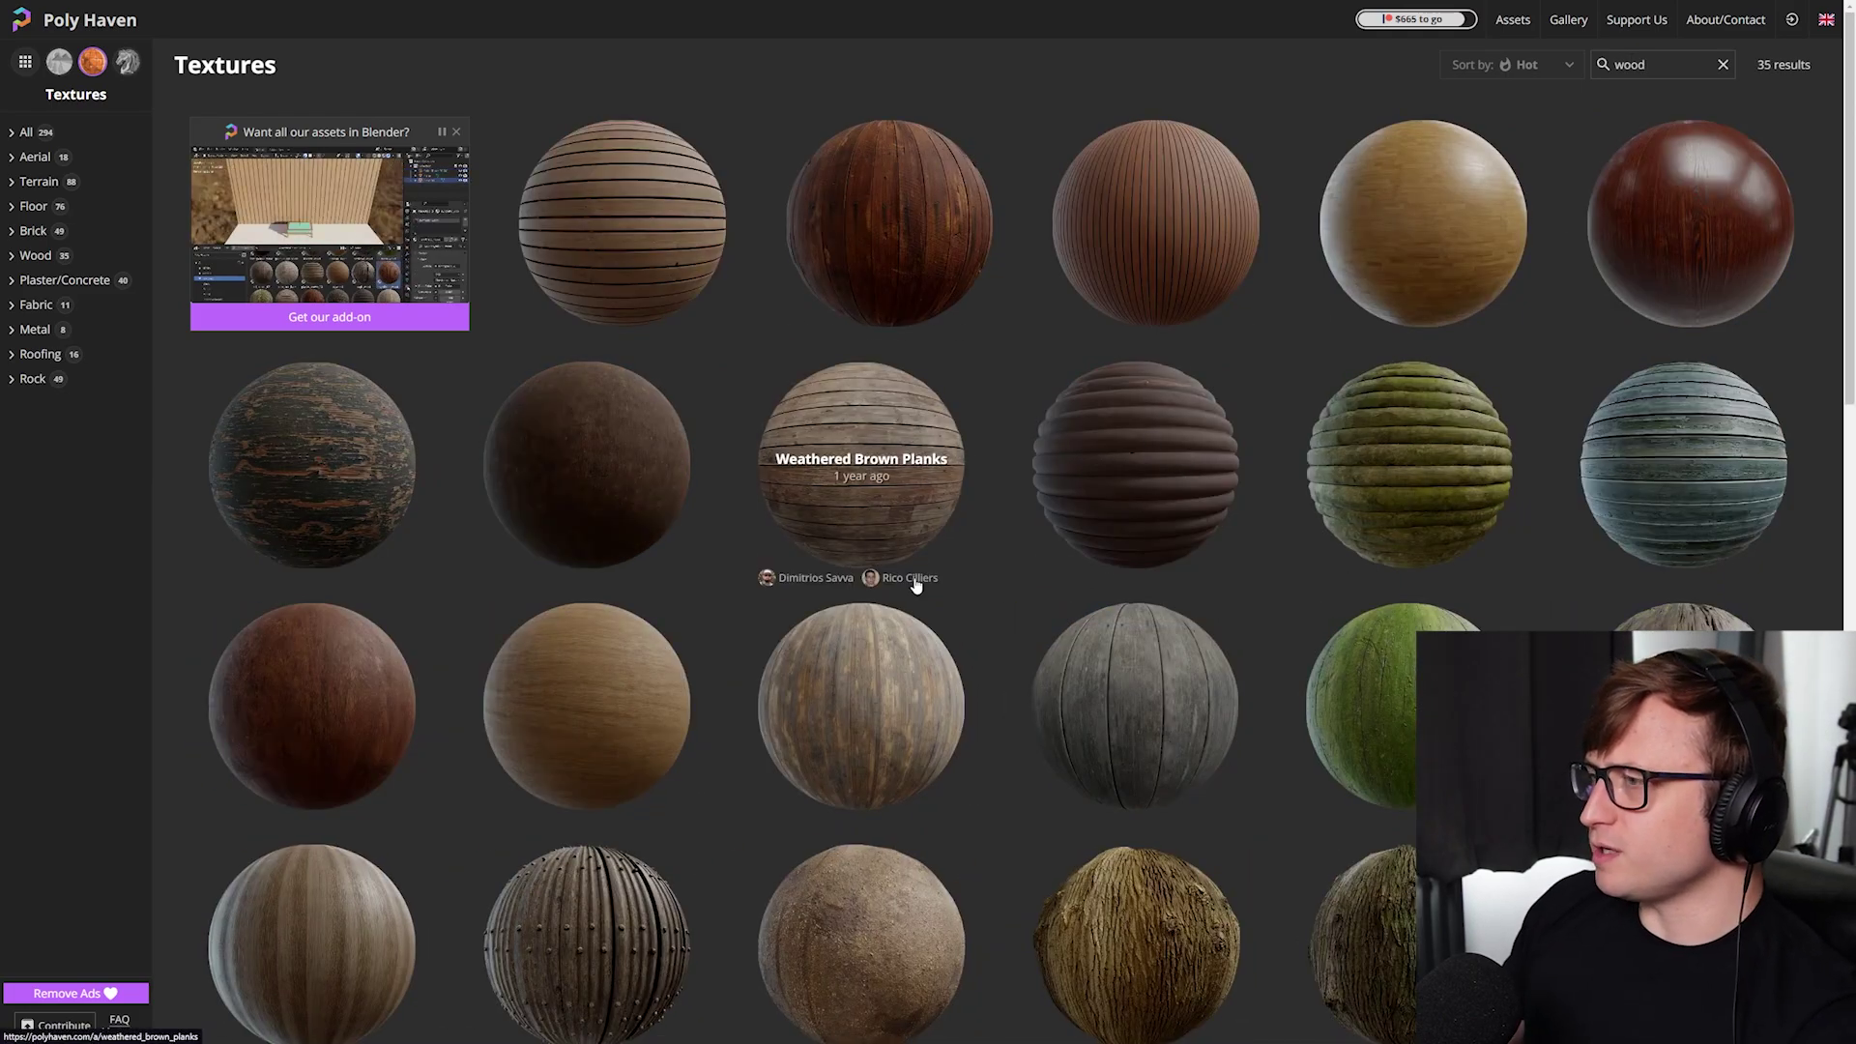
left_click(943, 435)
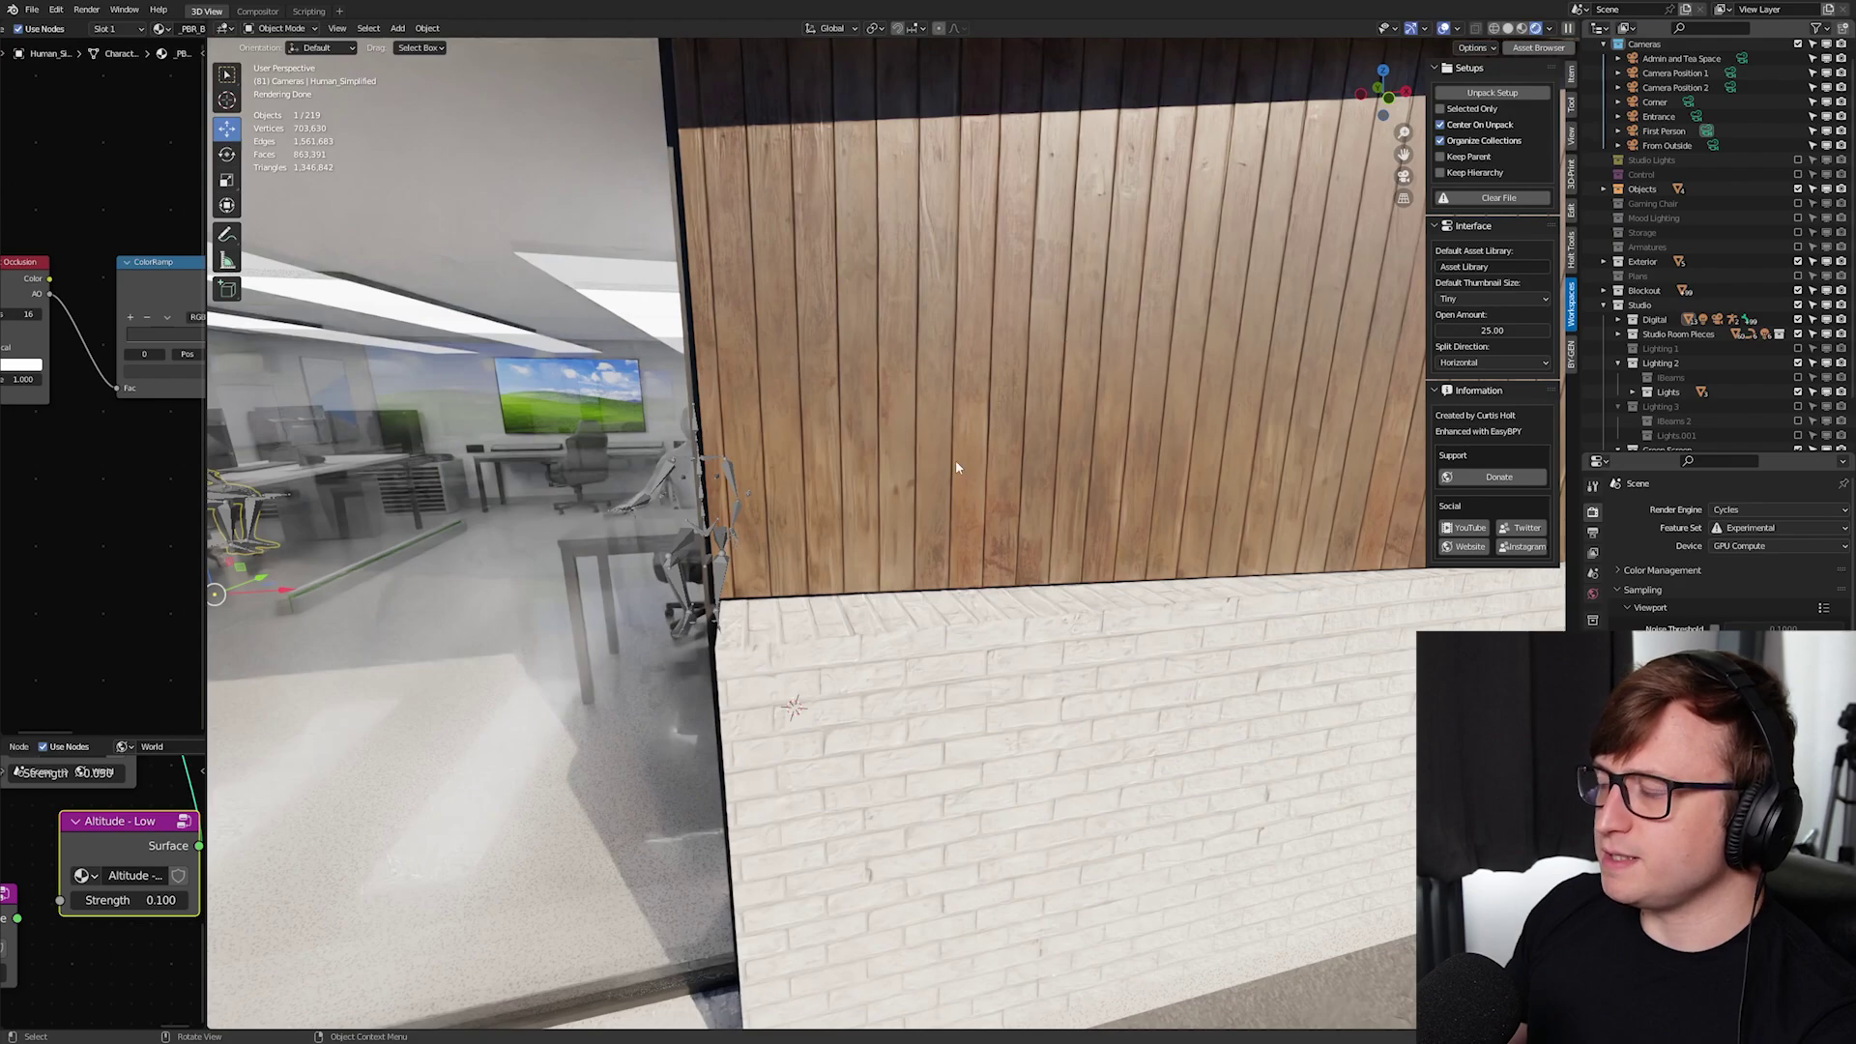
Select the exterior white brick wall and examine its brick_wall_003 material's texture maps, Hue Saturation Value and Bright/Contrast nodes
left_click(938, 756)
left_click(1592, 768)
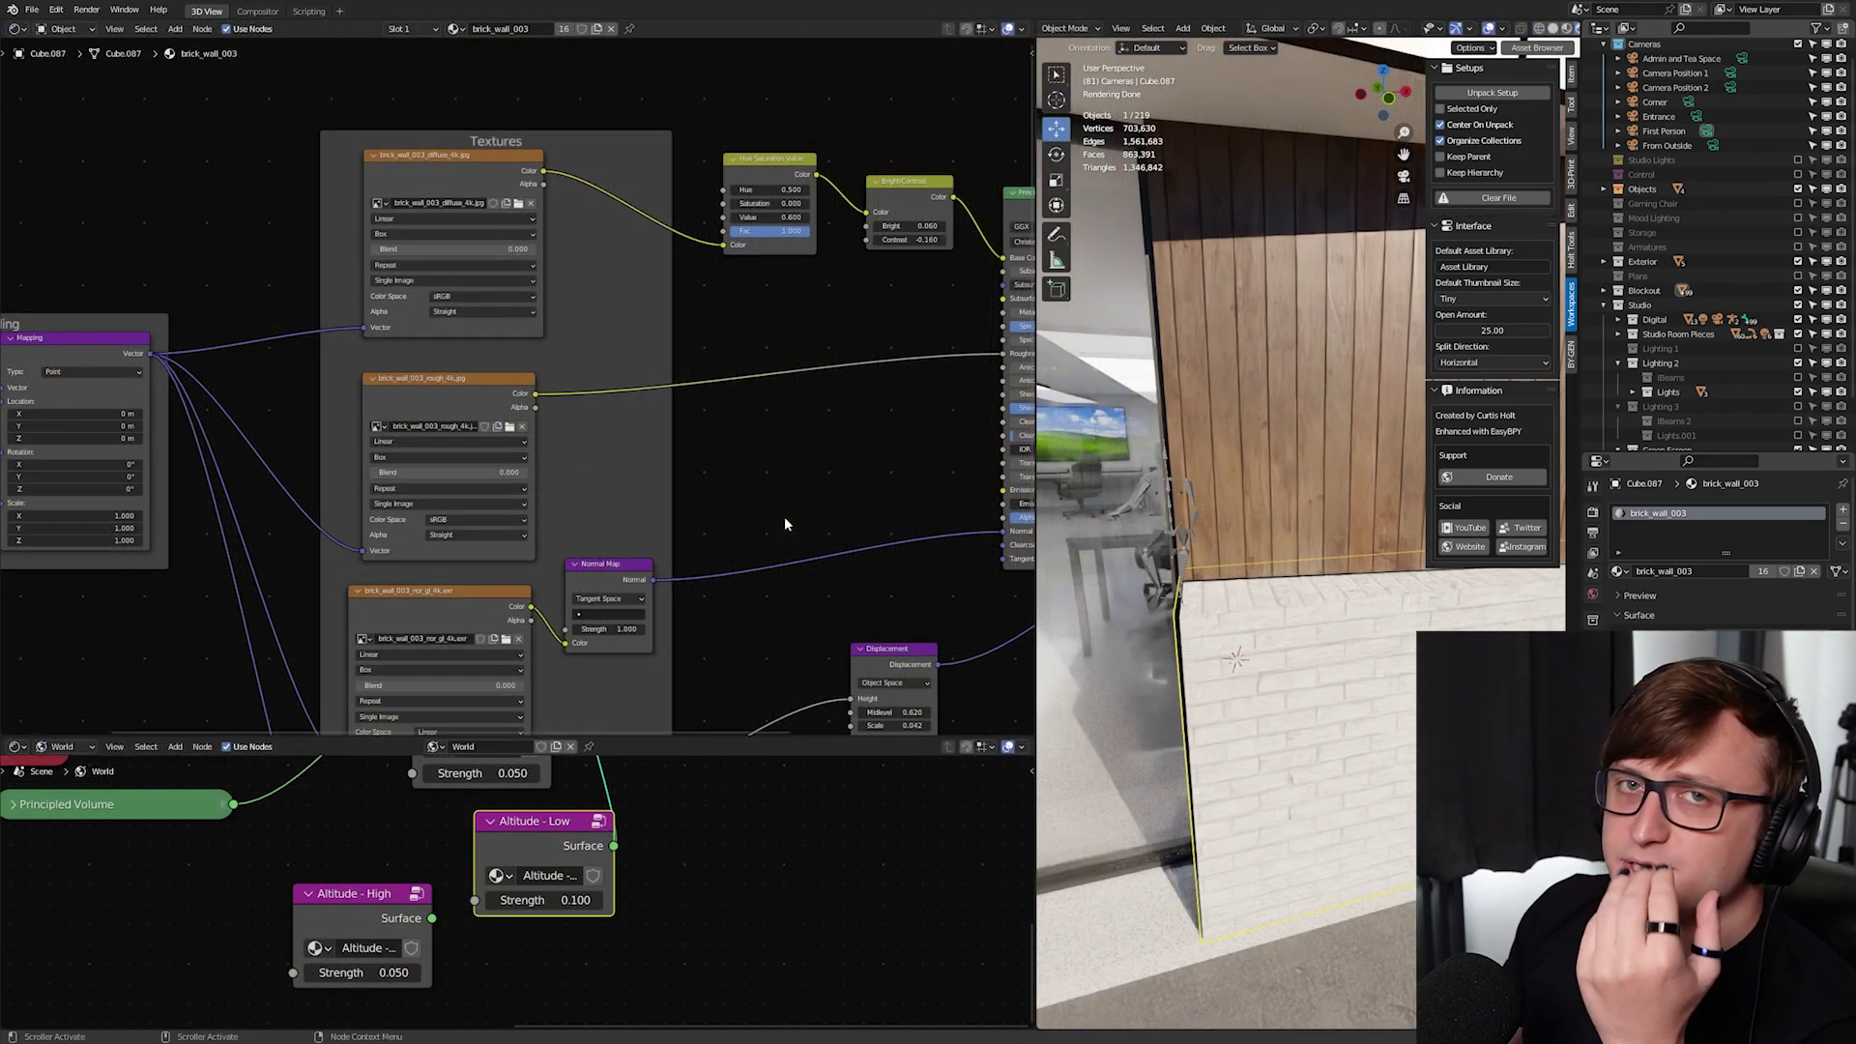
scroll(785, 516, "down", 3)
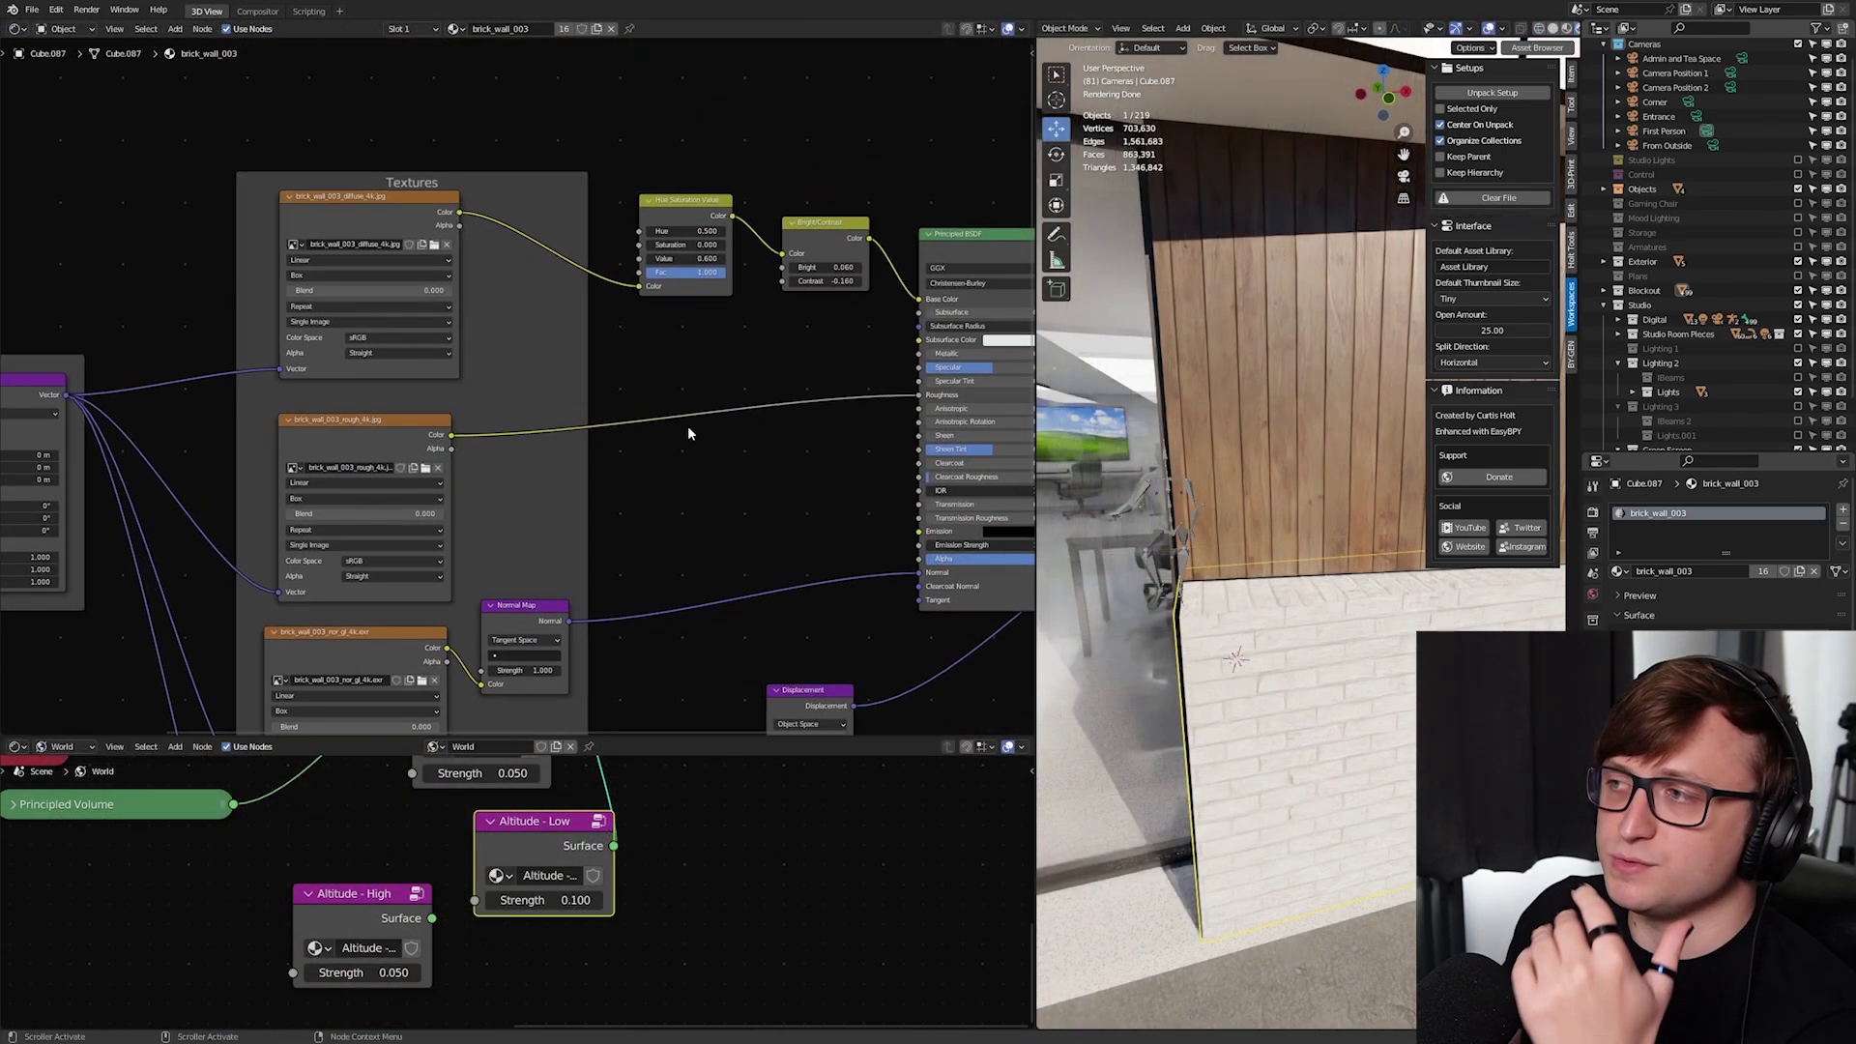
middle_click_drag(683, 419, 626, 613)
scroll(626, 613, "up", 1)
scroll(676, 541, "up", 1)
mouse_move(702, 450)
left_mouse_down()
mouse_move(685, 435)
mouse_move(704, 436)
left_mouse_up()
middle_click_drag(852, 588, 584, 506)
scroll(584, 506, "up", 1)
left_click_drag(630, 415, 626, 393)
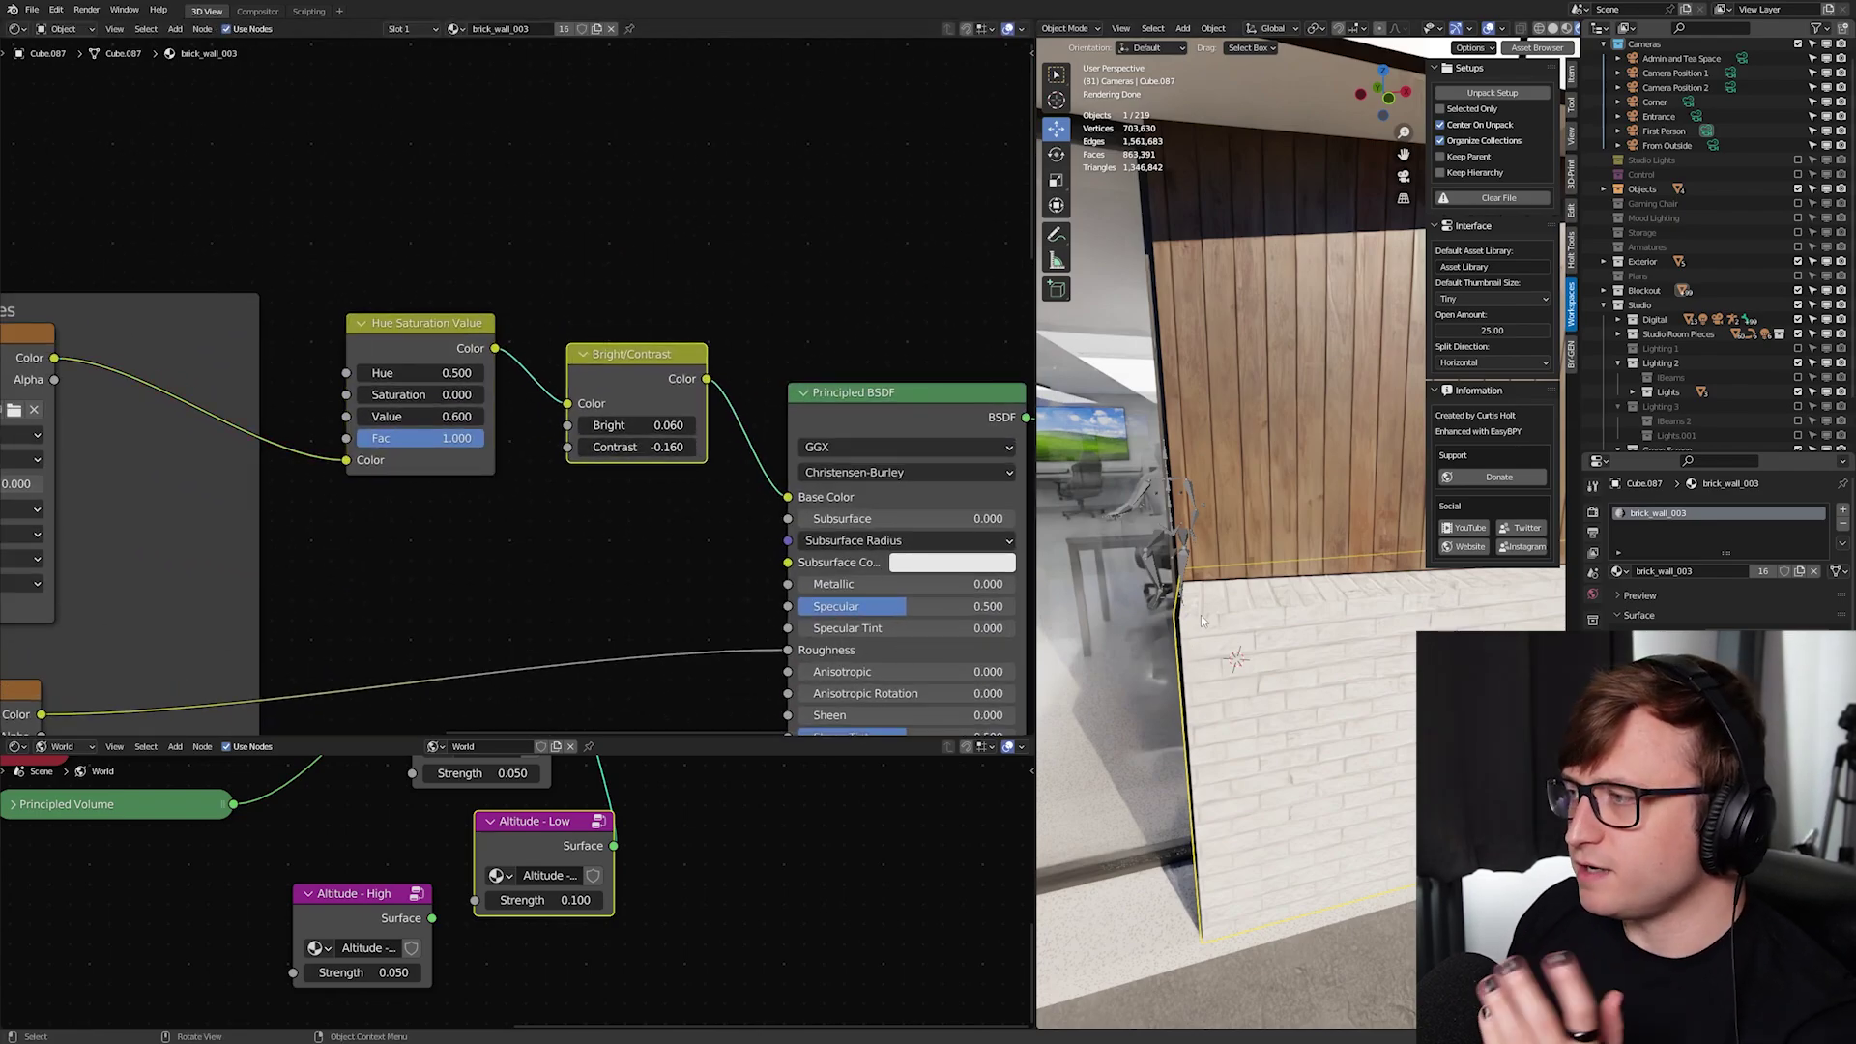
Enlarge the 3D view and look around the studio interior, covering the seated figure, windows and desks
middle_click_drag(1201, 622, 1040, 317)
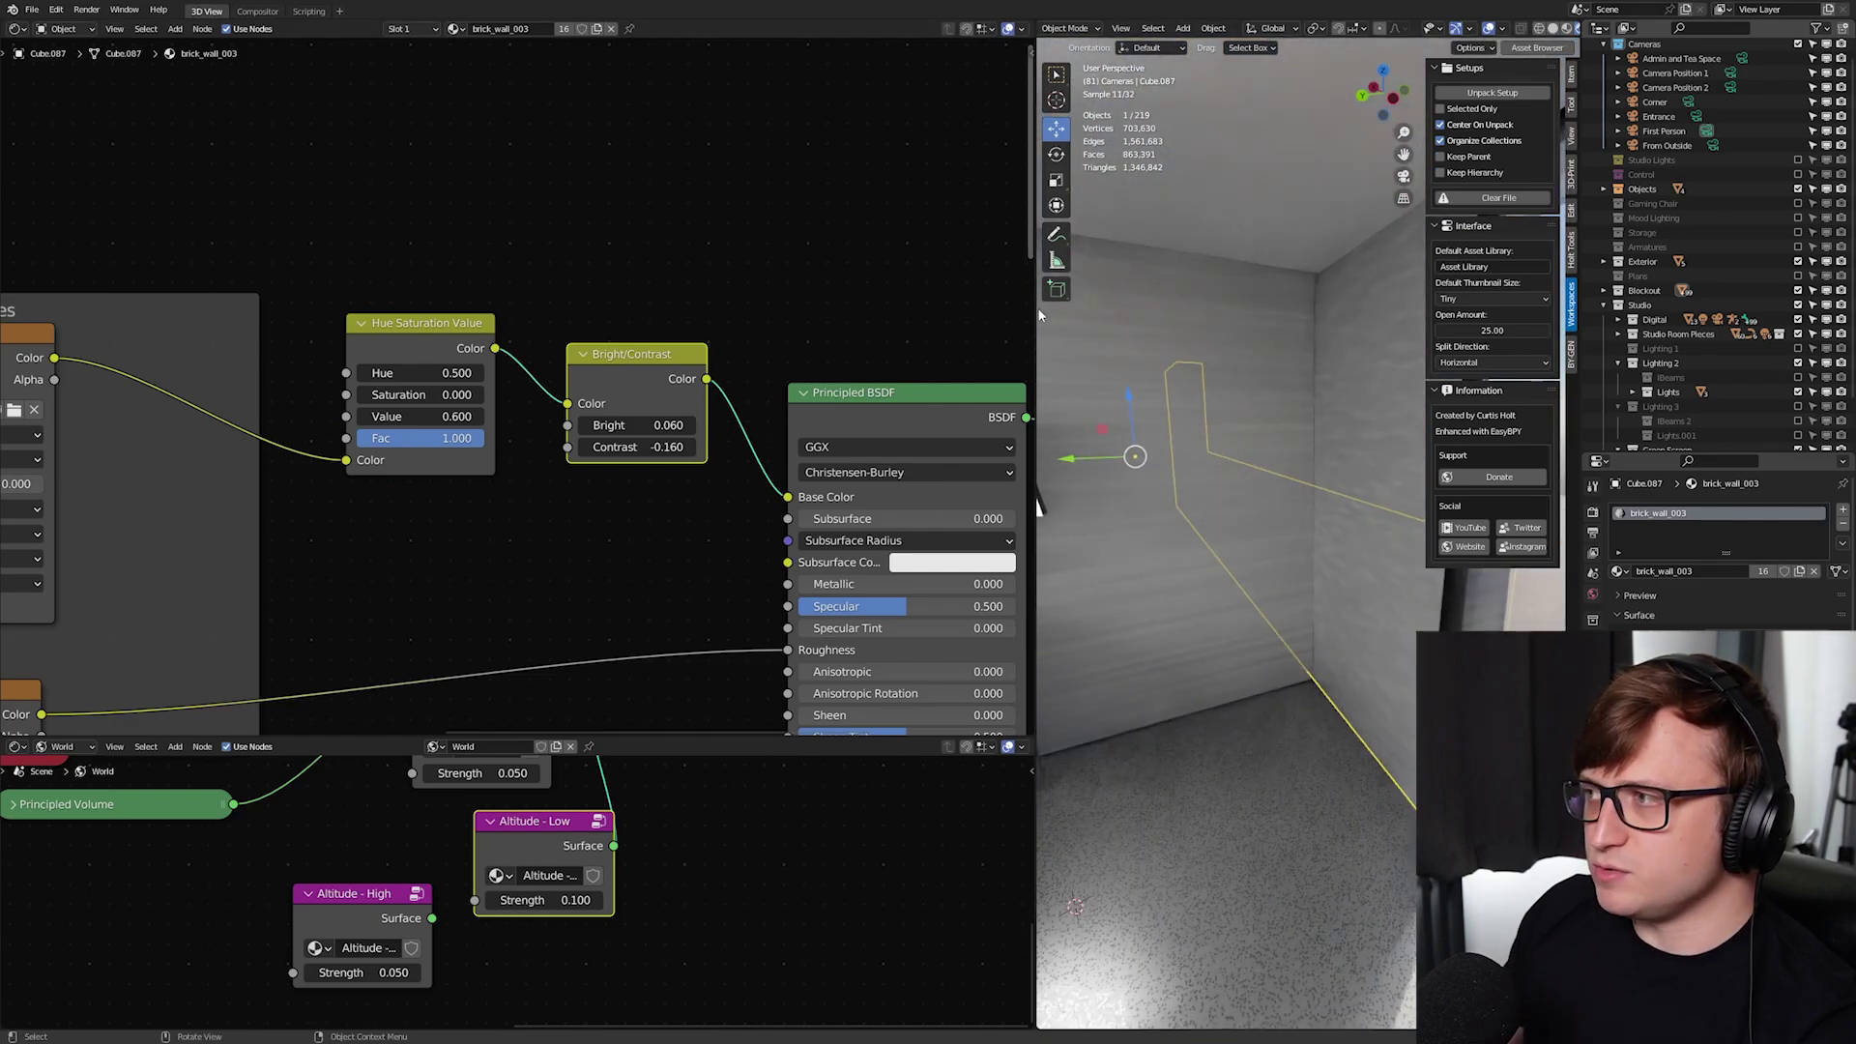
left_click_drag(1040, 316, 167, 311)
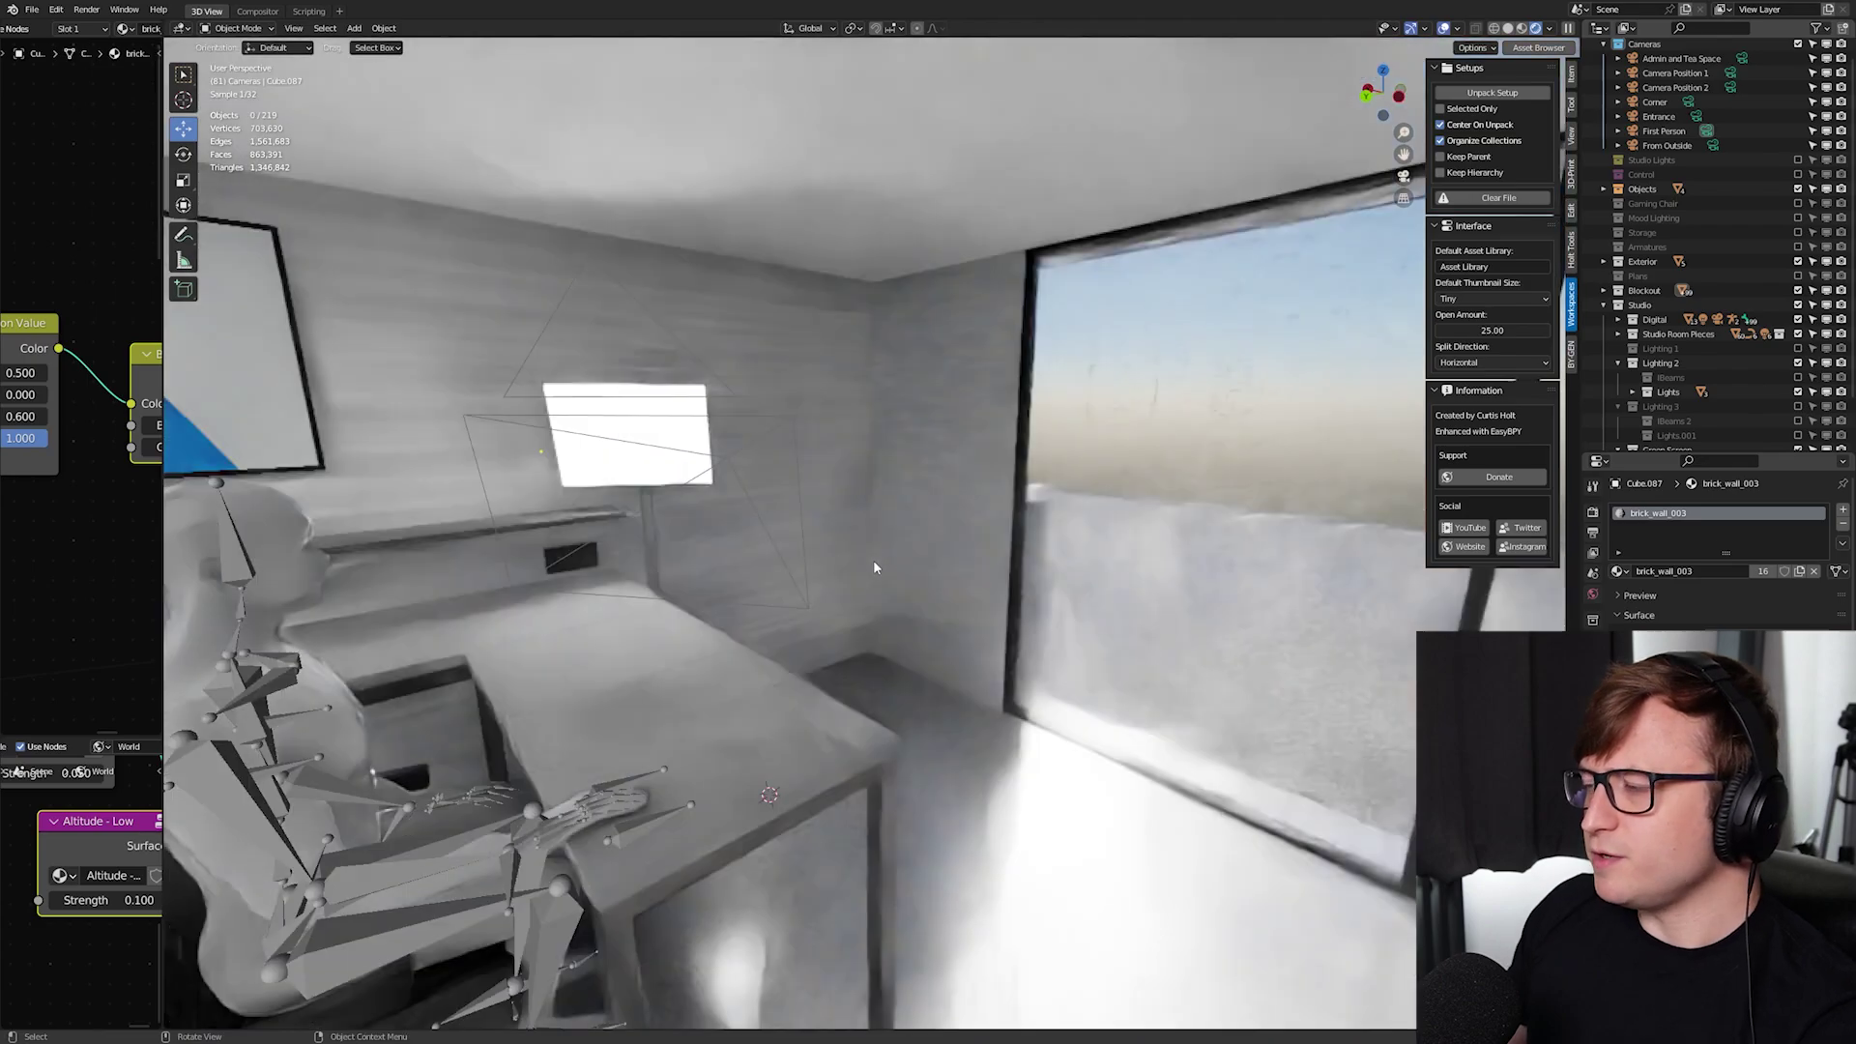
middle_click_drag(873, 560, 897, 527)
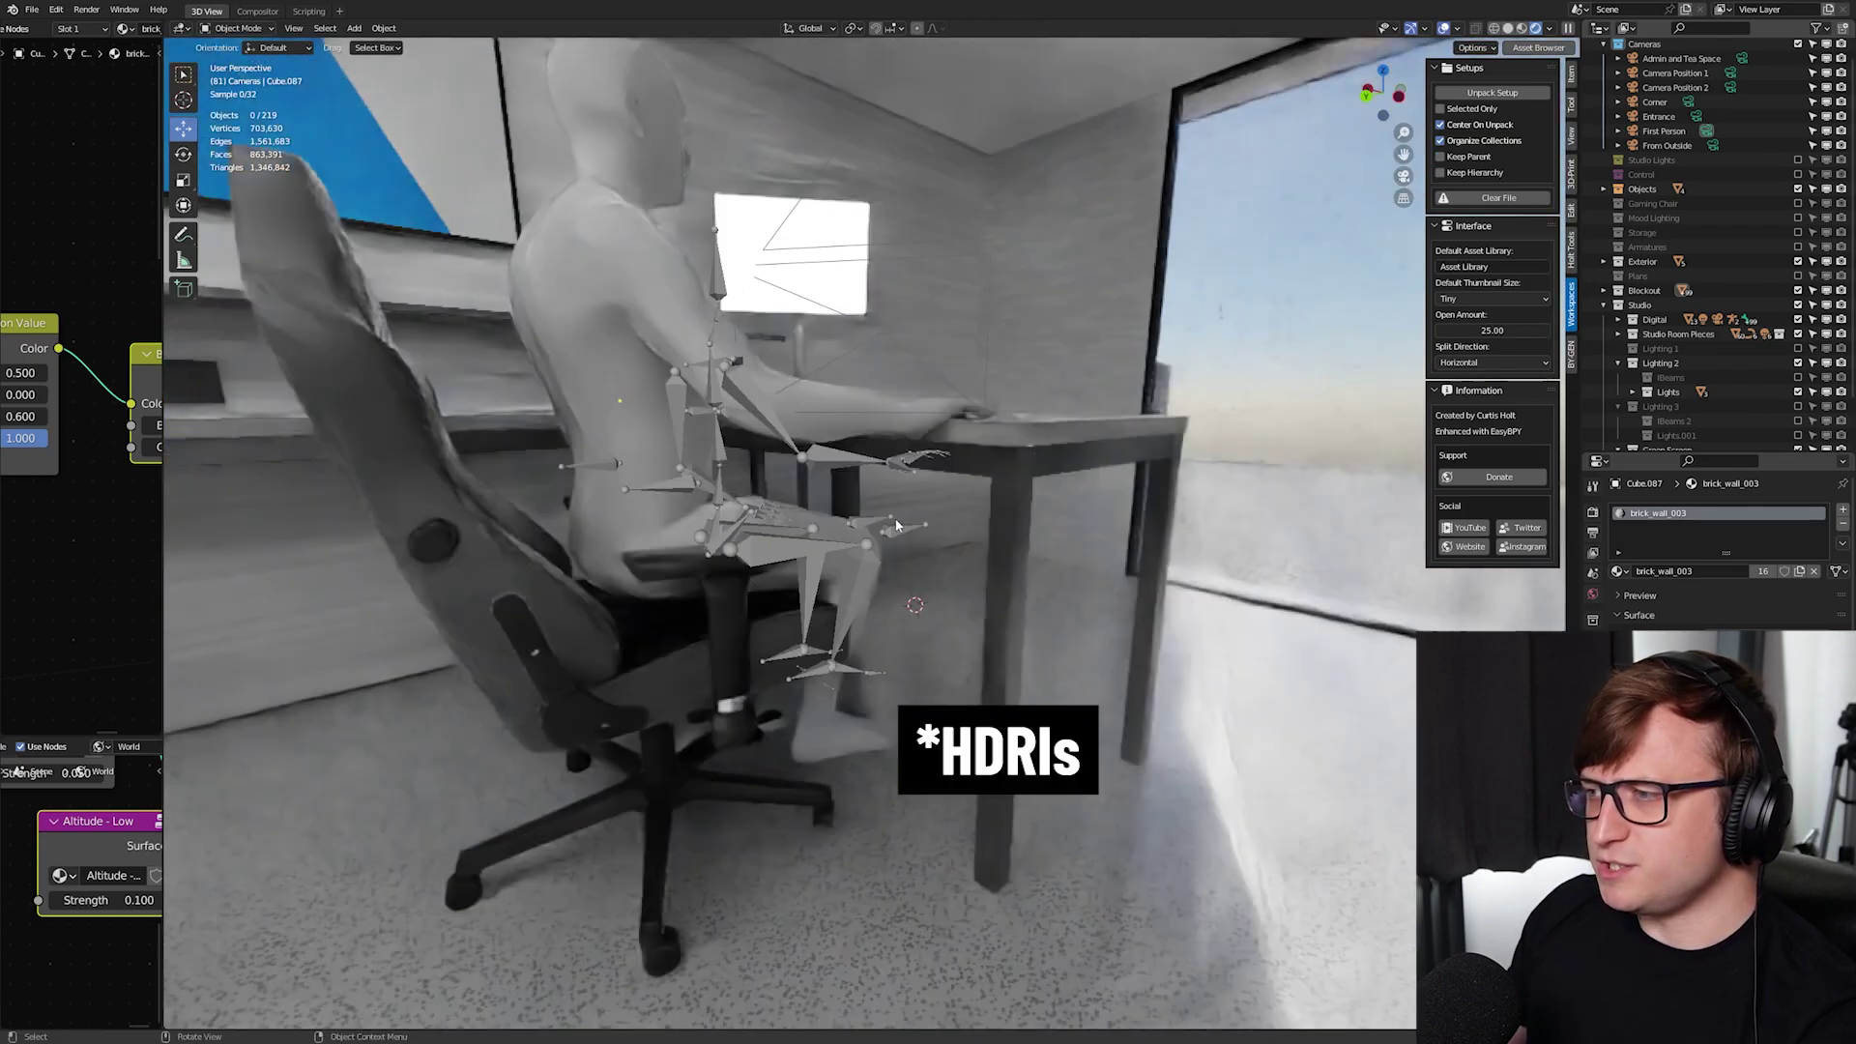
scroll(898, 527, "down", 6)
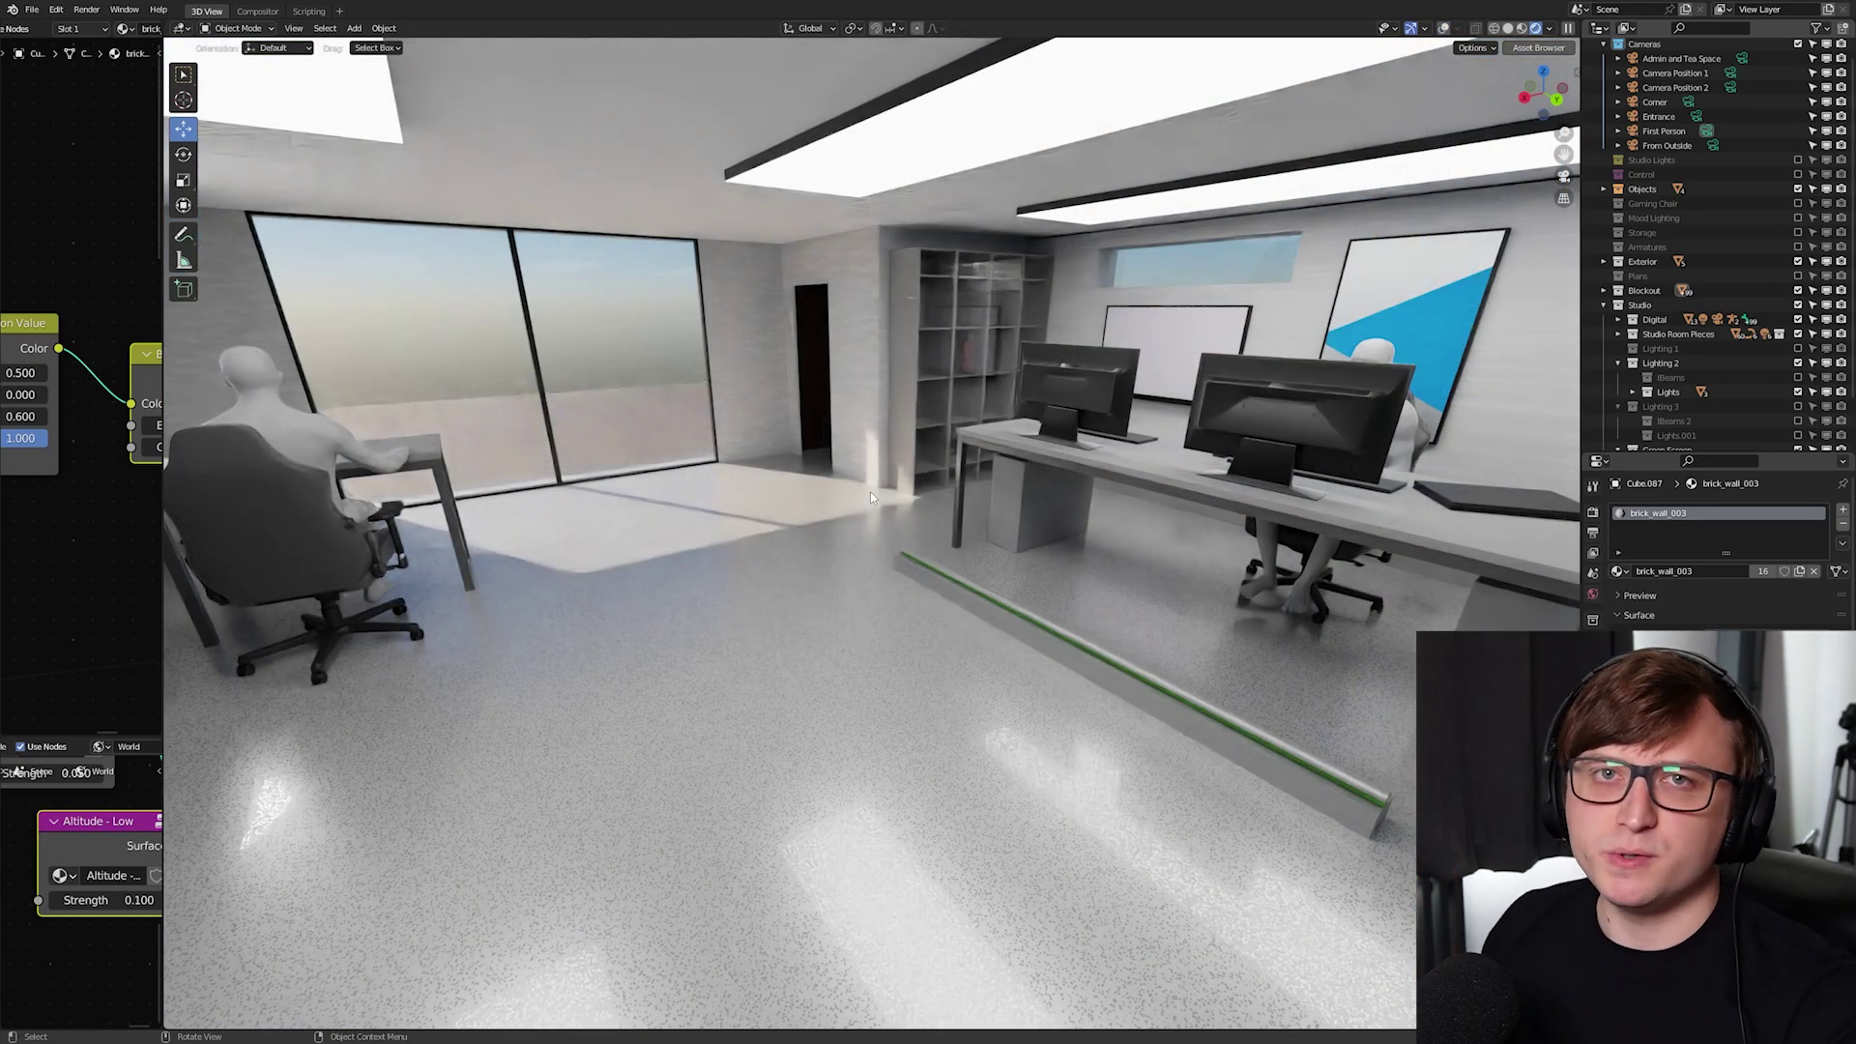
Move the retracted green screen along X onto the open floor and raise its top bar along Z to extend the backdrop
left_click(1046, 647)
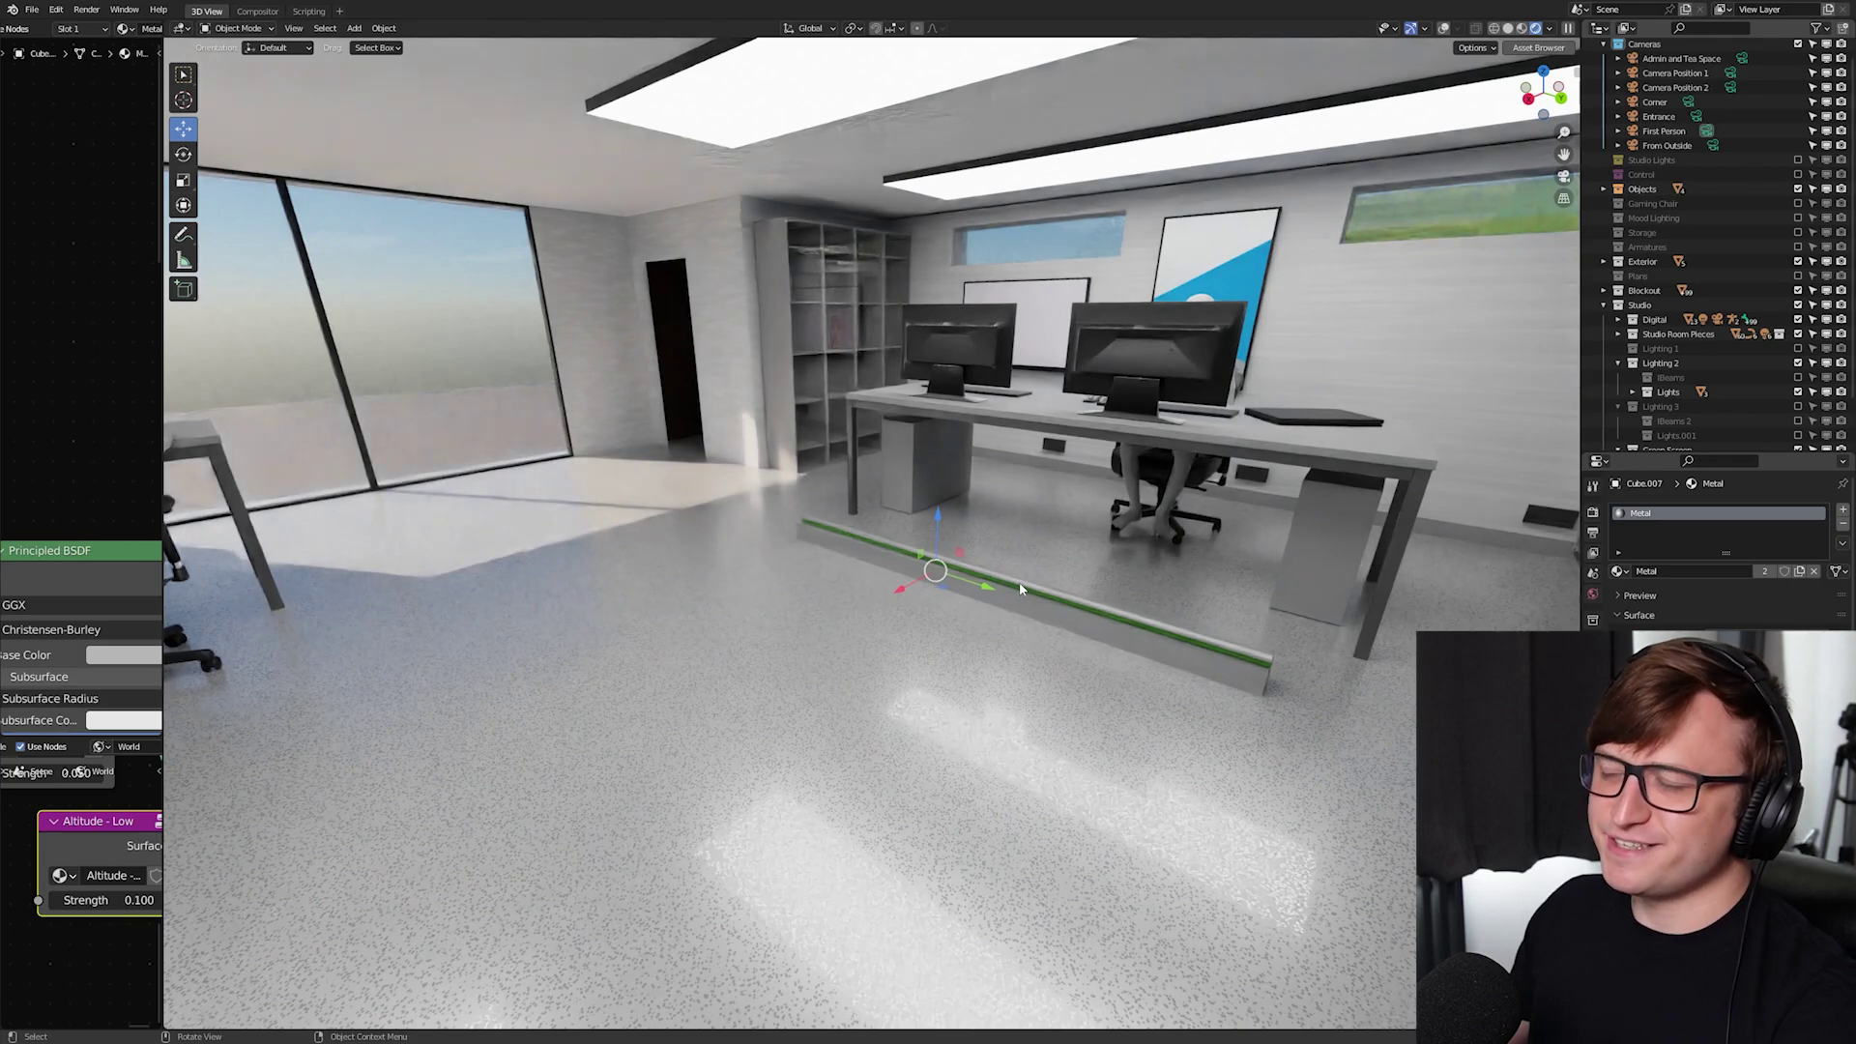
key("g")
key("x")
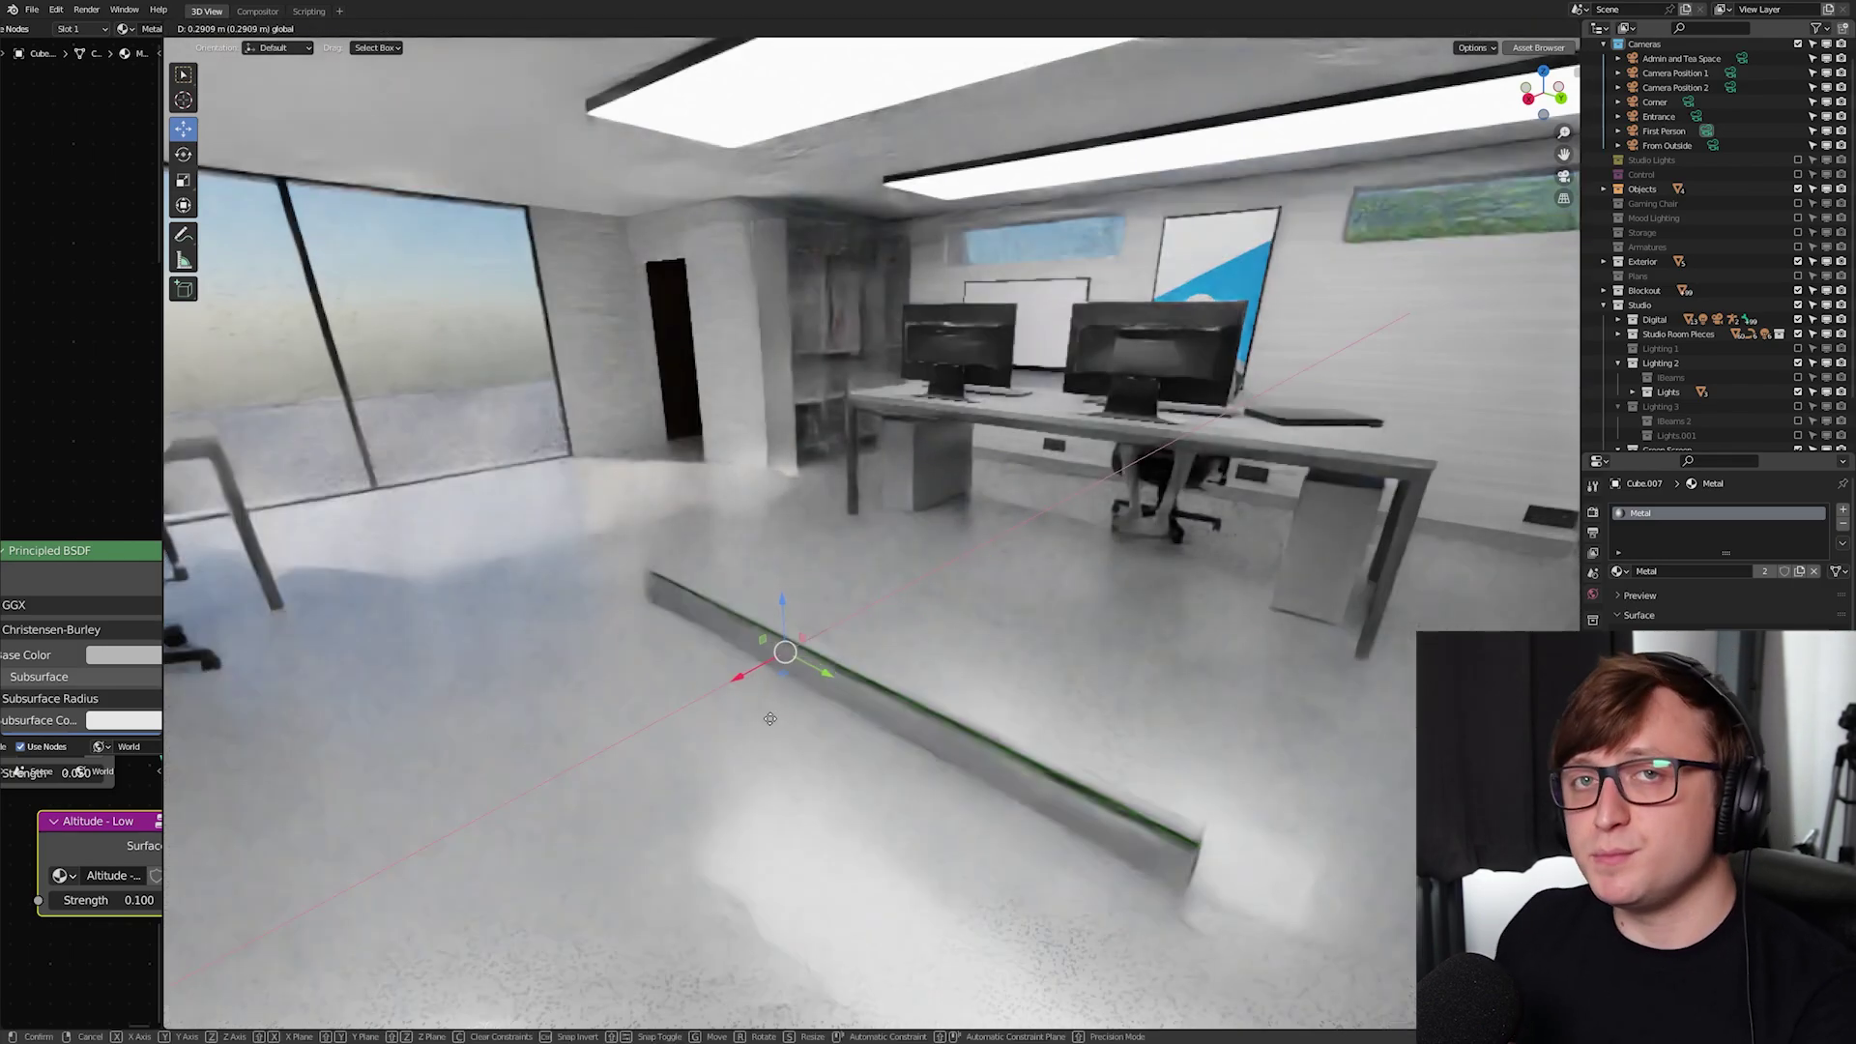
left_click(899, 702)
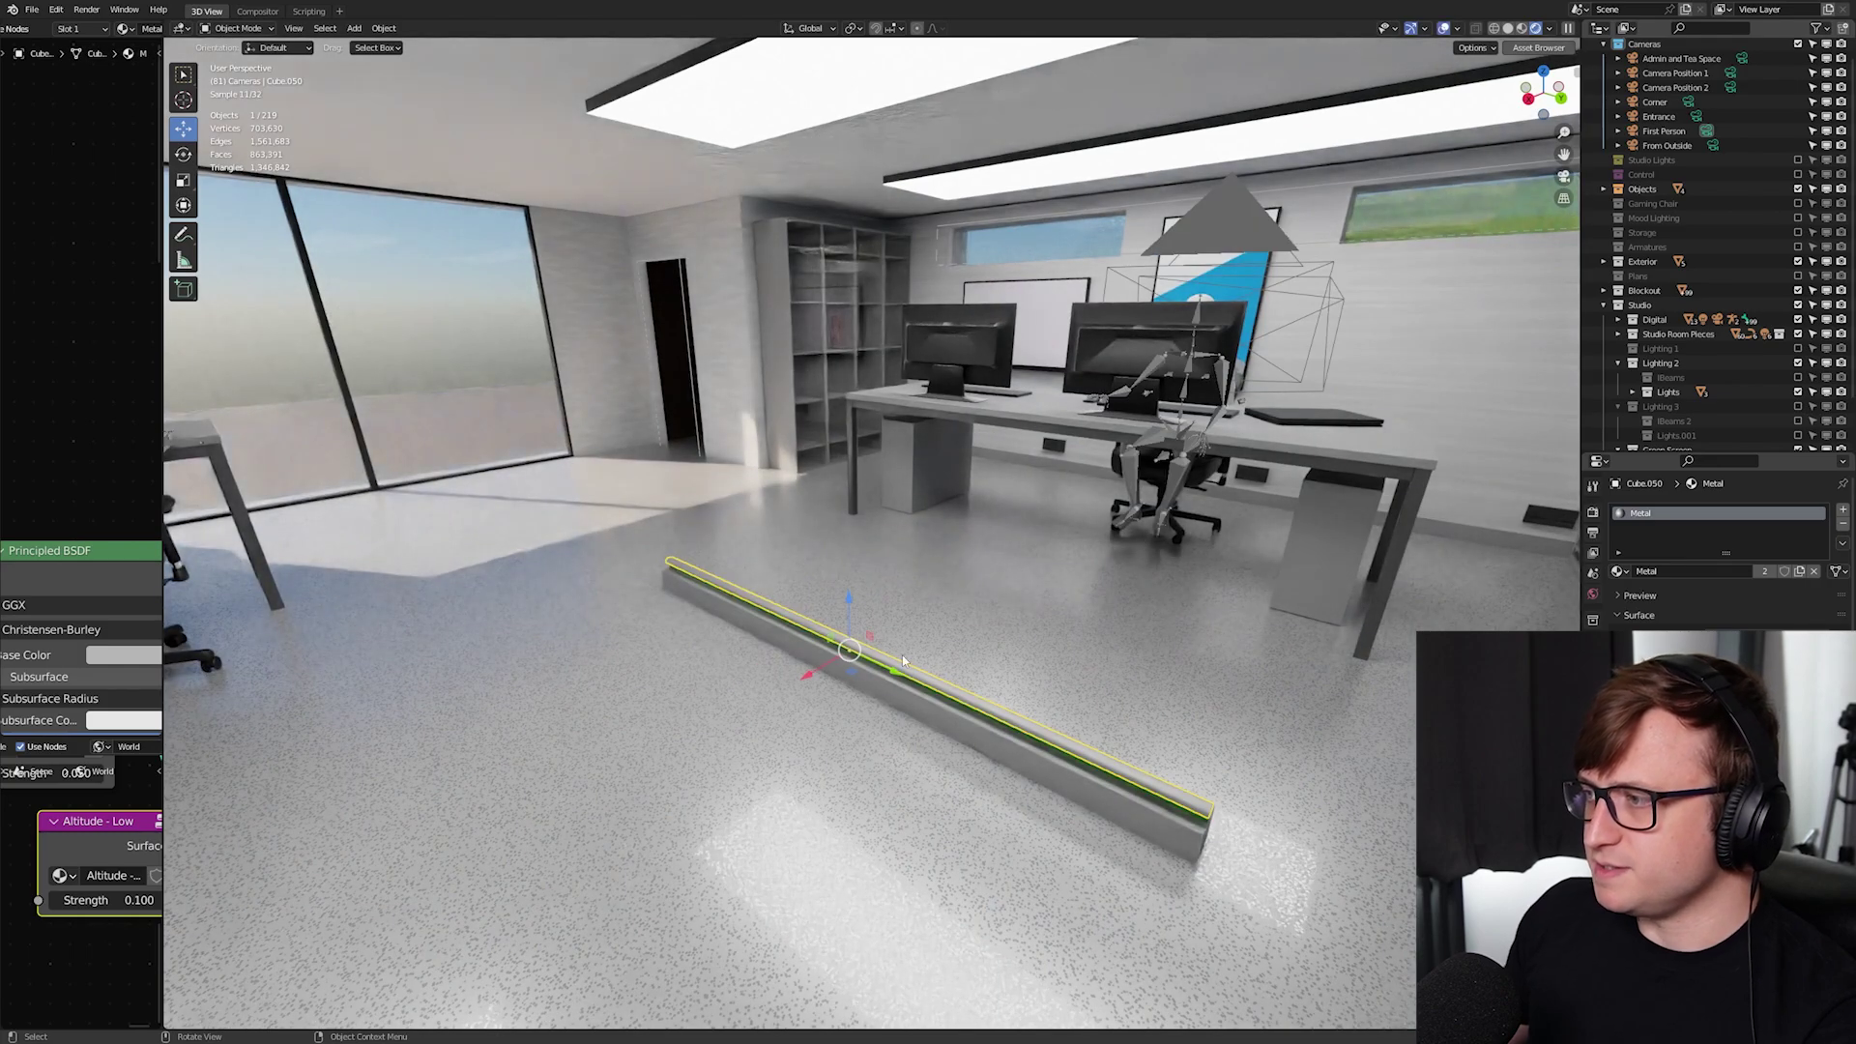
key("g")
key("z")
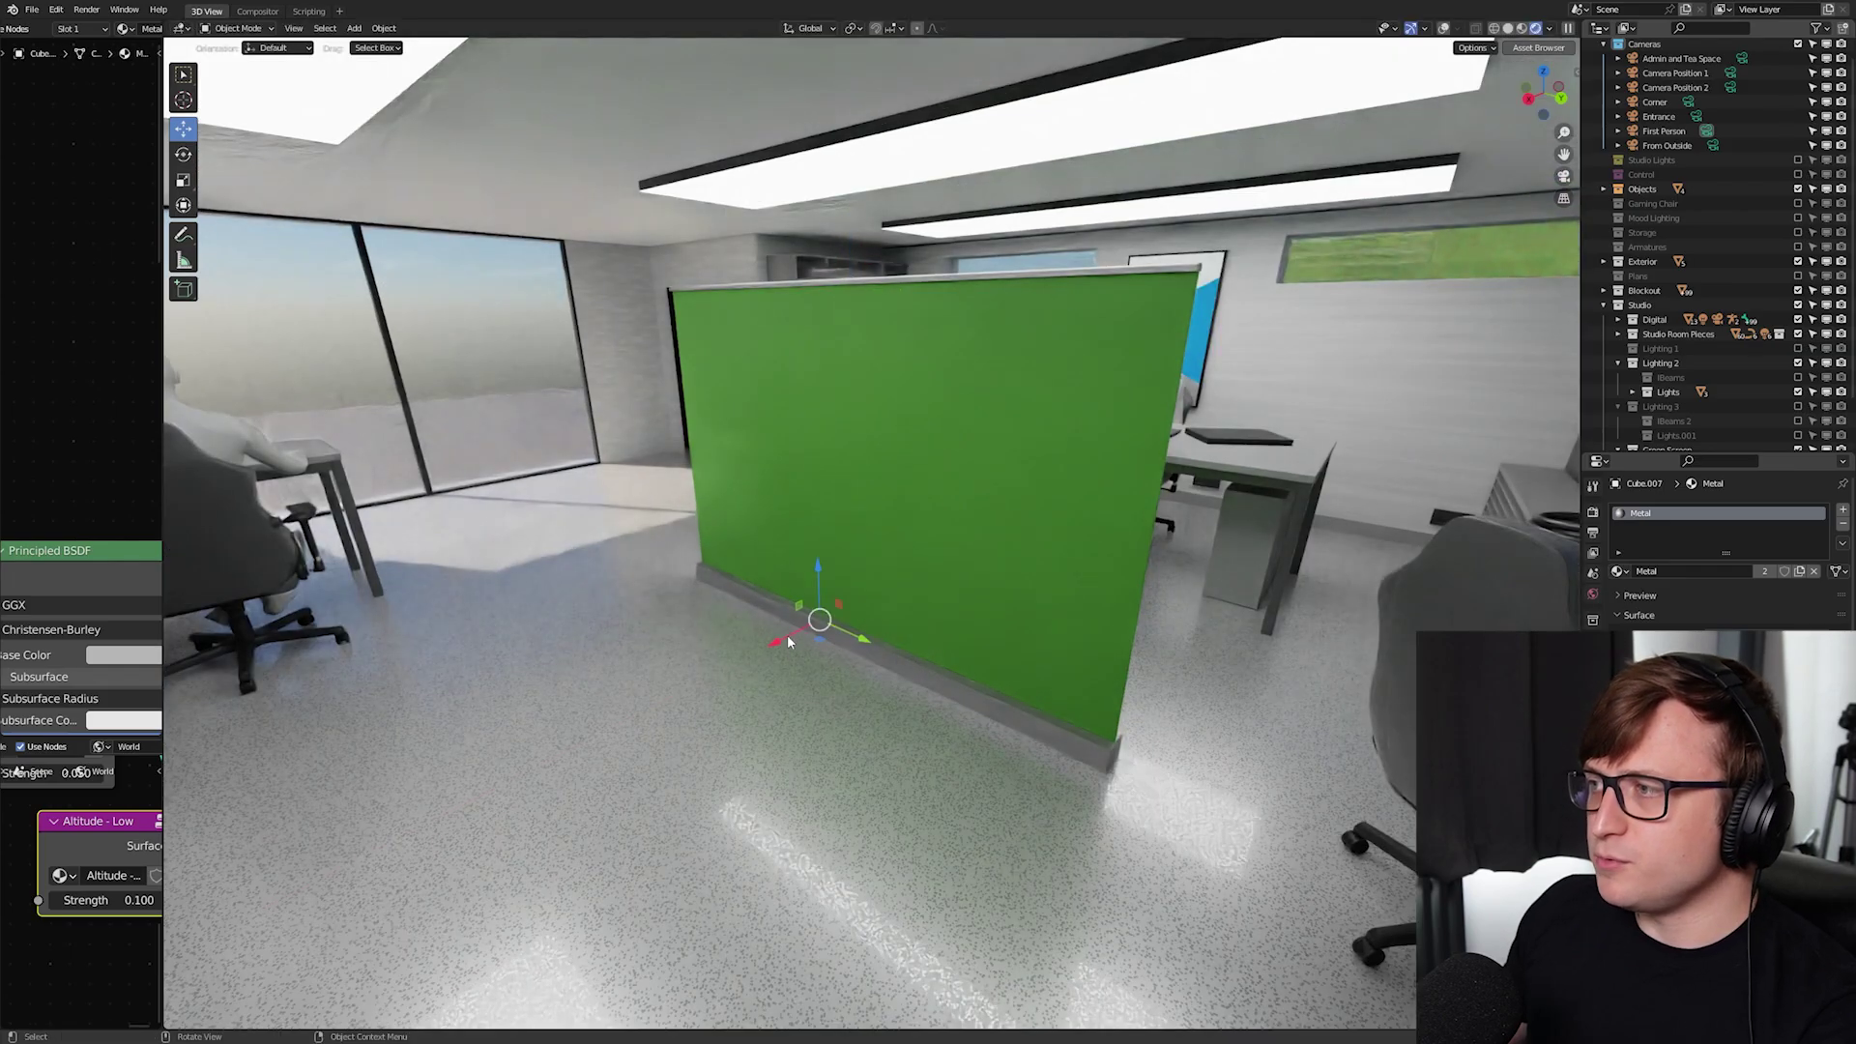
Rotate the green screen 90° about Z and move it about -0.85 m along Y
left_click_drag(787, 643, 879, 595)
key("ctrl+z")
middle_click_drag(702, 654, 741, 661)
type("rz90")
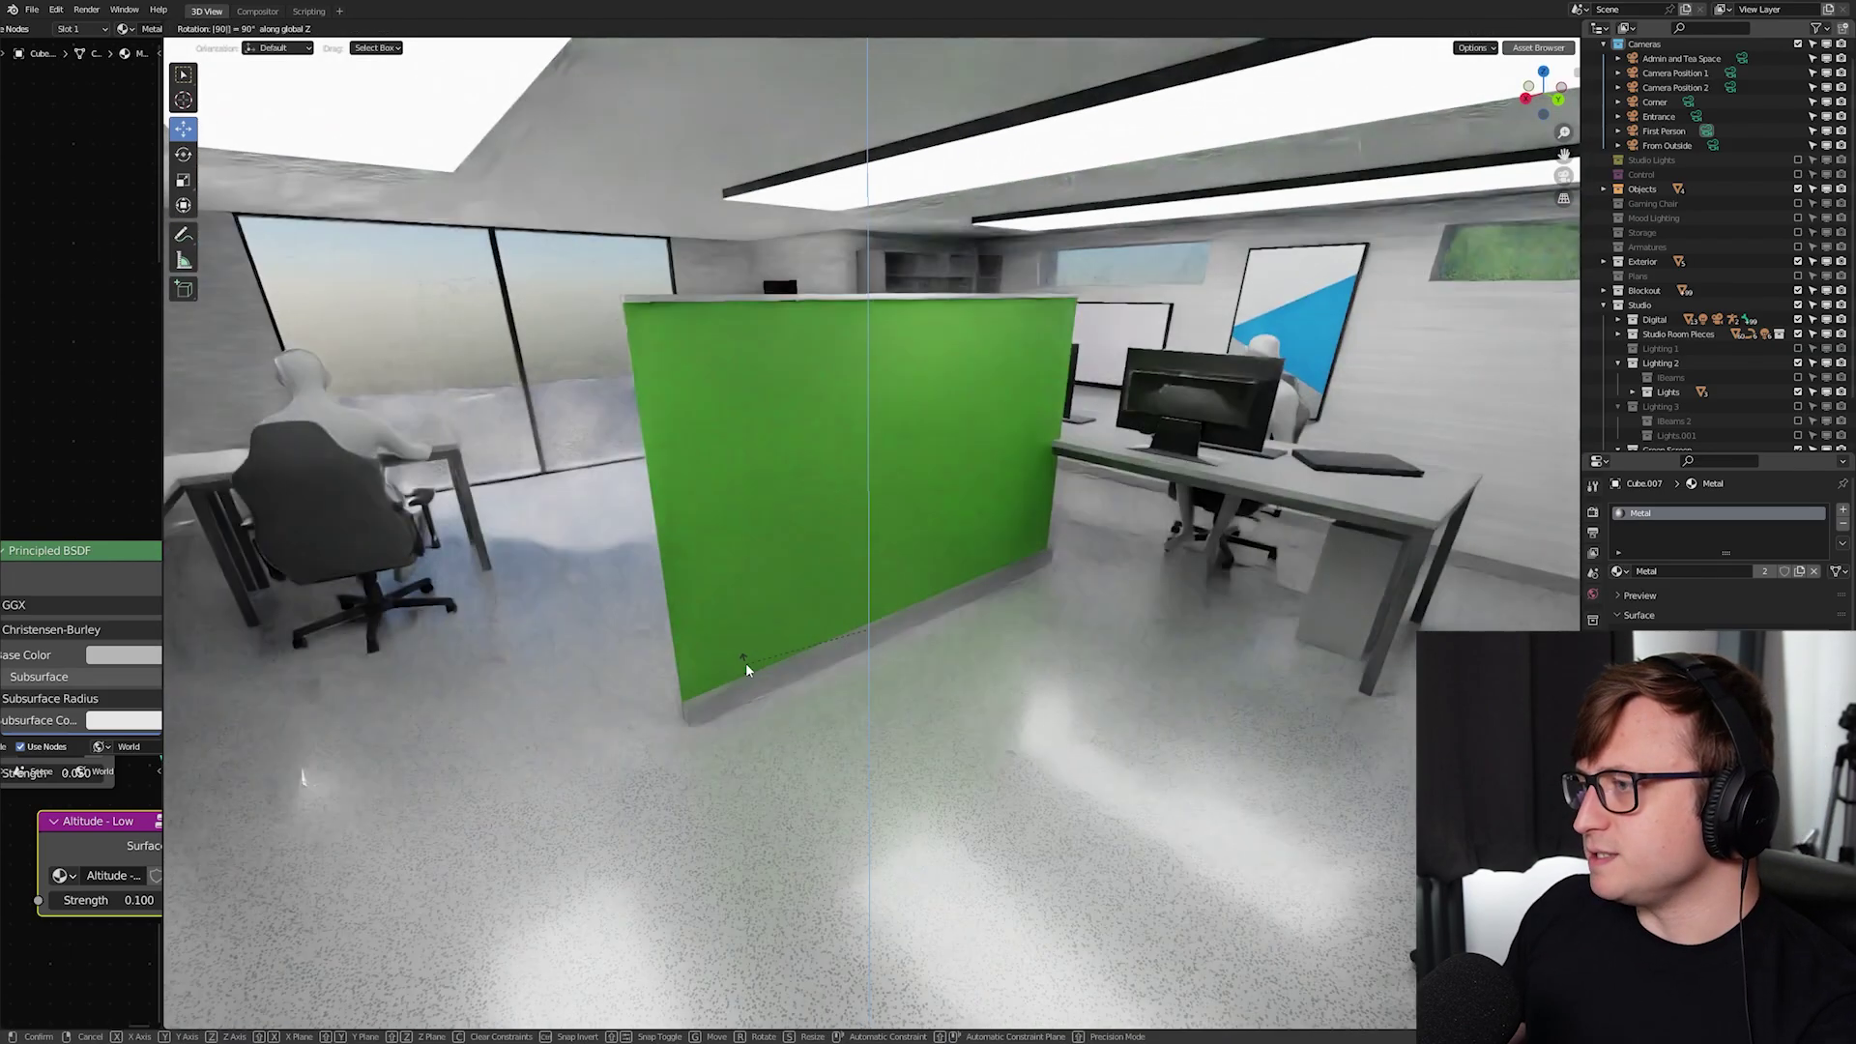
key("Return")
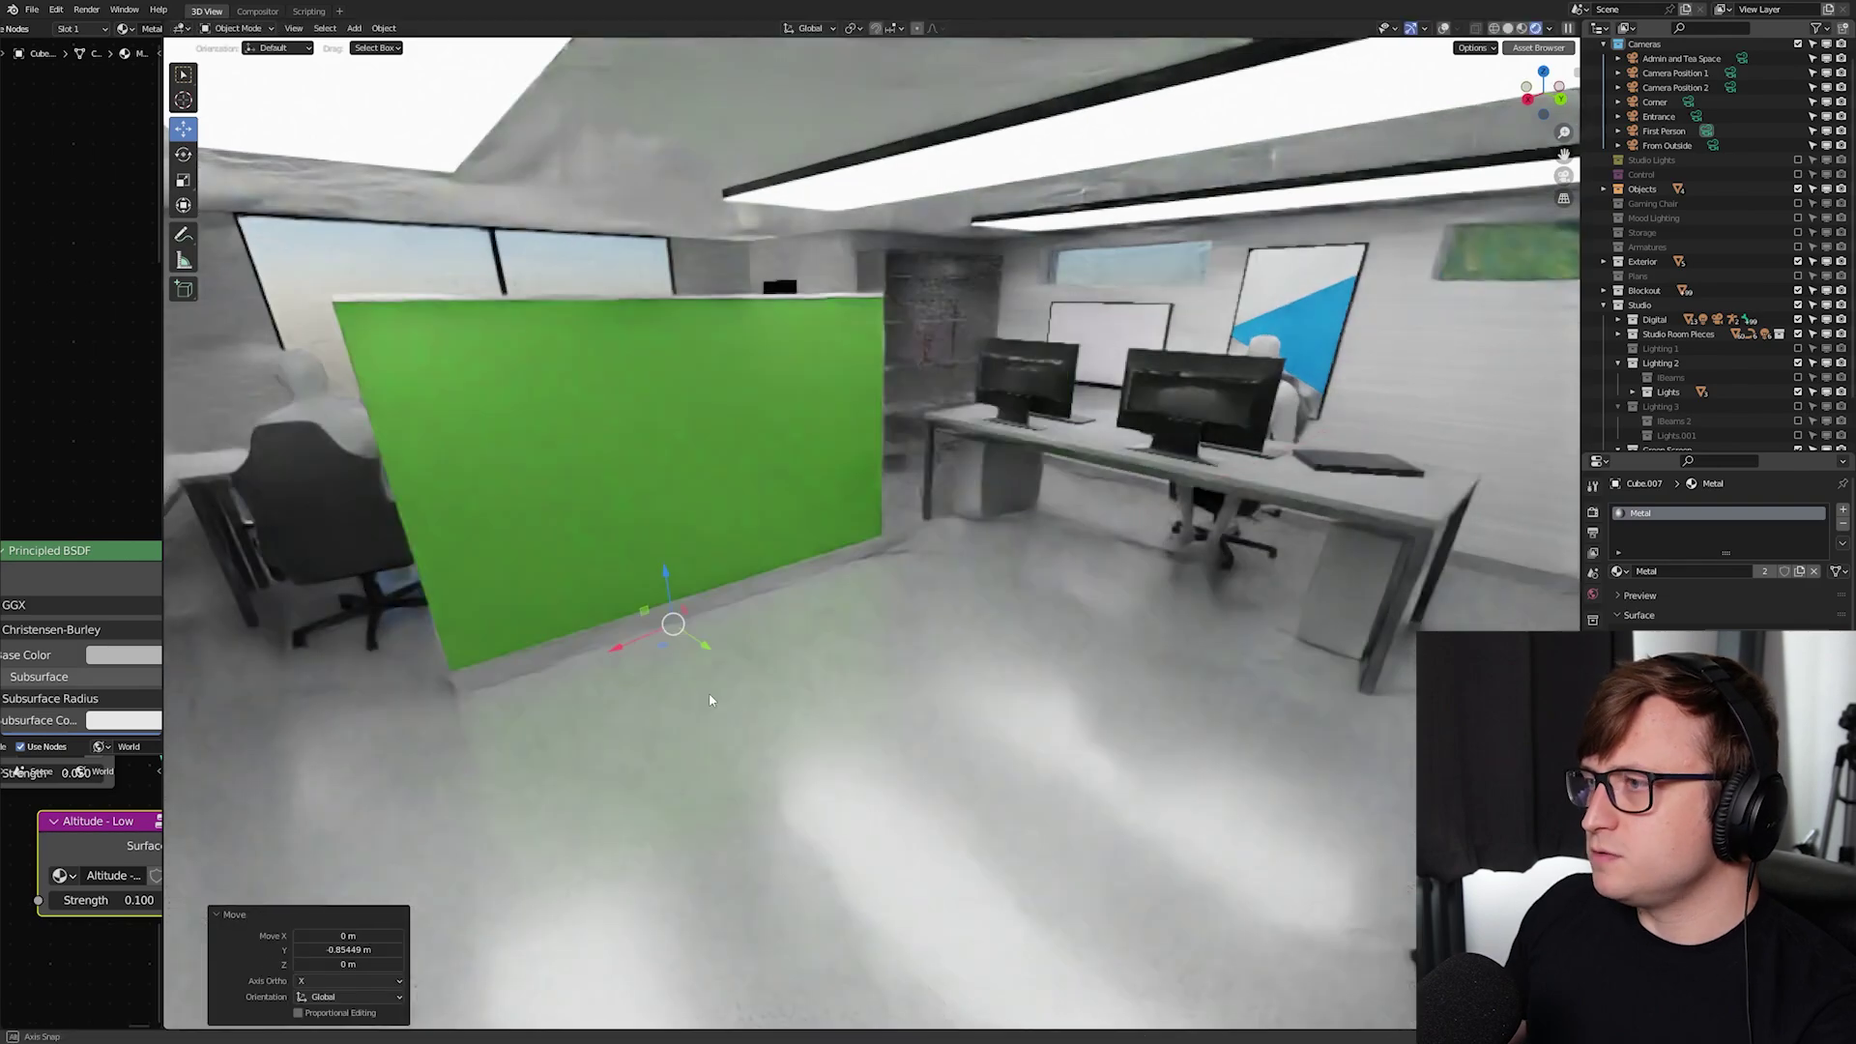
middle_click_drag(678, 475, 733, 514)
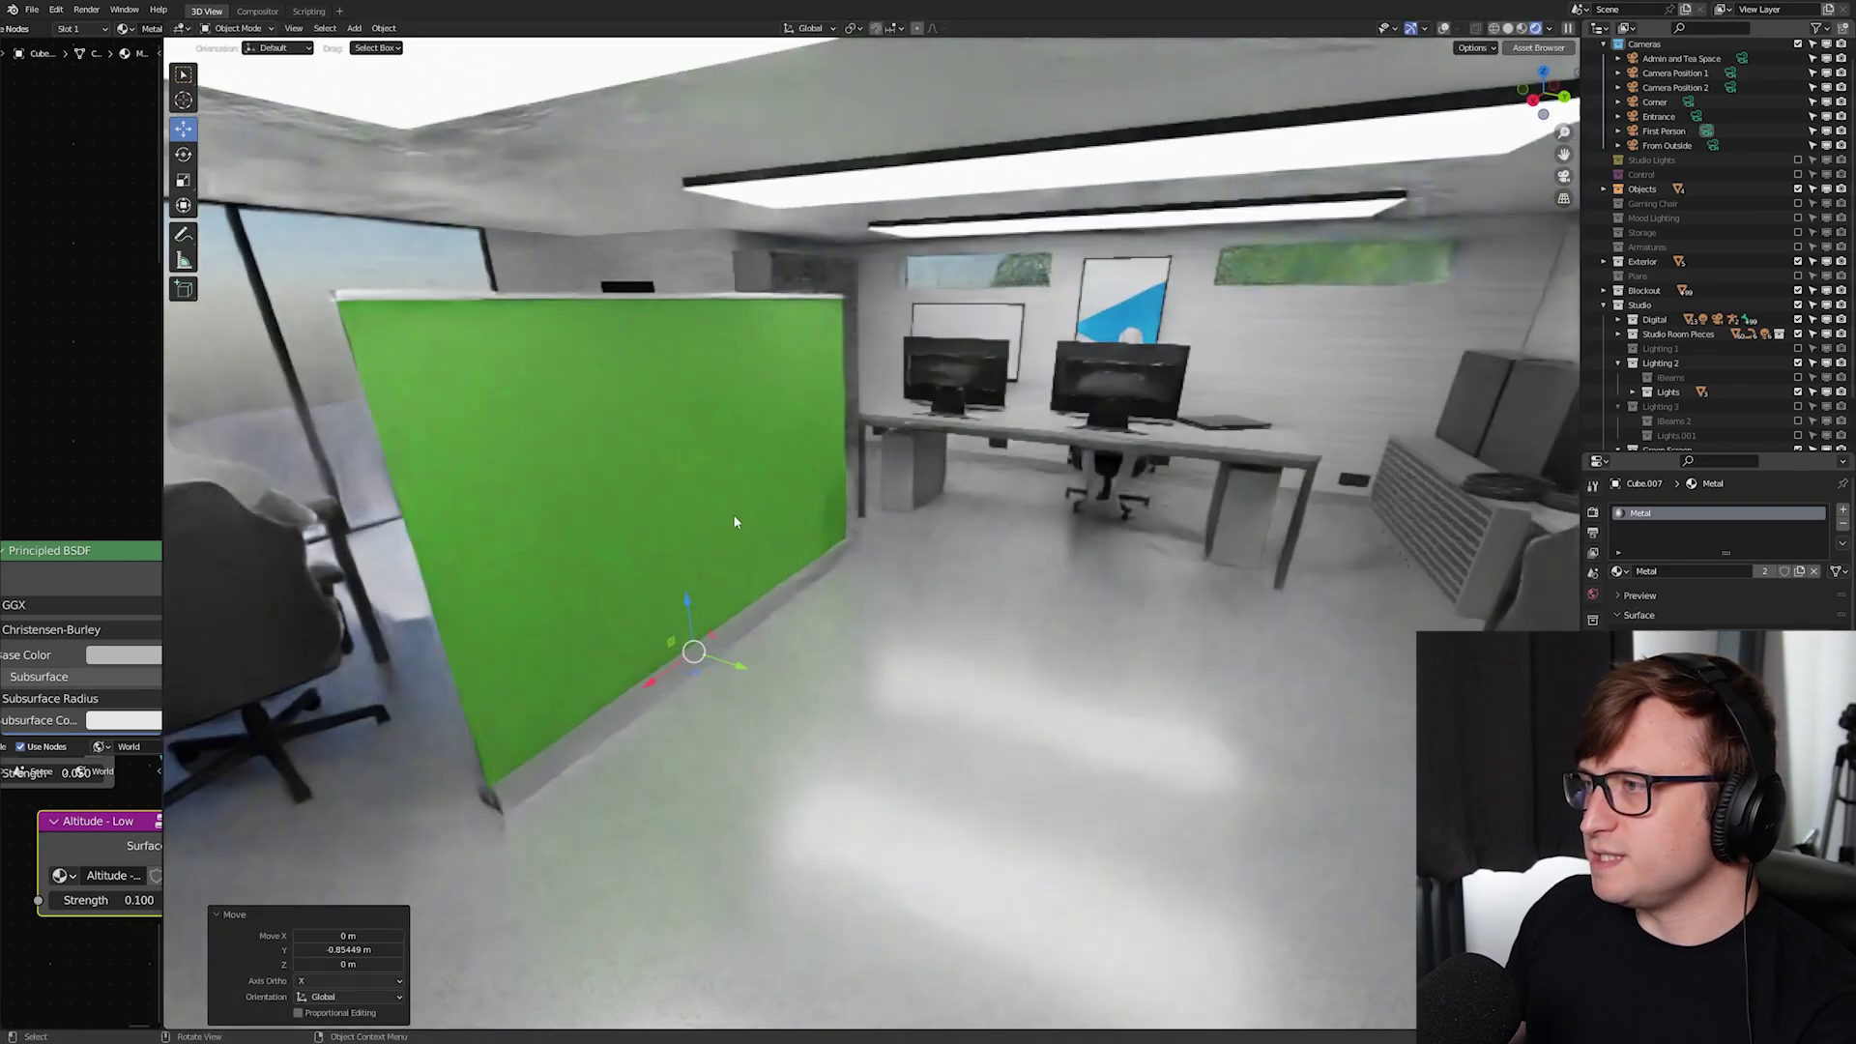
Raise the green screen's top bar further along Z, deselect everything and view the backdrop from the front
left_click(701, 311)
left_click_drag(695, 257, 693, 211)
middle_click_drag(1208, 776, 890, 572)
key("alt+a")
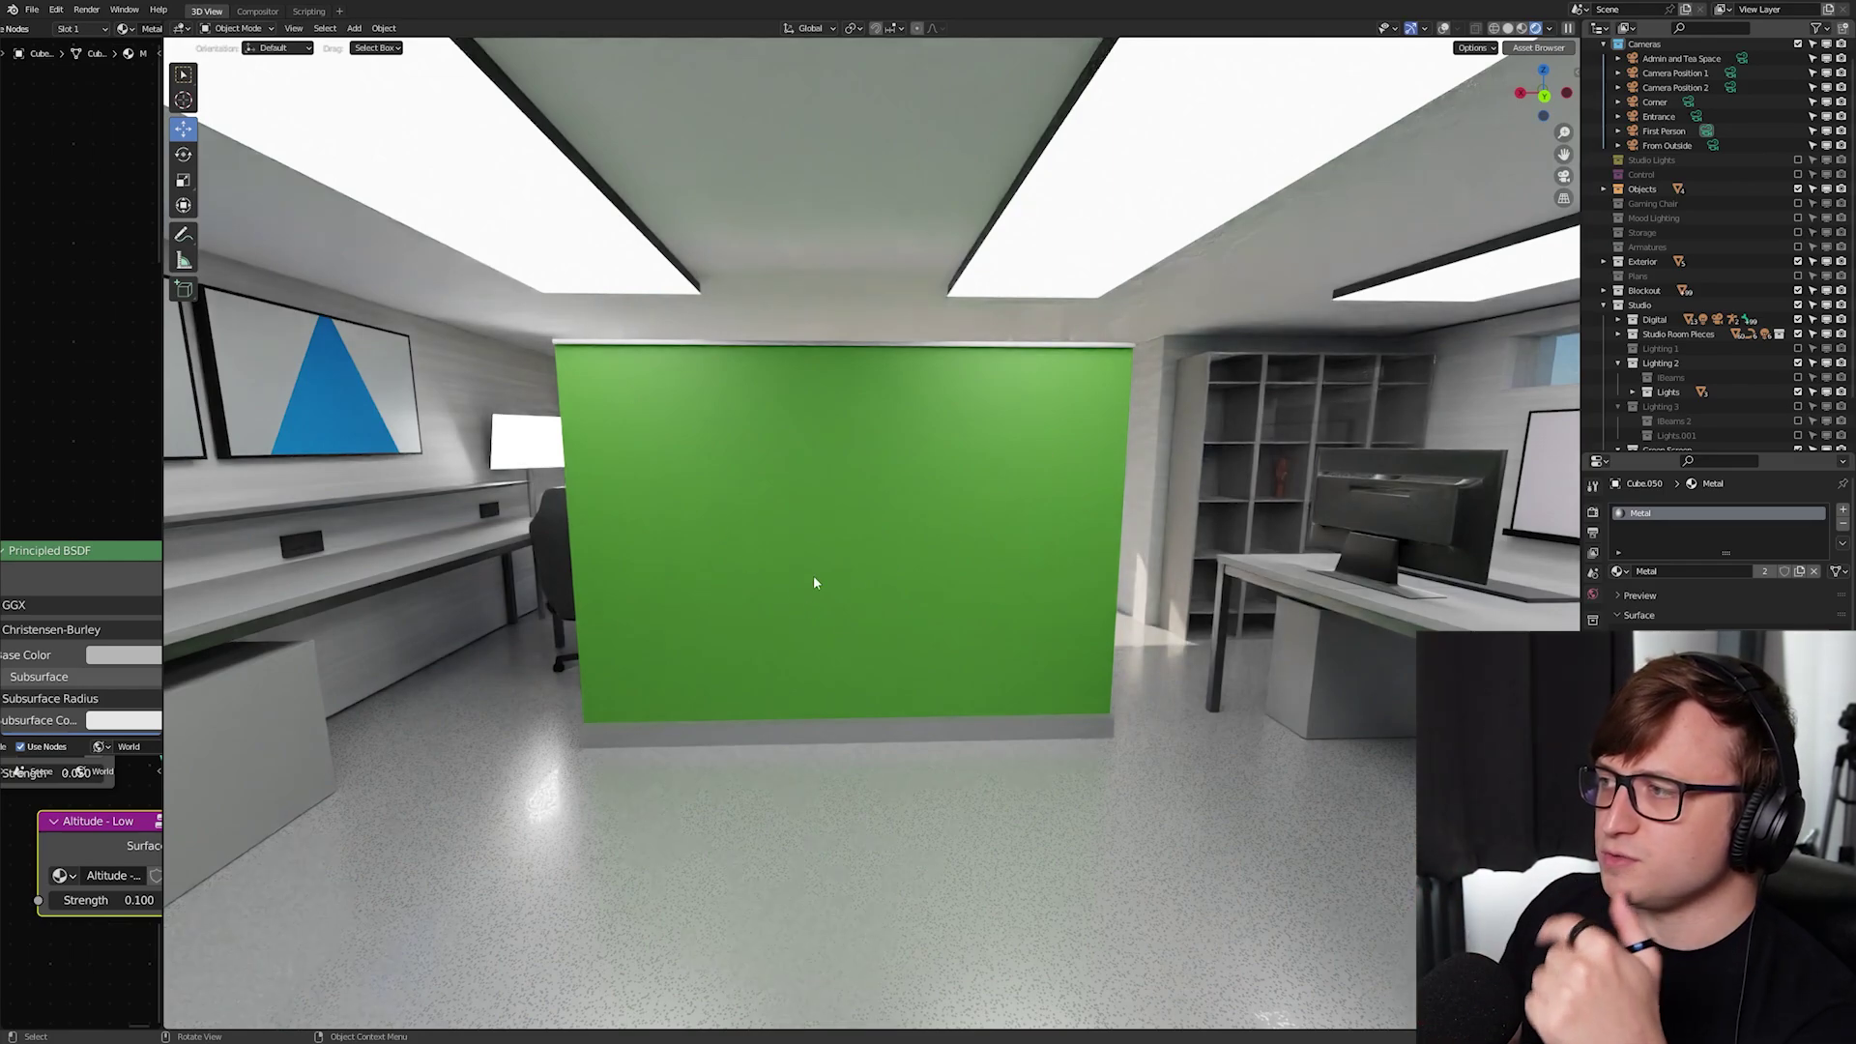
Sketch two hanging light annotations and an oval over the green screen, and undo the sketched strokes
middle_click_drag(768, 641, 773, 653)
left_click_drag(644, 277, 701, 430)
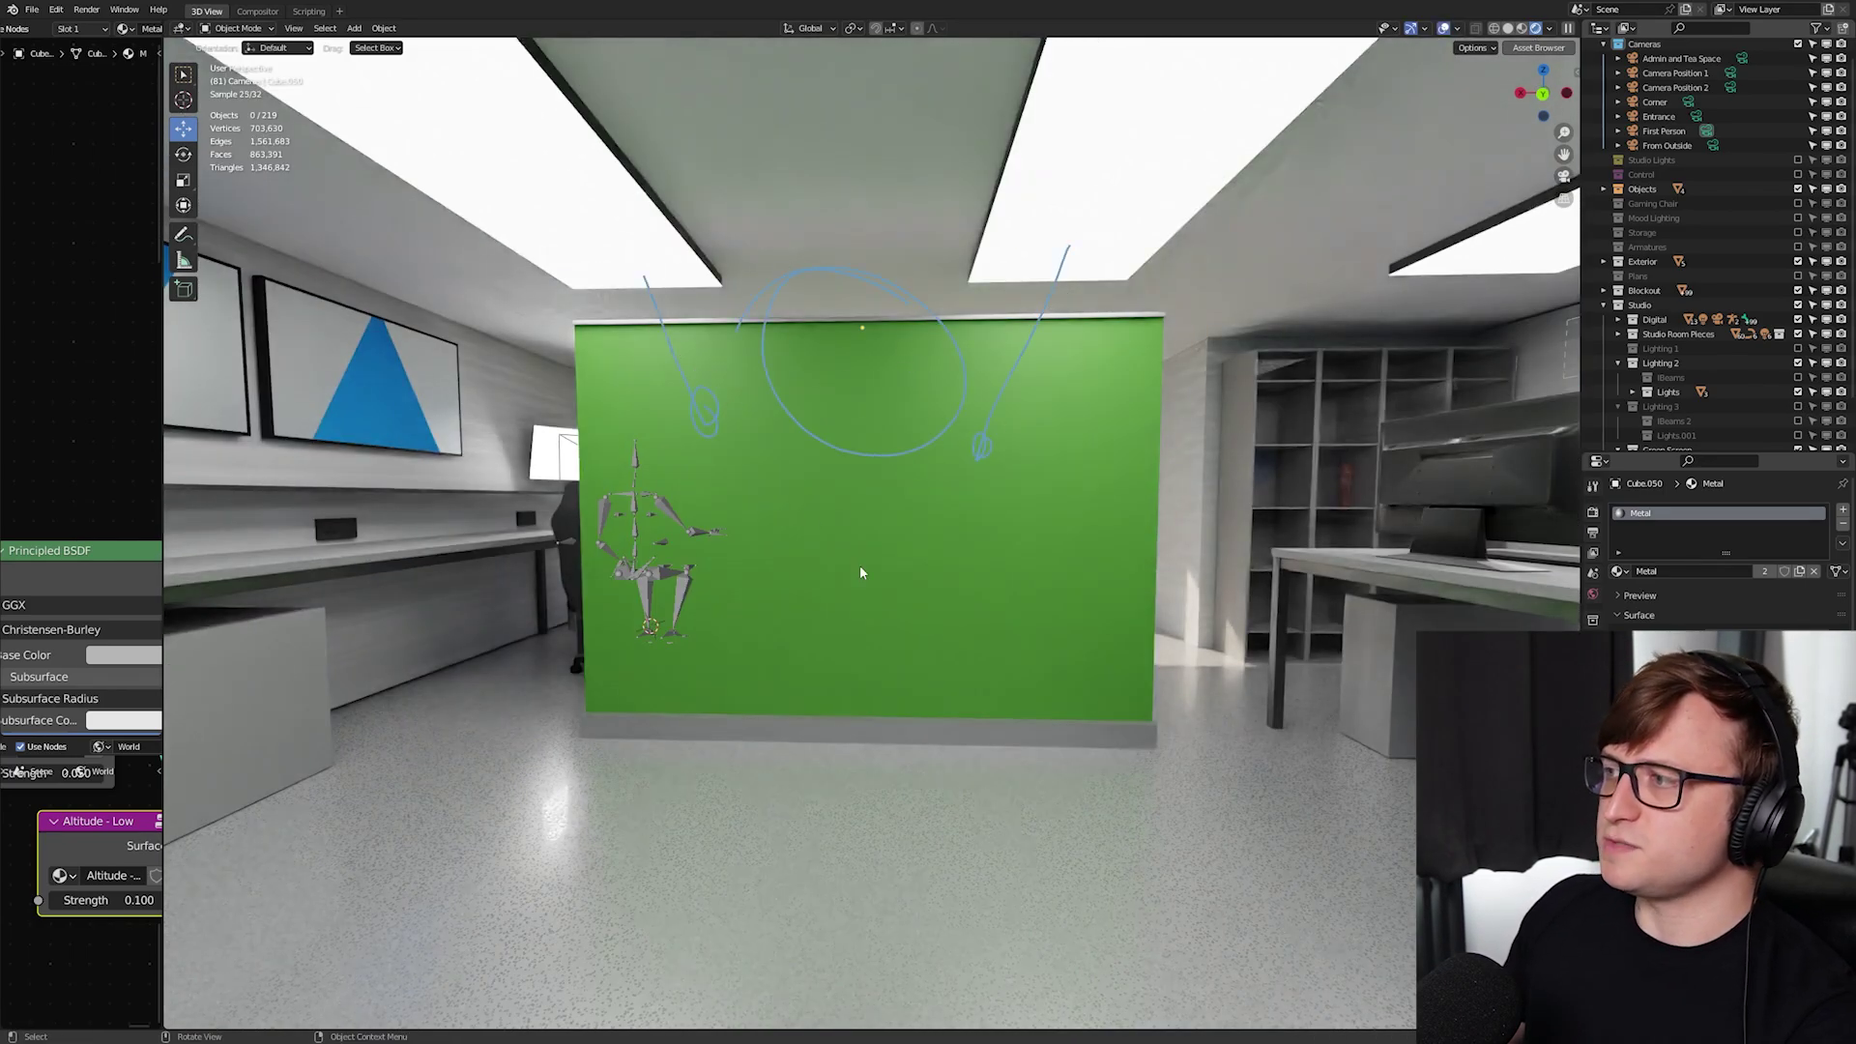
middle_click_drag(868, 571, 866, 581)
key("ctrl+z")
key("ctrl+z")
key("ctrl+z")
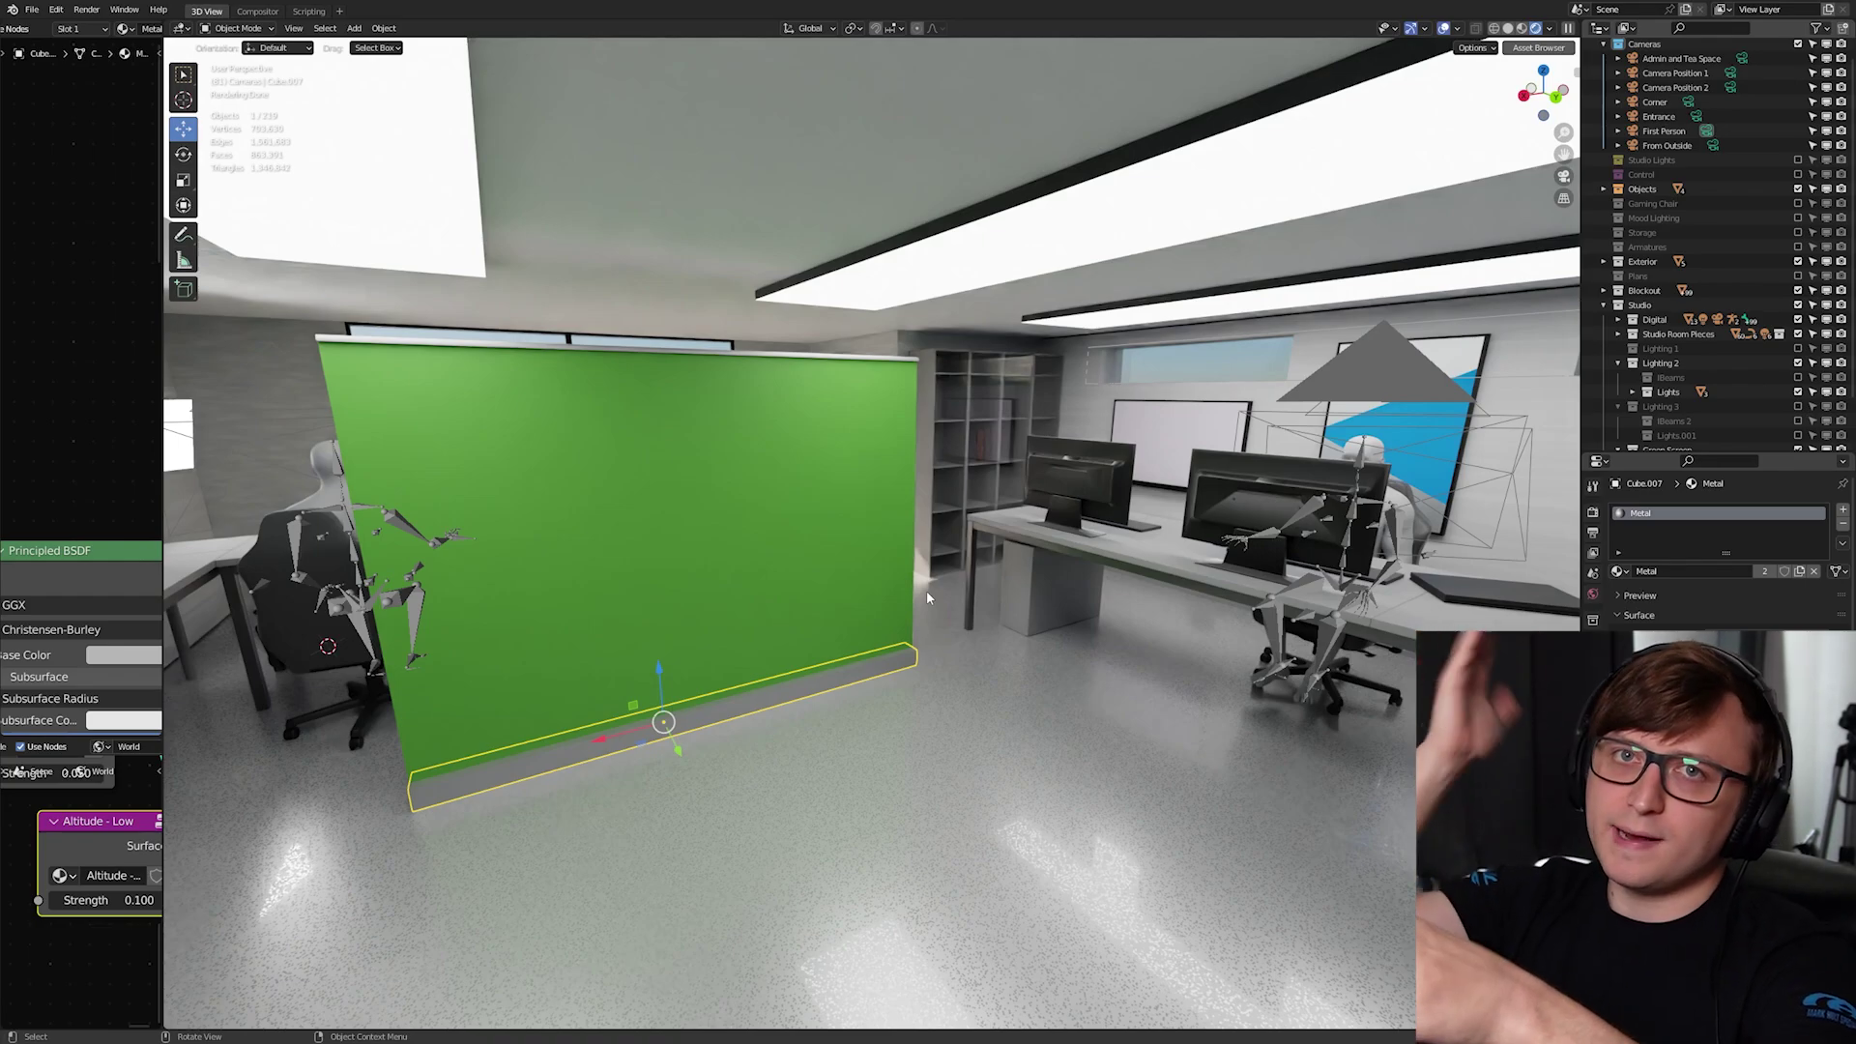
Rotate the green screen 90° about Z and move it along X in front of the dual-monitor desk
key("r")
key("z")
key("9")
key("0")
key("Return")
middle_click_drag(913, 673, 928, 764)
key("g")
key("x")
left_click(775, 679)
middle_click_drag(775, 679, 824, 684)
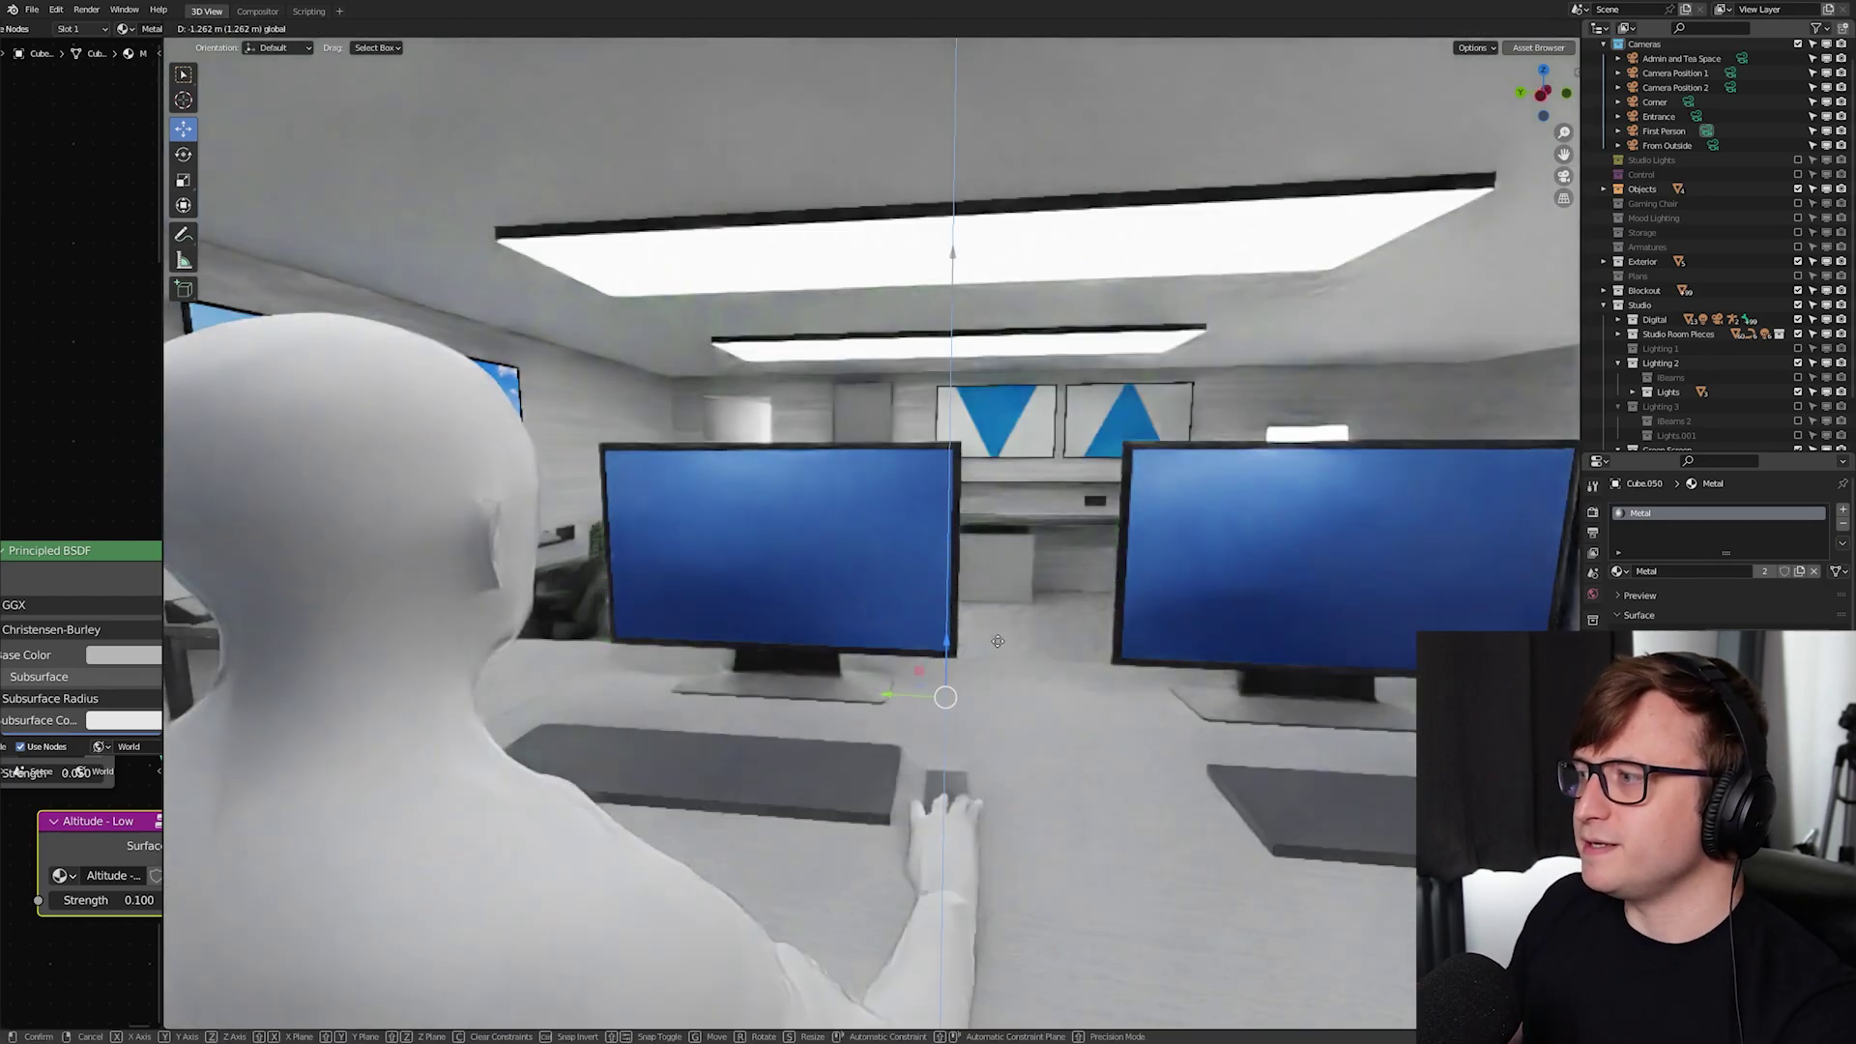
Lower the green screen's top bar along Z to retract the backdrop in front of the desk, and deselect everything
left_click(943, 677)
key("g")
key("z")
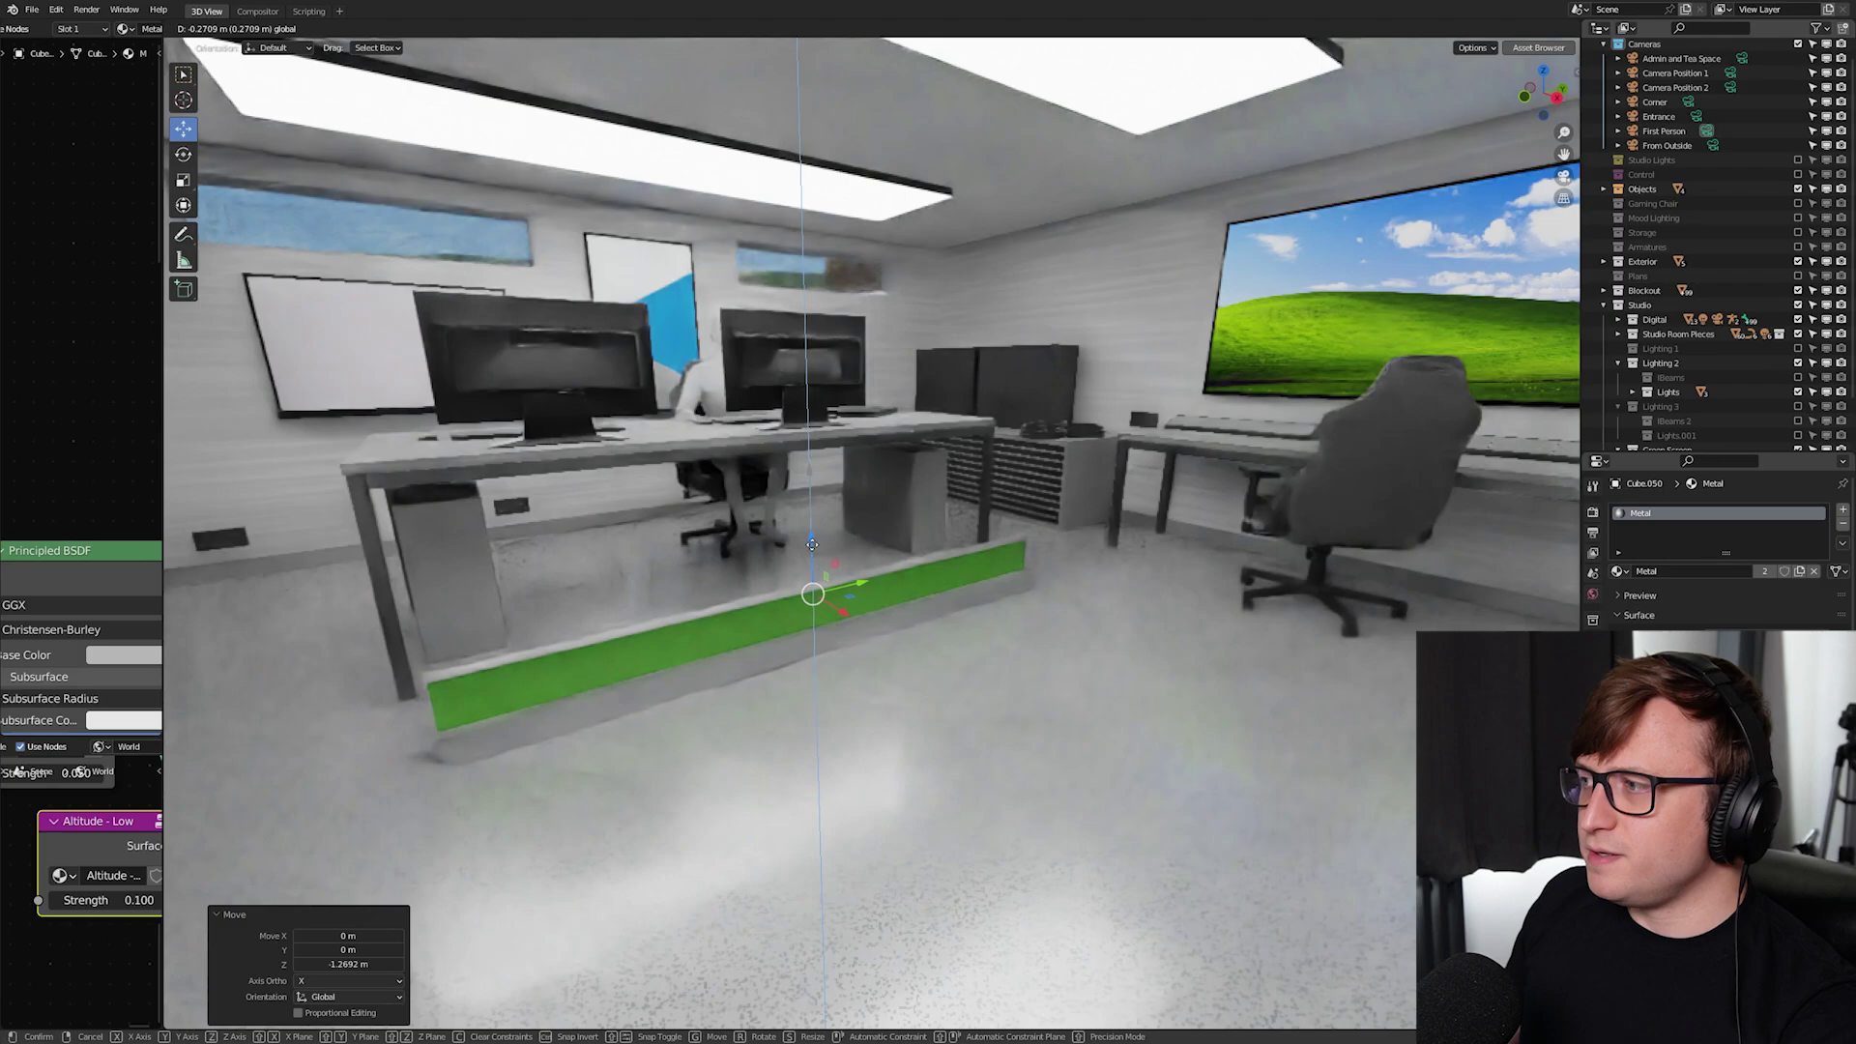
left_click_drag(812, 546, 813, 547)
middle_click_drag(812, 547, 826, 589)
key("alt+a")
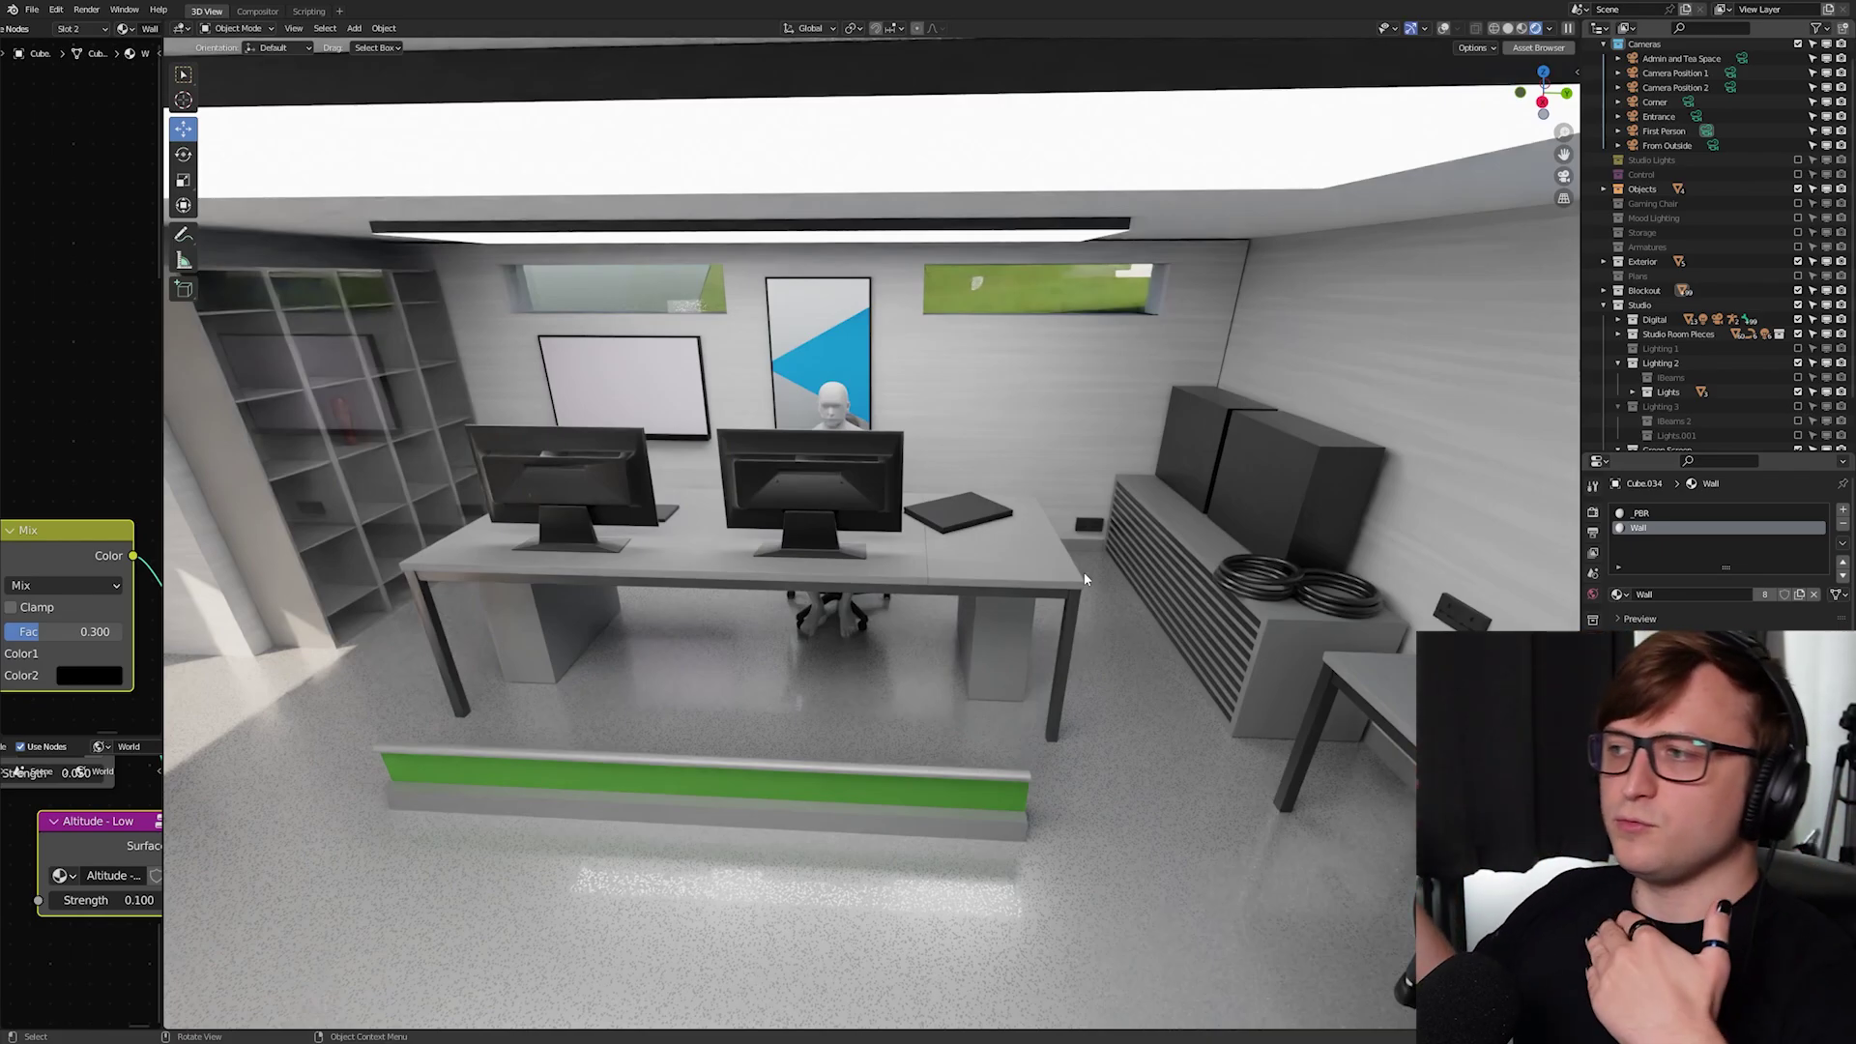
Show the viewport overlays and circle the two drawer units under the dual-monitor desk with annotation strokes
middle_click_drag(614, 467, 874, 305, "shift")
scroll(777, 499, "up", 4)
scroll(874, 305, "down", 3)
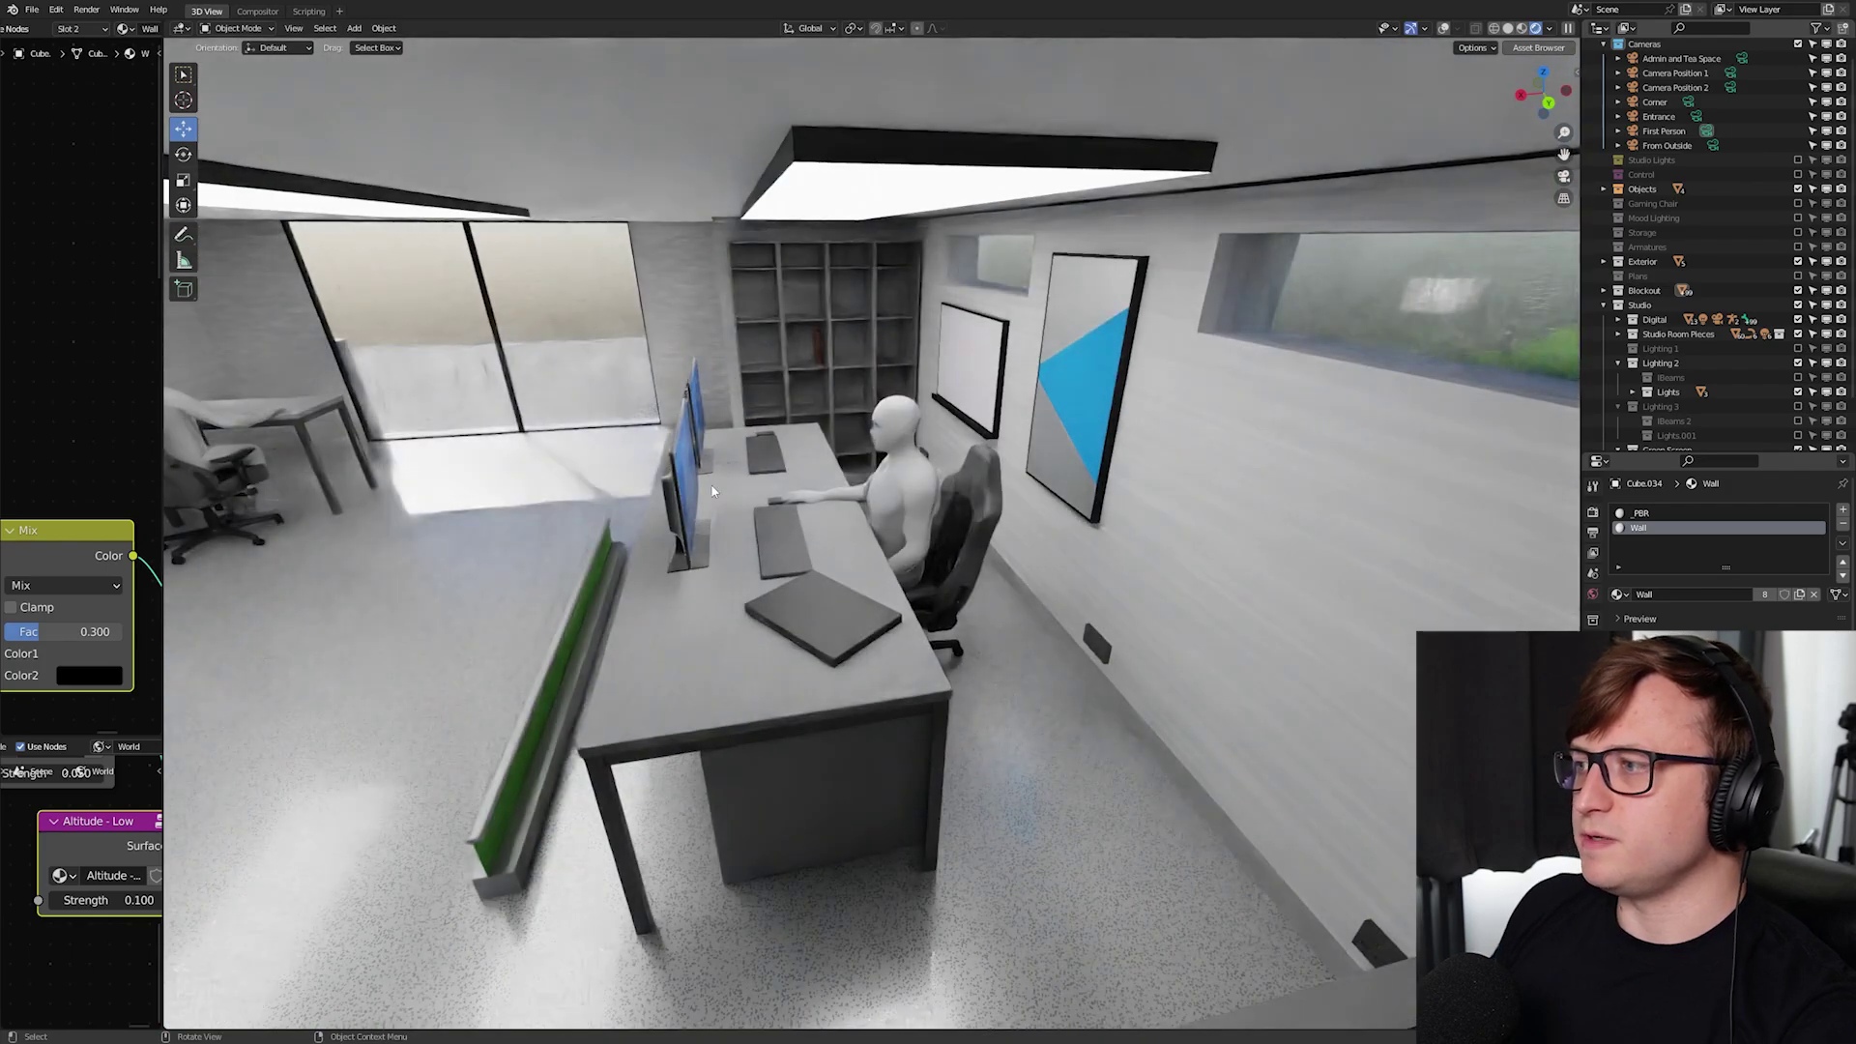
middle_click_drag(345, 679, 776, 746)
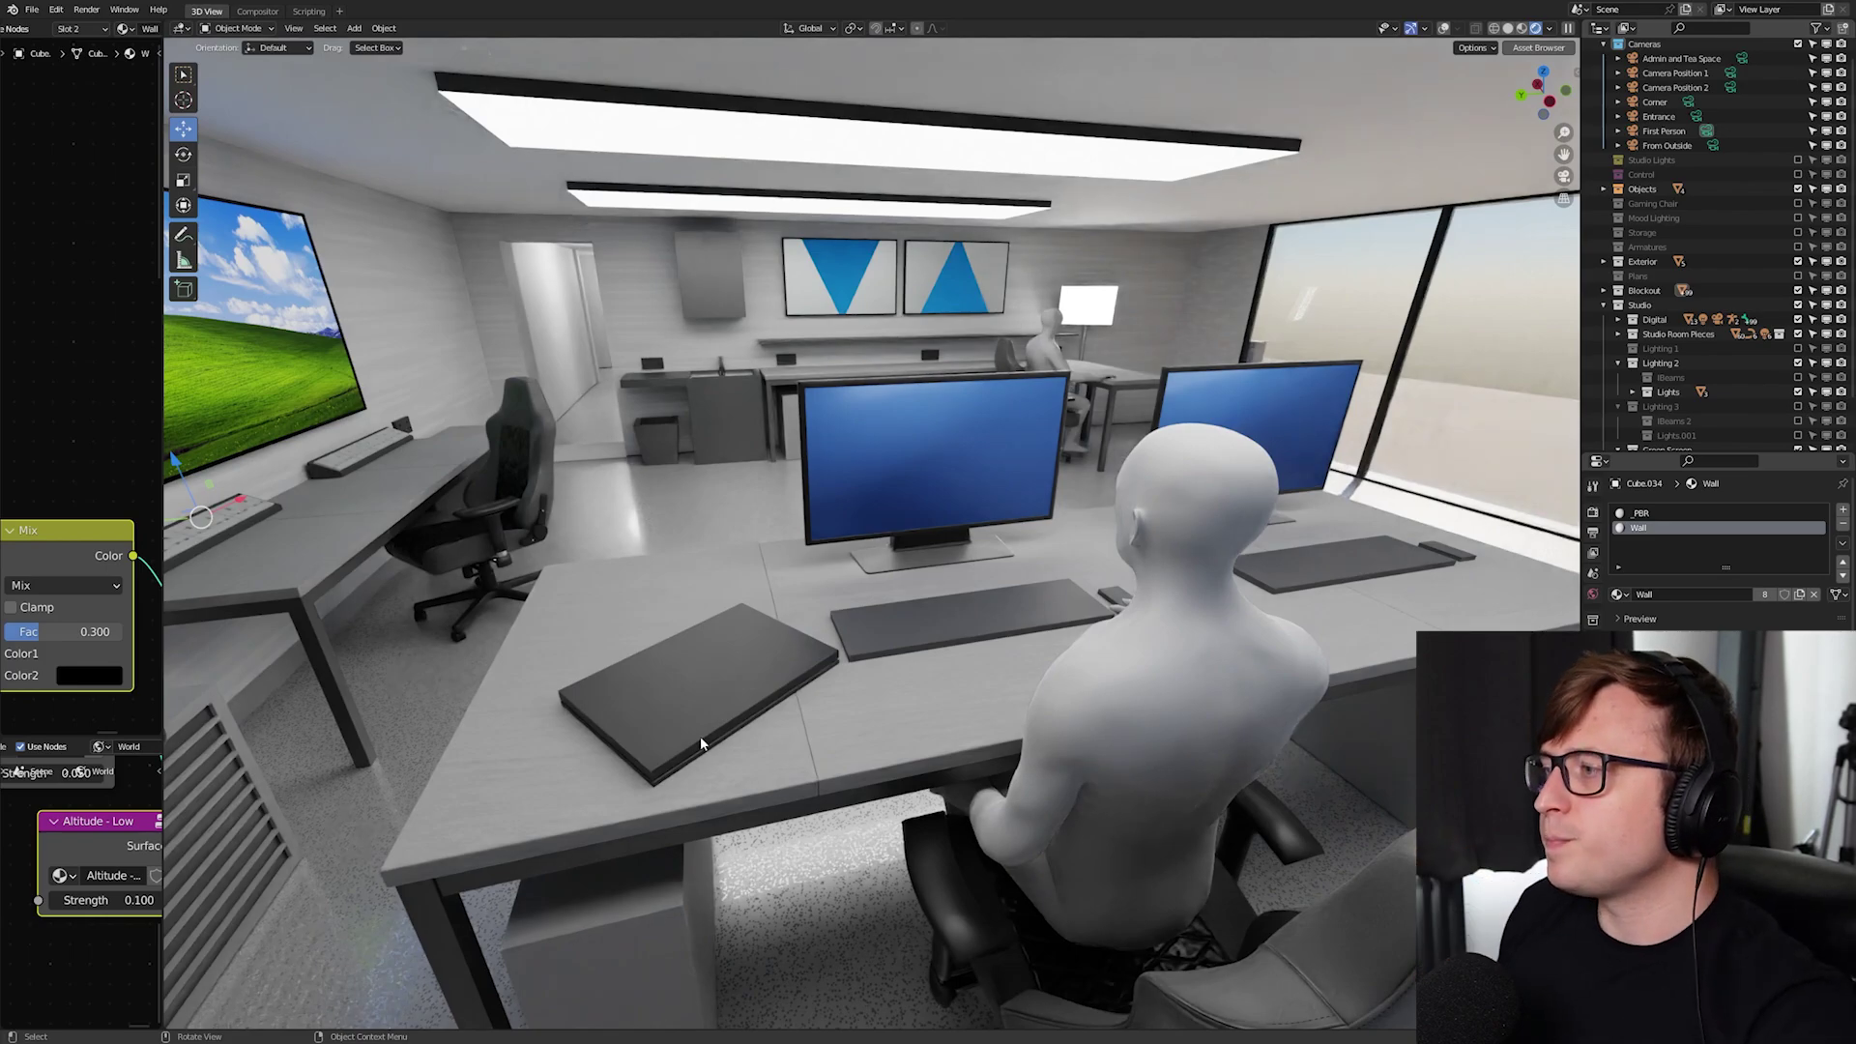
middle_click_drag(713, 738, 890, 390)
middle_click_drag(778, 536, 851, 592)
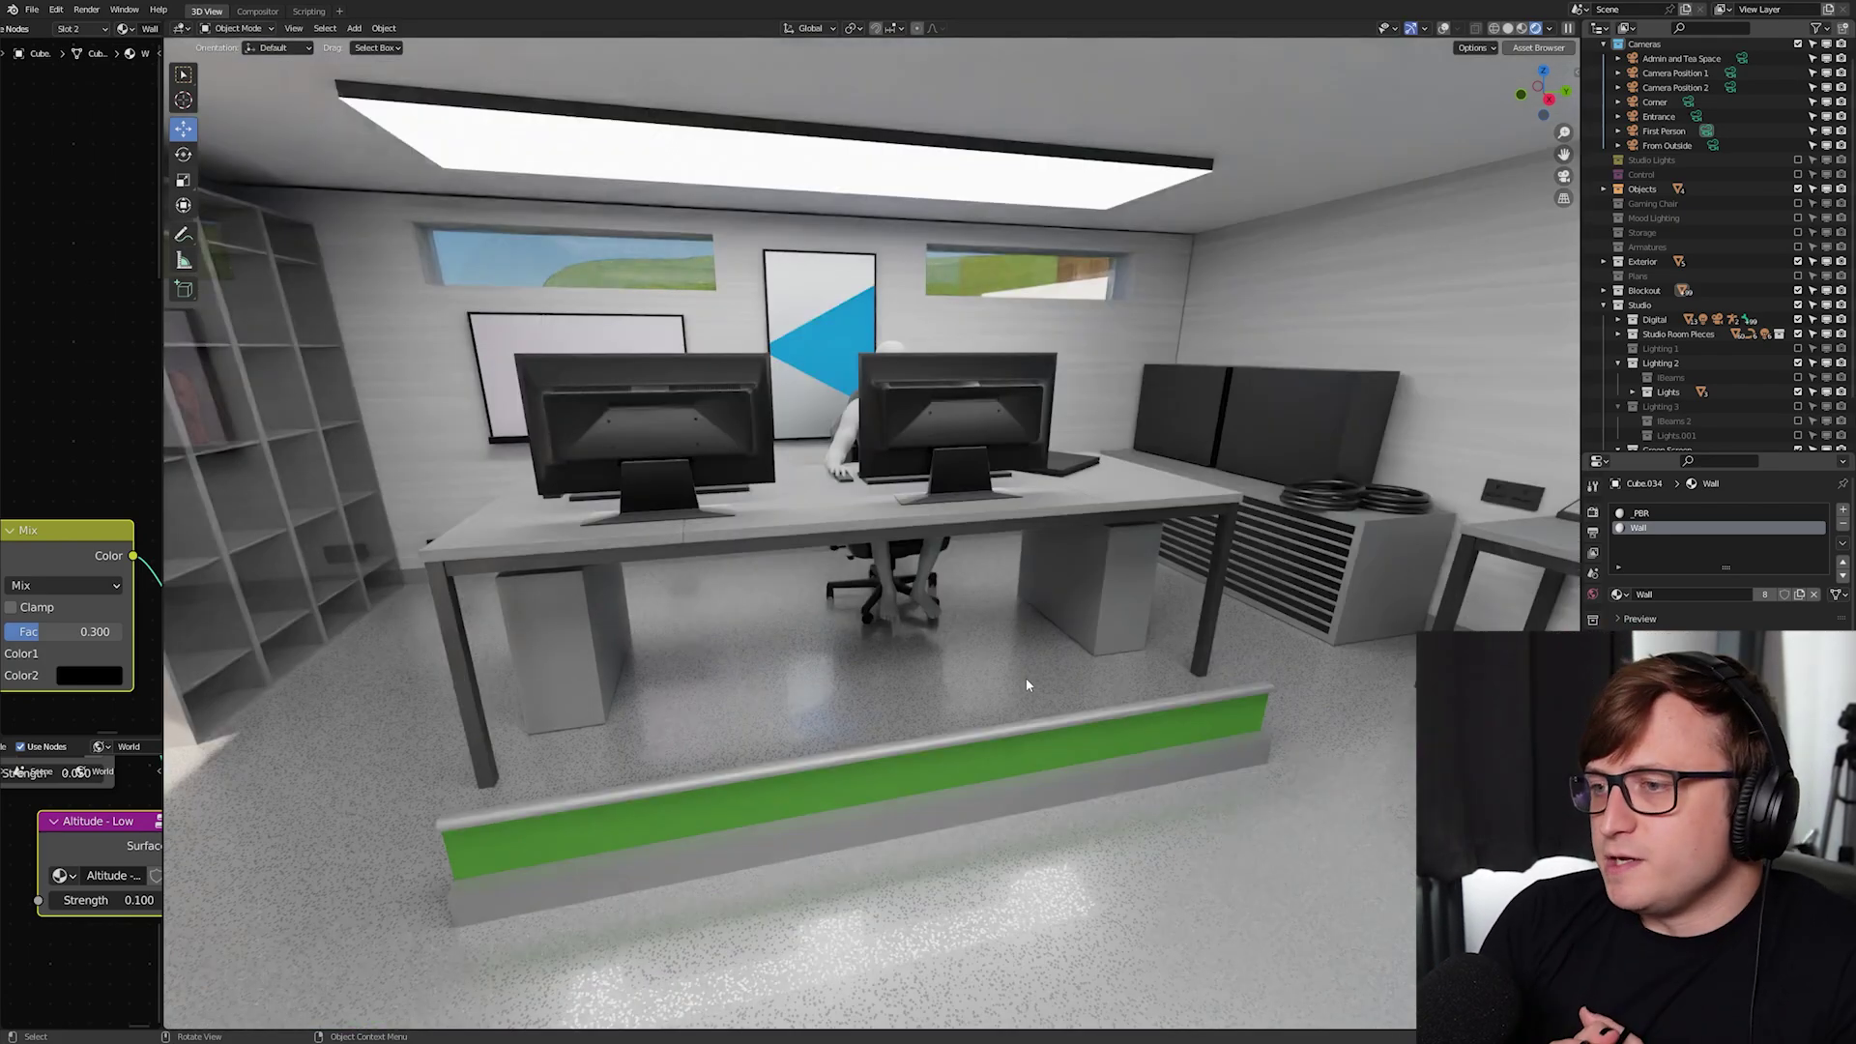
key("shift+alt+z")
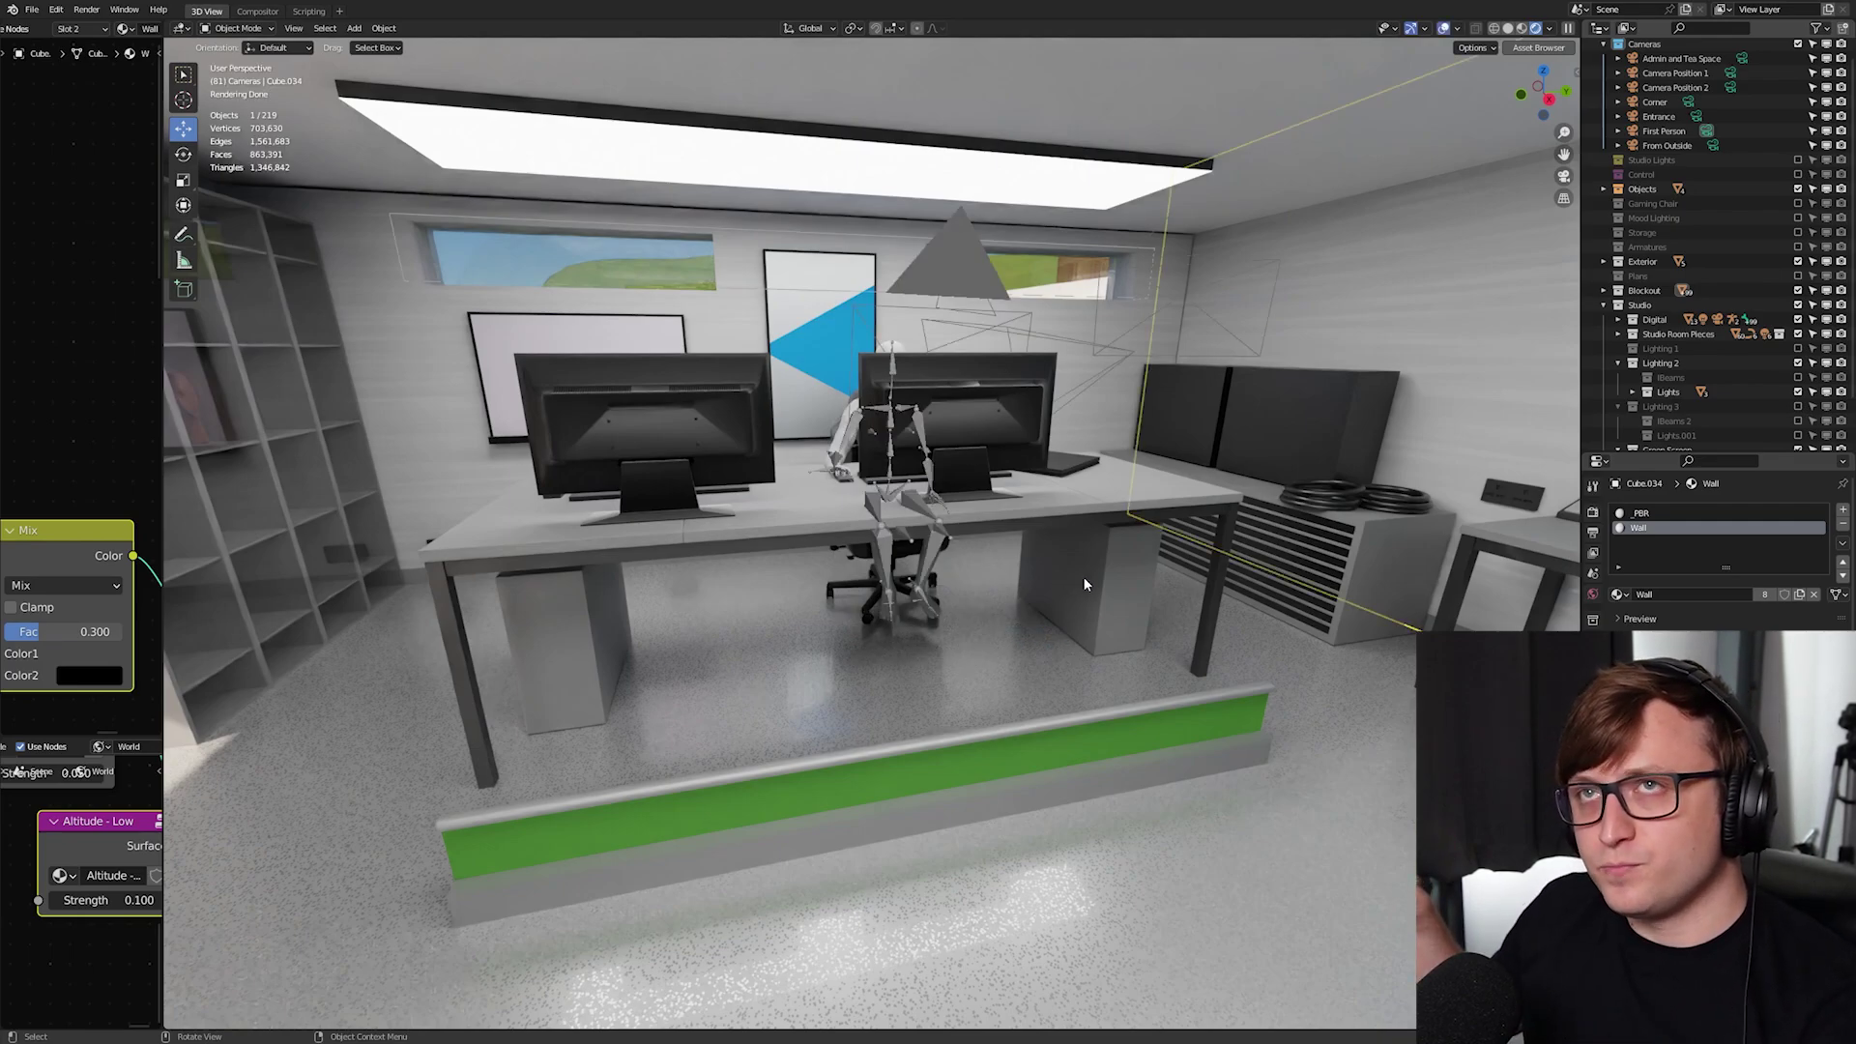
right_click_drag(1083, 576, 1042, 661, "shift")
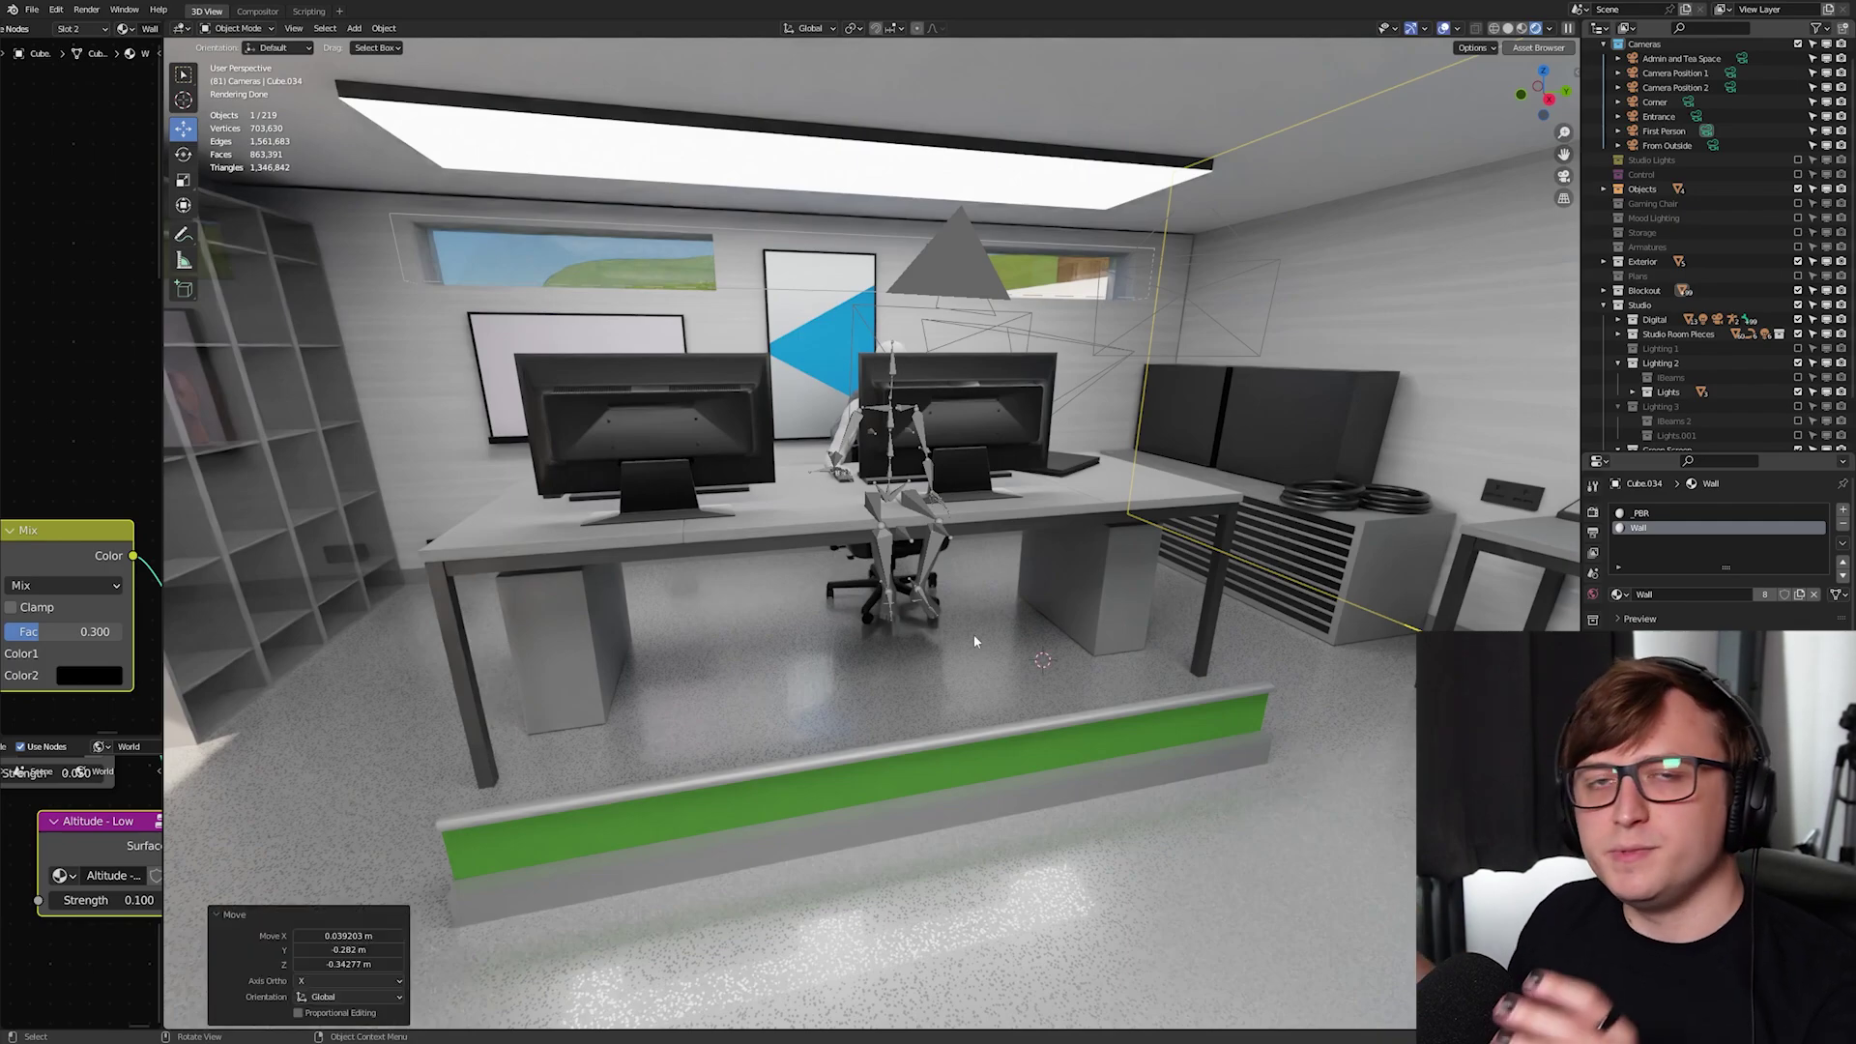
left_click(1041, 665)
left_click_drag(1110, 607, 1143, 499)
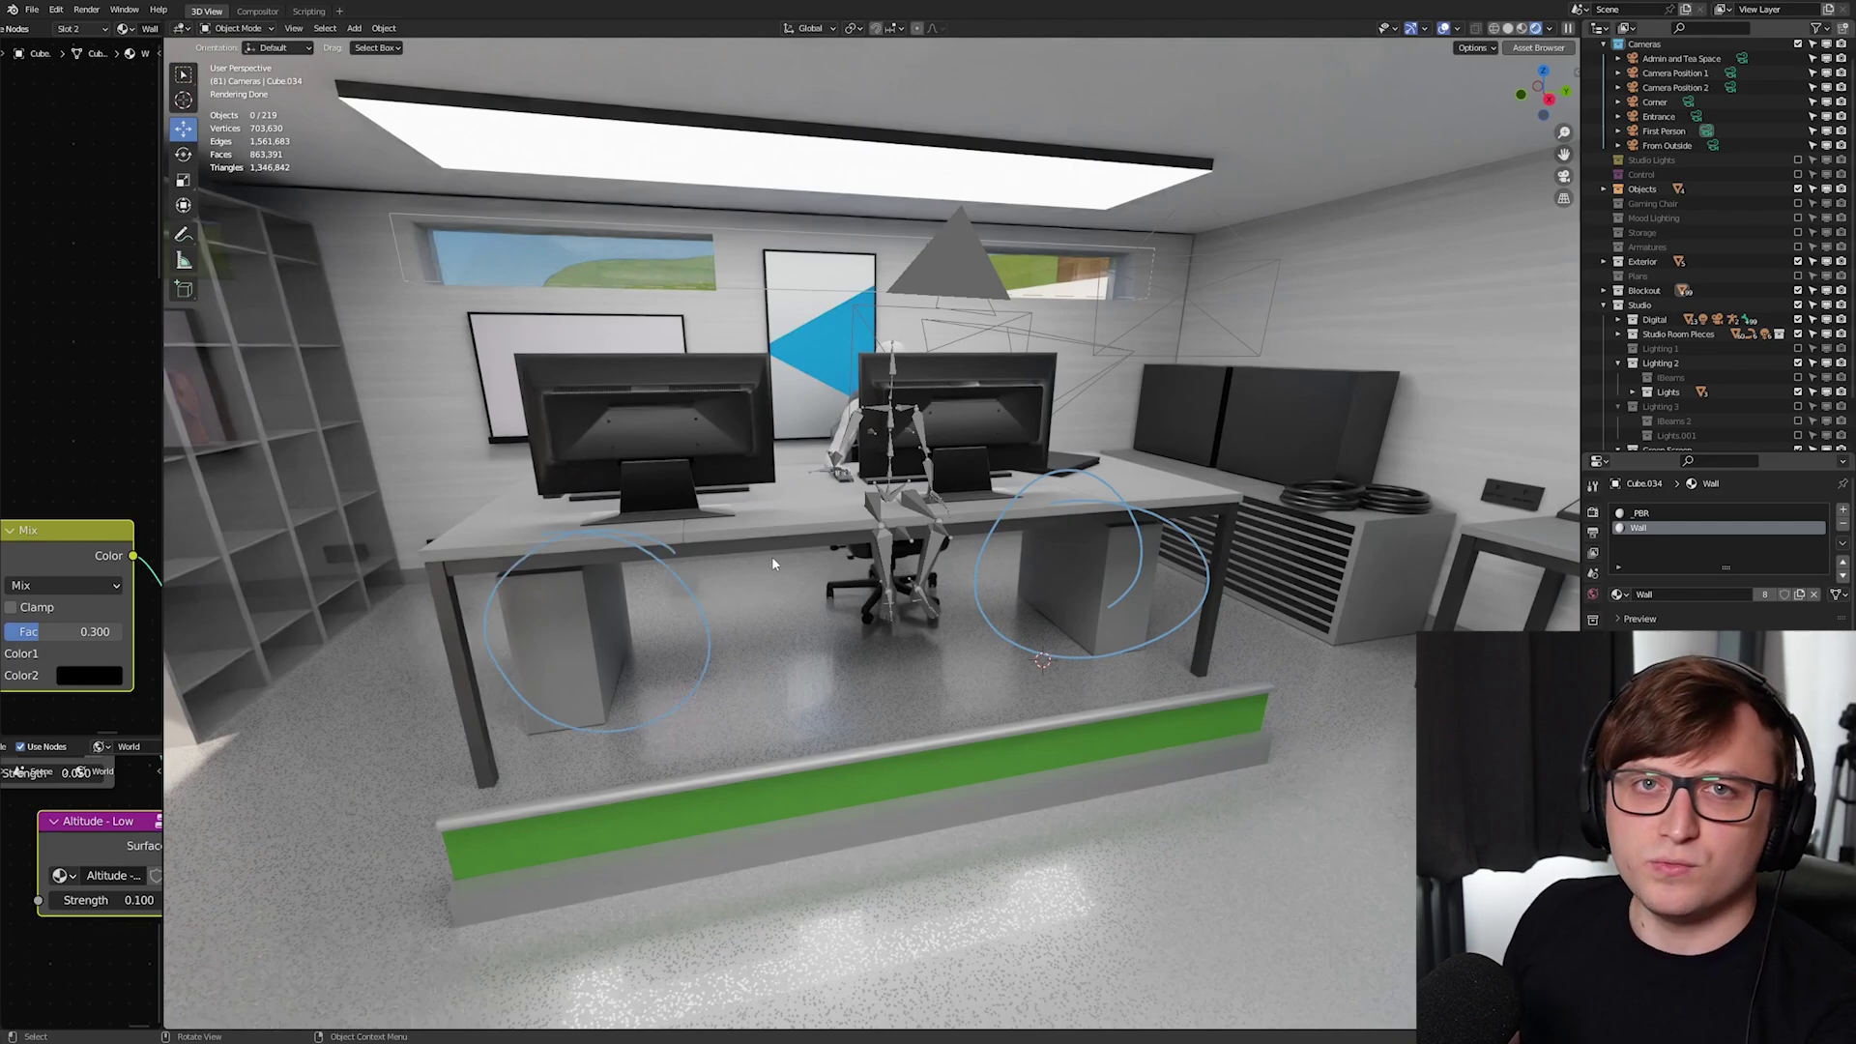
left_click_drag(972, 516, 808, 521)
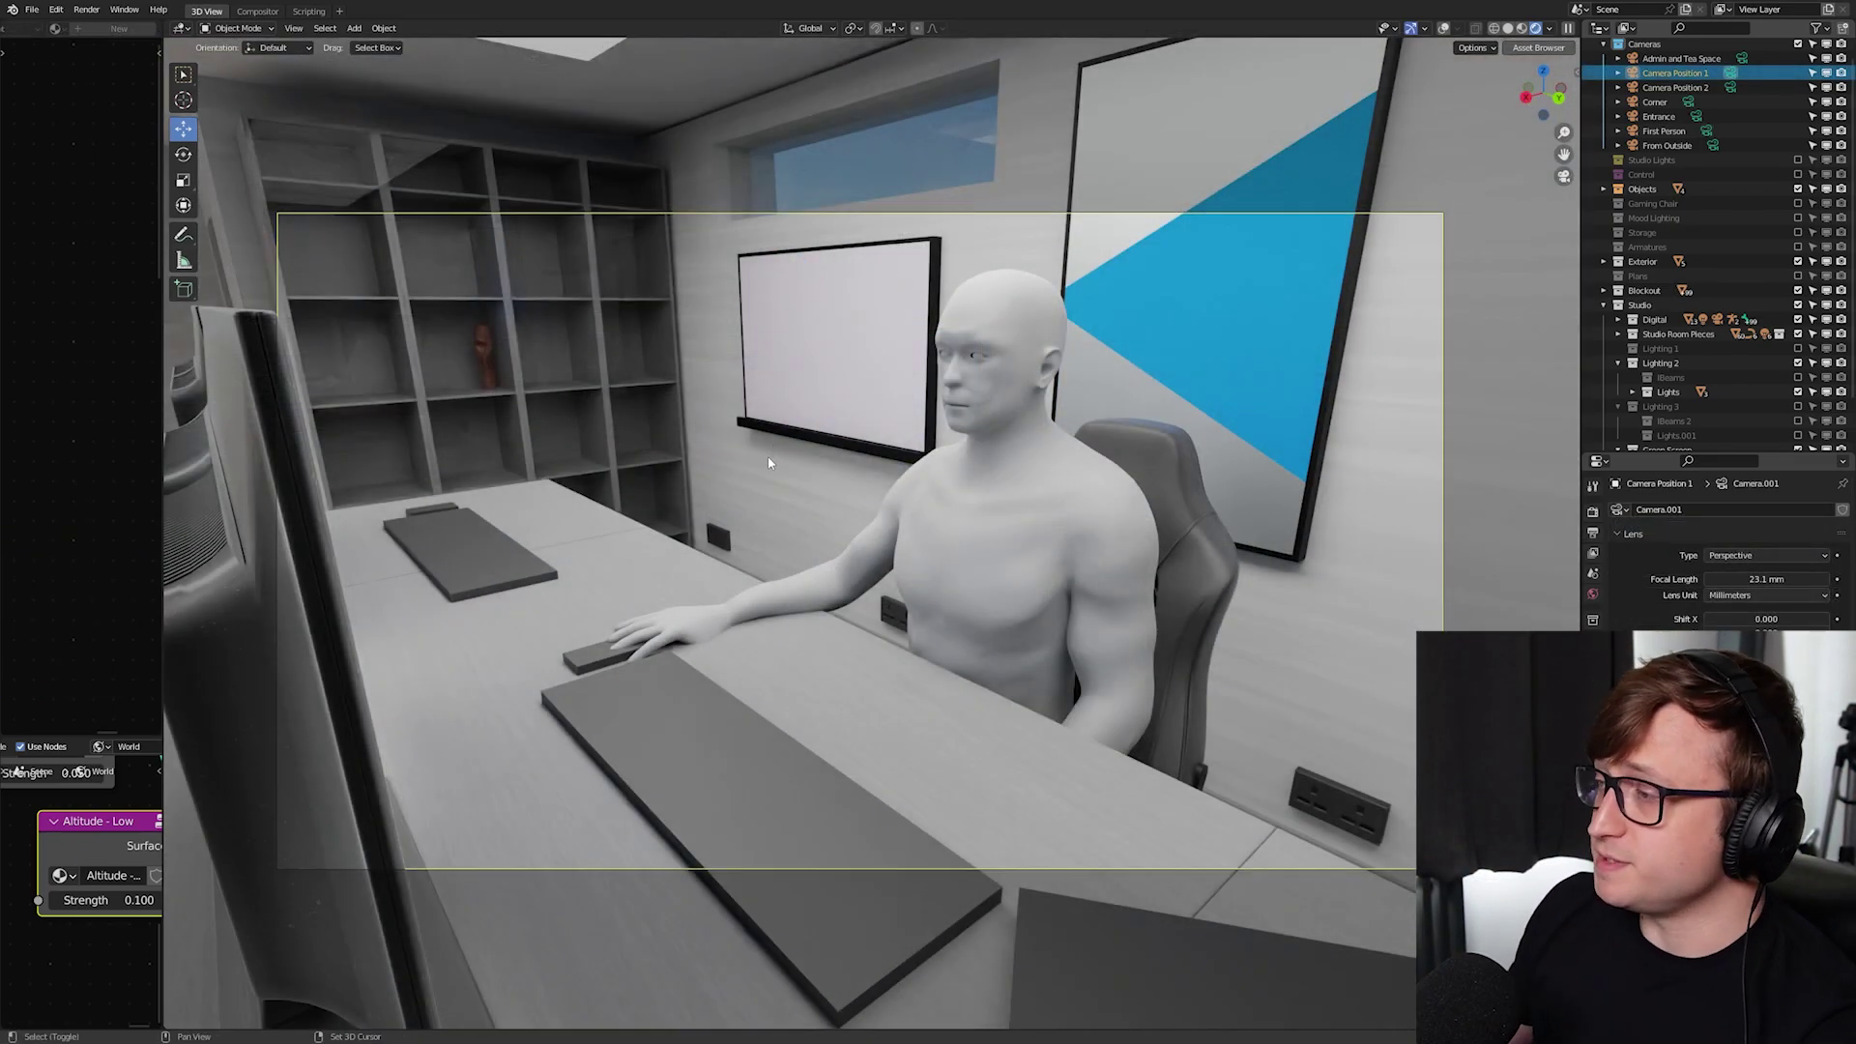
Examine the shelving and whiteboard background from Camera Position 1, and the black boxes, slatted cabinets and desk along the TV wall
middle_click_drag(768, 463, 794, 465, "shift")
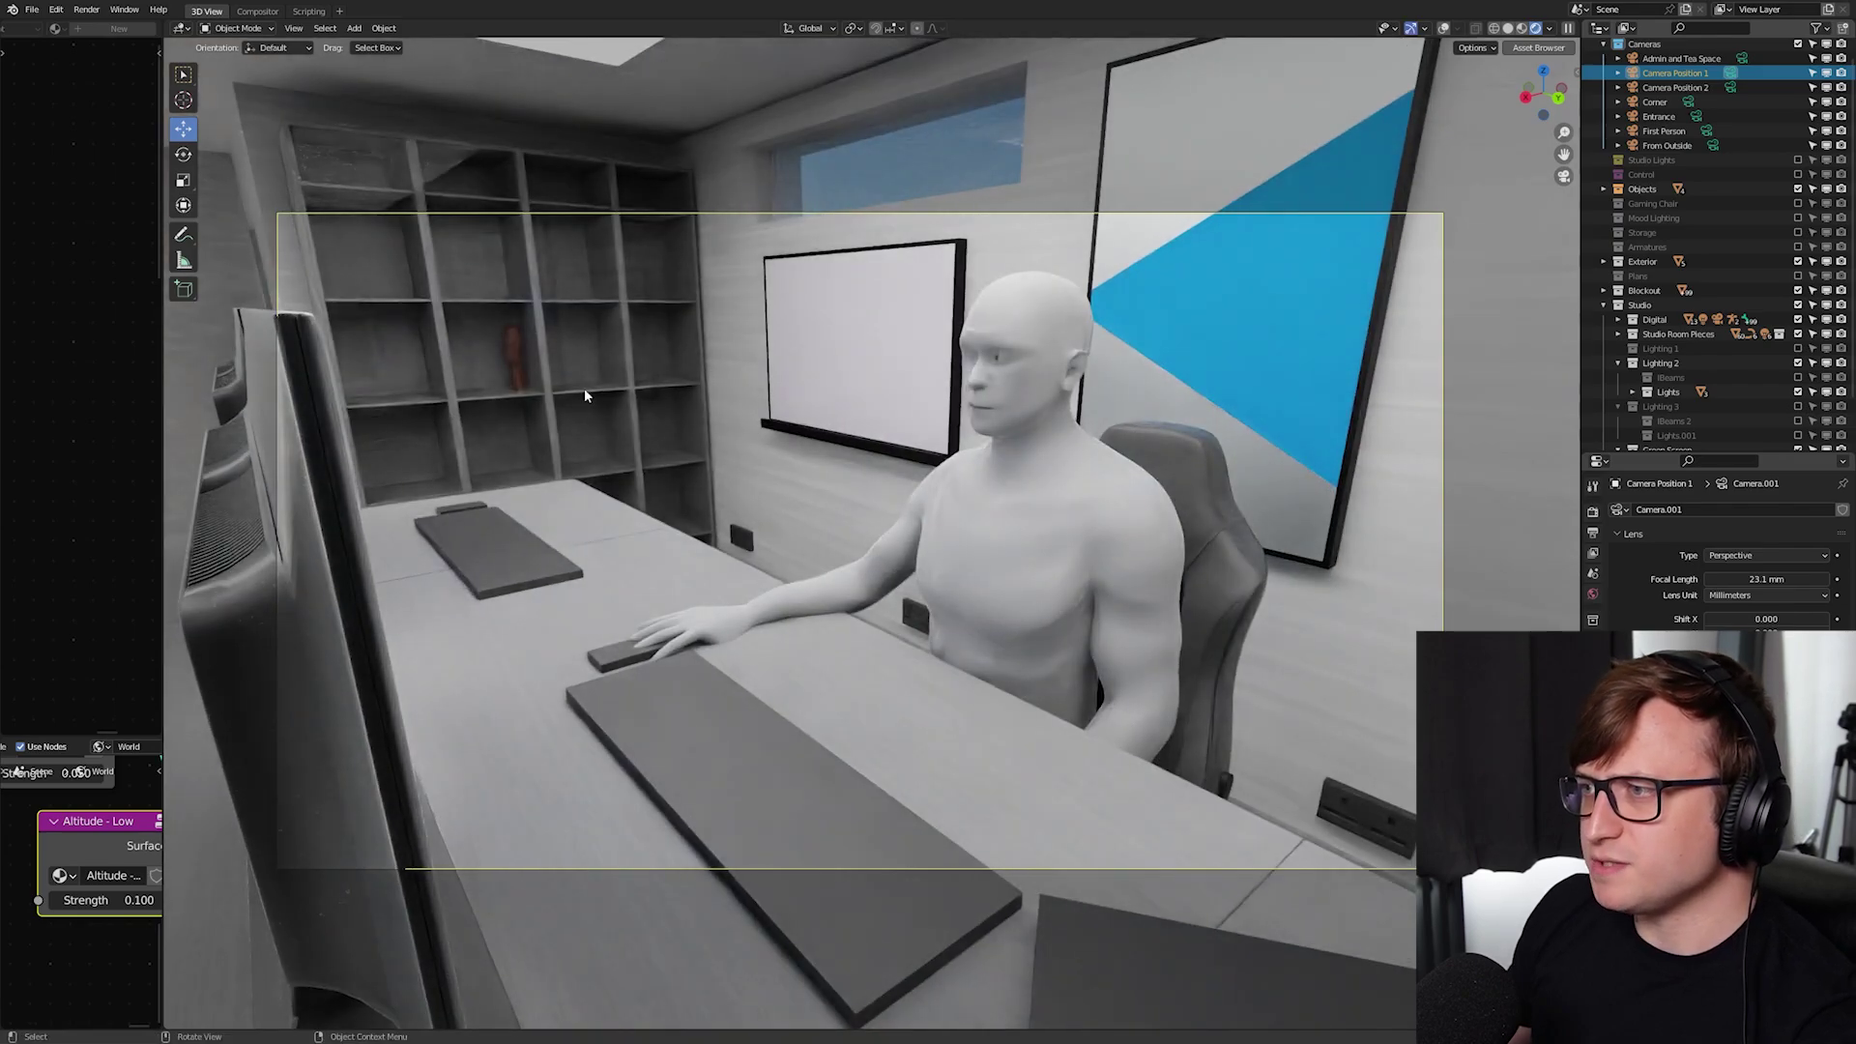
middle_click_drag(561, 375, 676, 512, "shift")
scroll(649, 517, "up", 2)
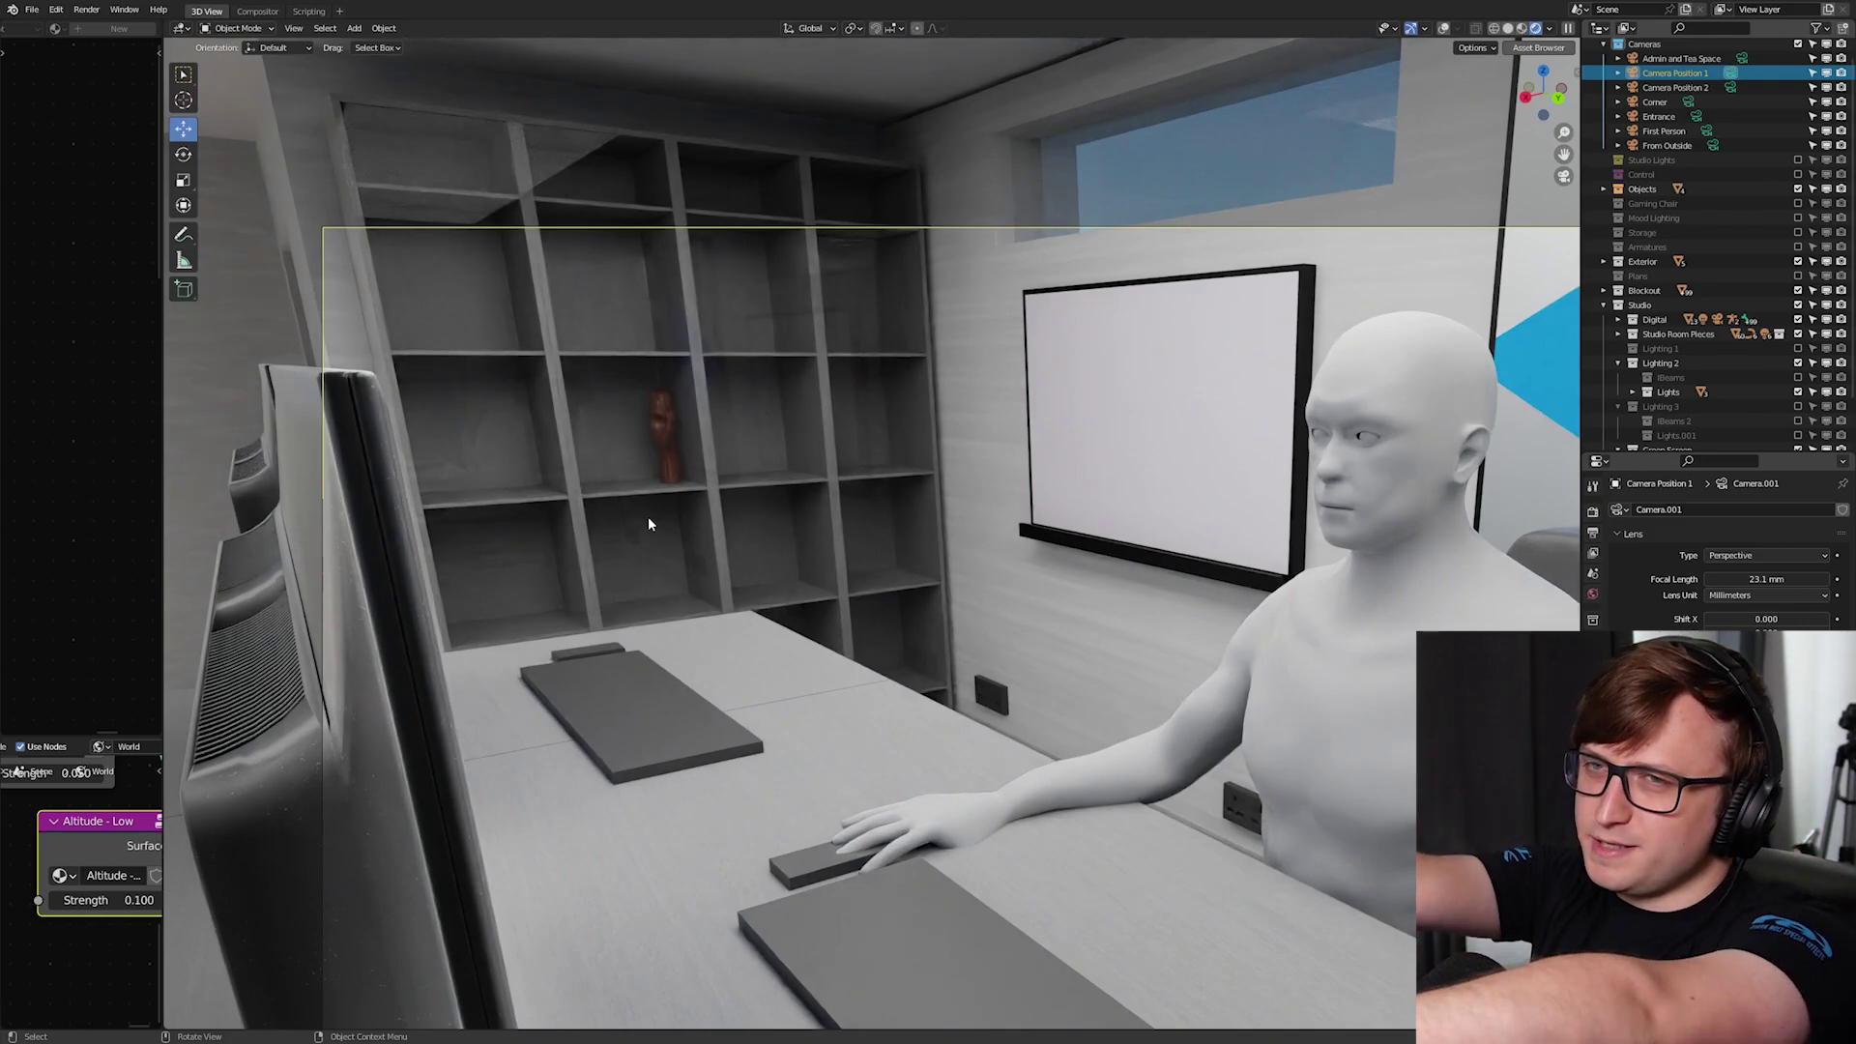
scroll(670, 472, "down", 2)
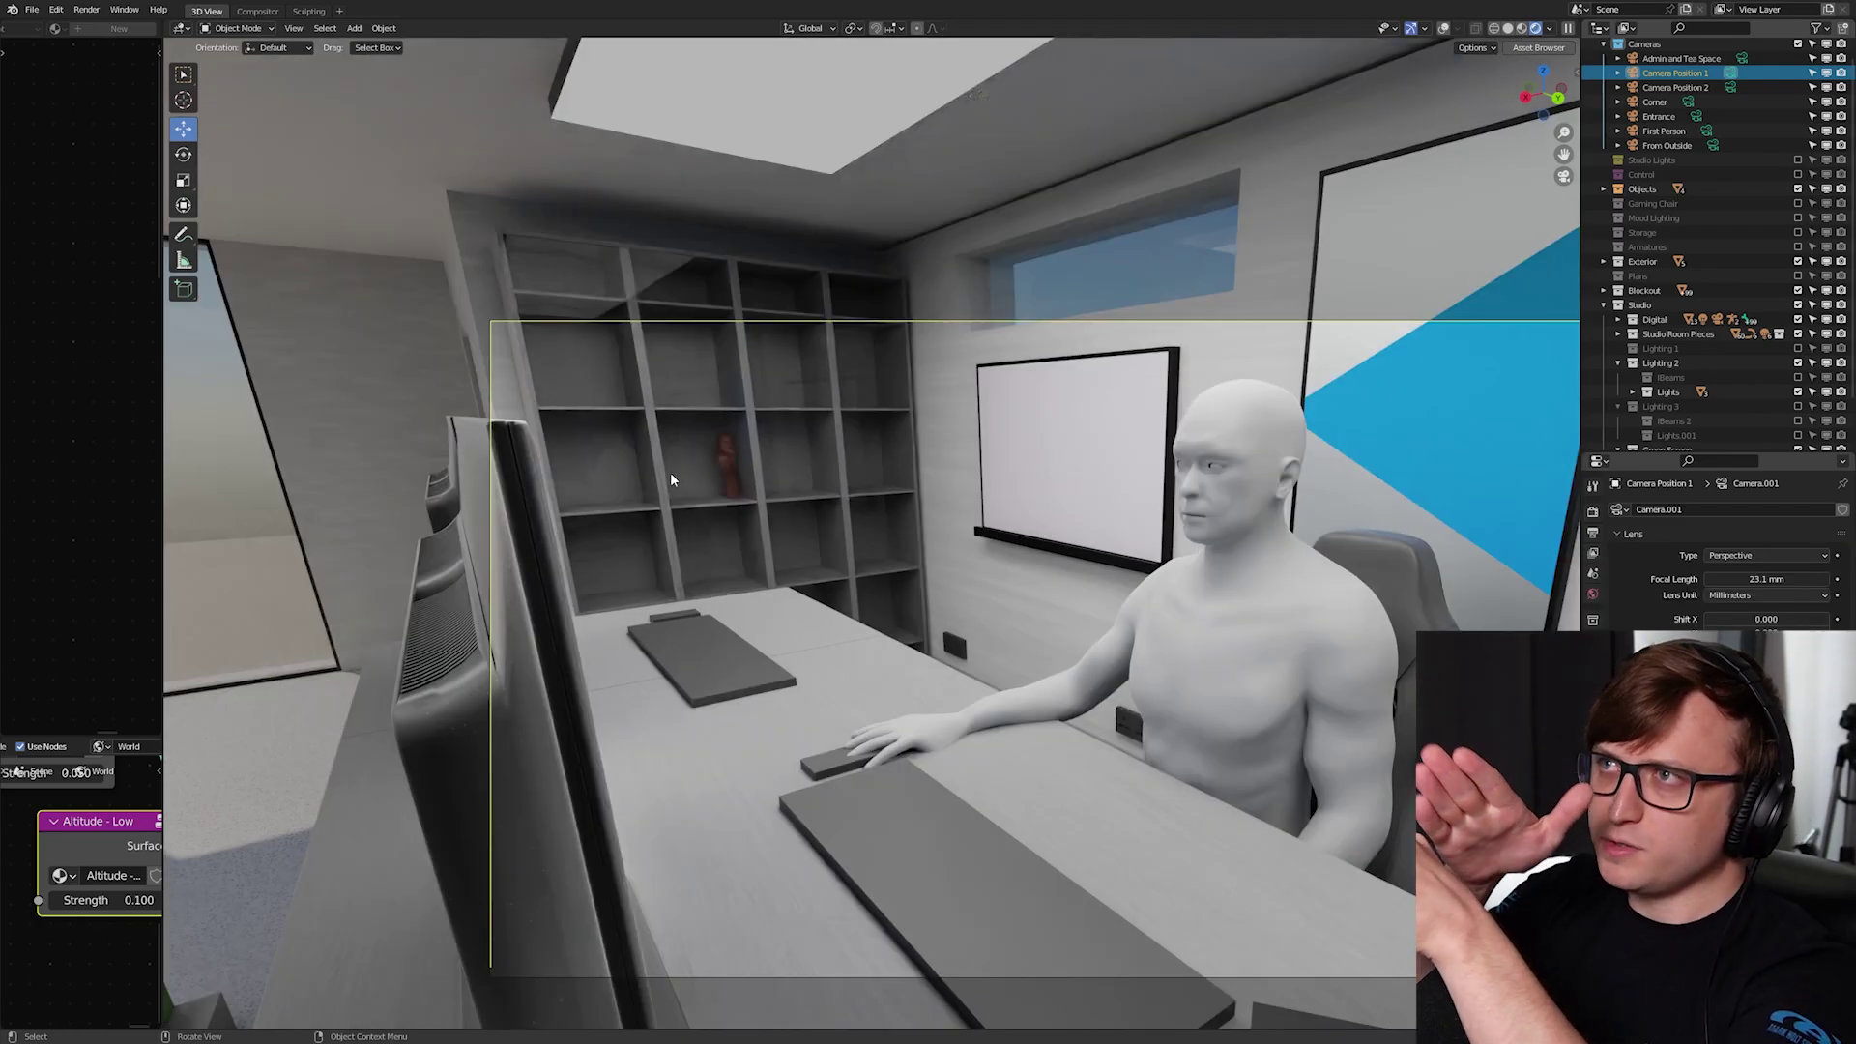
middle_click_drag(670, 472, 925, 658)
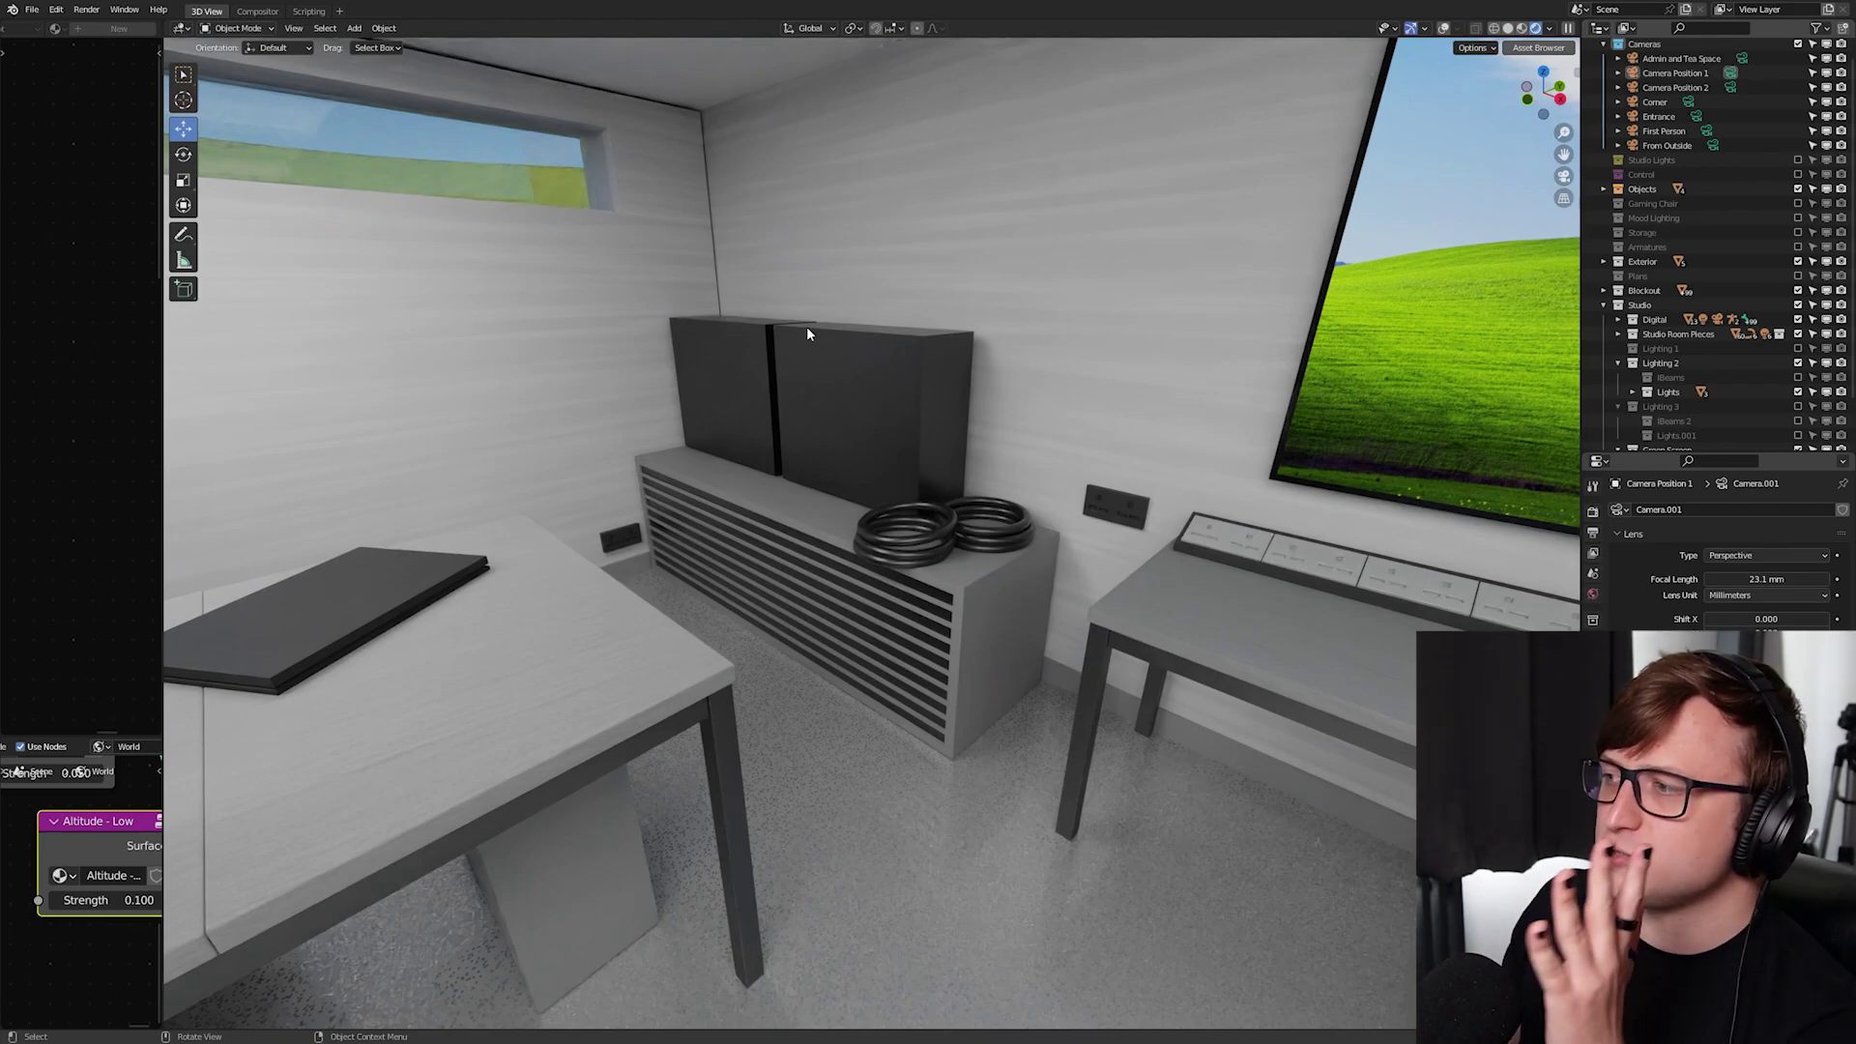
scroll(1065, 759, "down", 3)
middle_click_drag(1066, 759, 1059, 612, "shift")
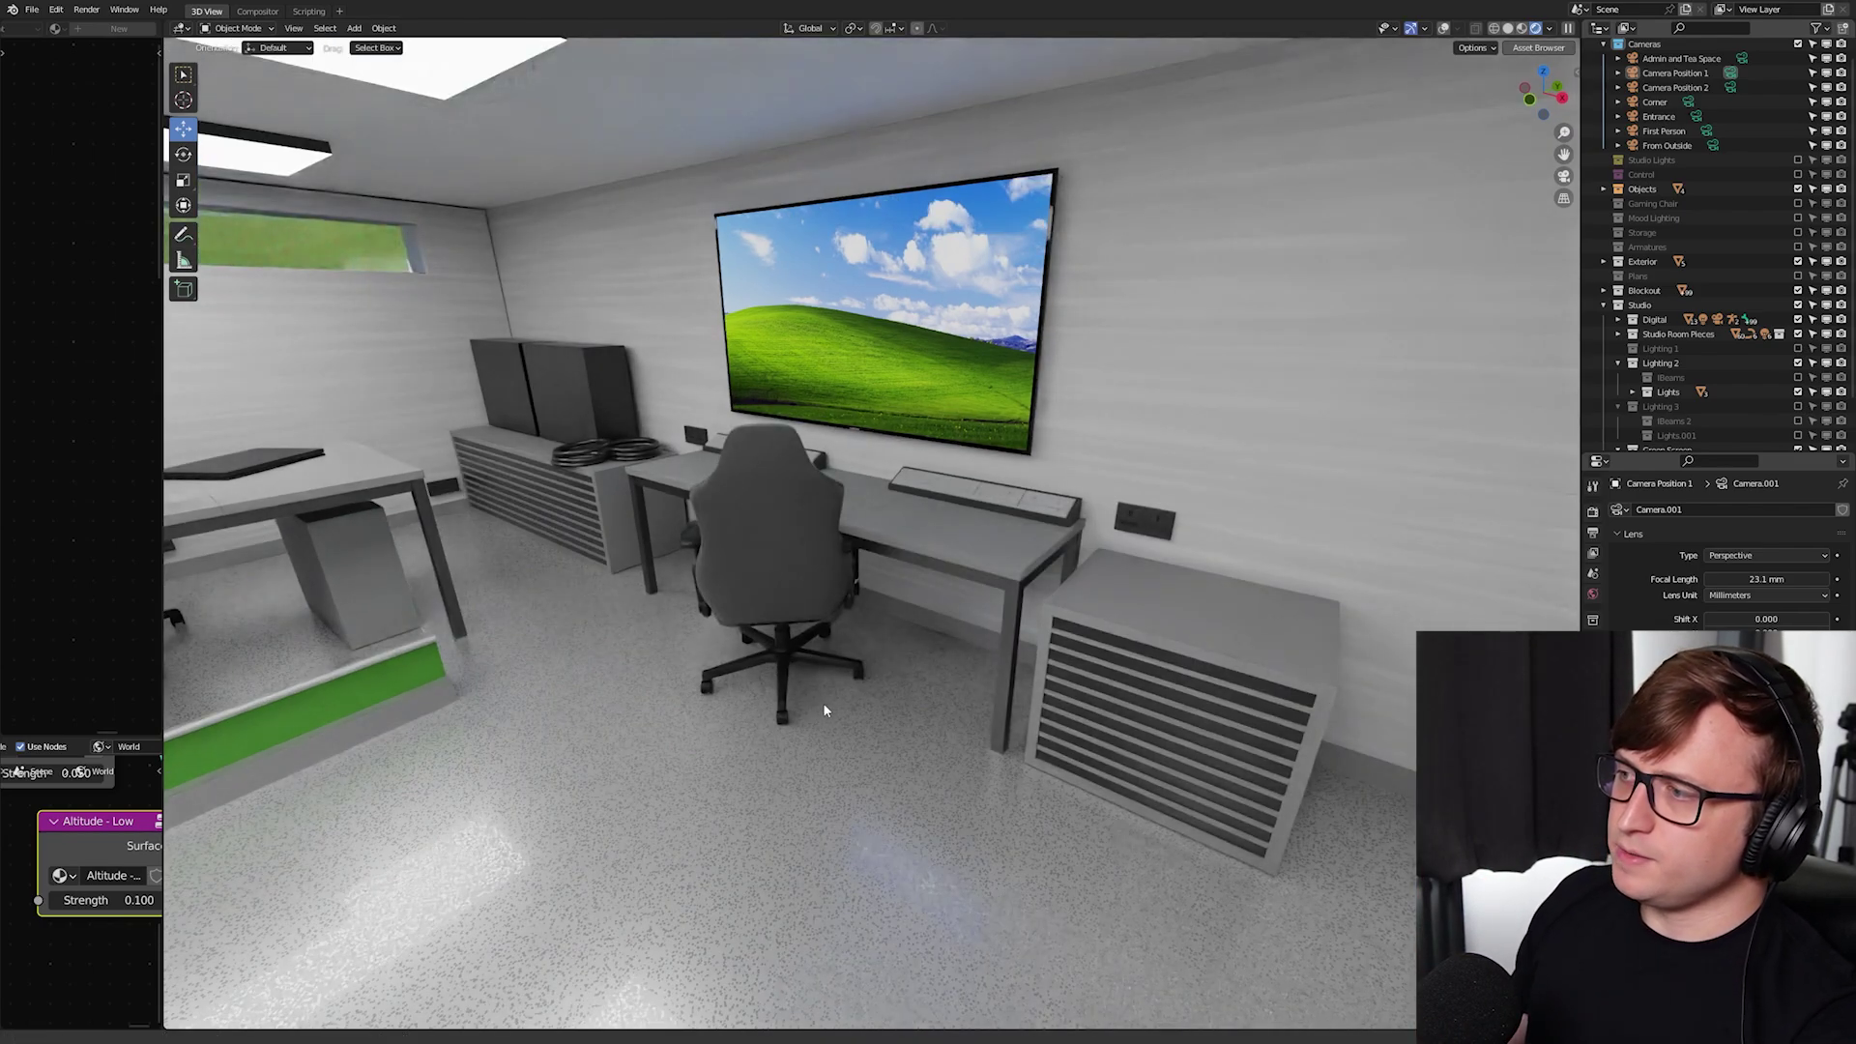
middle_click_drag(833, 703, 831, 715)
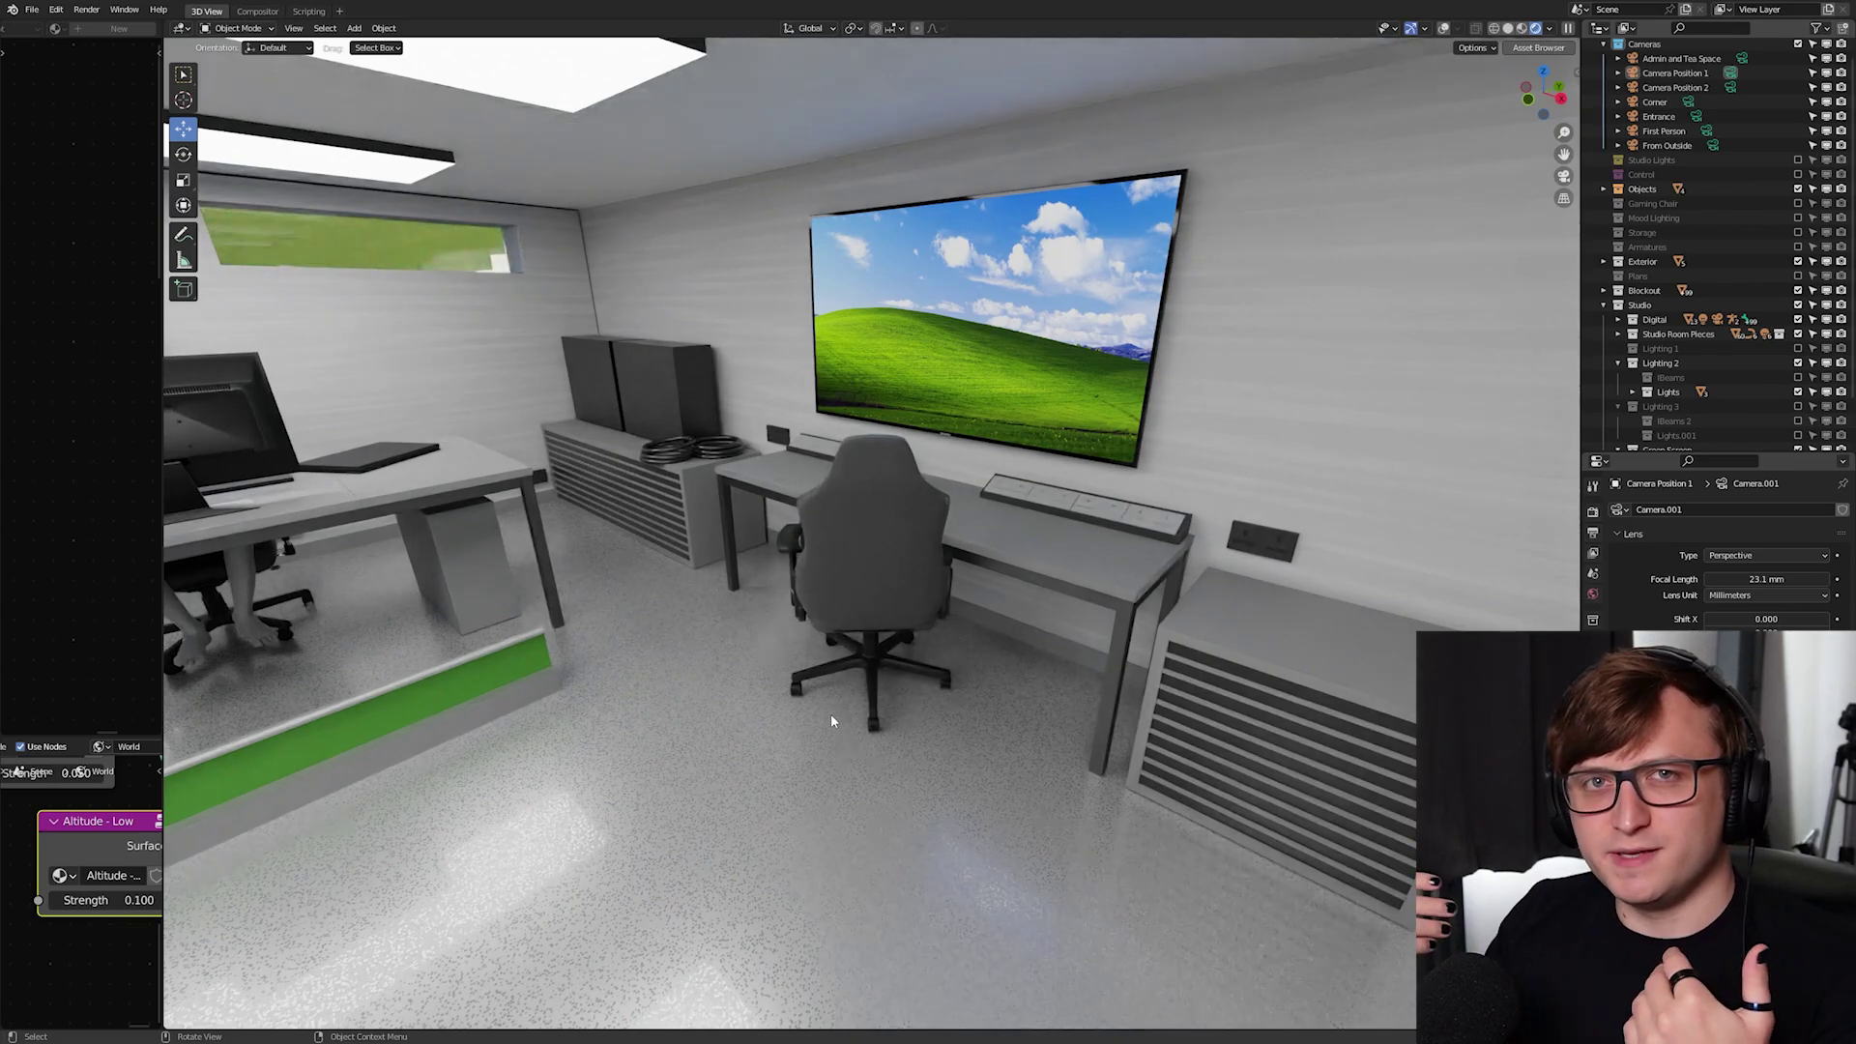
middle_click_drag(832, 713, 667, 688)
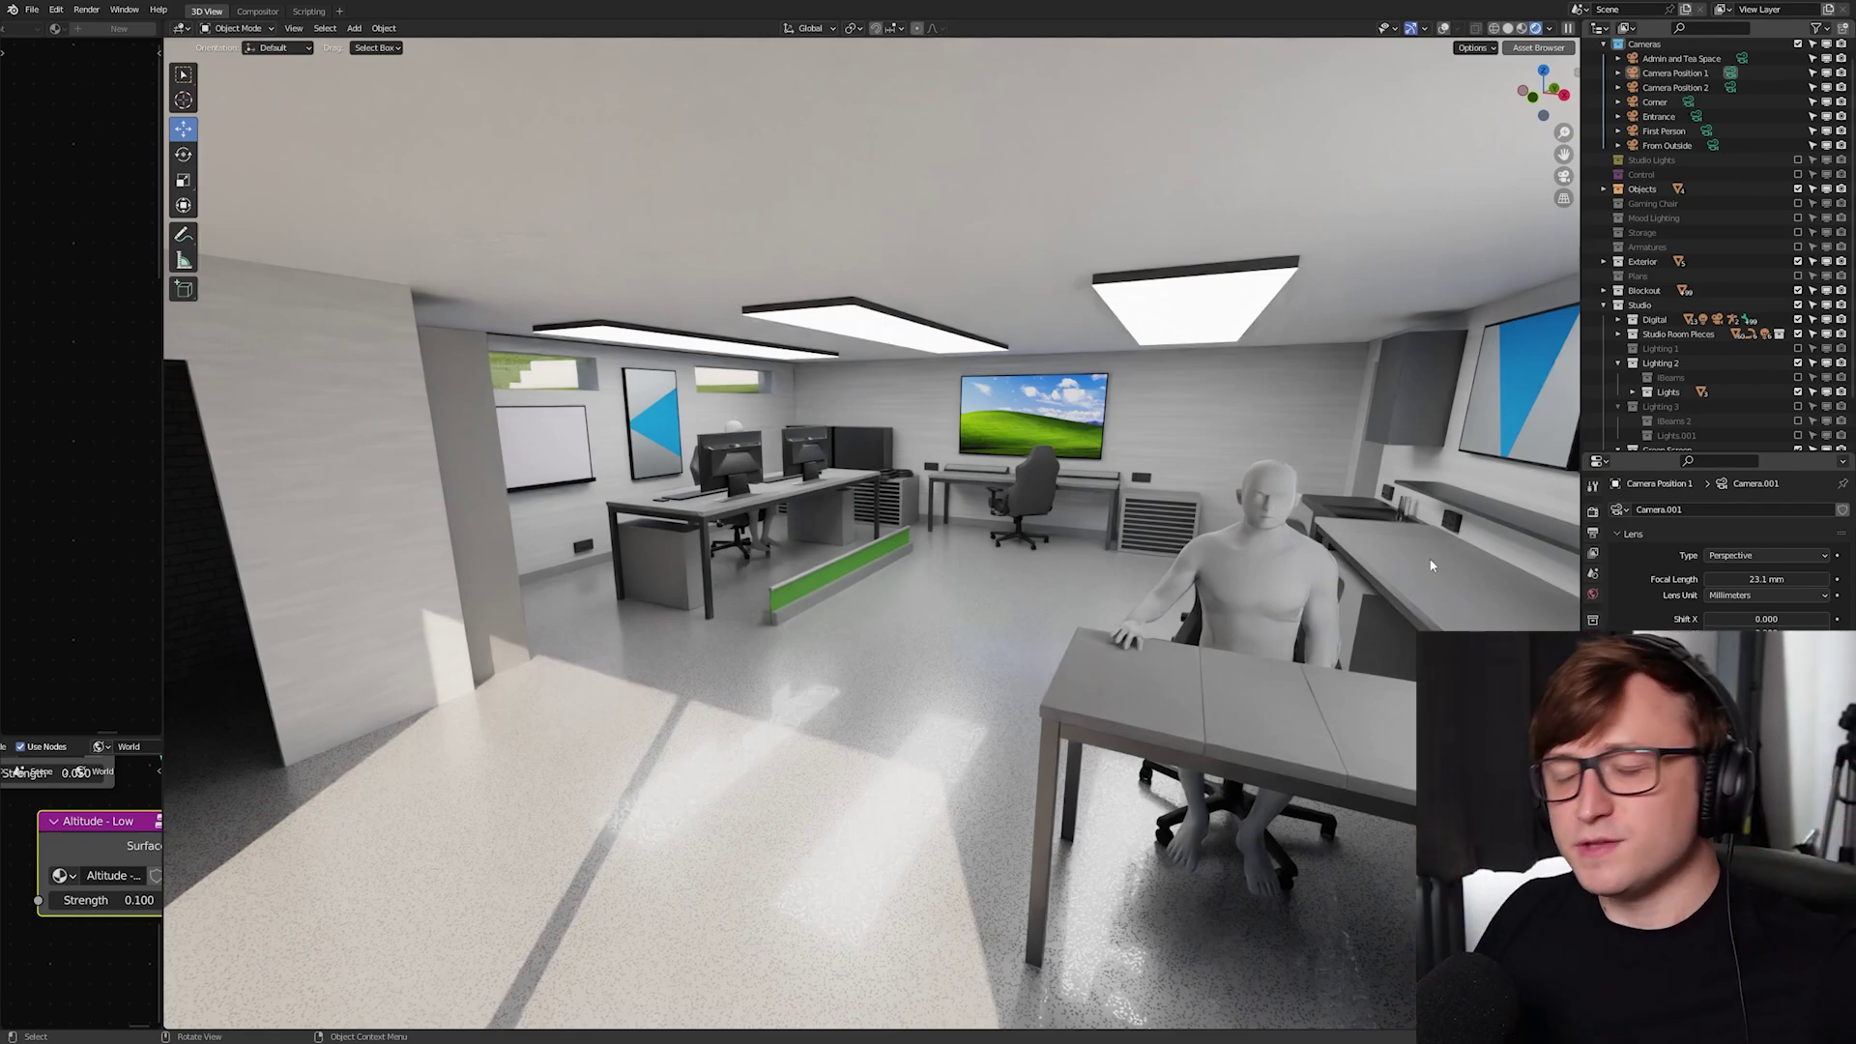
Collapse the Lighting 2 and Lighting 3 collections, and toggle Lighting 2 off and back on to compare the room's lighting
left_click(1618, 407)
left_click(1618, 362)
left_click(1618, 392)
left_click(1798, 362)
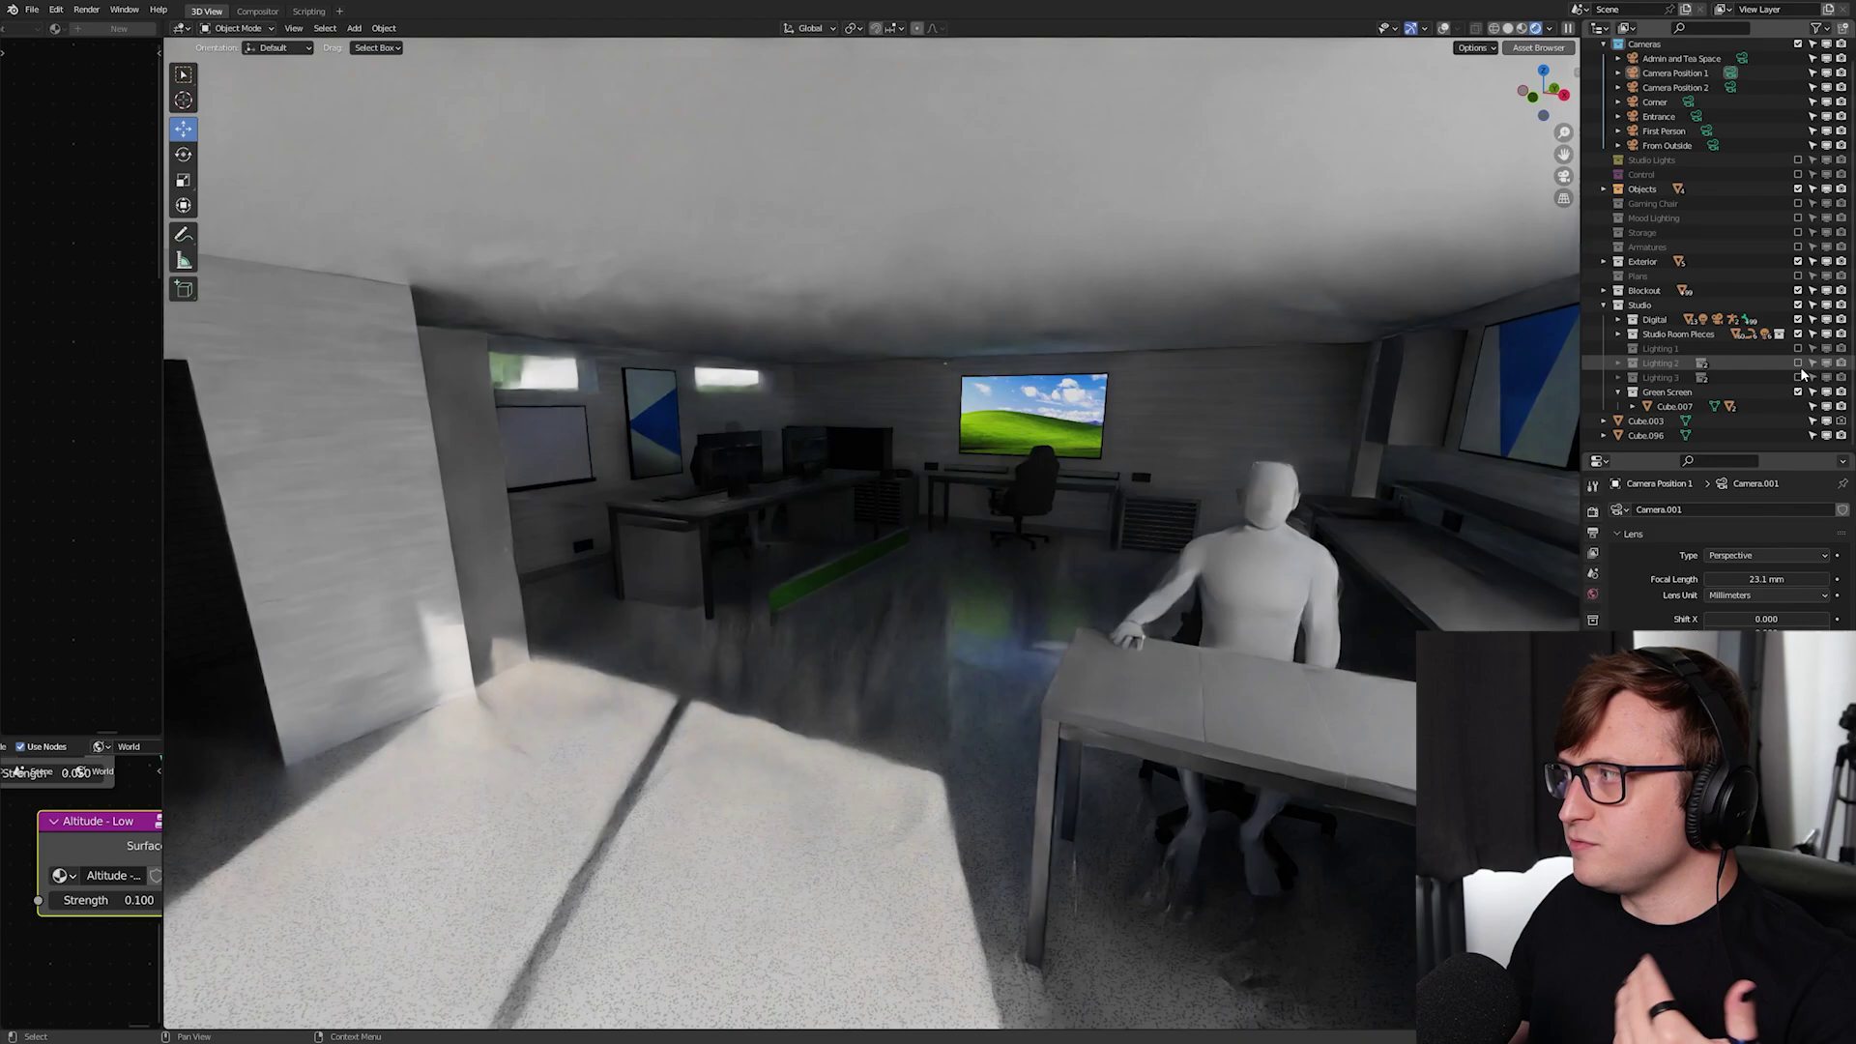
left_click(1798, 362)
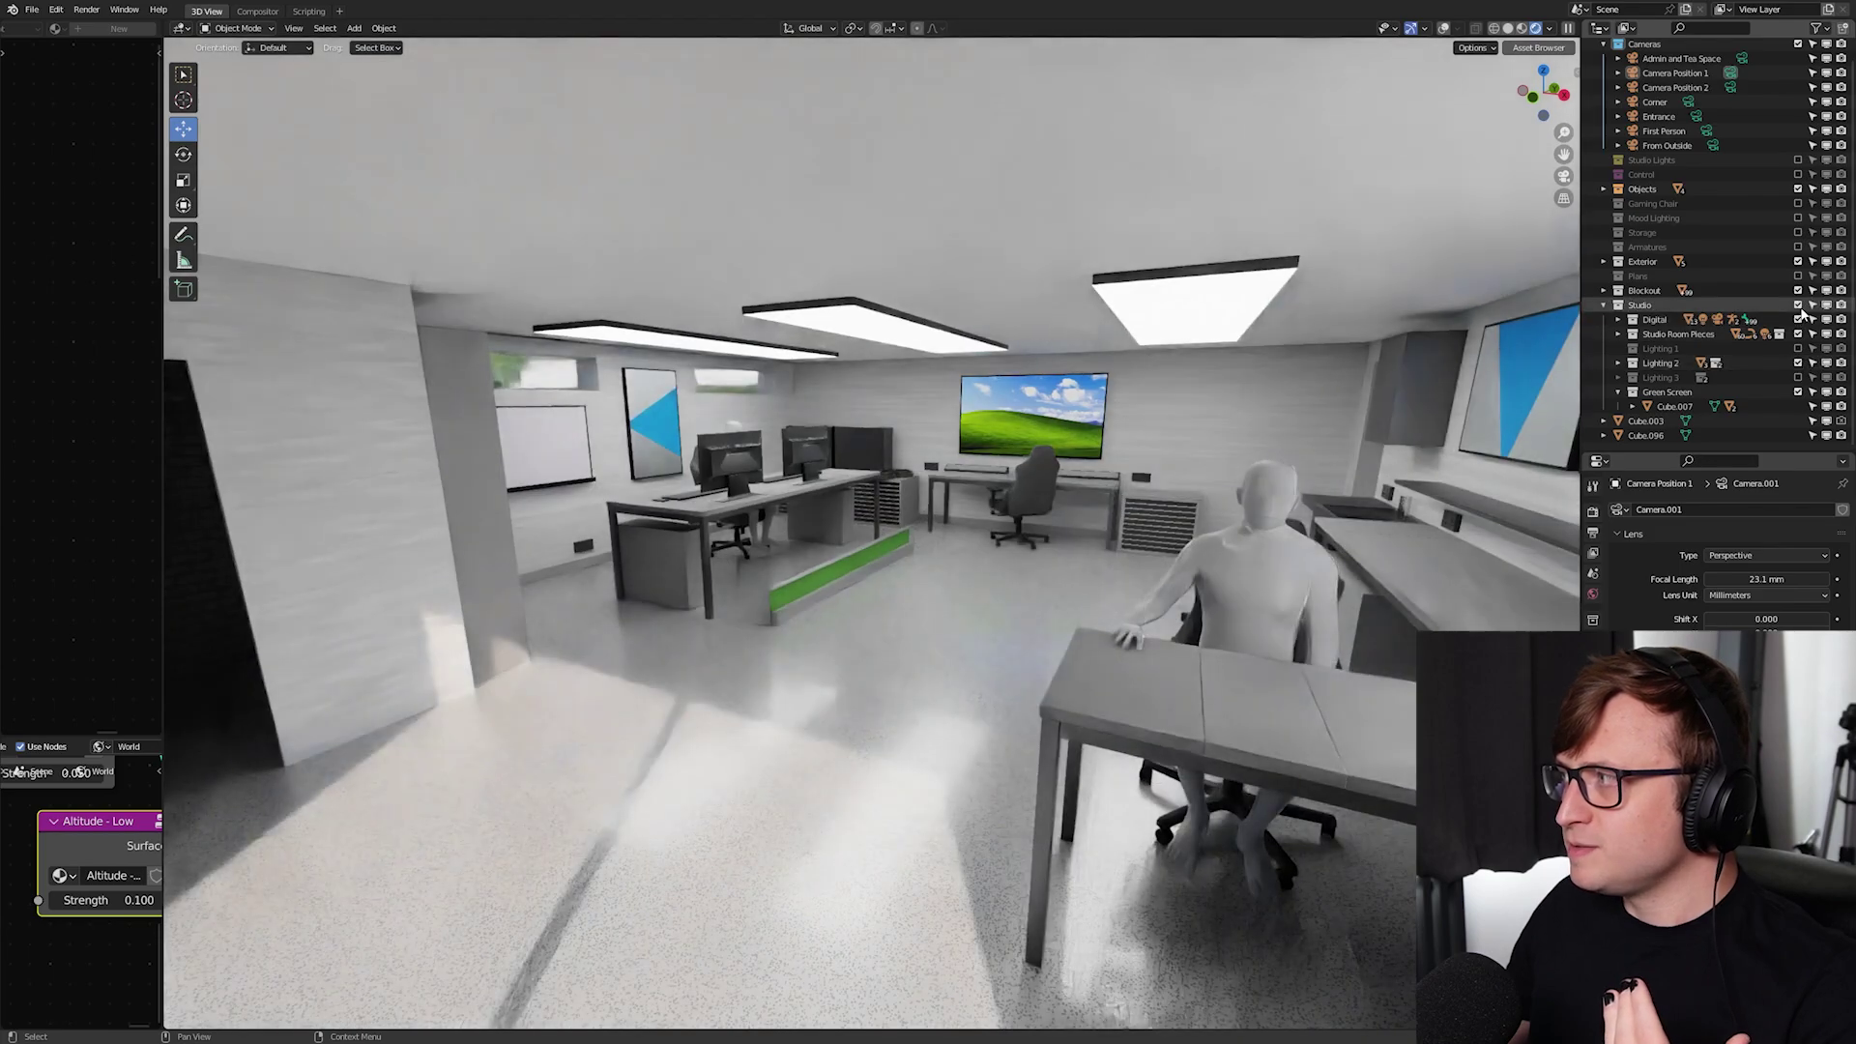
Exclude the Studio collection to view the bare room, and include it again
scroll(1797, 317, "up", 1)
left_click(1798, 320)
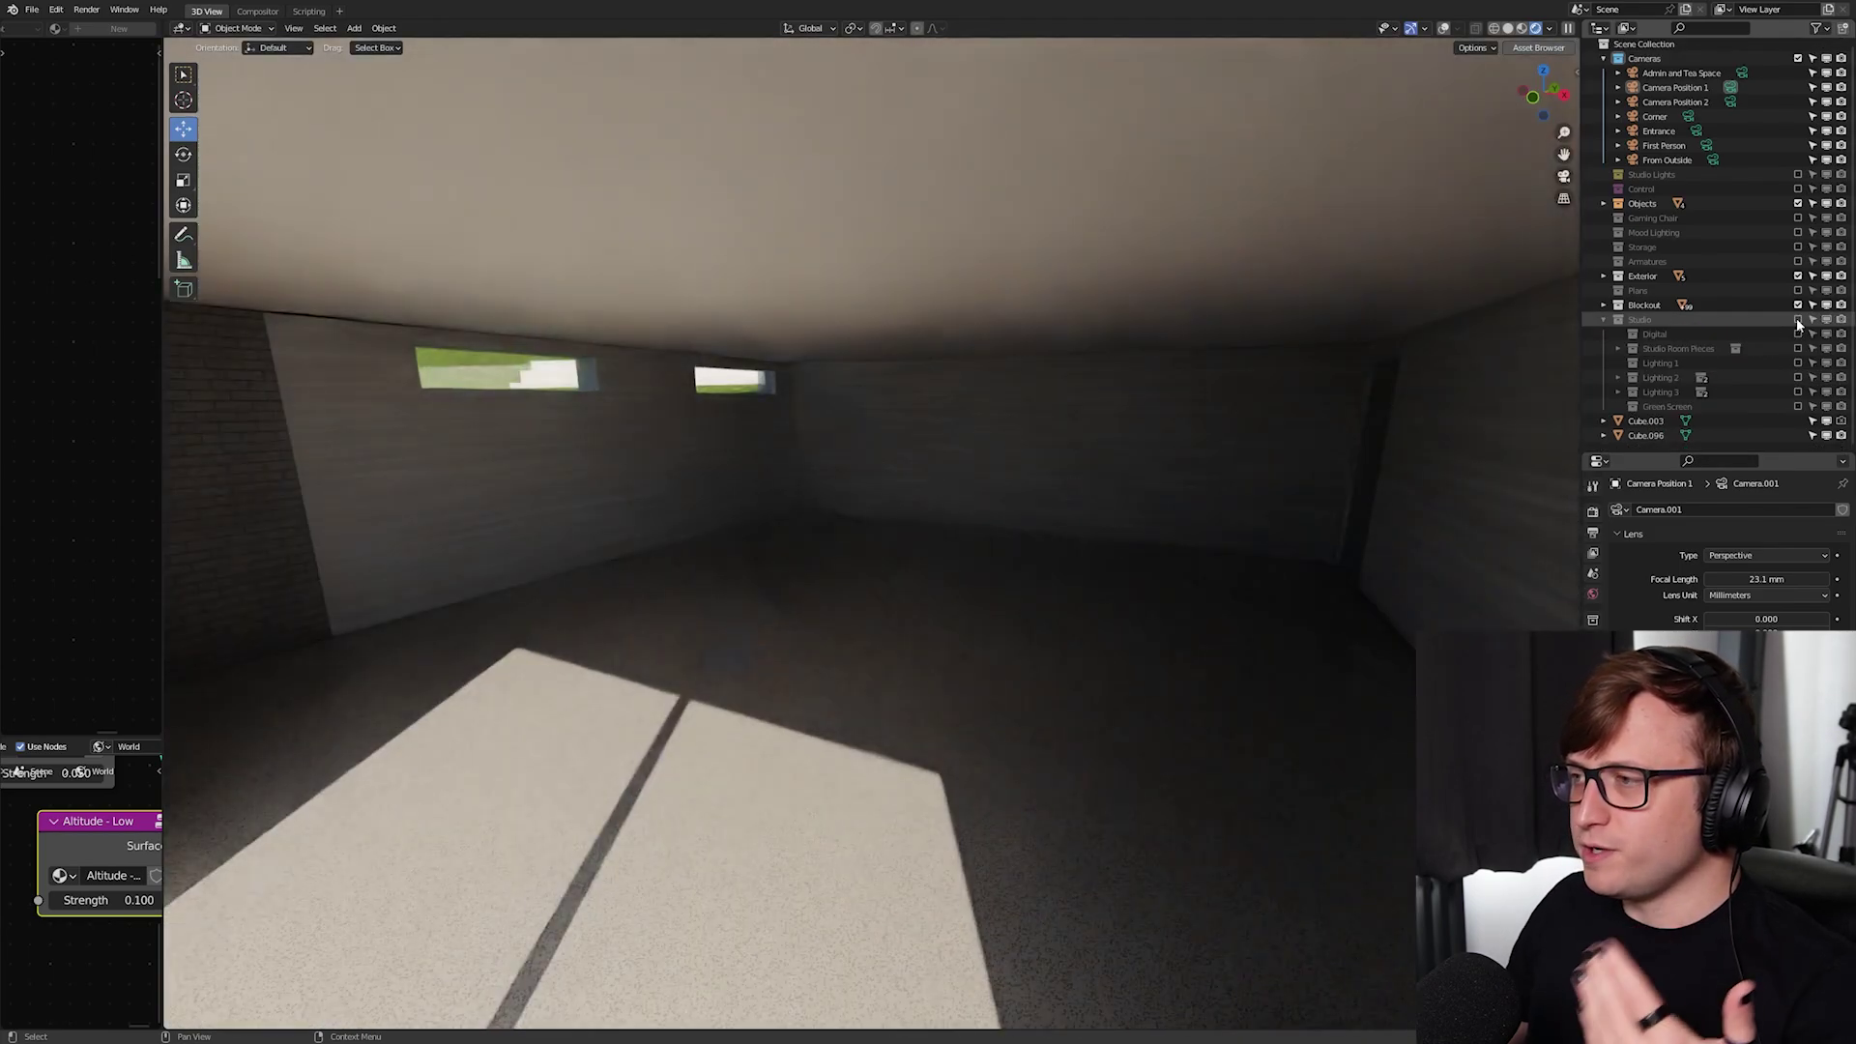
left_click(1798, 319)
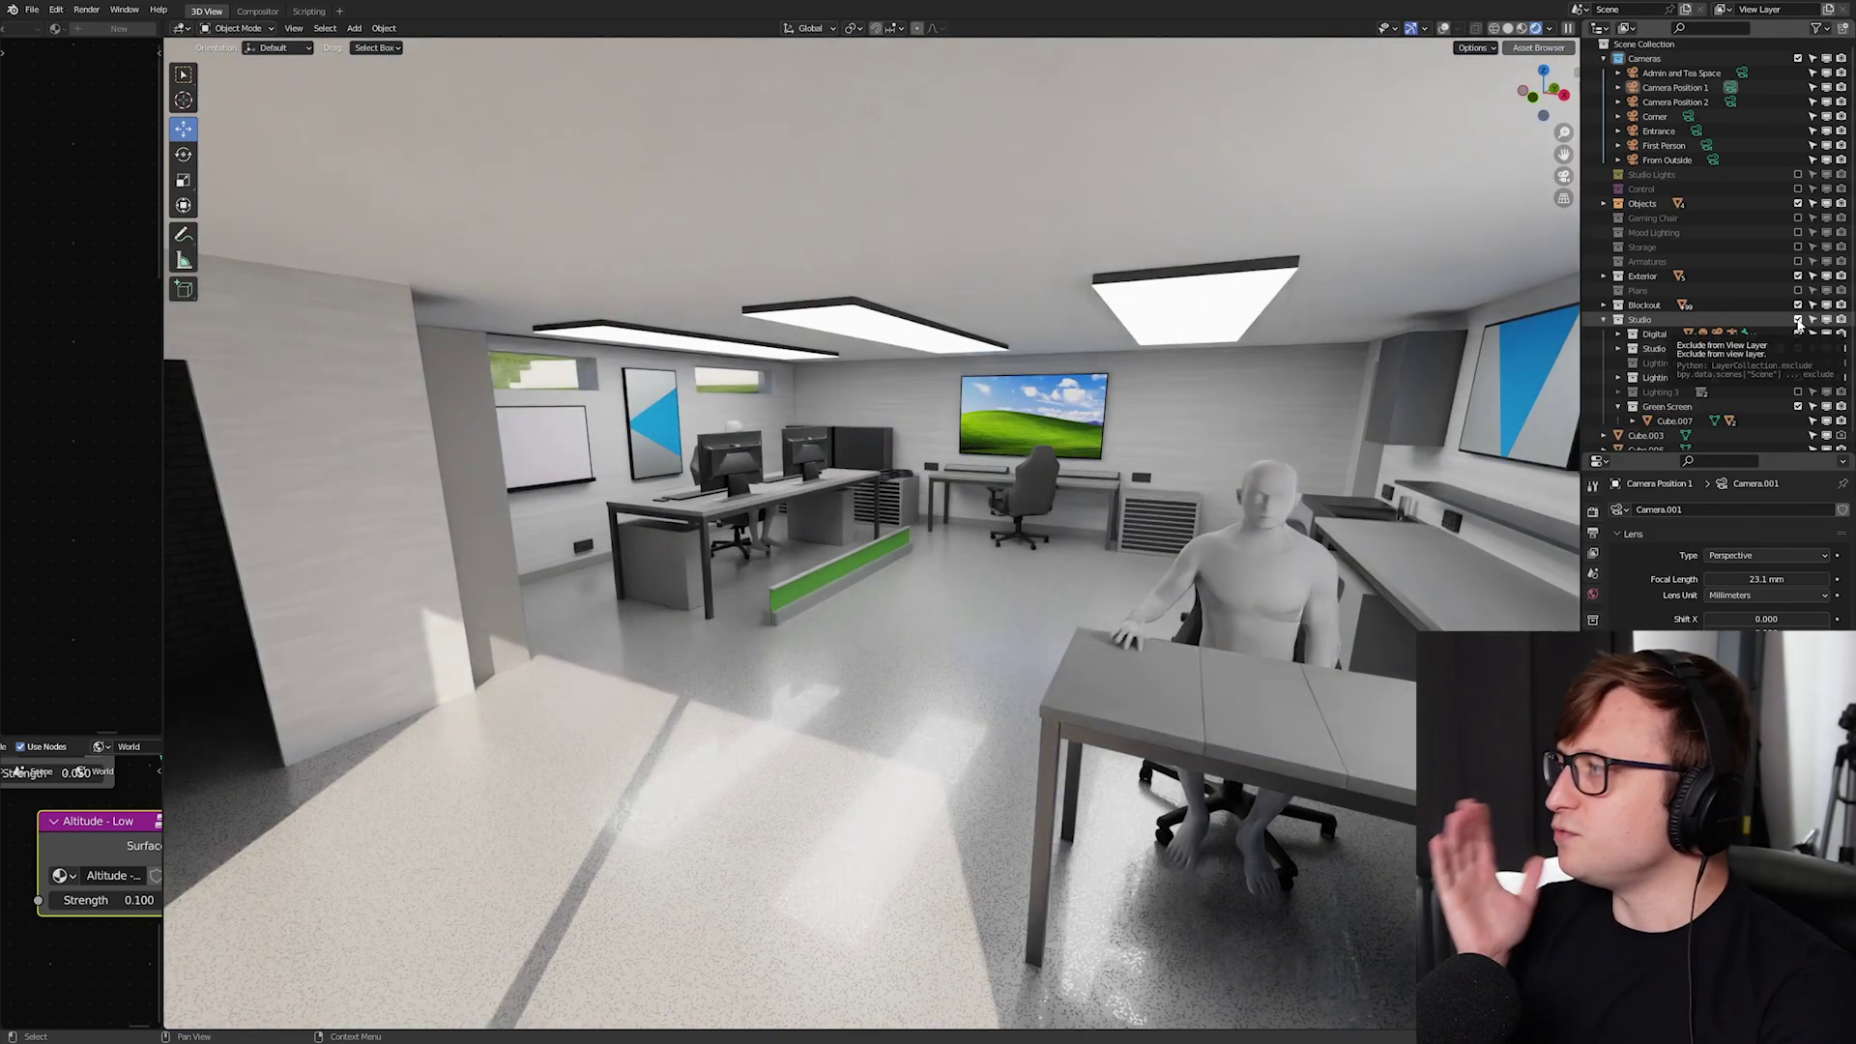